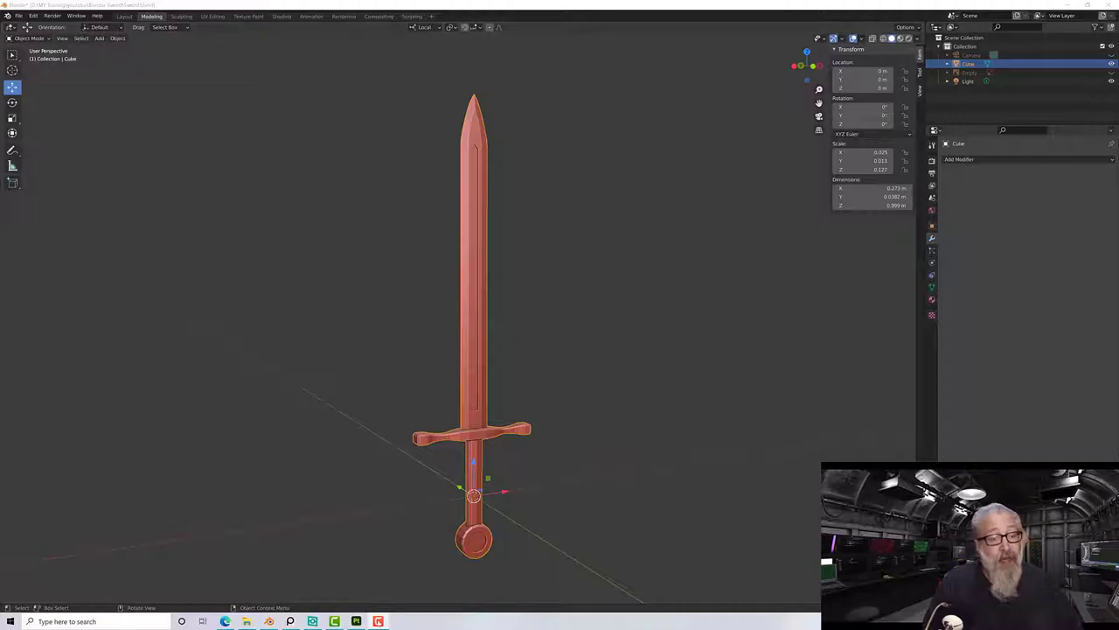
Bring the Substance 3D Painter window, with the untextured sword loaded, to the front.
left_click(356, 621)
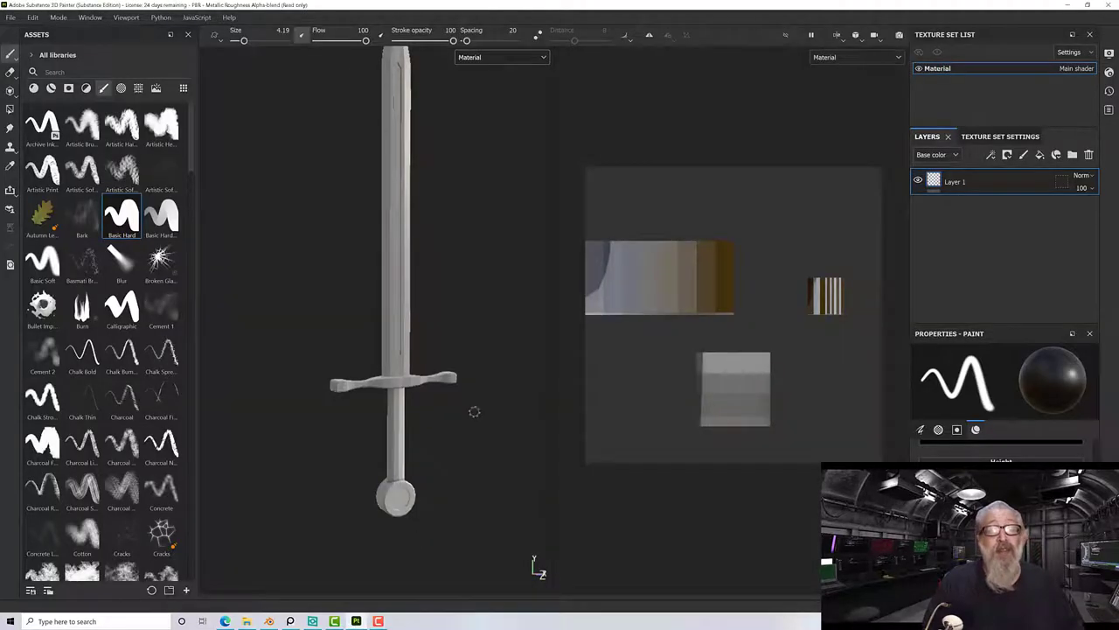
Paint a dark zigzag wrap down the sword's grip on Layer 1 with the Basic Hard brush.
left_click_drag(445, 443, 445, 444, "alt")
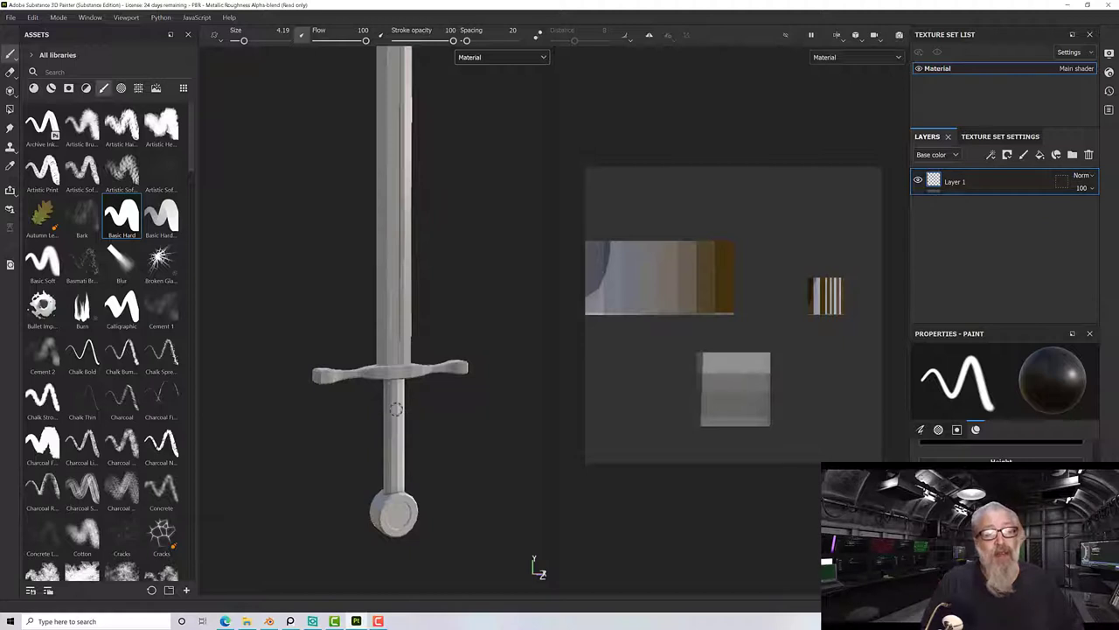
left_click_drag(398, 395, 393, 486)
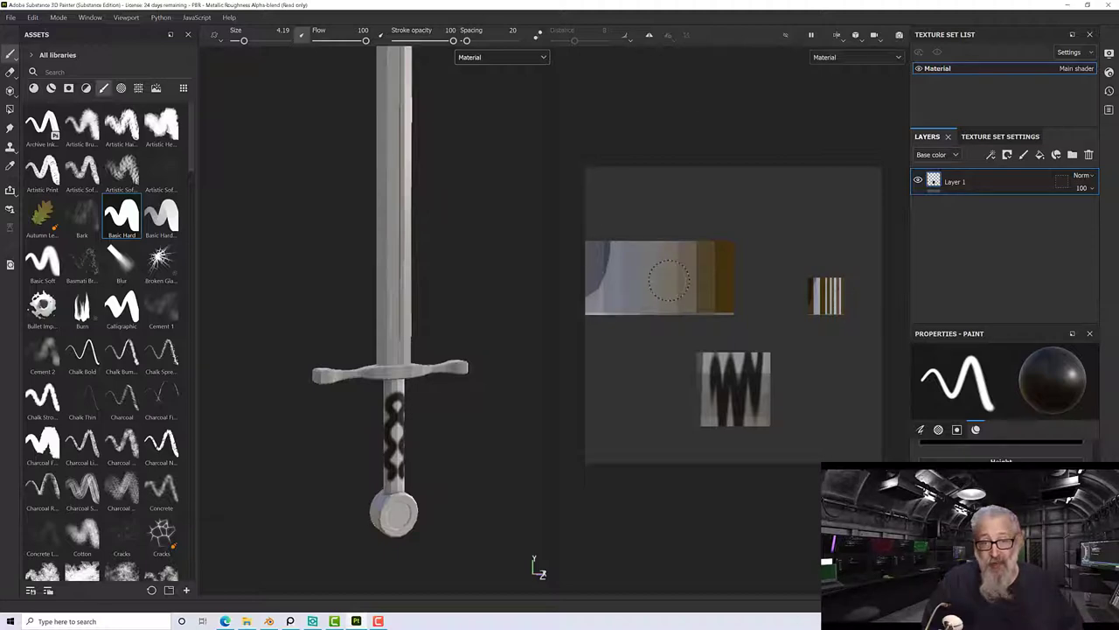
Resize the brush and paint a dark stroke across the top texture island.
scroll(669, 280, "down", 2)
scroll(668, 280, "up", 2)
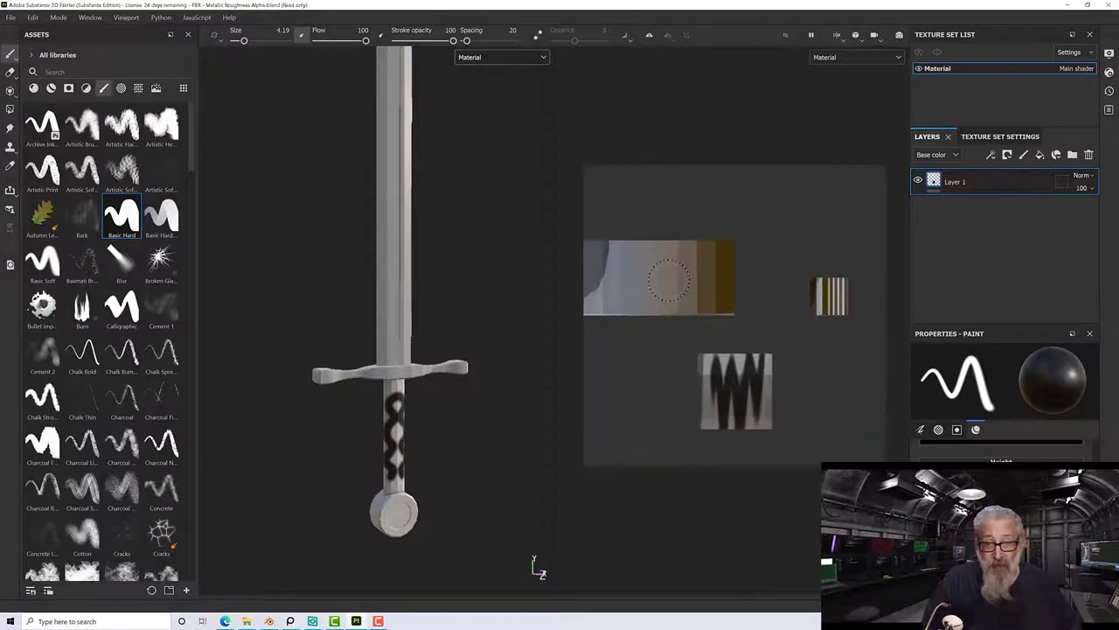
right_click_drag(669, 280, 679, 277, "ctrl")
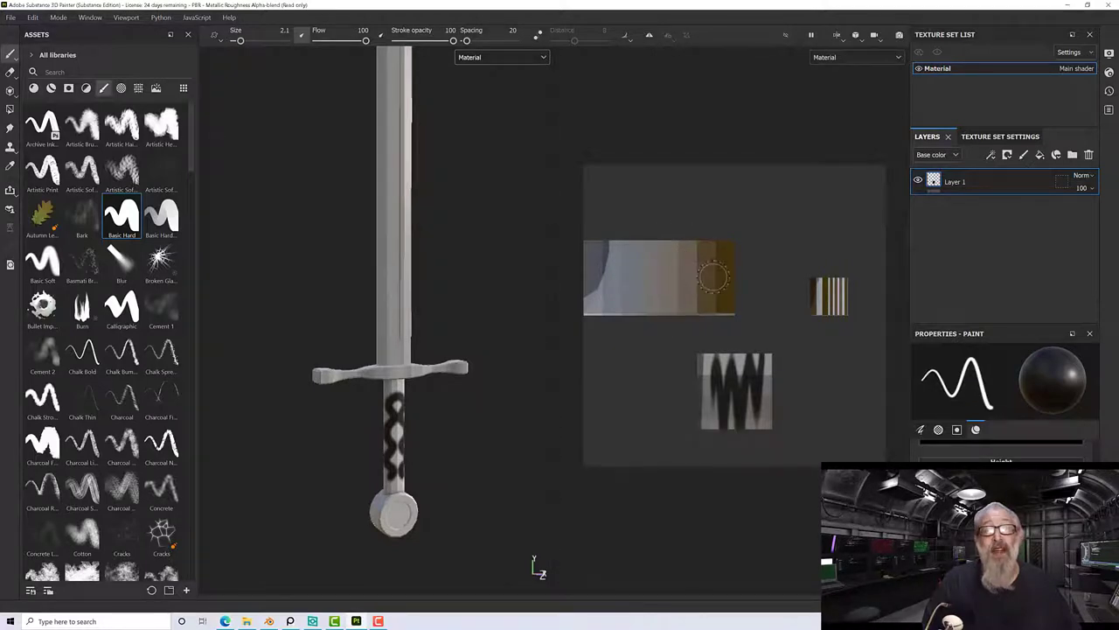
mouse_move(713, 278)
left_mouse_down()
mouse_move(606, 279)
mouse_move(710, 278)
mouse_move(663, 278)
left_mouse_up()
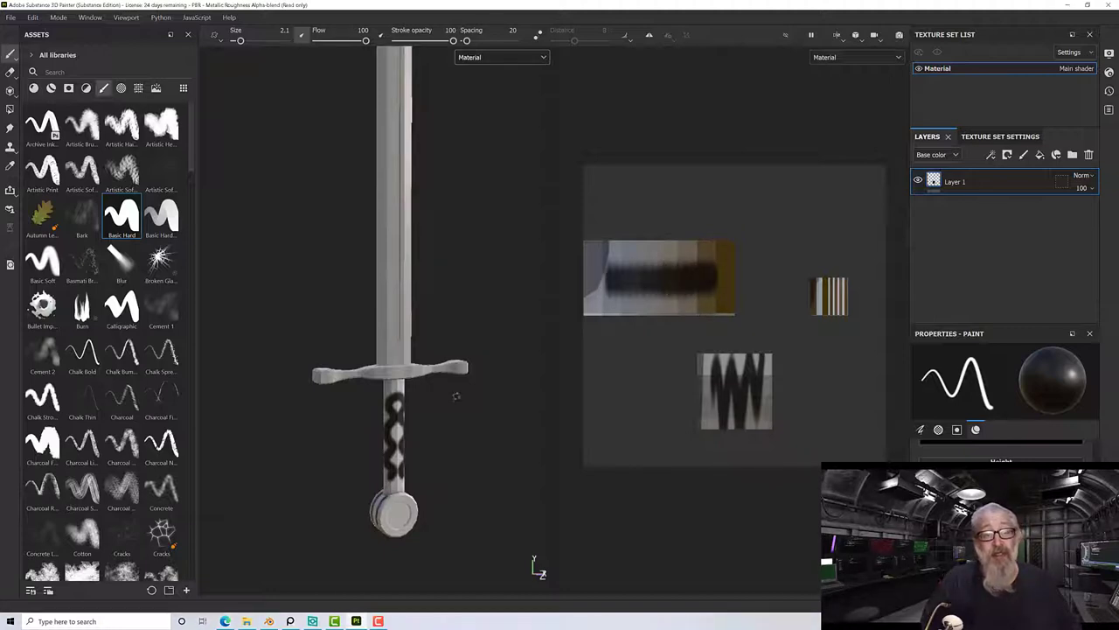
mouse_move(456, 425)
left_mouse_down("alt")
mouse_move(499, 437)
mouse_move(552, 421)
mouse_move(551, 277)
mouse_move(487, 267)
mouse_move(307, 380)
mouse_move(378, 393)
mouse_move(361, 424)
mouse_move(390, 421)
left_mouse_up("alt")
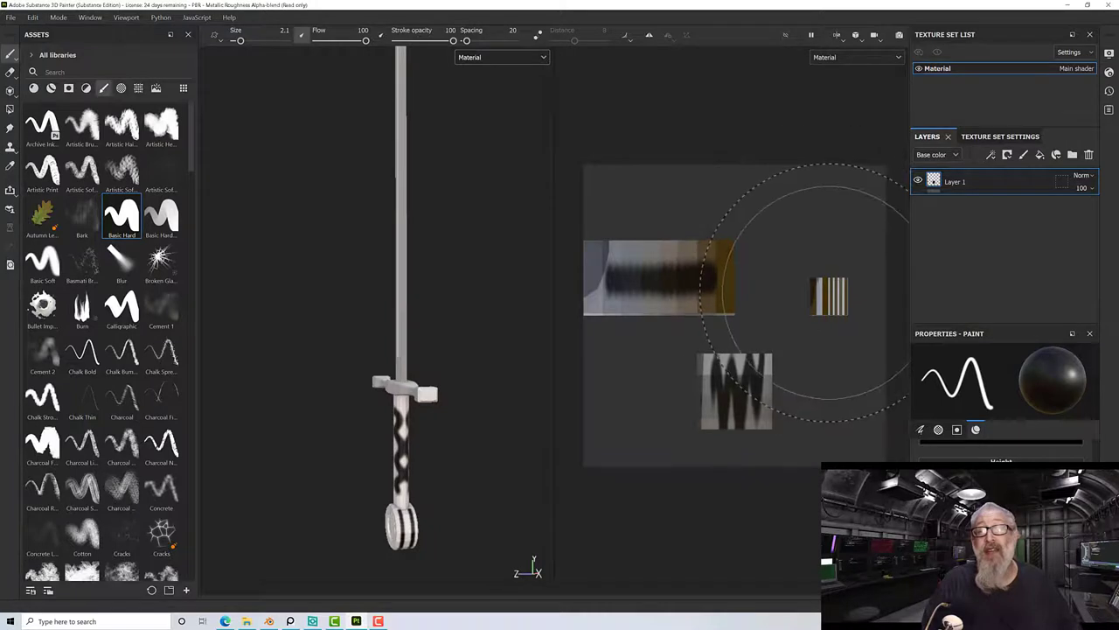
Set brush Flow to 82 and Size to 0.1, then mark the small striped island.
left_click_drag(831, 293, 809, 293, "ctrl")
scroll(827, 295, "down", 1)
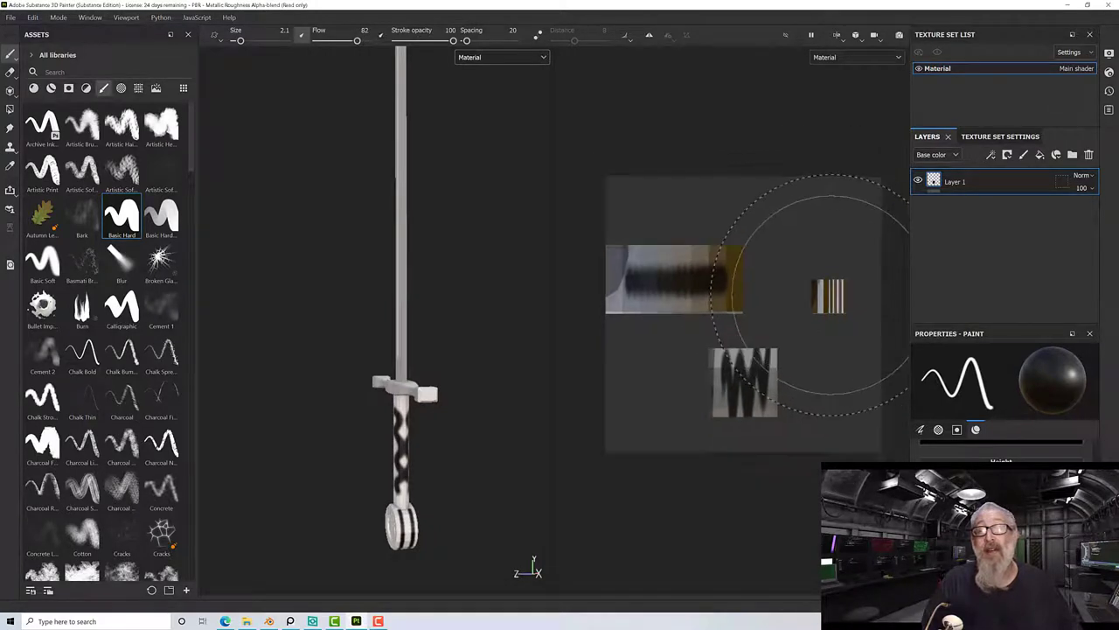
right_click_drag(831, 294, 800, 294, "ctrl")
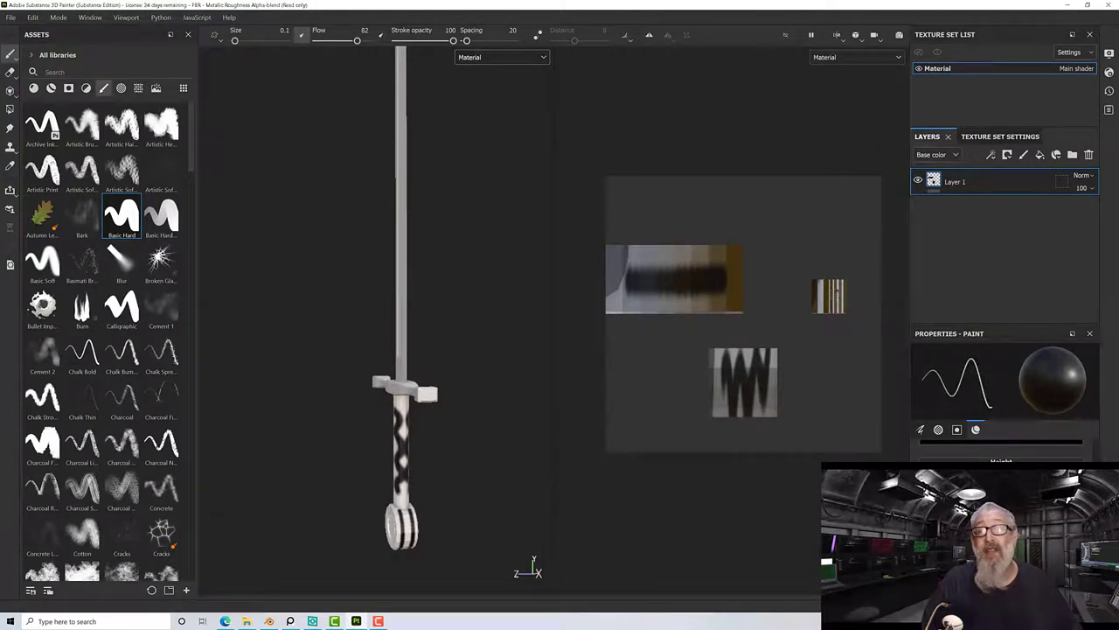
left_click_drag(822, 296, 822, 307)
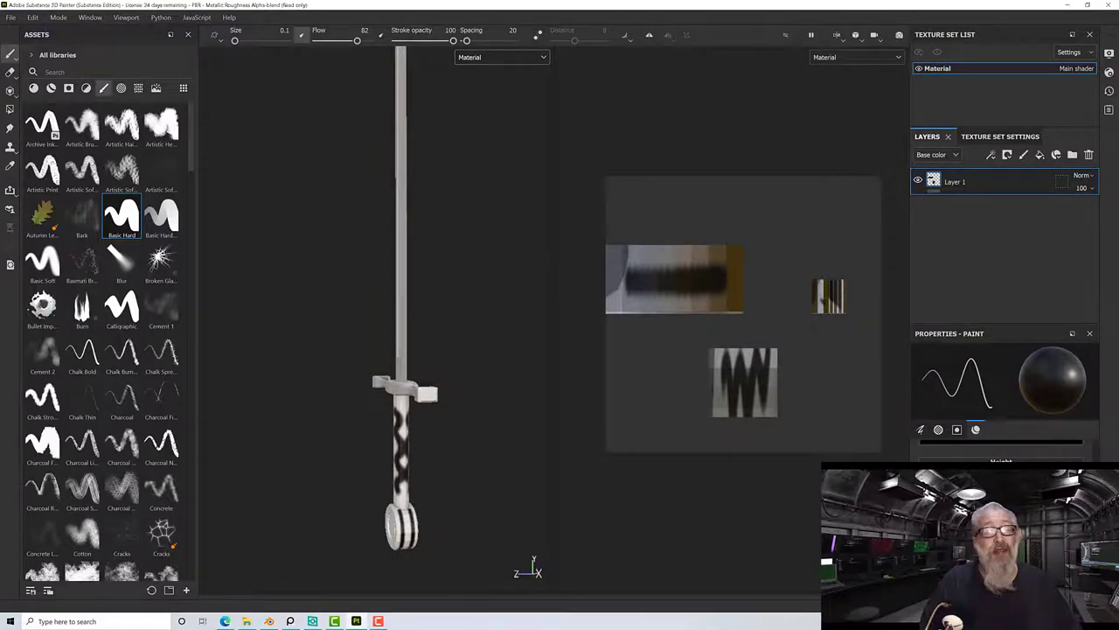
left_click_drag(467, 346, 472, 394, "alt")
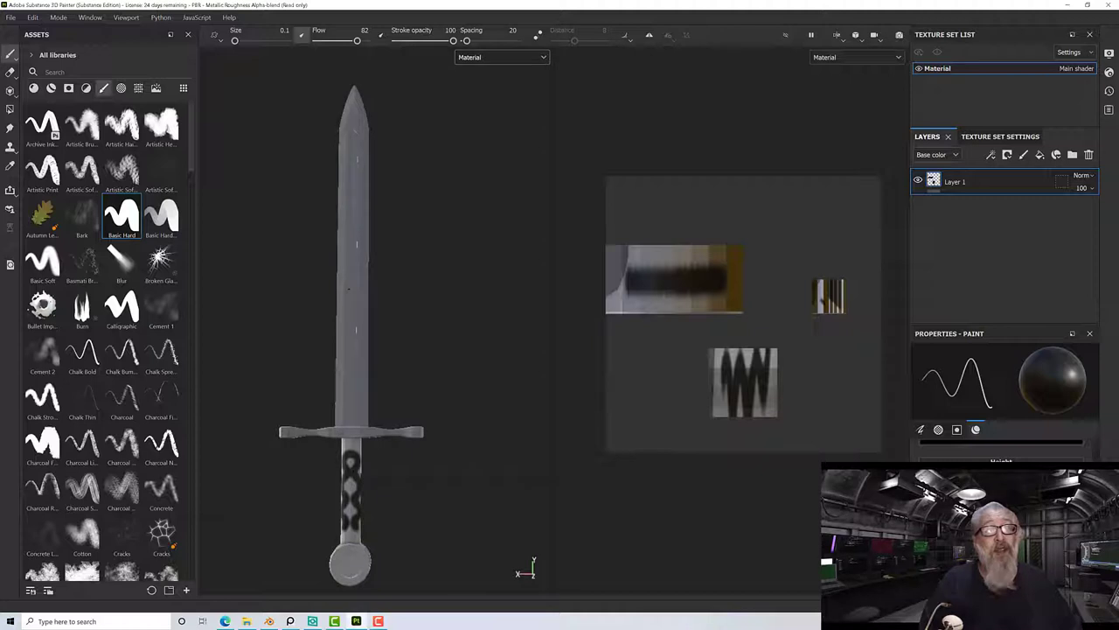
left_click_drag(388, 314, 280, 332, "alt")
left_click_drag(355, 334, 380, 327, "alt")
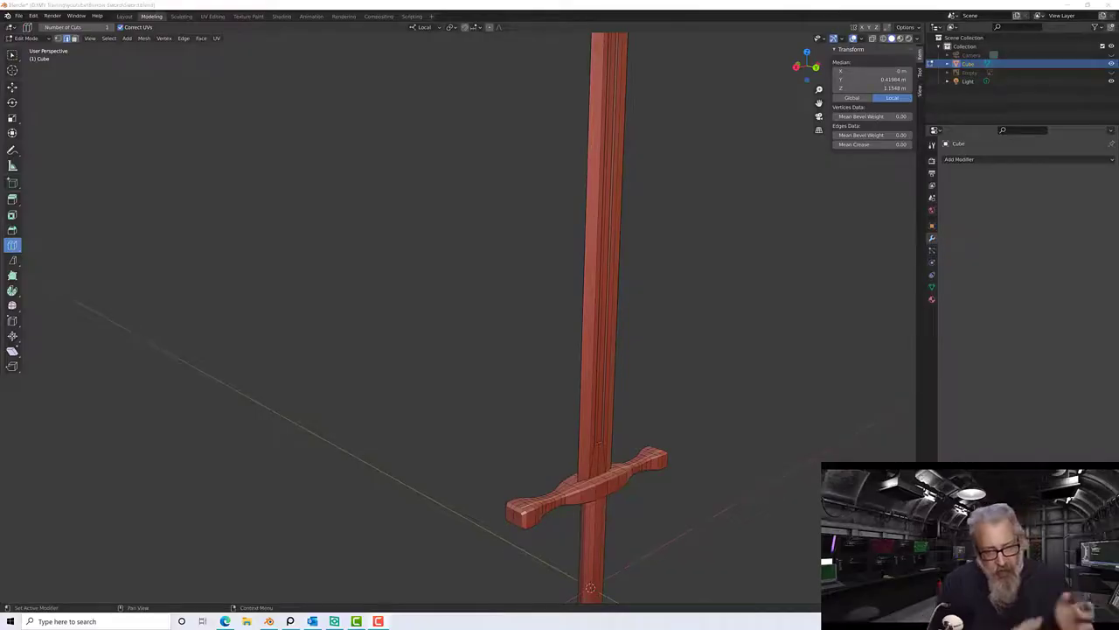
Frame the grip and pommel and add a loop cut across the pommel.
middle_click_drag(734, 489, 760, 463)
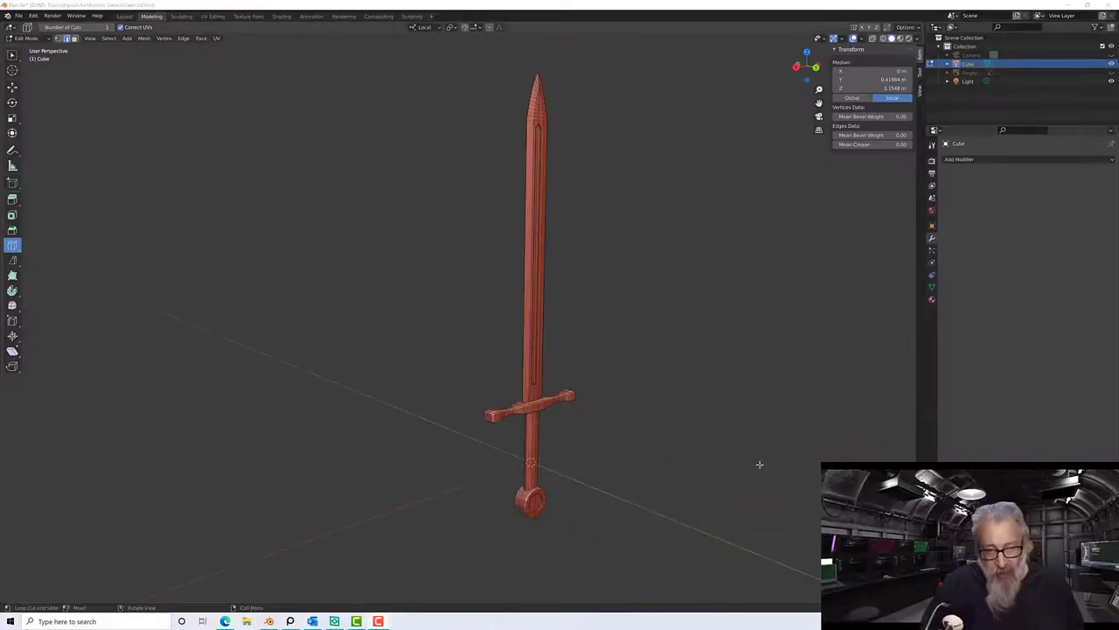
middle_click_drag(689, 448, 648, 467)
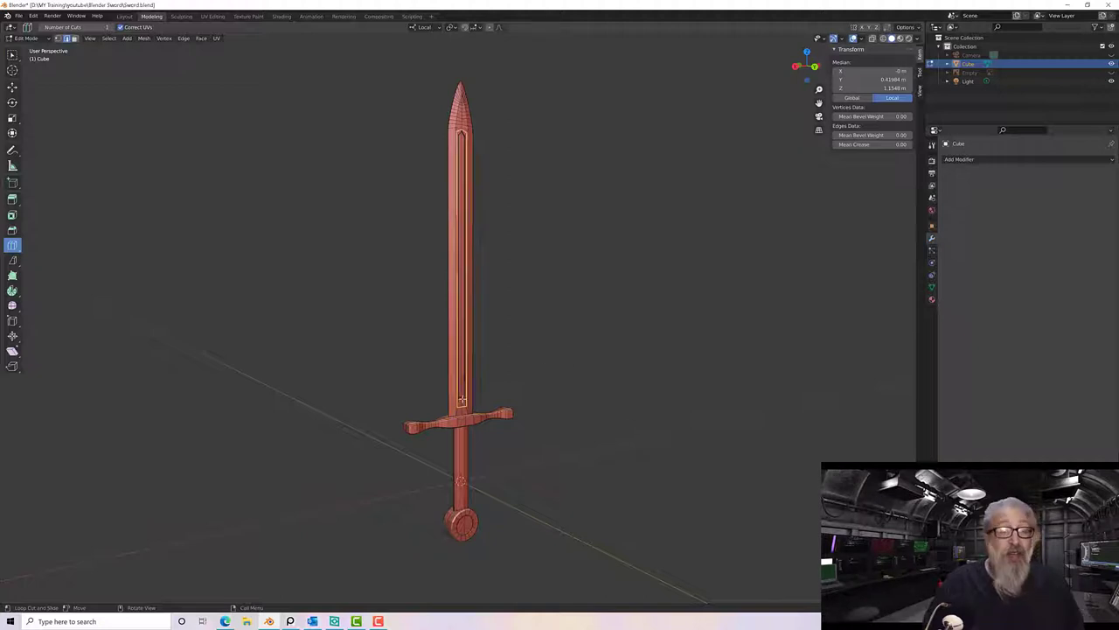
middle_click_drag(502, 432, 500, 420)
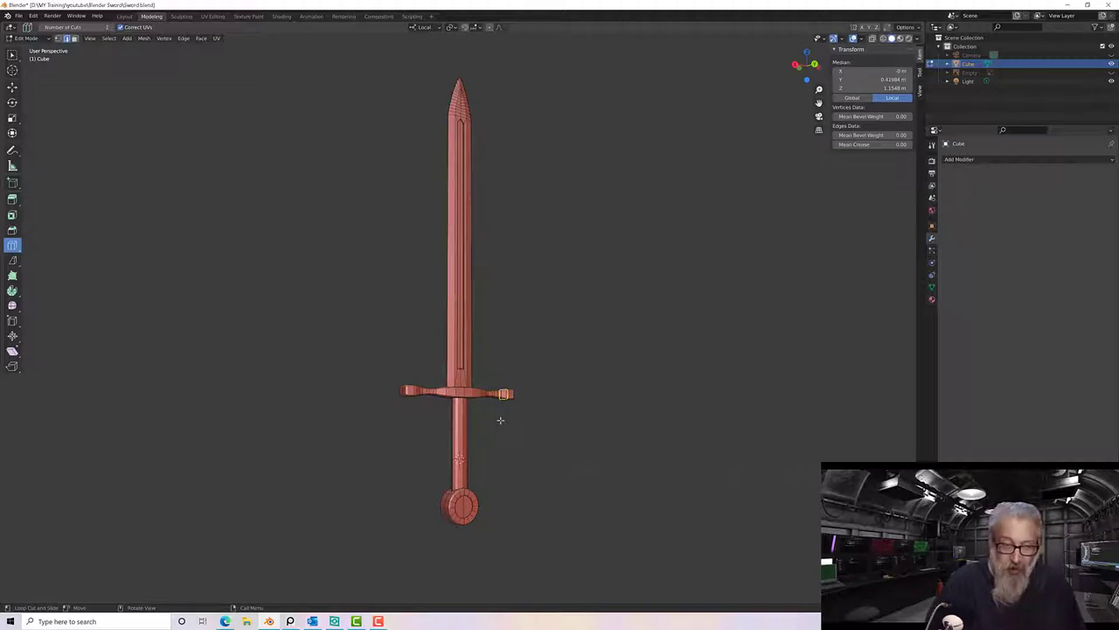
middle_click_drag(500, 419, 510, 338)
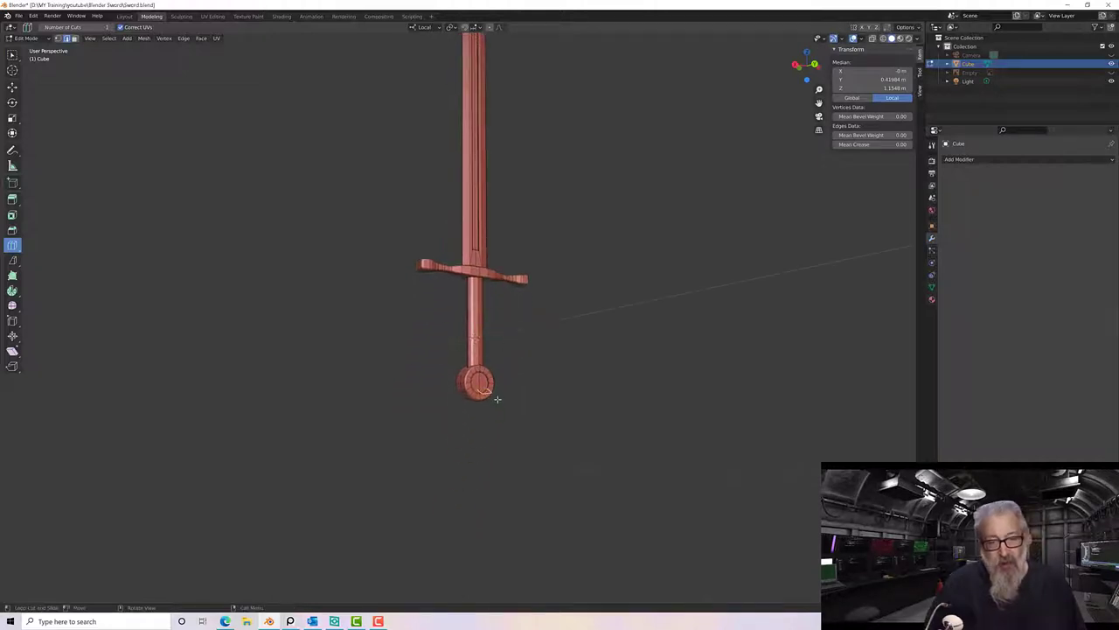
scroll(496, 392, "up", 2)
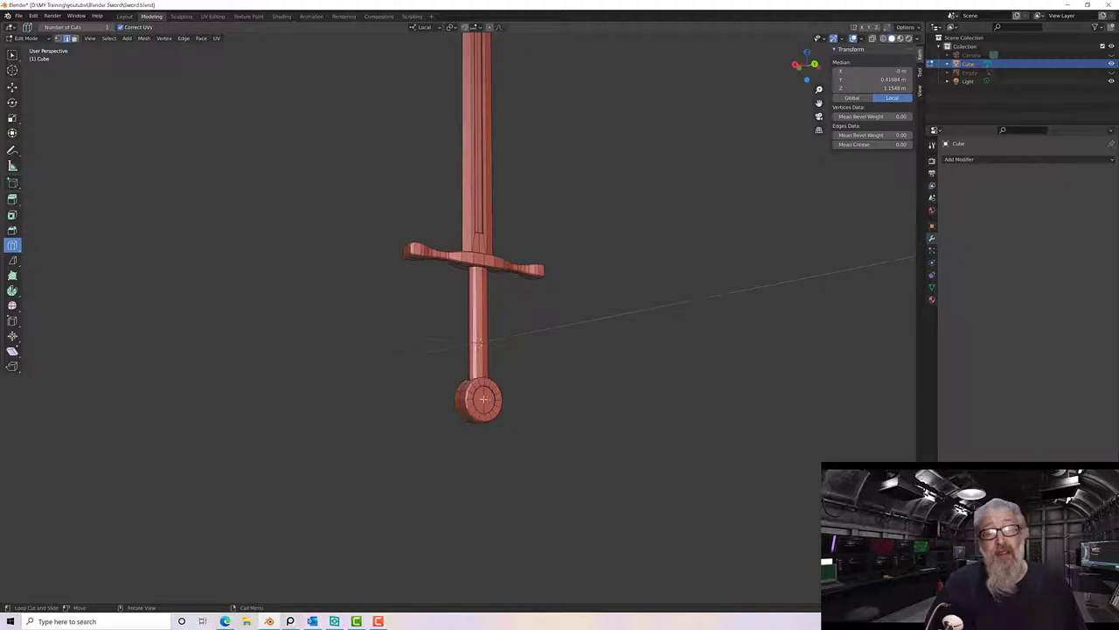
left_click(487, 398)
key("ctrl+z")
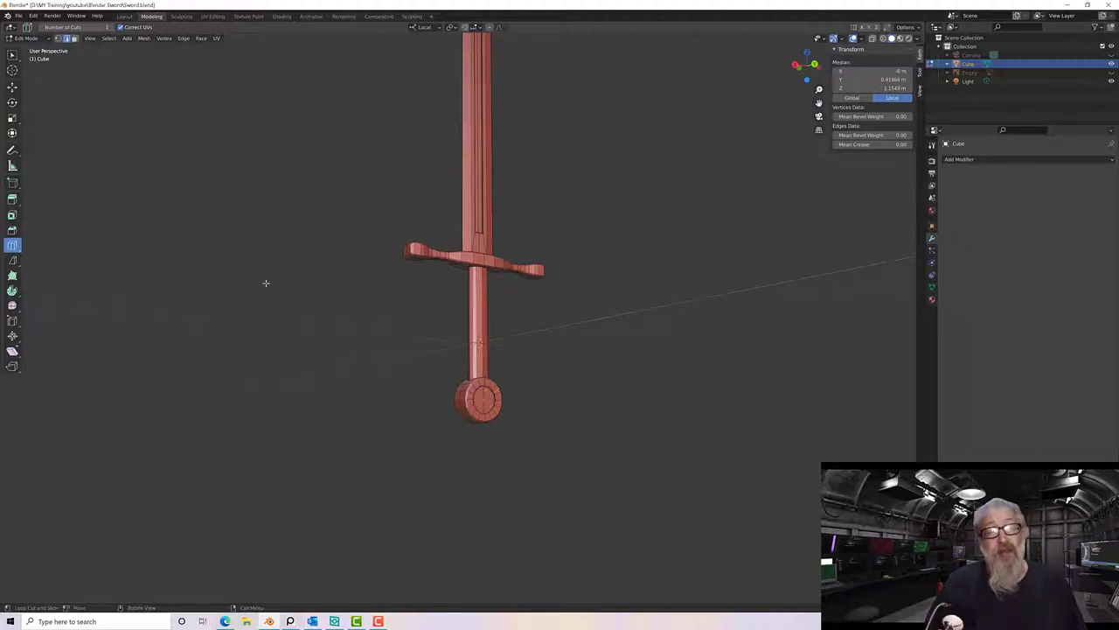
With Select Box active, select a pommel edge and zoom in face-on.
left_click(12, 55)
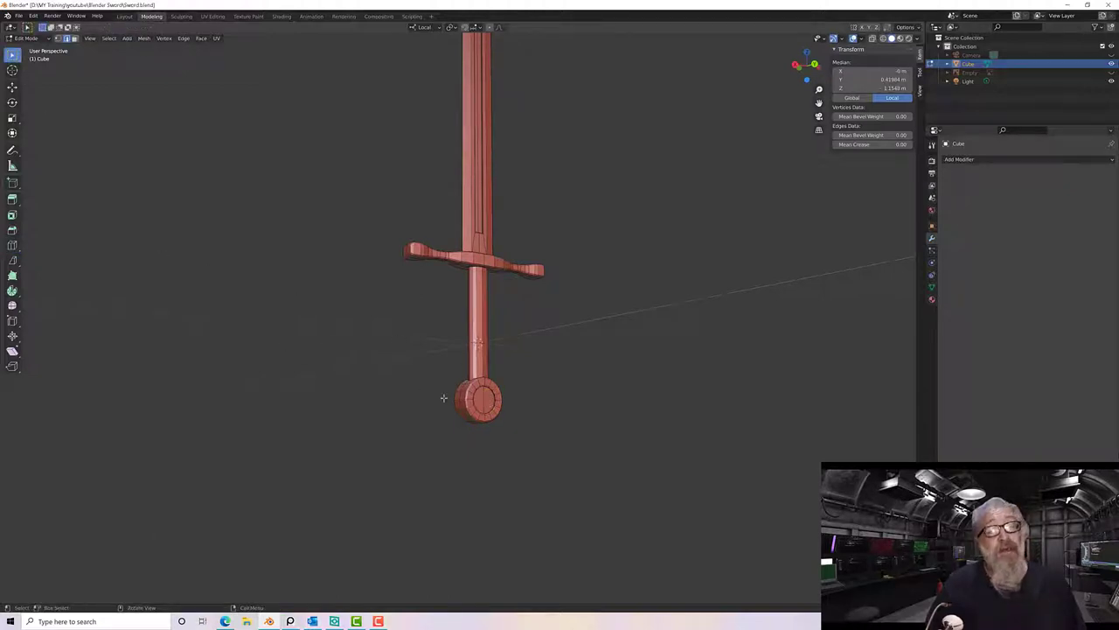
left_click(486, 402)
scroll(490, 407, "up", 3)
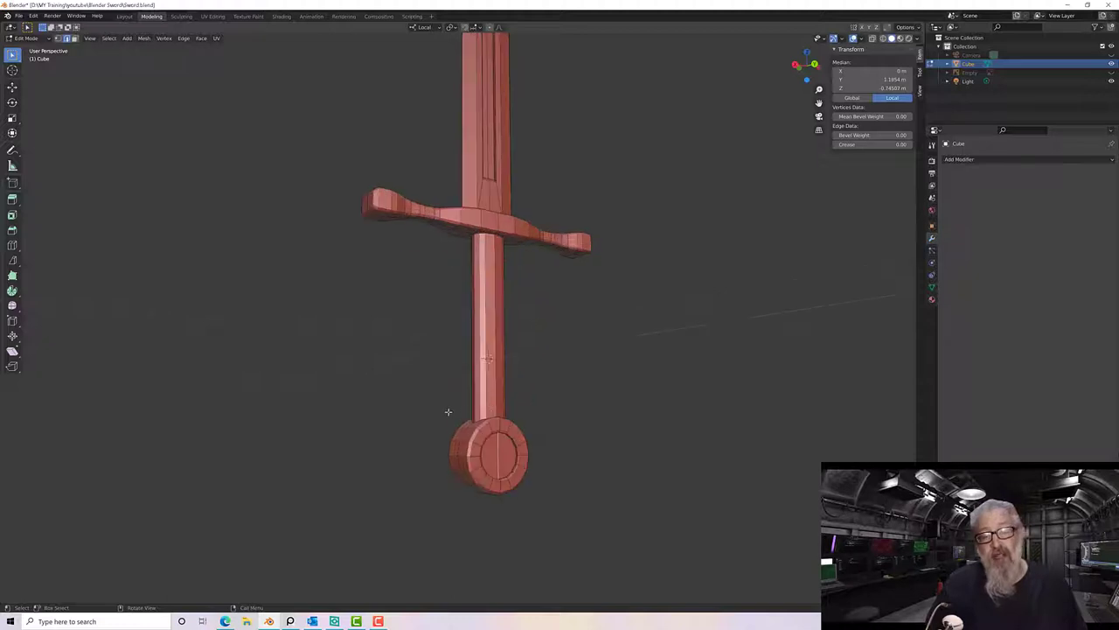
middle_click_drag(438, 405, 262, 315)
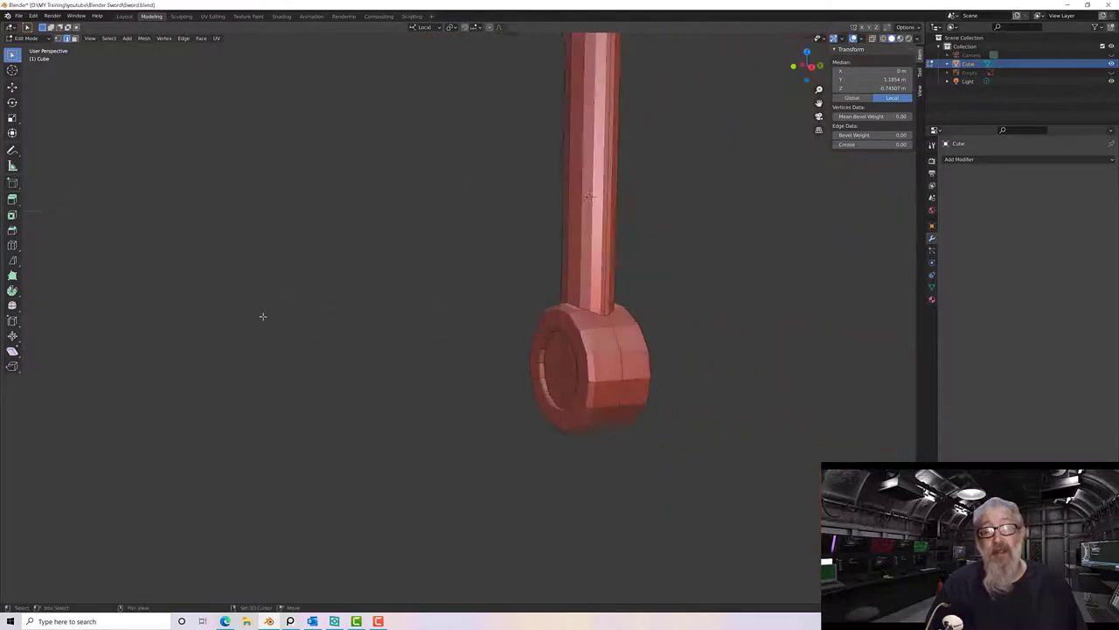
Dissolve the vertical edge loop on the pommel face.
left_click(563, 361, "alt")
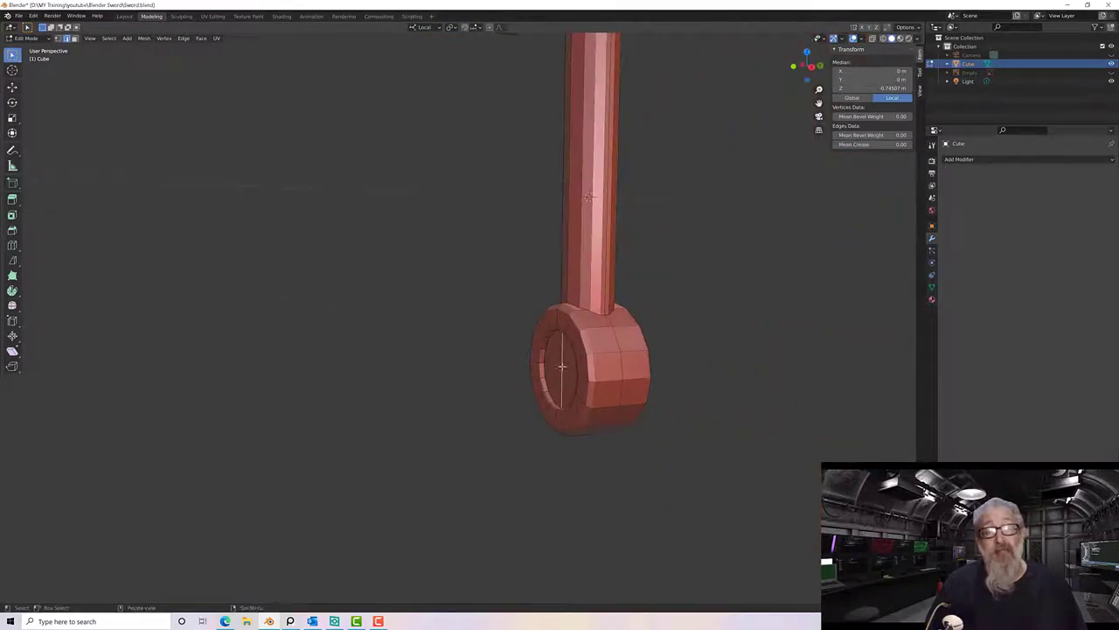
key("x")
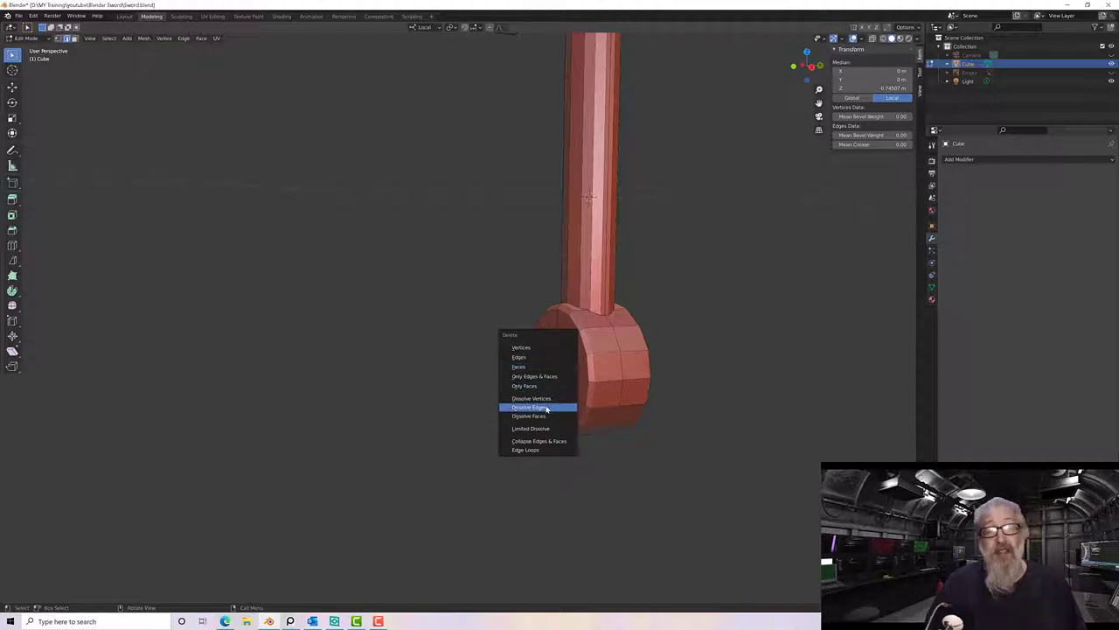
left_click(545, 408)
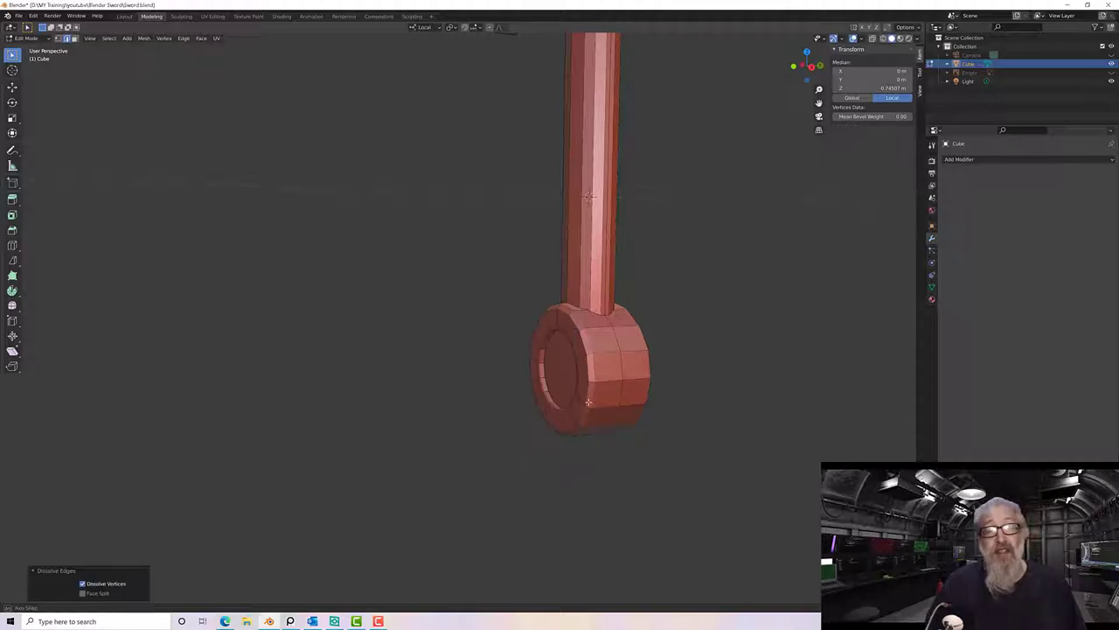
middle_click_drag(545, 407, 466, 414)
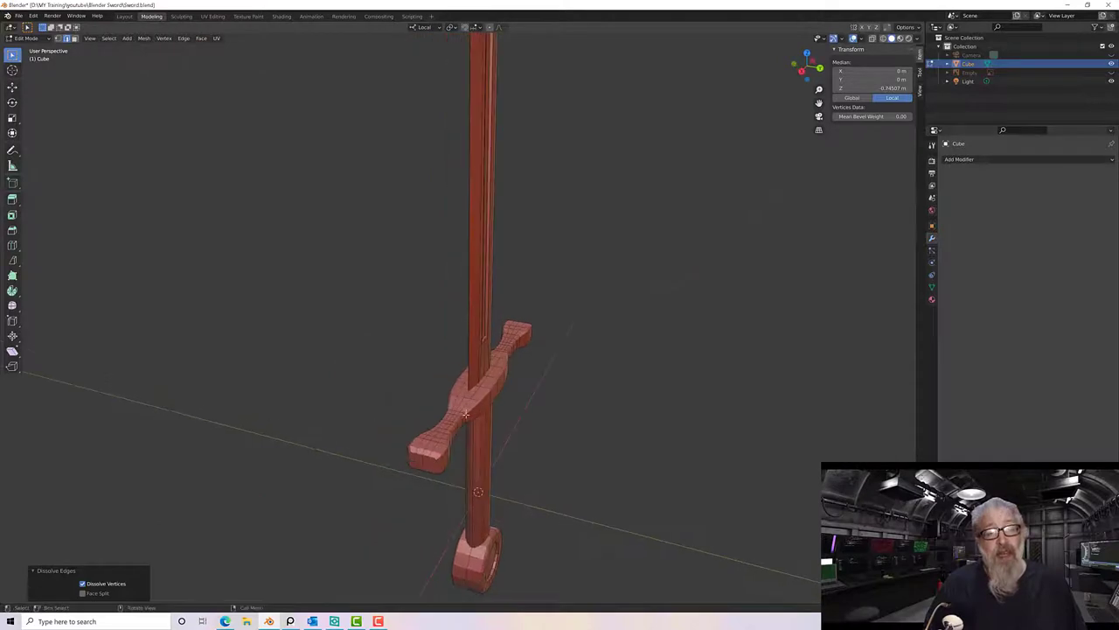
Select an edge loop on the crossguard near the blade and dissolve it.
scroll(466, 414, "up", 5)
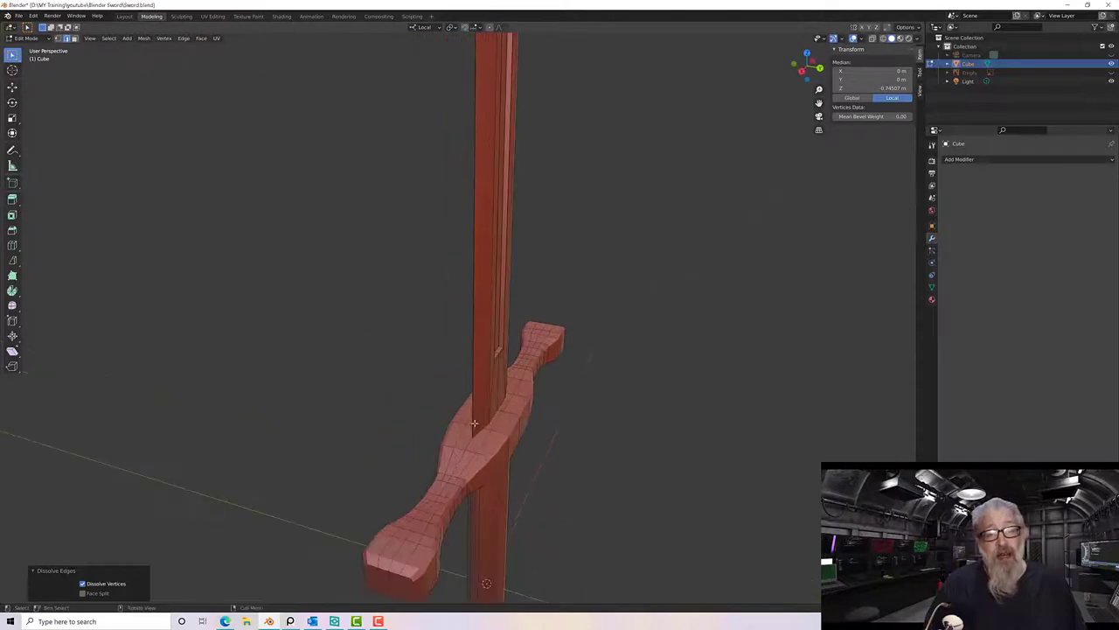
scroll(443, 378, "up", 5)
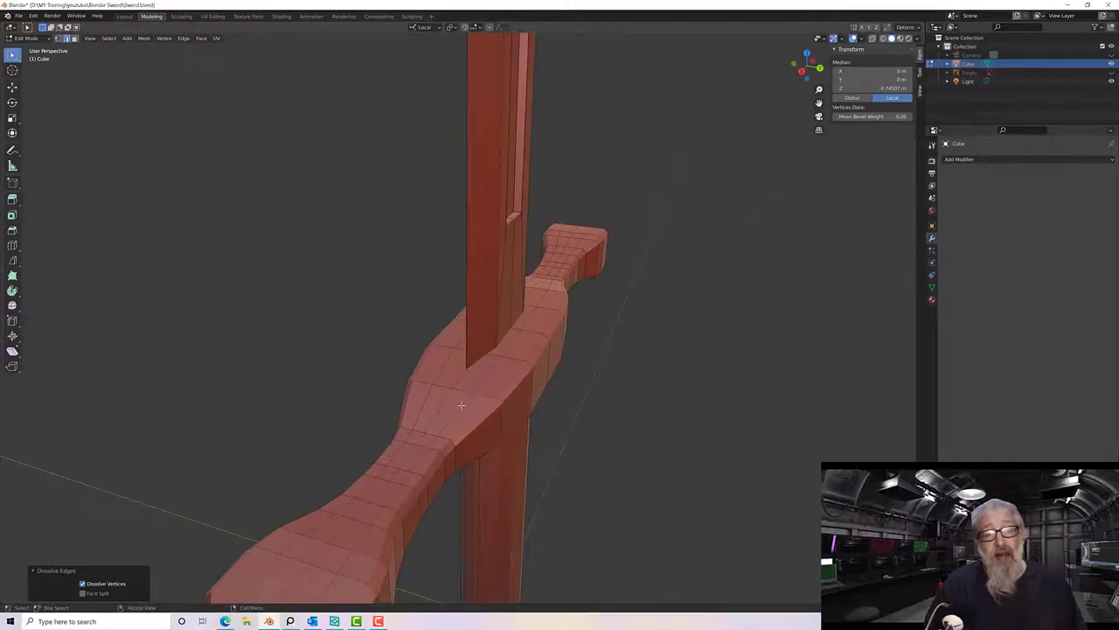
left_click(458, 404)
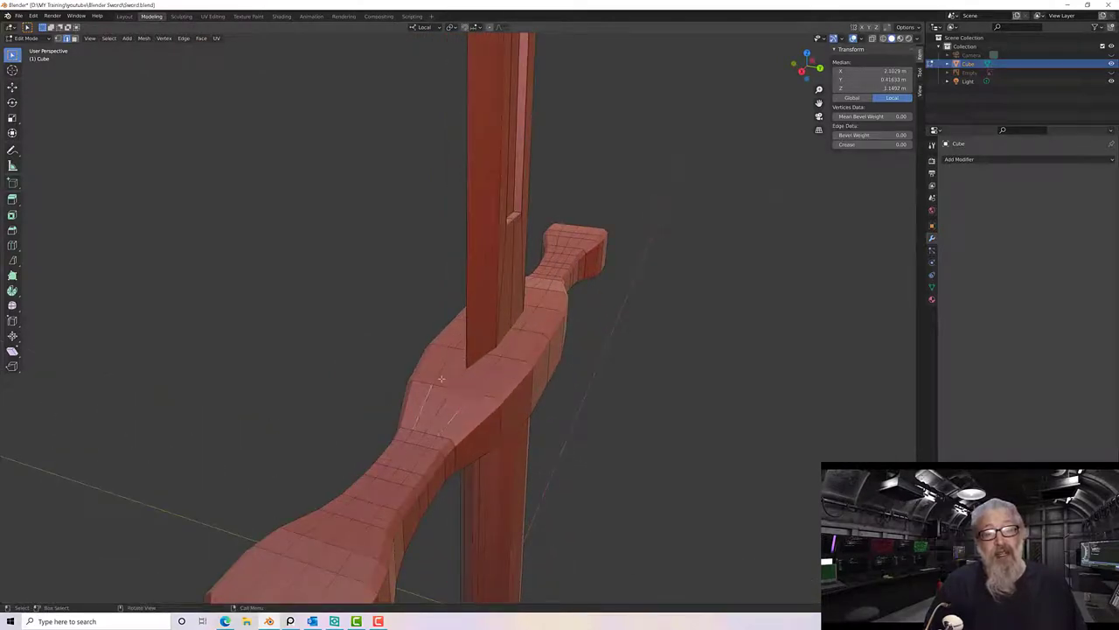
mouse_move(455, 416)
middle_mouse_down()
mouse_move(478, 387)
mouse_move(479, 356)
mouse_move(468, 413)
middle_mouse_up()
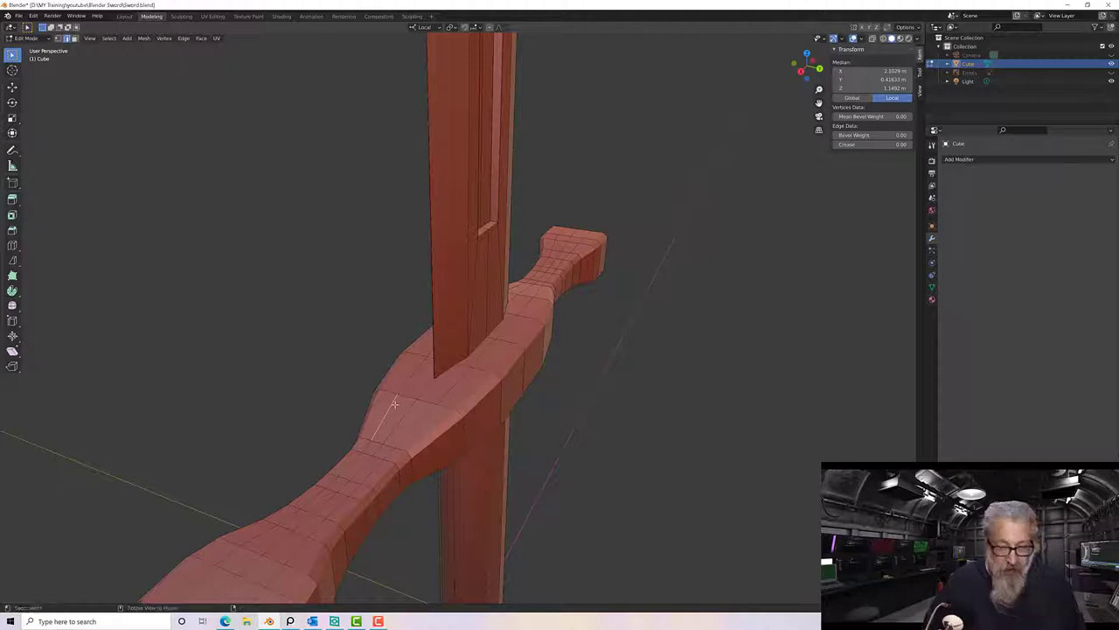
left_click(424, 419, "alt")
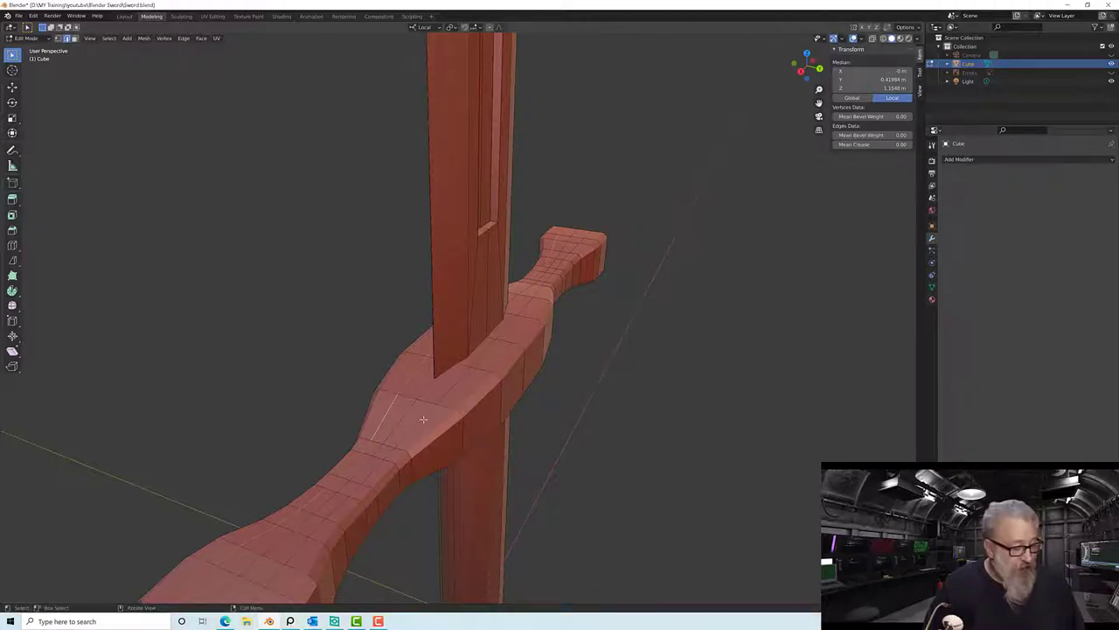
left_click(428, 414, "alt")
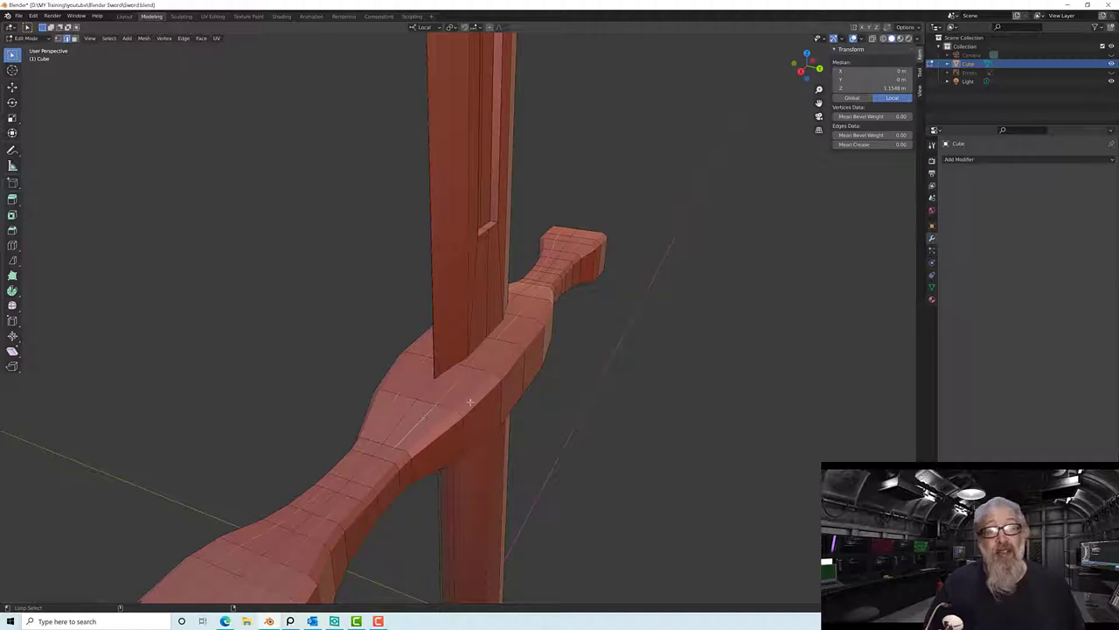
key("x")
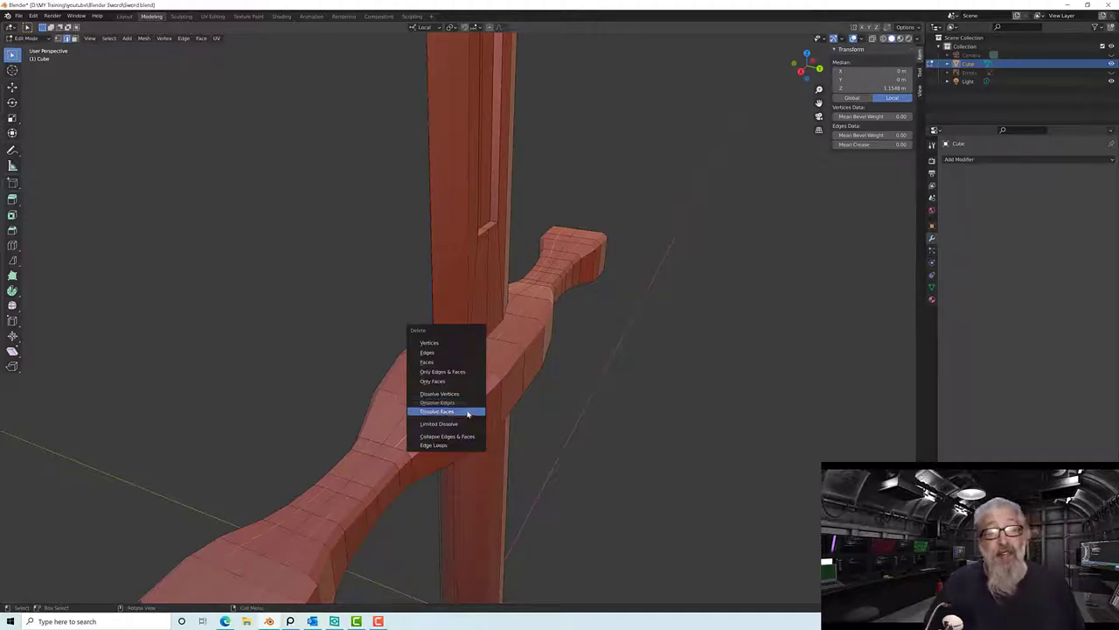
left_click(466, 402)
Zoom to the blade tip and select its single tip vertex in vertex select mode.
scroll(504, 405, "down", 4)
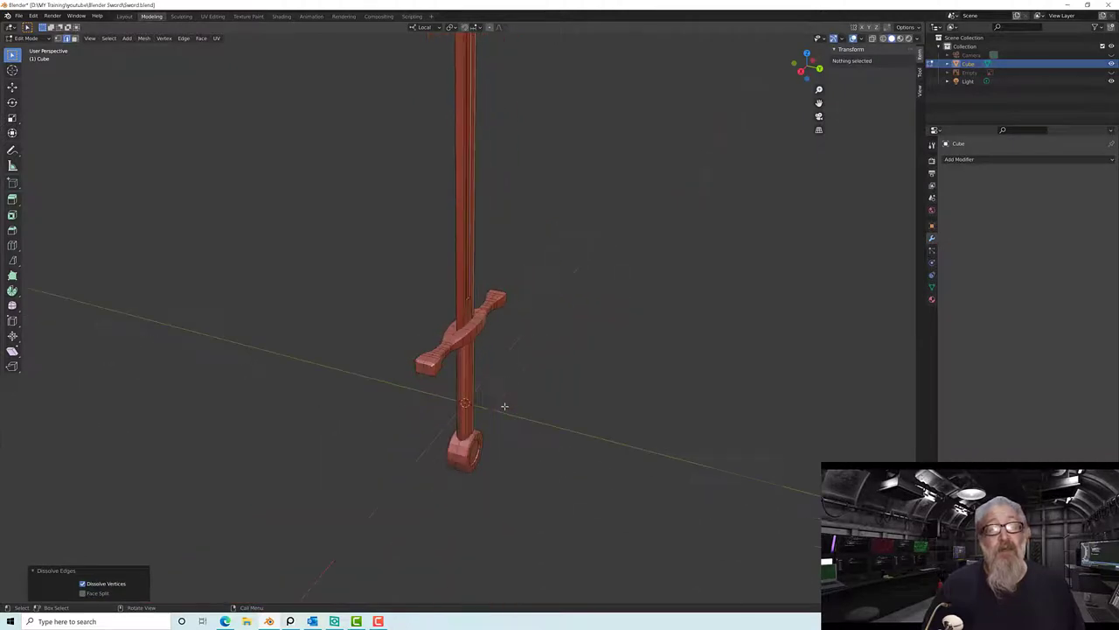
middle_click_drag(504, 406, 462, 314)
scroll(463, 289, "up", 6)
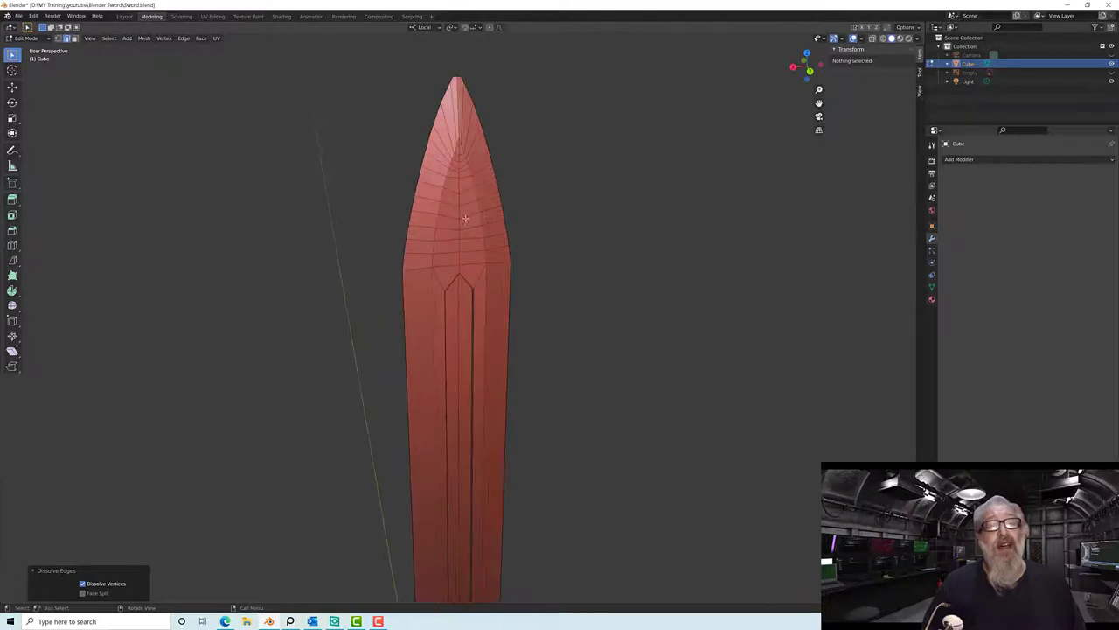
middle_click_drag(465, 219, 460, 253)
scroll(464, 267, "up", 3)
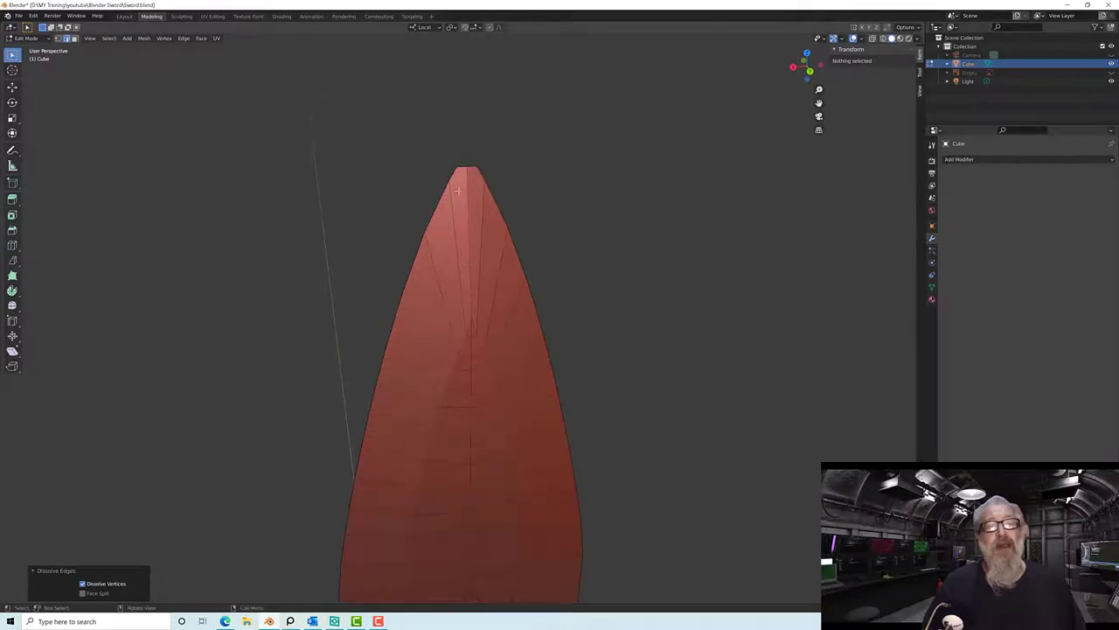
left_click(471, 182)
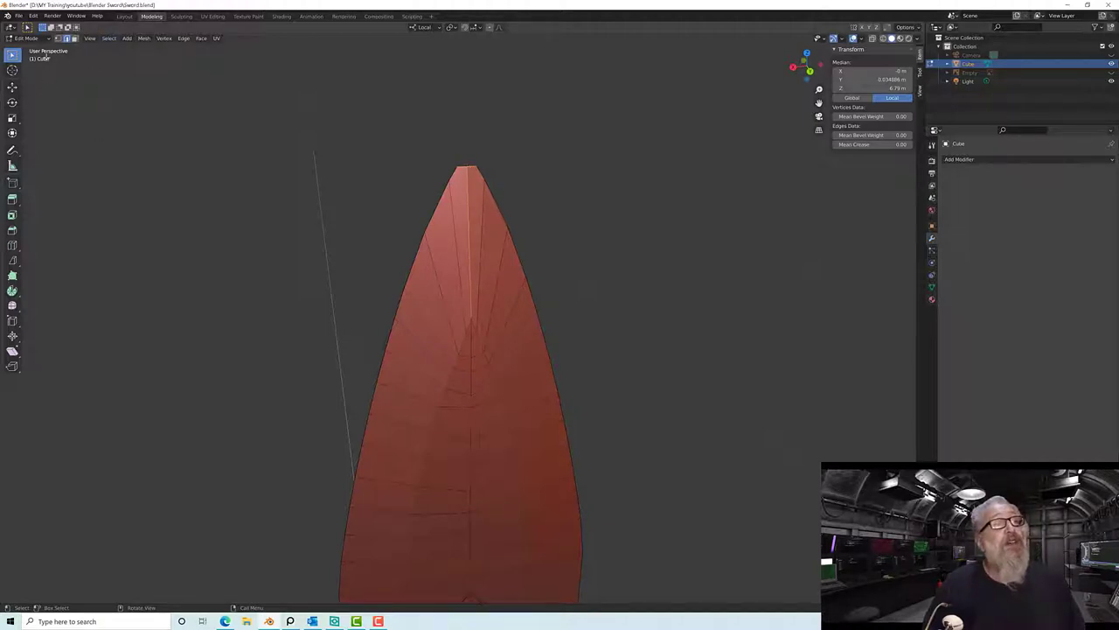
left_click(58, 39)
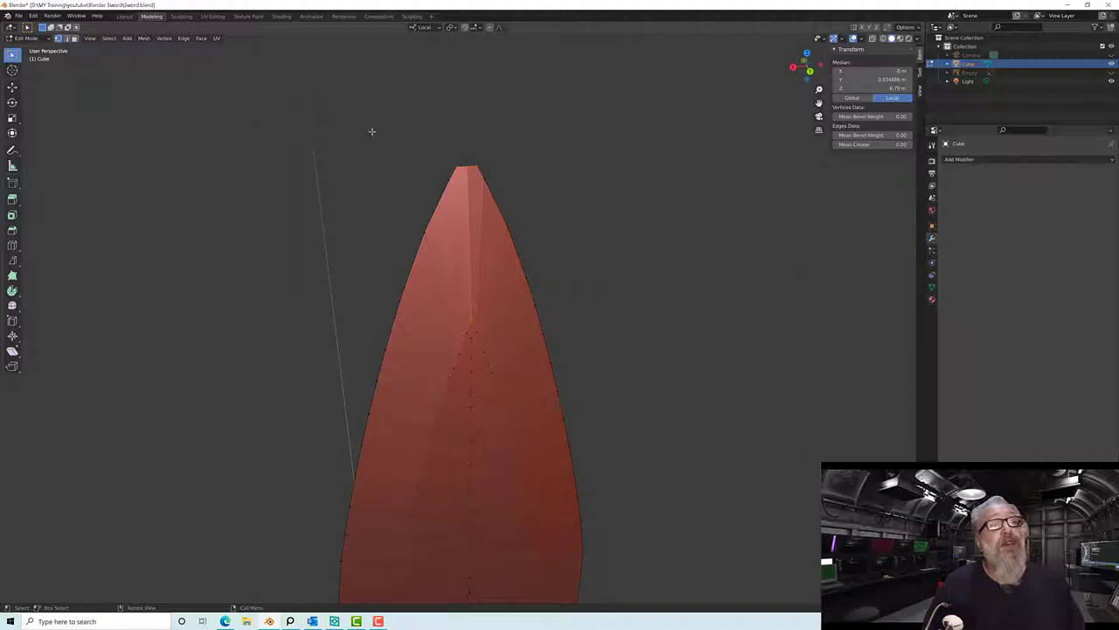
left_click(472, 174)
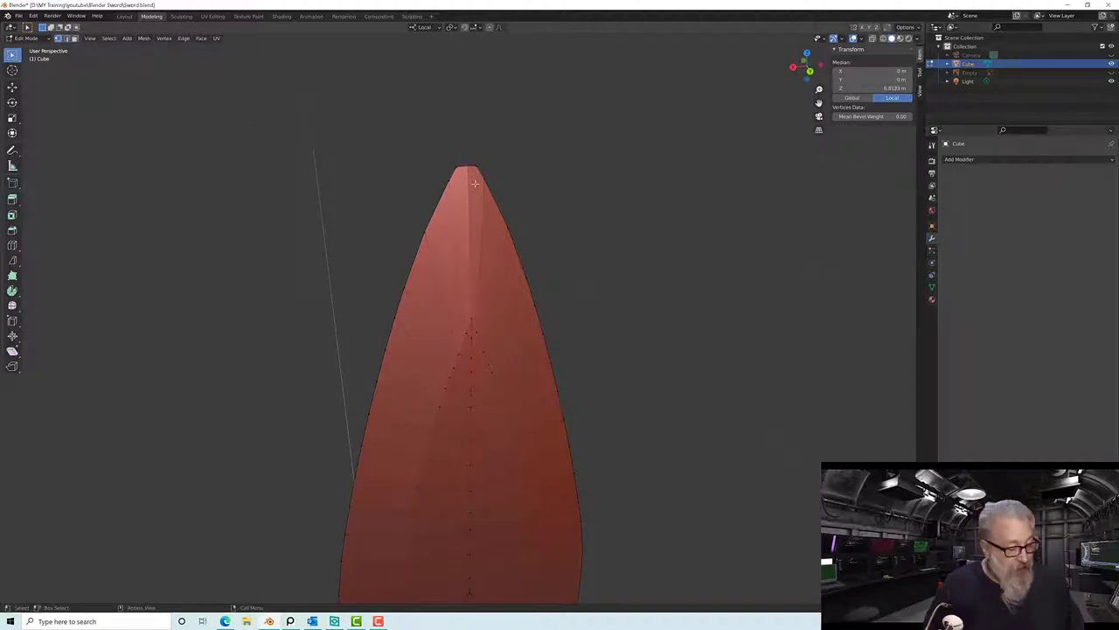
Raise the tip vertex slightly along Z with the Move tool, then deselect it.
left_click(13, 86)
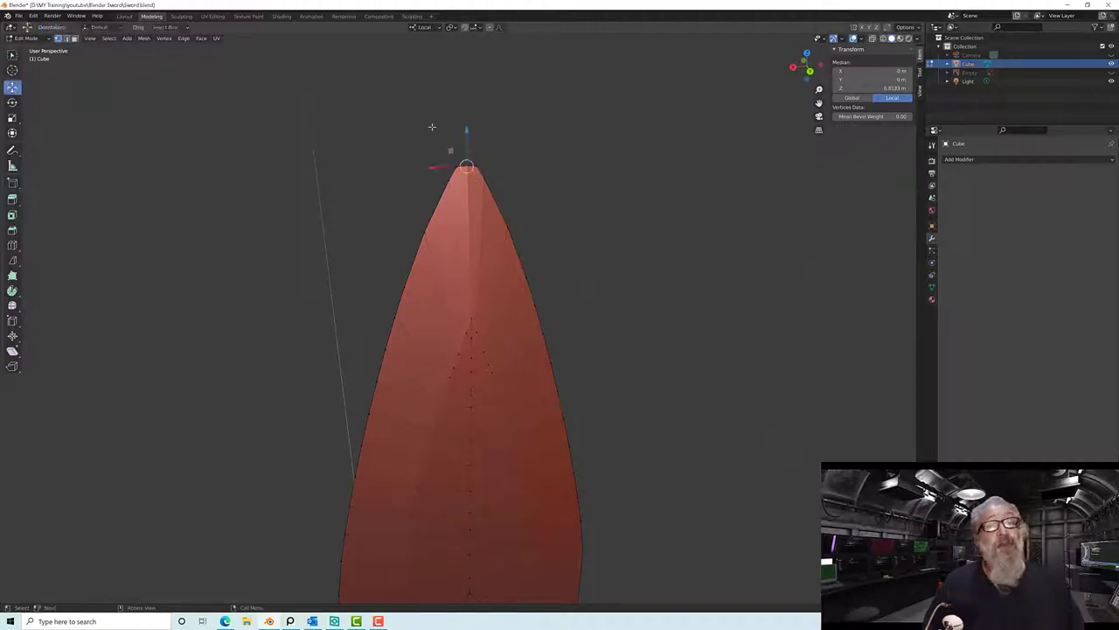
left_click_drag(467, 129, 464, 111)
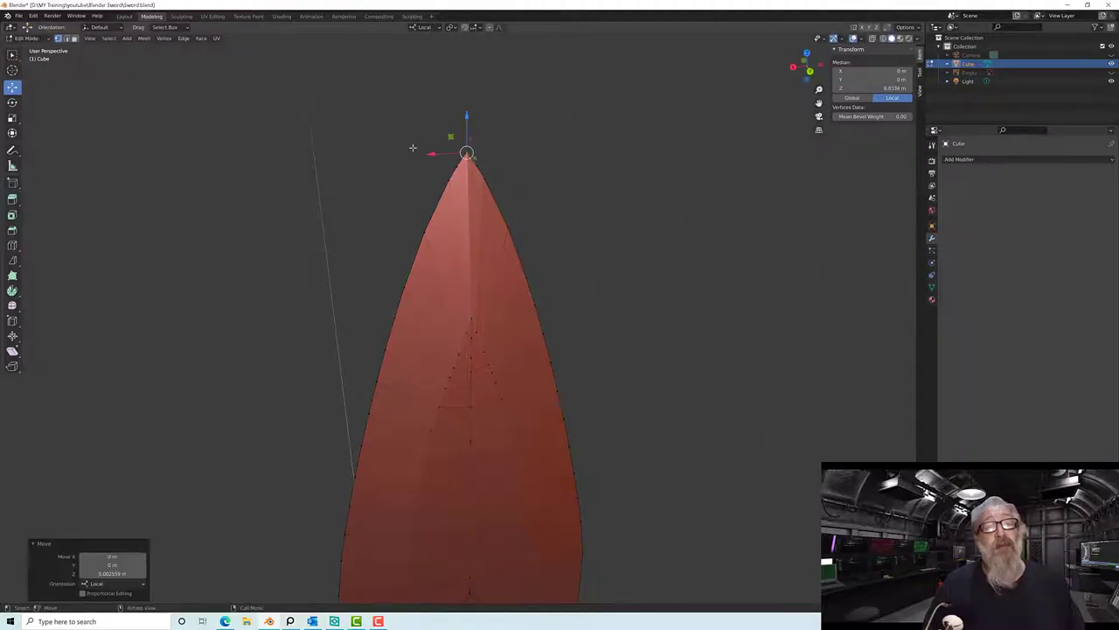
left_click(413, 146)
scroll(365, 148, "down", 5)
mouse_move(367, 198)
middle_mouse_down()
mouse_move(395, 292)
mouse_move(365, 205)
mouse_move(360, 230)
mouse_move(380, 248)
mouse_move(371, 203)
middle_mouse_up()
scroll(388, 277, "down", 3)
scroll(365, 206, "down", 2)
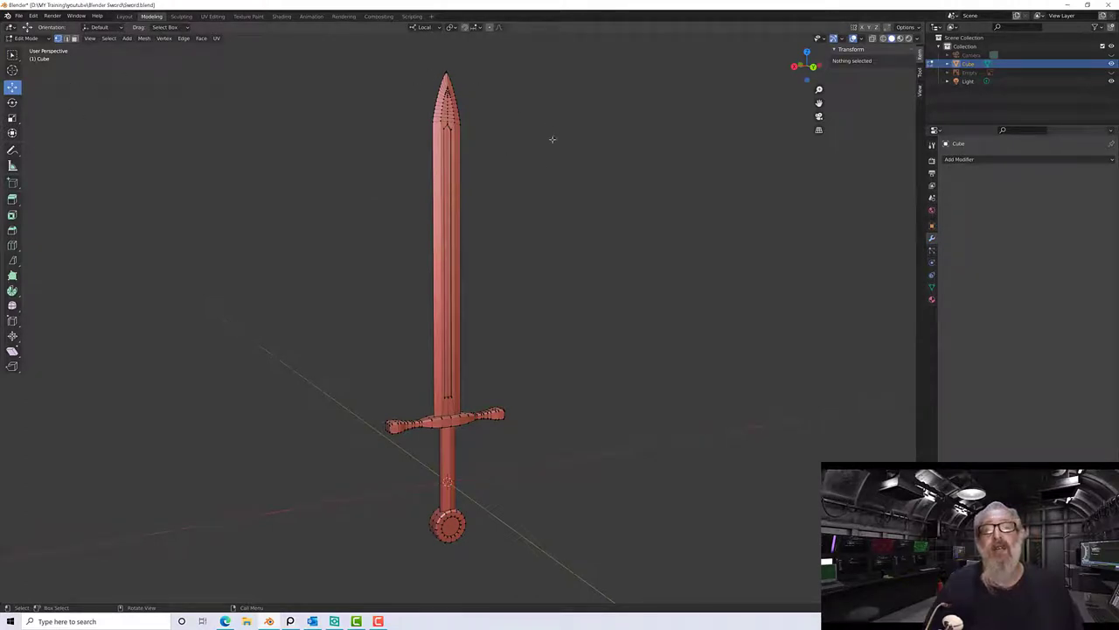
Preview a Subdivision Surface modifier on the sword, then delete it.
left_click(986, 161)
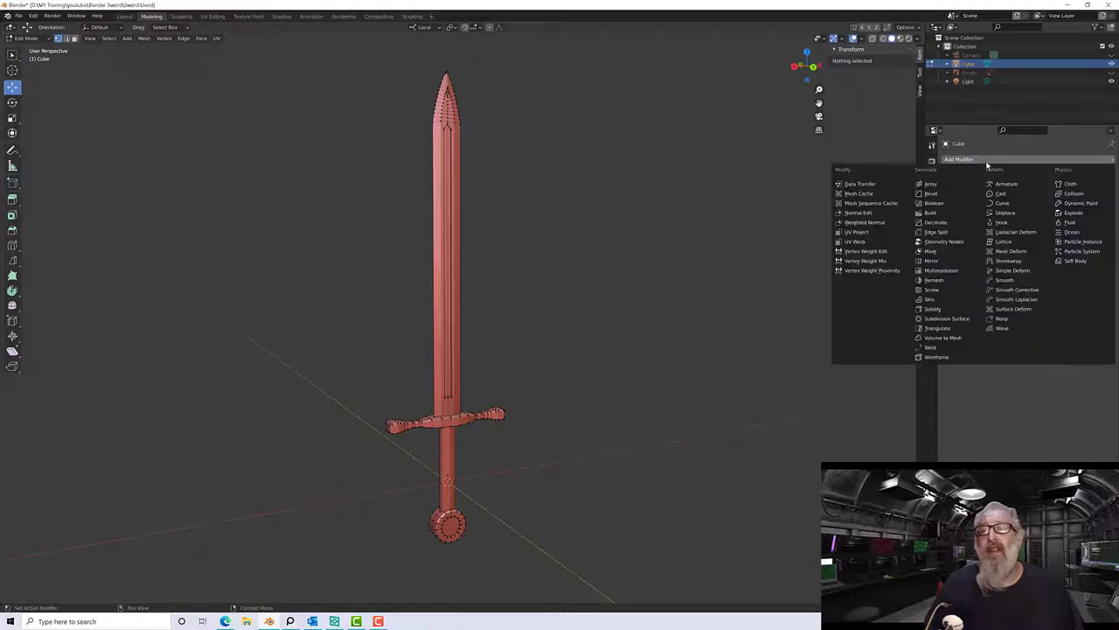
left_click(948, 320)
middle_click_drag(605, 388, 573, 389)
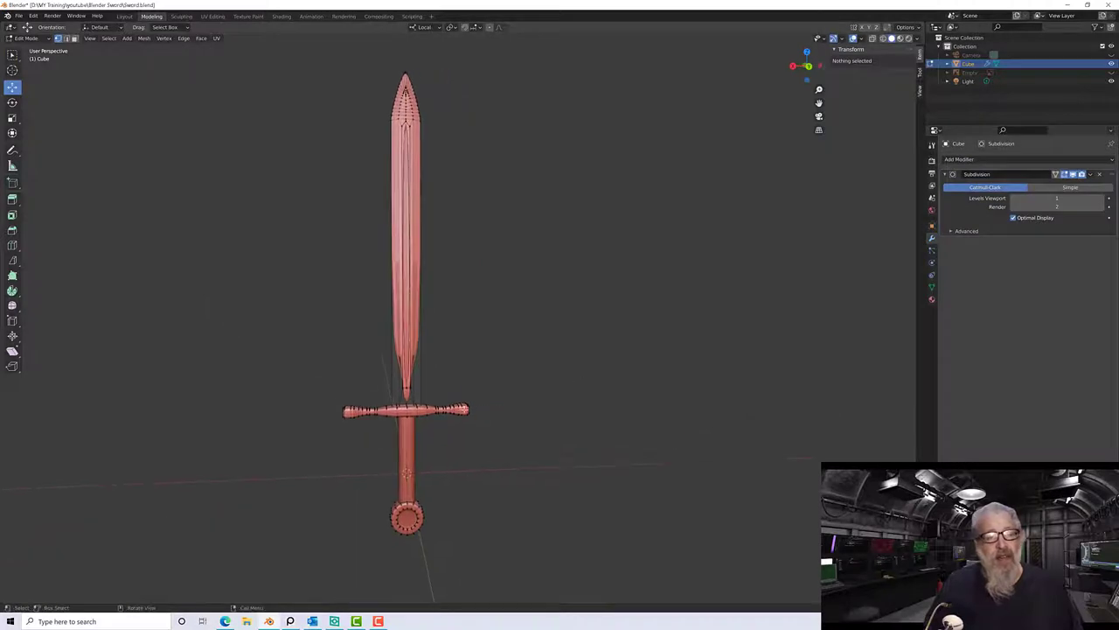
scroll(458, 399, "up", 6)
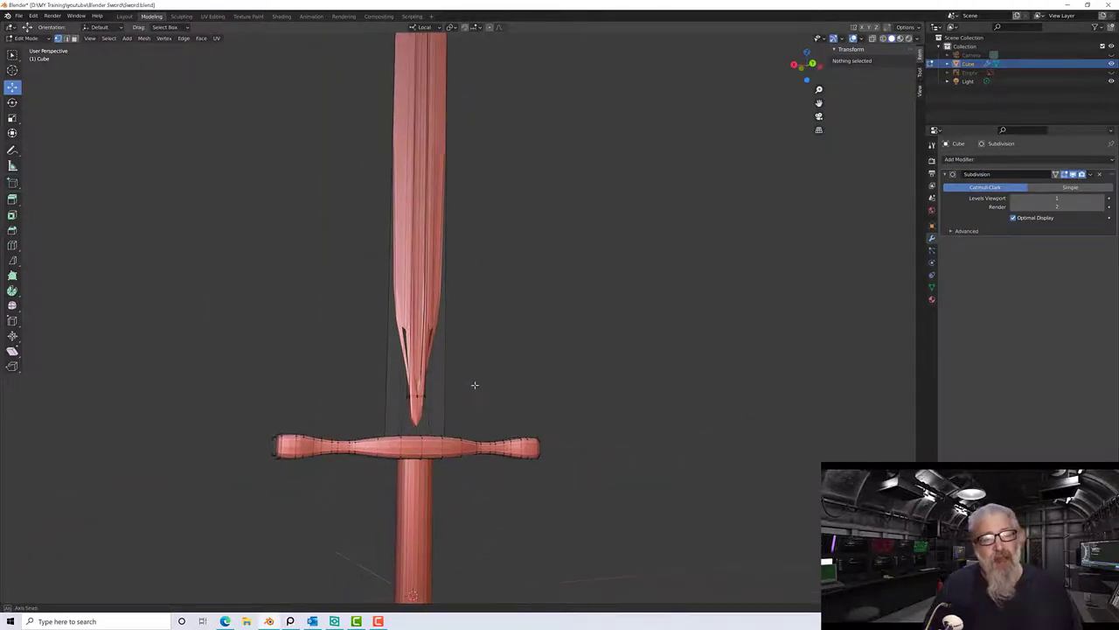
mouse_move(475, 385)
middle_mouse_down()
mouse_move(485, 404)
mouse_move(440, 388)
middle_mouse_up()
scroll(420, 423, "up", 3)
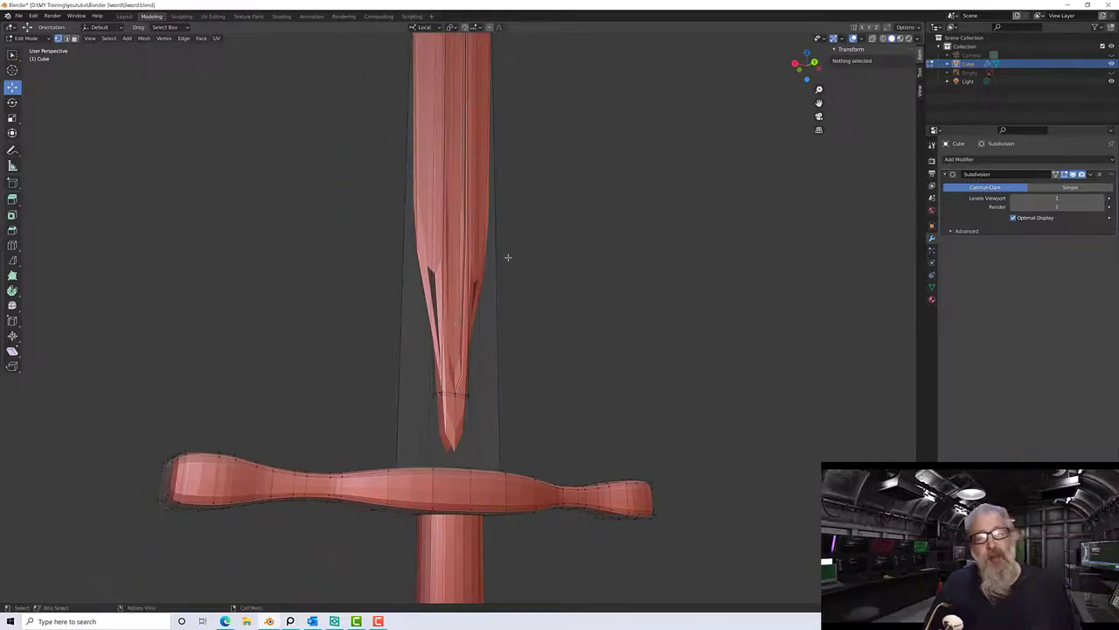
scroll(524, 271, "down", 5)
middle_click_drag(548, 270, 524, 279)
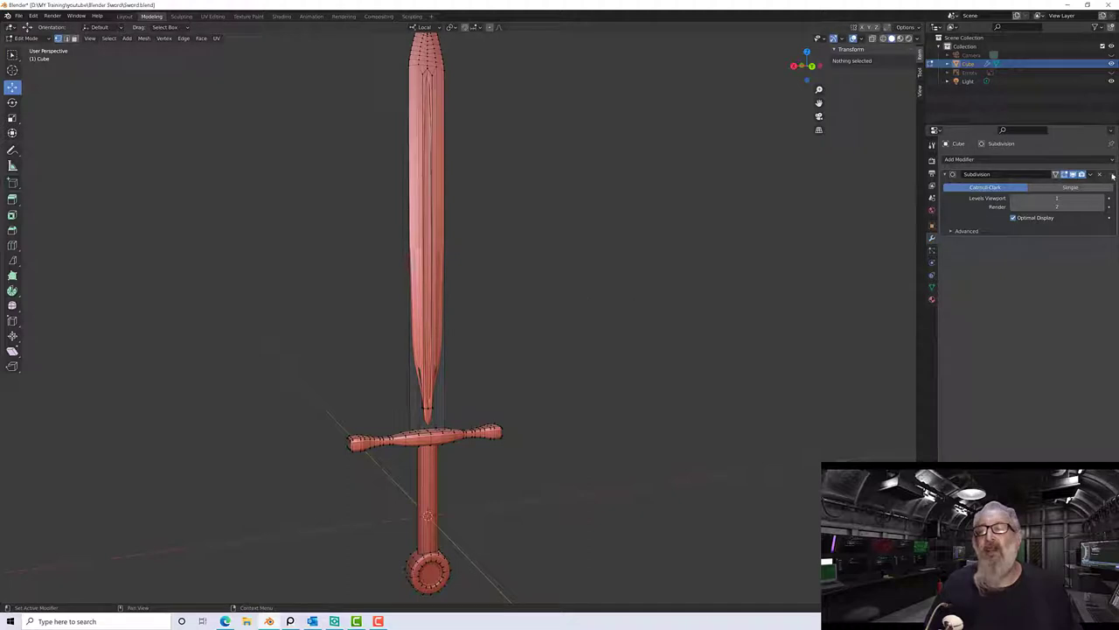
left_click(1102, 176)
Select the whole connected blade mesh from one blade edge loop with Ctrl+L.
middle_click_drag(534, 391, 542, 375)
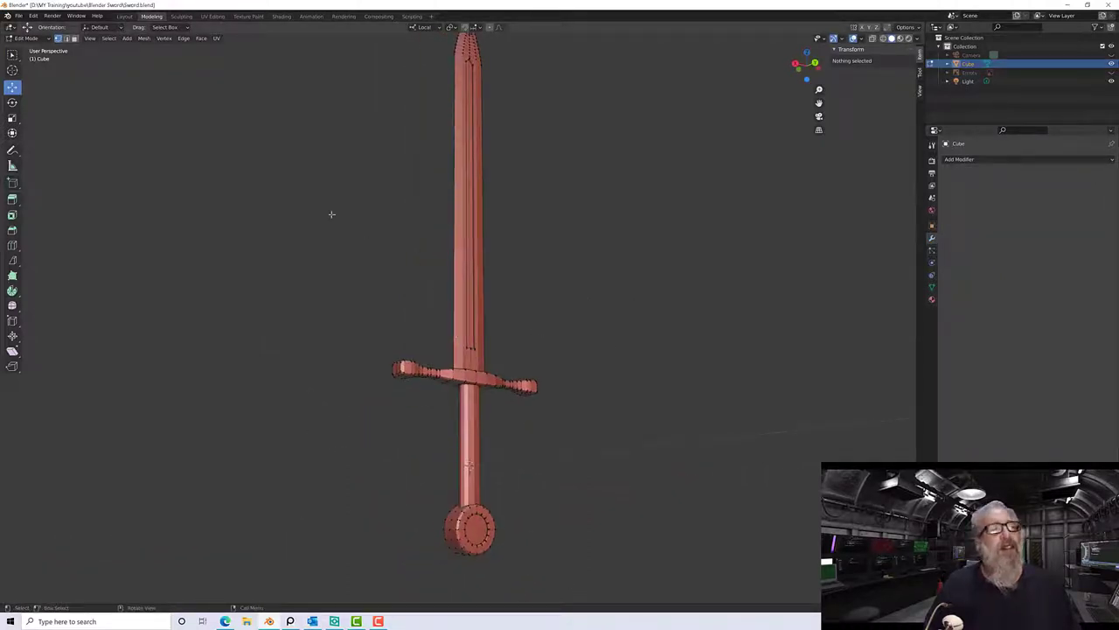
left_click(440, 238, "alt")
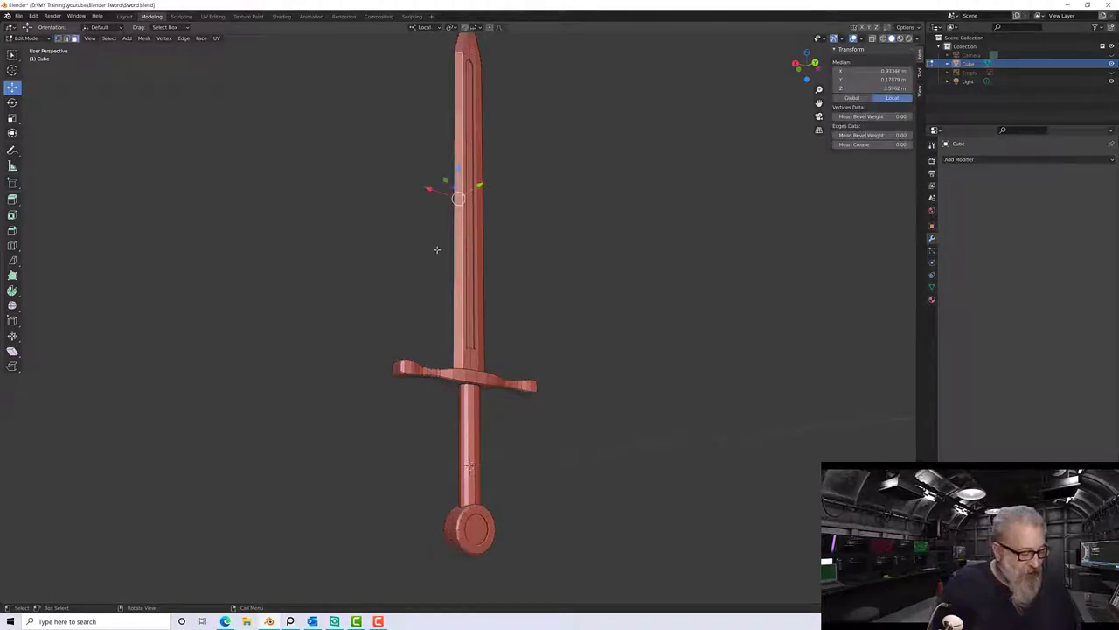
key("ctrl+l")
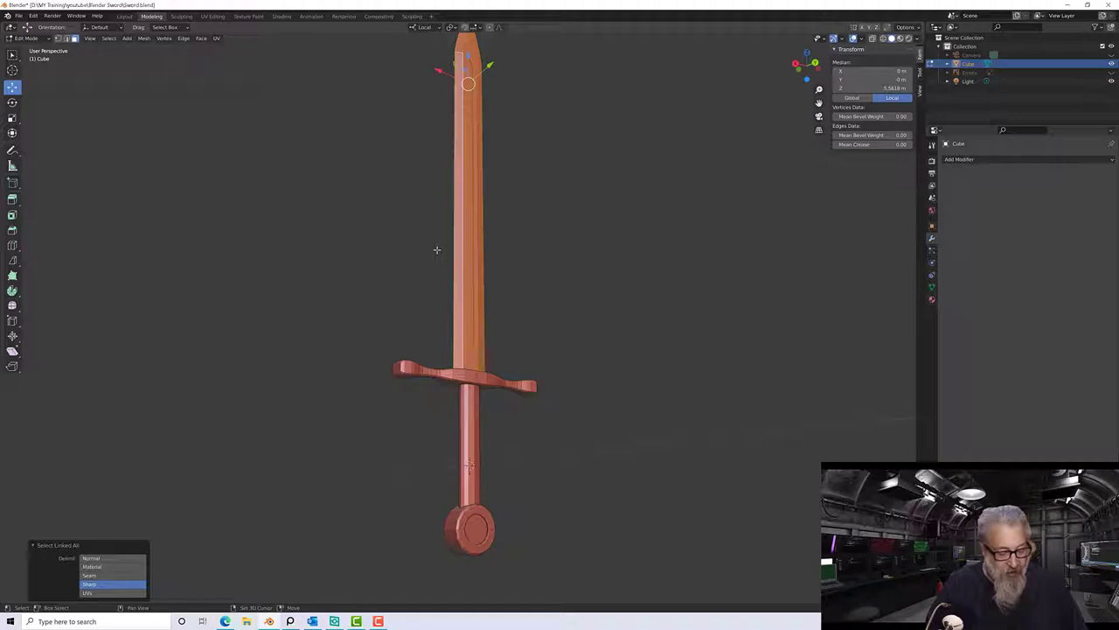
Hide everything except the selected blade with Shift+H.
key("shift+h")
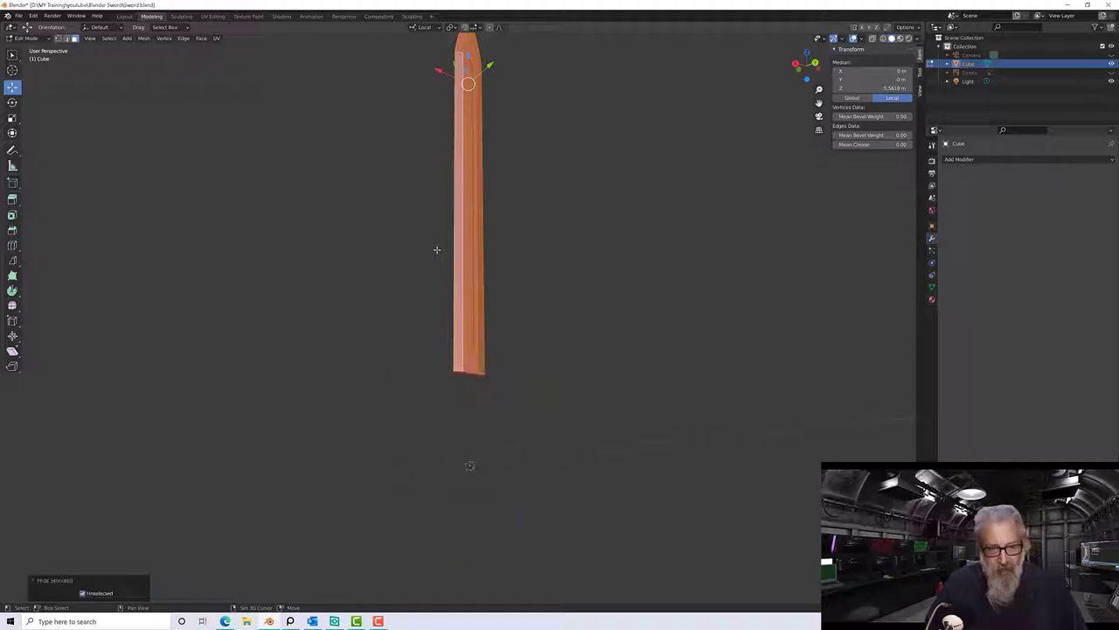
scroll(525, 367, "up", 5)
middle_click_drag(560, 384, 492, 360)
Delete the face capping the blade's bottom end.
left_click(486, 361)
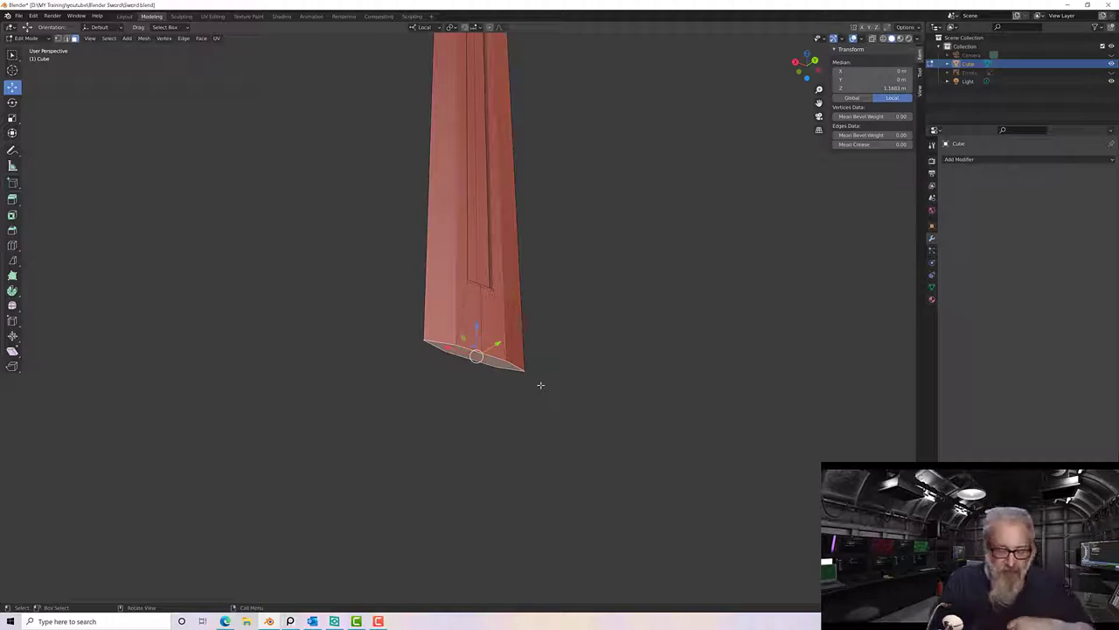
key("x")
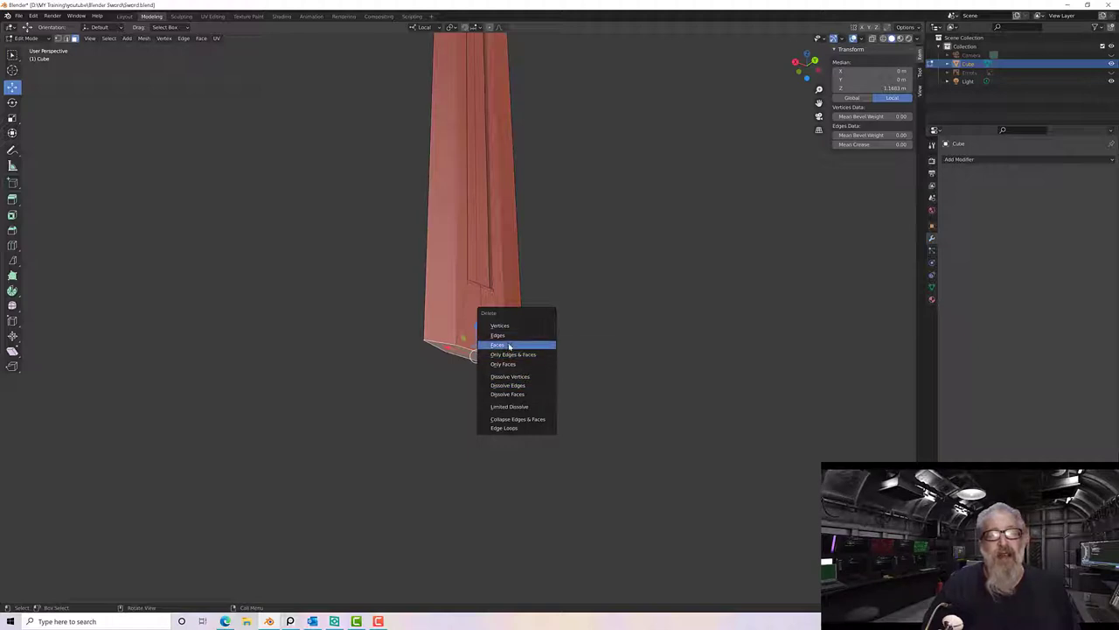
left_click(508, 344)
middle_click_drag(569, 347, 510, 290)
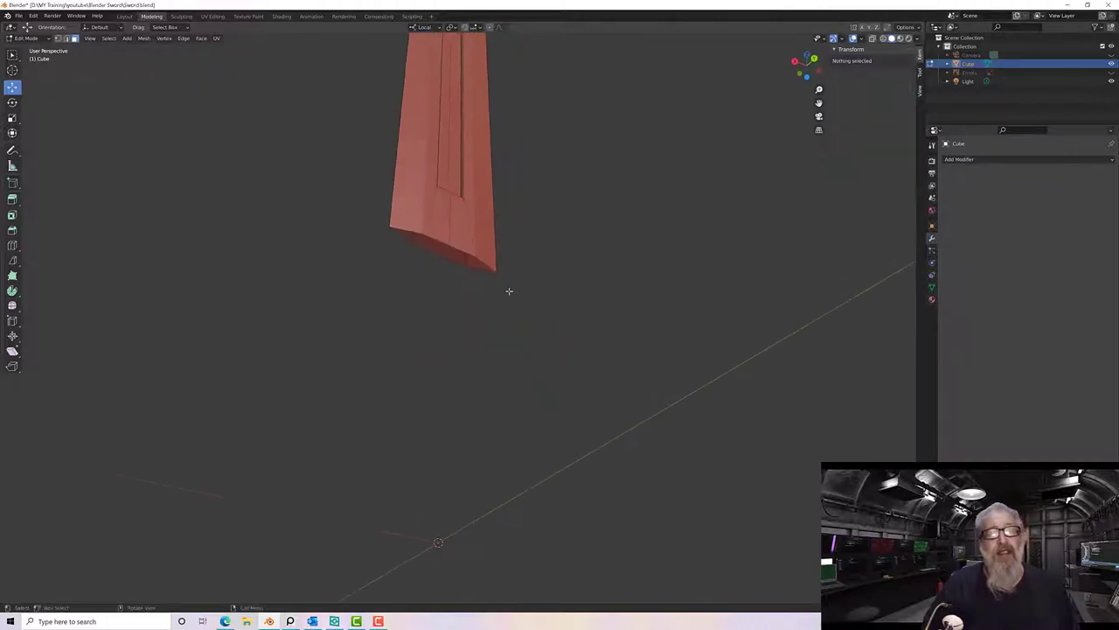
Add a Subdivision Surface modifier to the isolated blade.
left_click(971, 161)
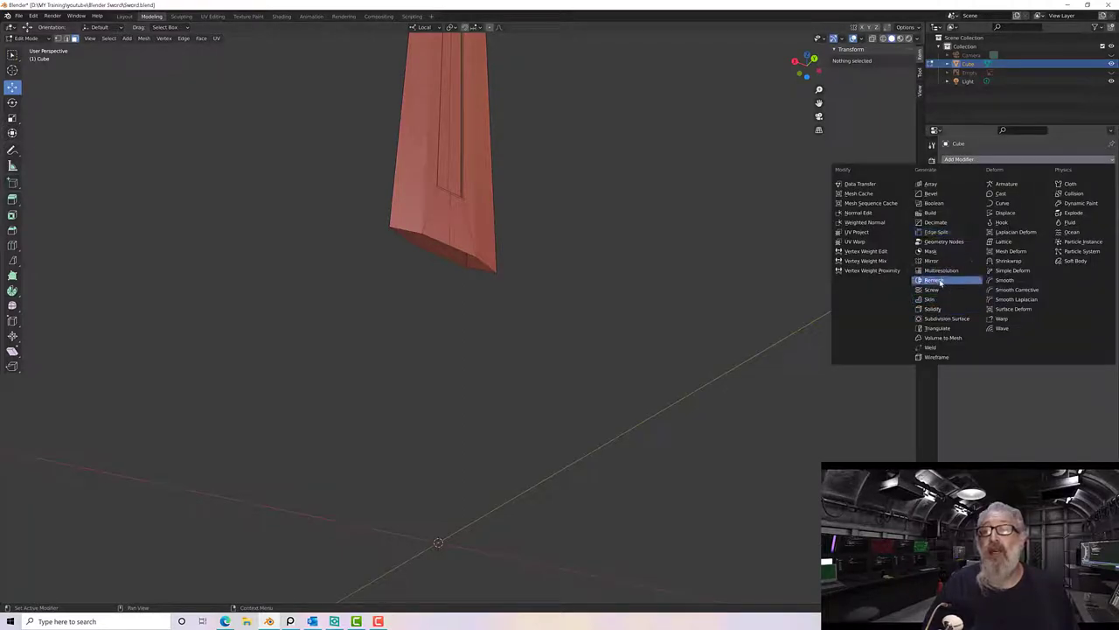
left_click(947, 319)
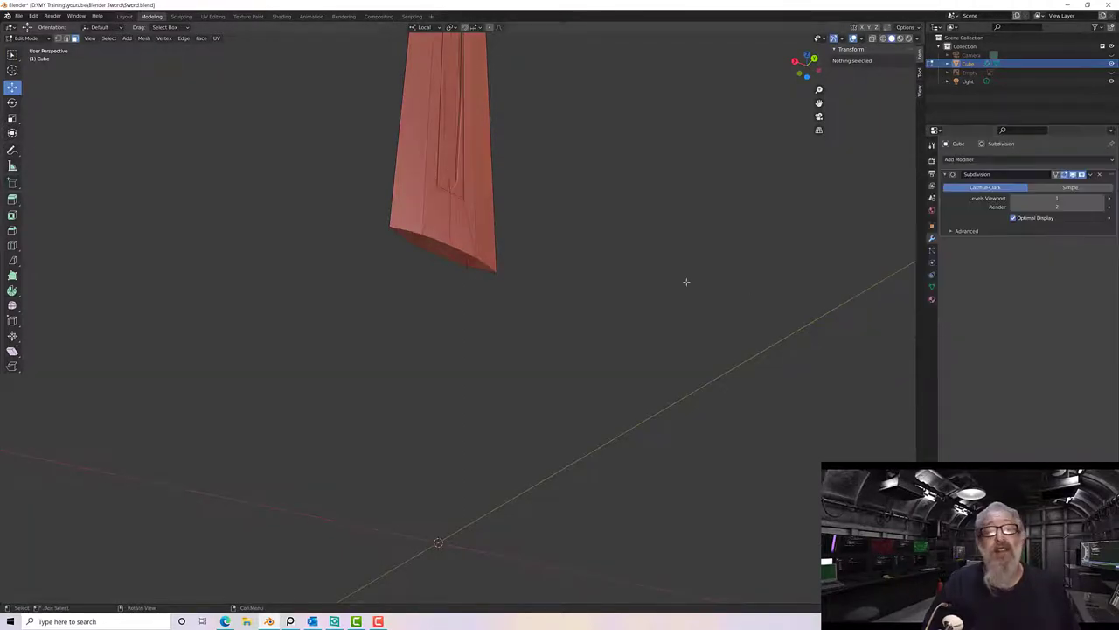
middle_click_drag(597, 254, 606, 253)
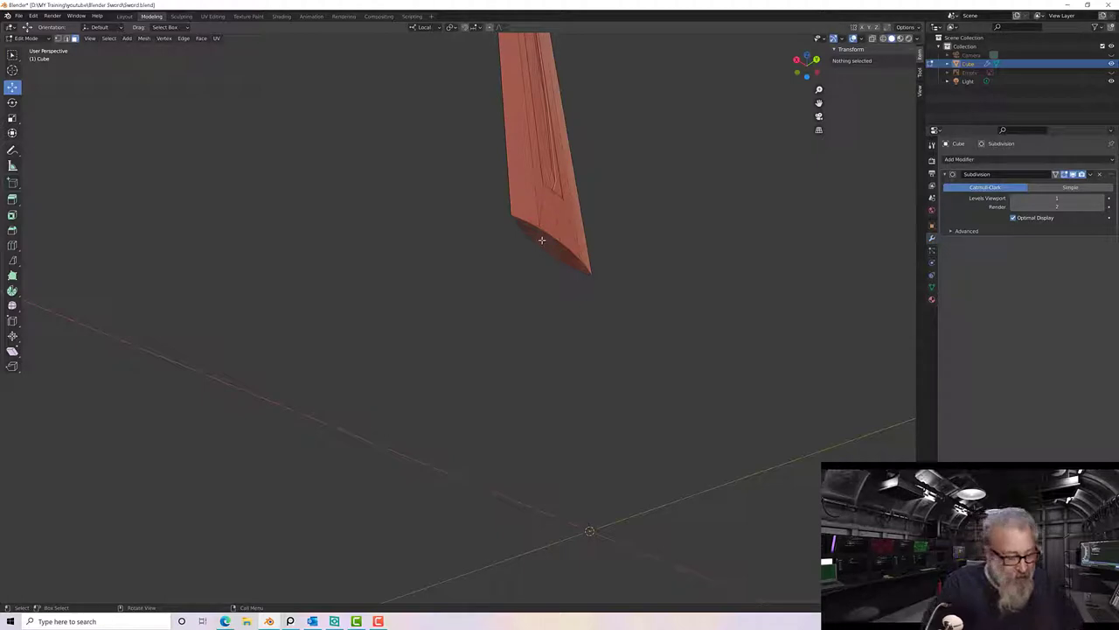
Orbit to a straight-on view of the blade and start the Loop Cut tool.
middle_click_drag(551, 215, 501, 330)
scroll(460, 402, "up", 2)
scroll(461, 403, "up", 2)
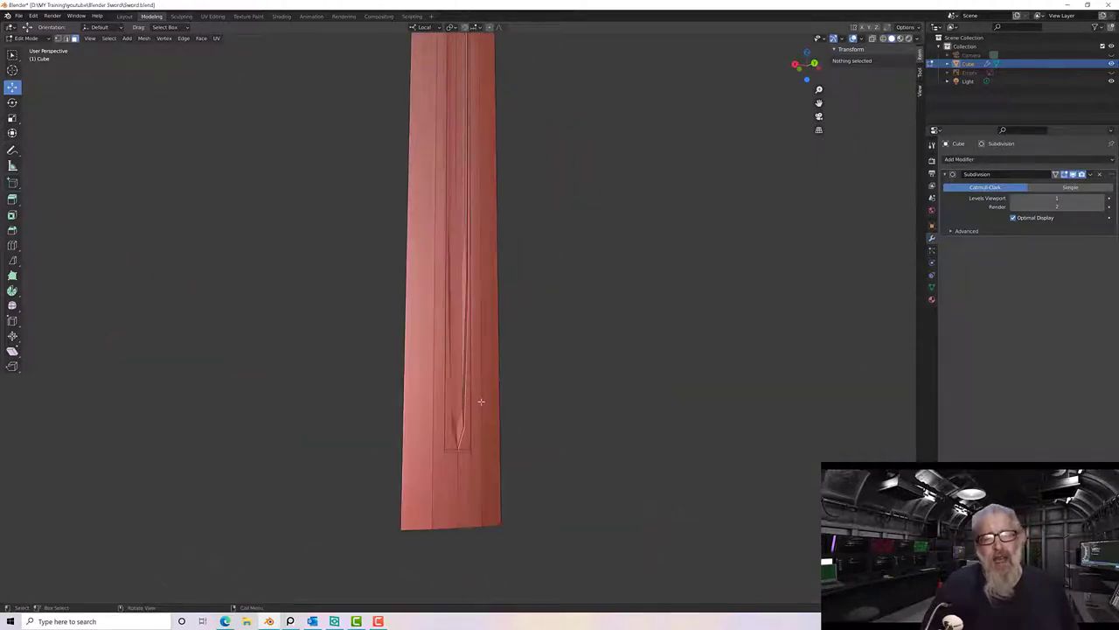
mouse_move(527, 403)
middle_mouse_down("alt")
mouse_move(530, 387)
mouse_move(528, 402)
middle_mouse_up("alt")
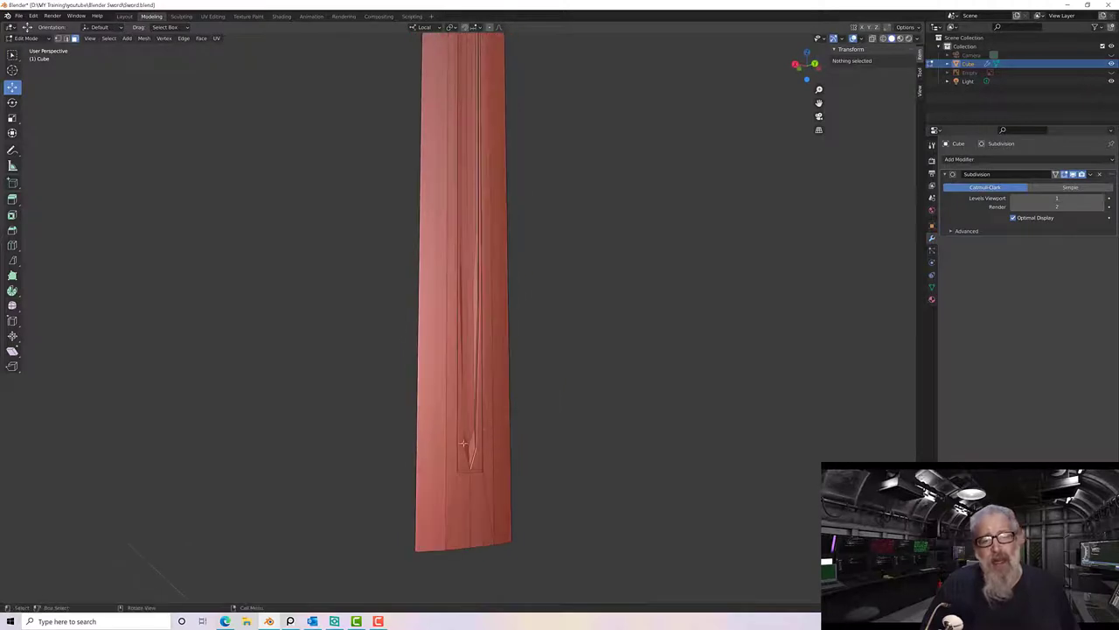
scroll(501, 388, "up", 3)
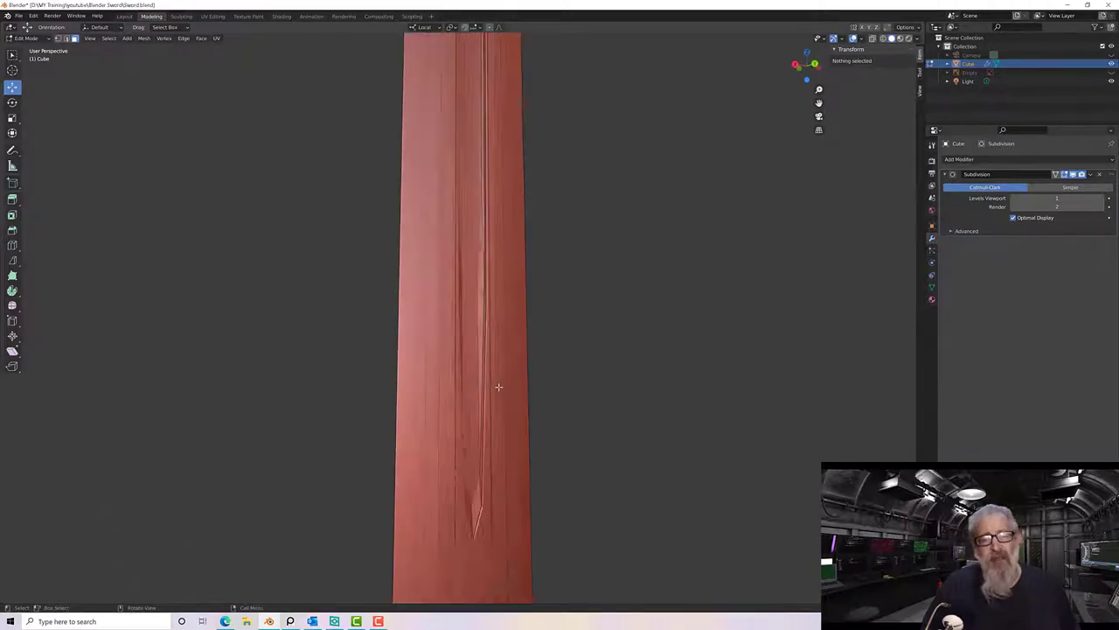
scroll(500, 383, "down", 1)
scroll(497, 382, "down", 3, "ctrl")
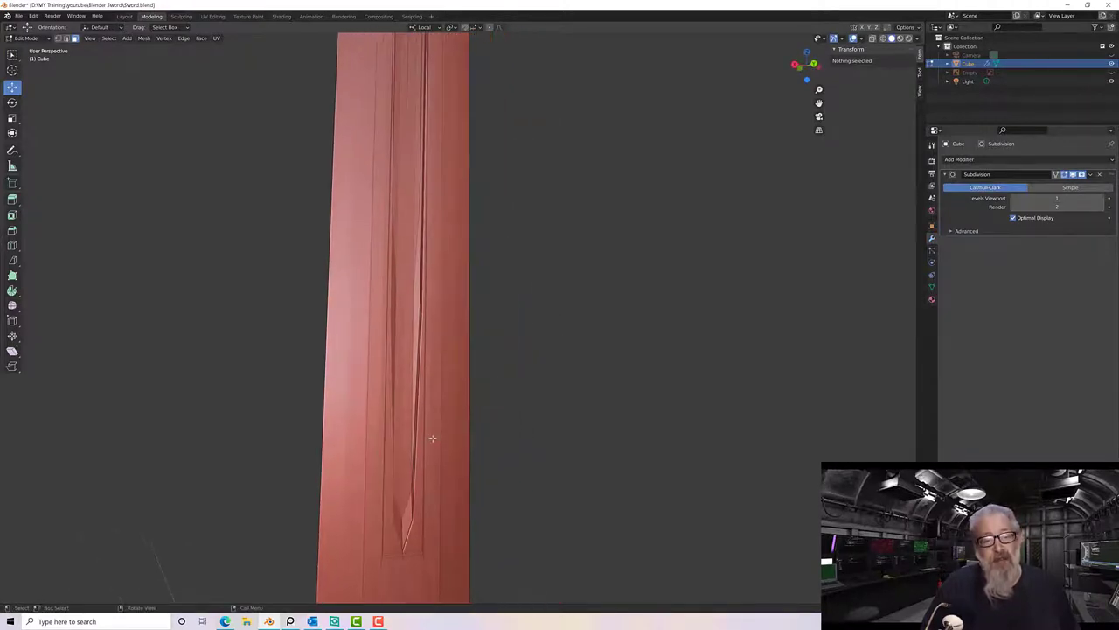
scroll(411, 503, "up", 2)
scroll(413, 497, "down", 4)
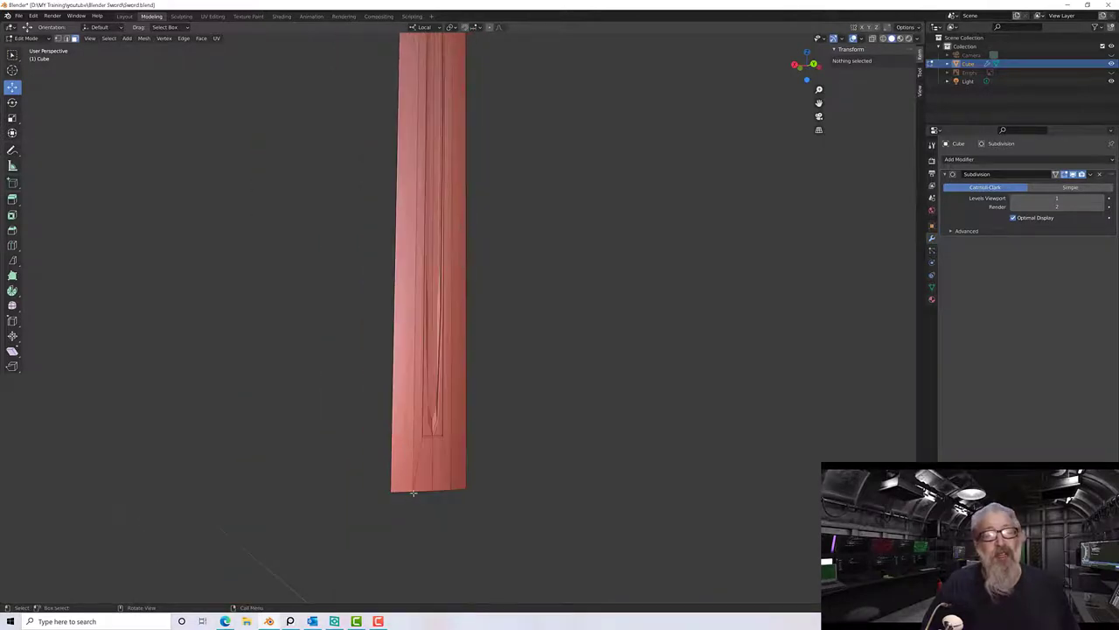
middle_click_drag(414, 494, 496, 461)
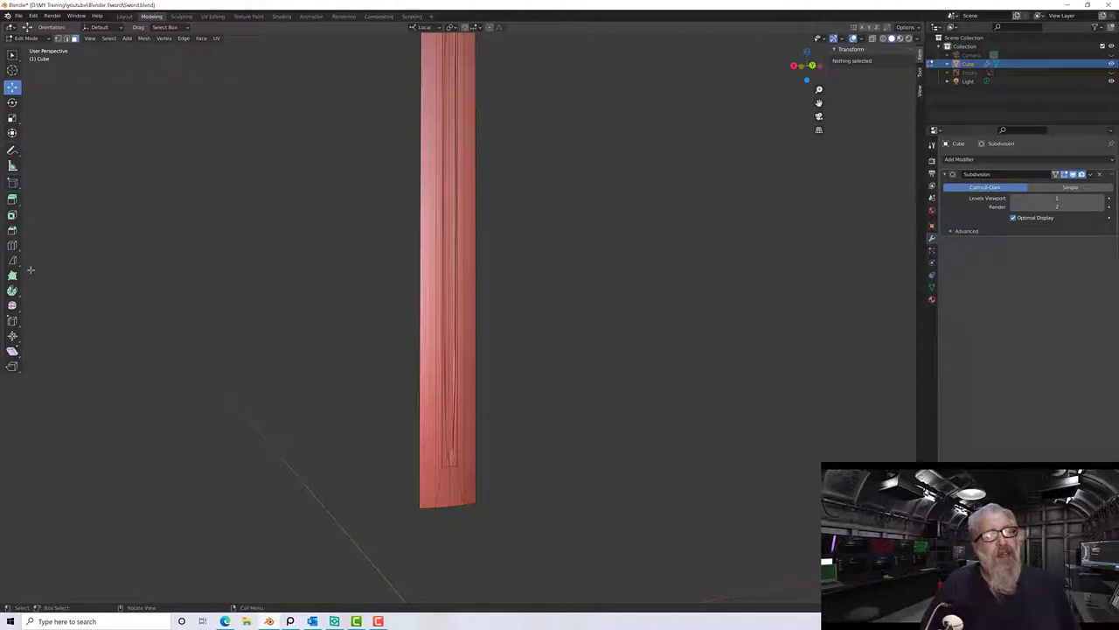
left_click(13, 247)
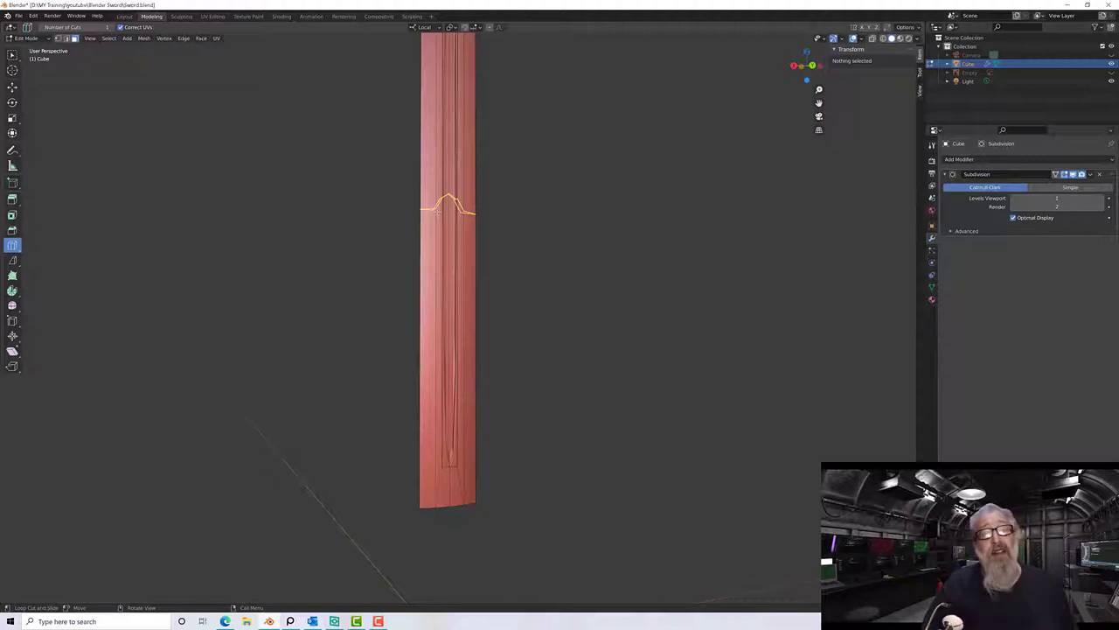
Place a new loop cut across the blade and slide it toward the groove's lower end.
left_click_drag(435, 209, 433, 495)
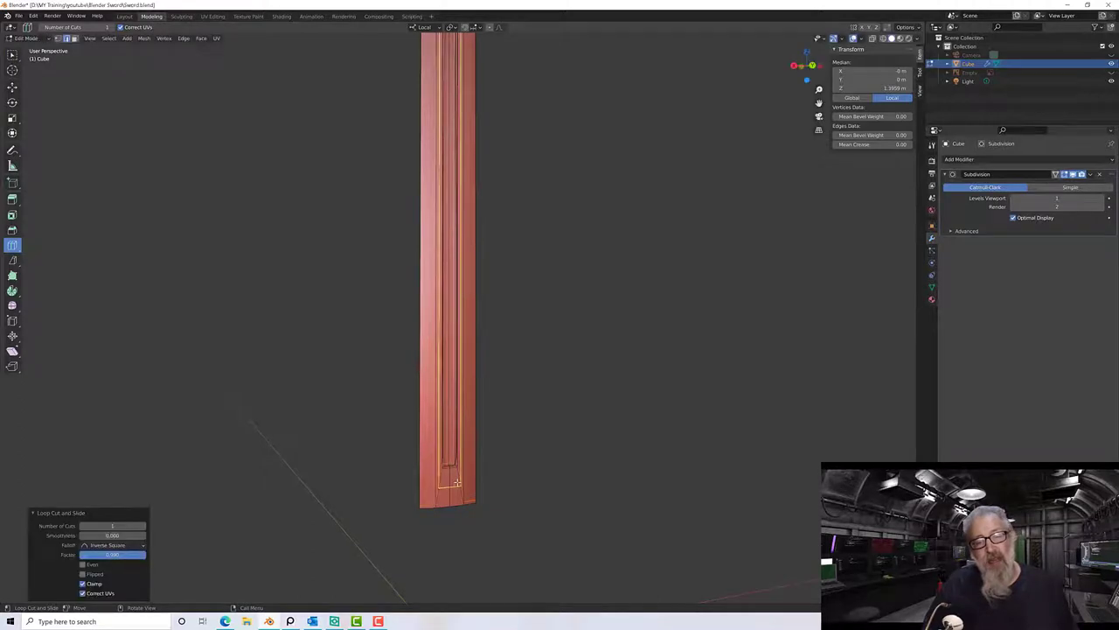
scroll(540, 492, "up", 3)
middle_click_drag(537, 446, 539, 314, "shift")
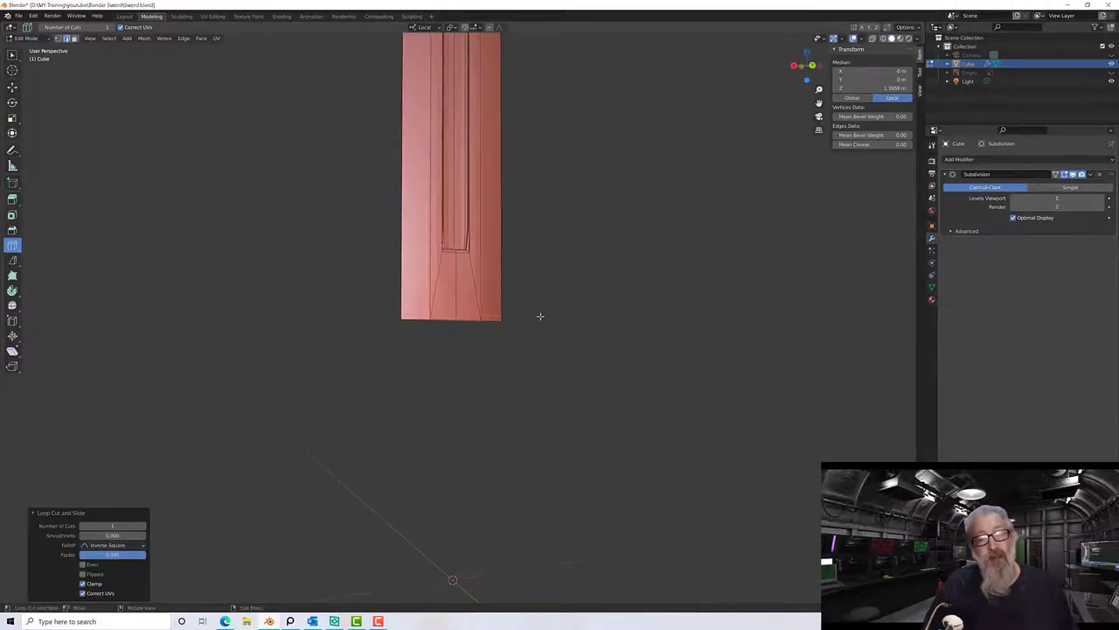
scroll(505, 287, "up", 5)
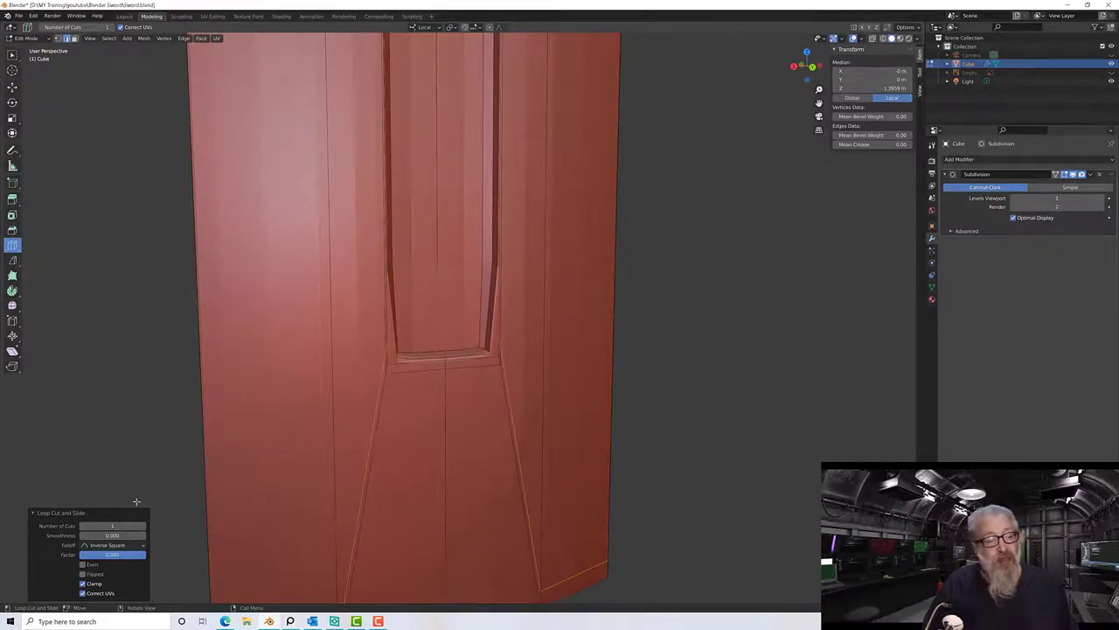
Set the loop cut's slide Factor to 1.000 in the redo panel.
left_click(123, 556)
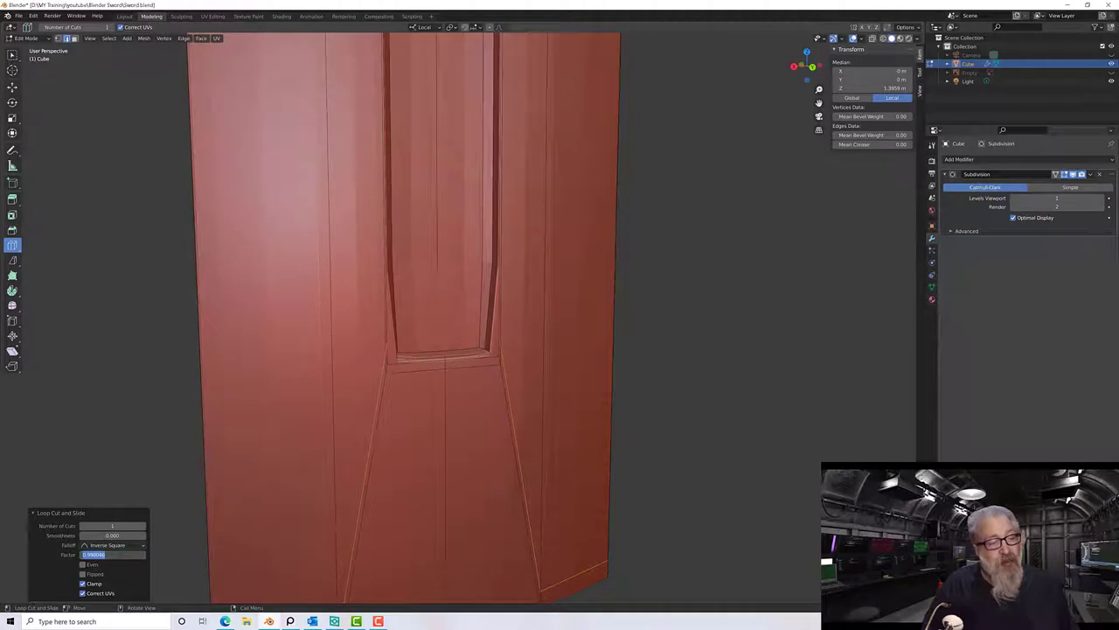
type("0")
key("Return")
left_click(63, 512)
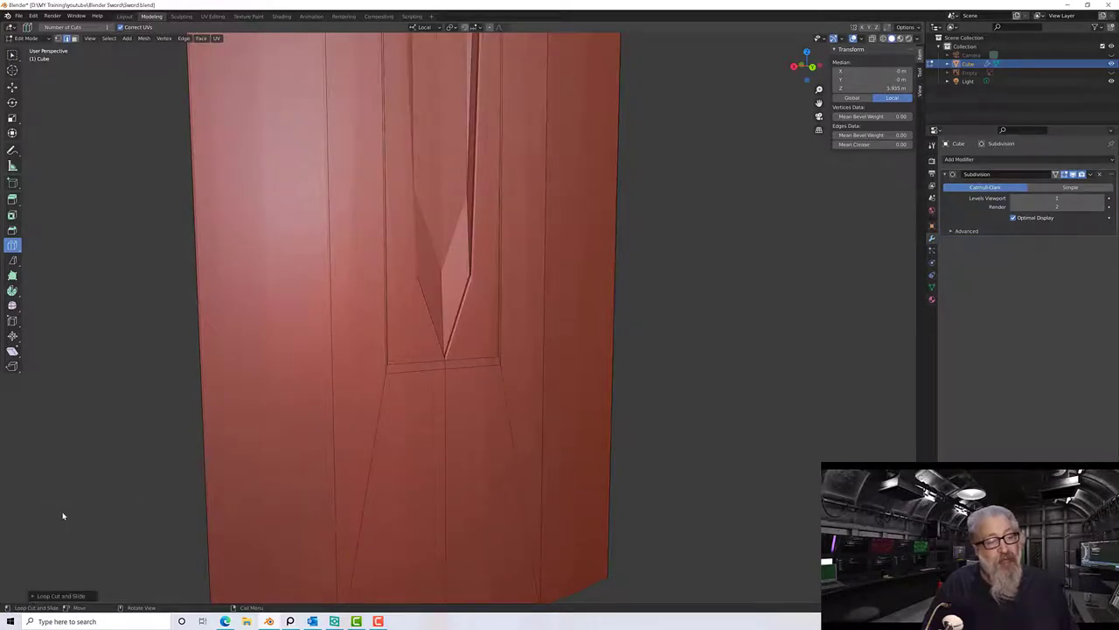
left_click(63, 597)
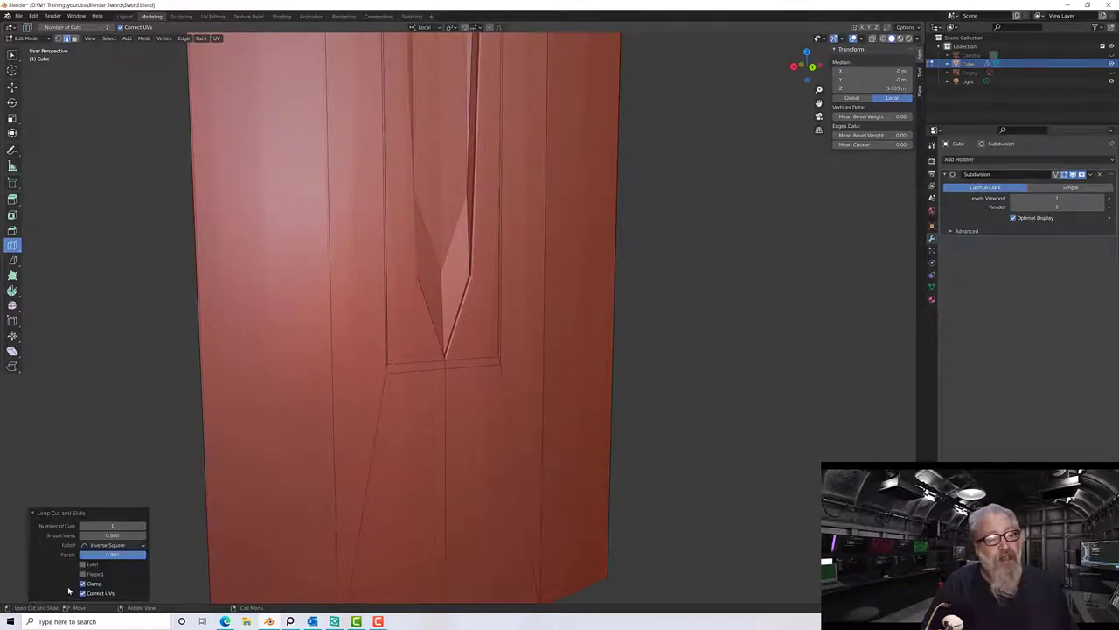
left_click(113, 556)
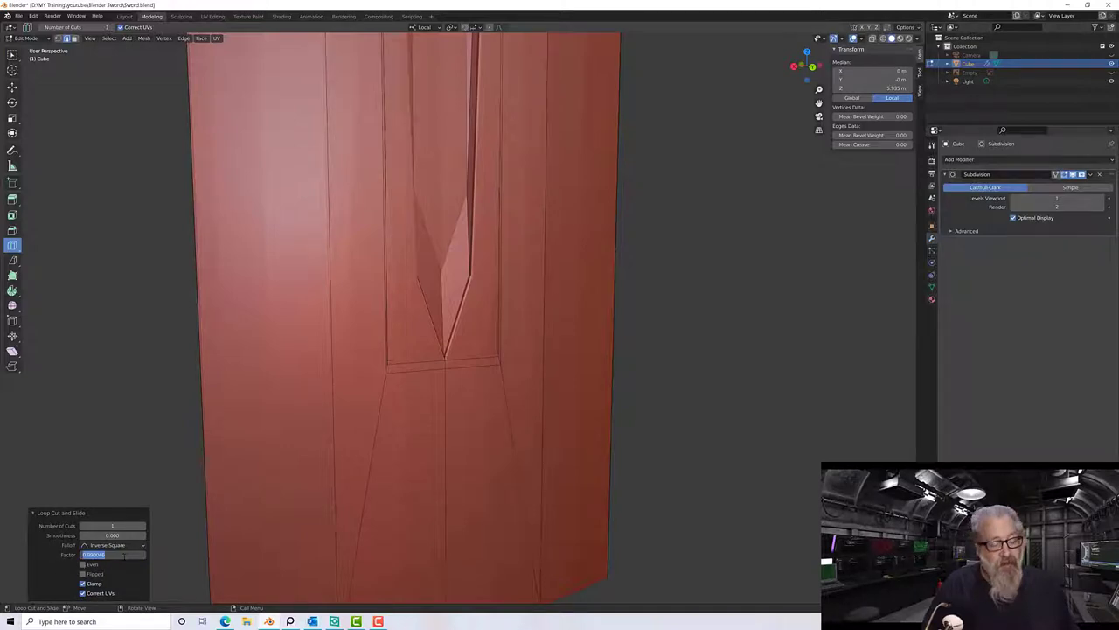
type("0")
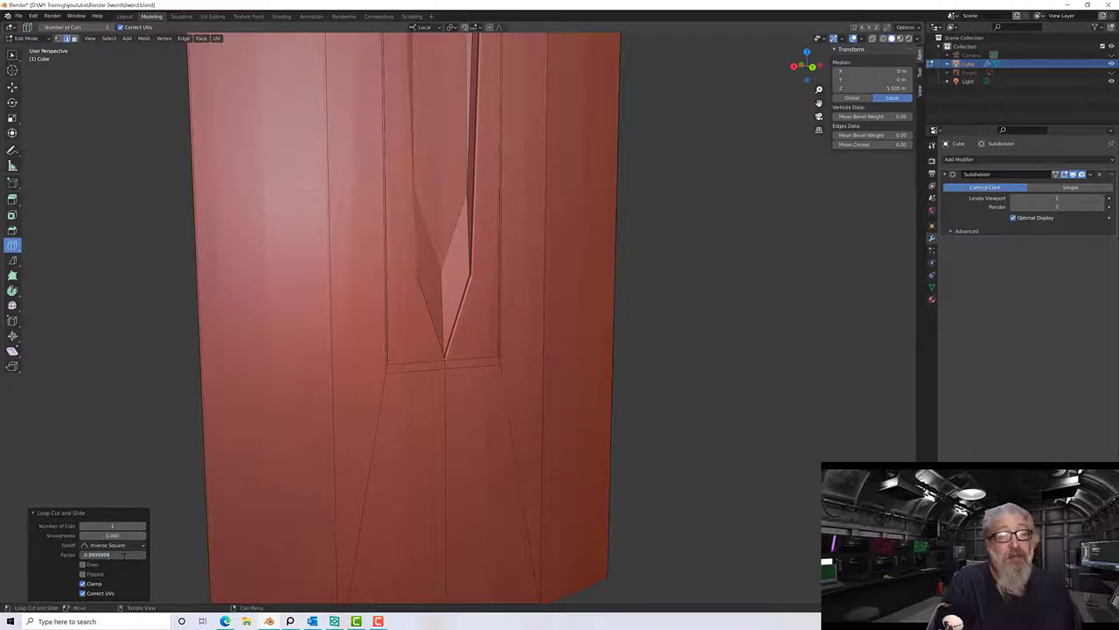
key("Return")
scroll(328, 425, "down", 5, "ctrl")
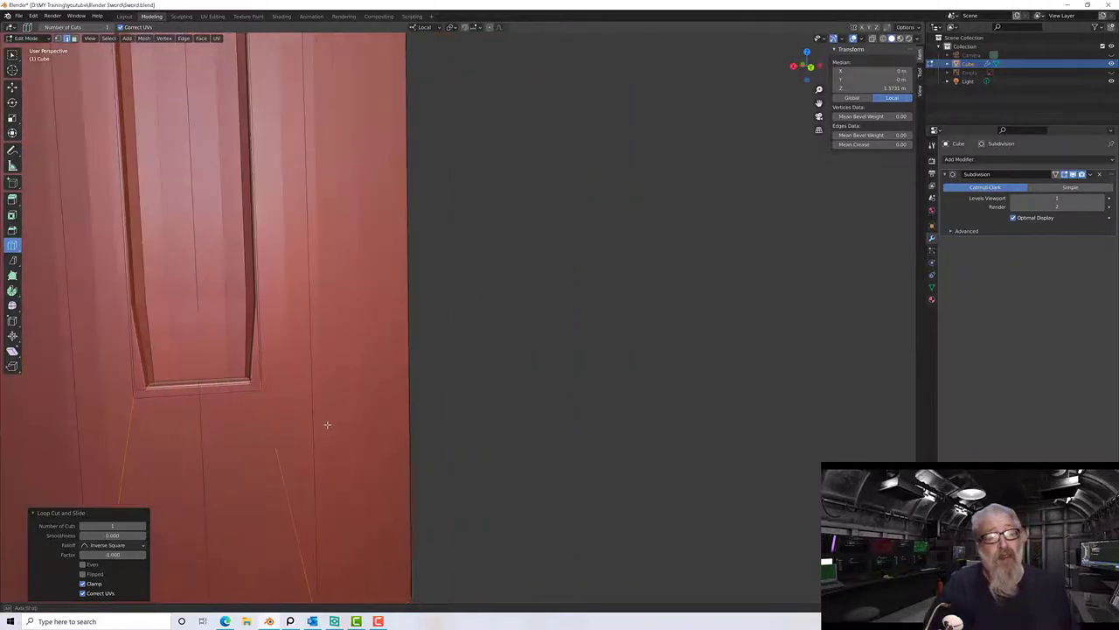
scroll(289, 411, "up", 2)
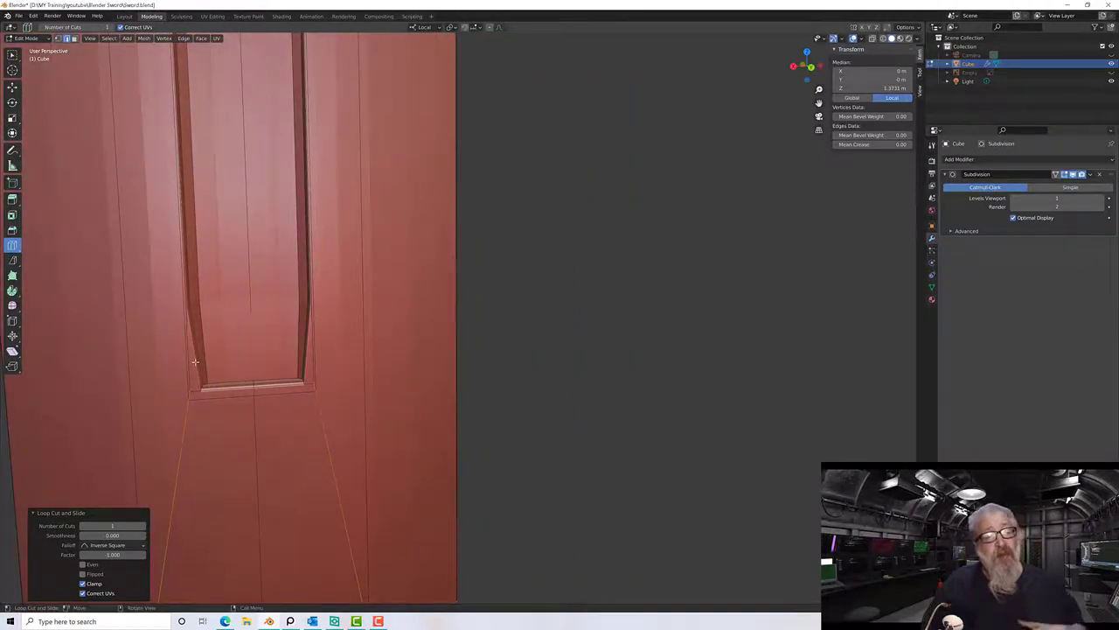
scroll(215, 372, "down", 5)
middle_click_drag(215, 372, 252, 416)
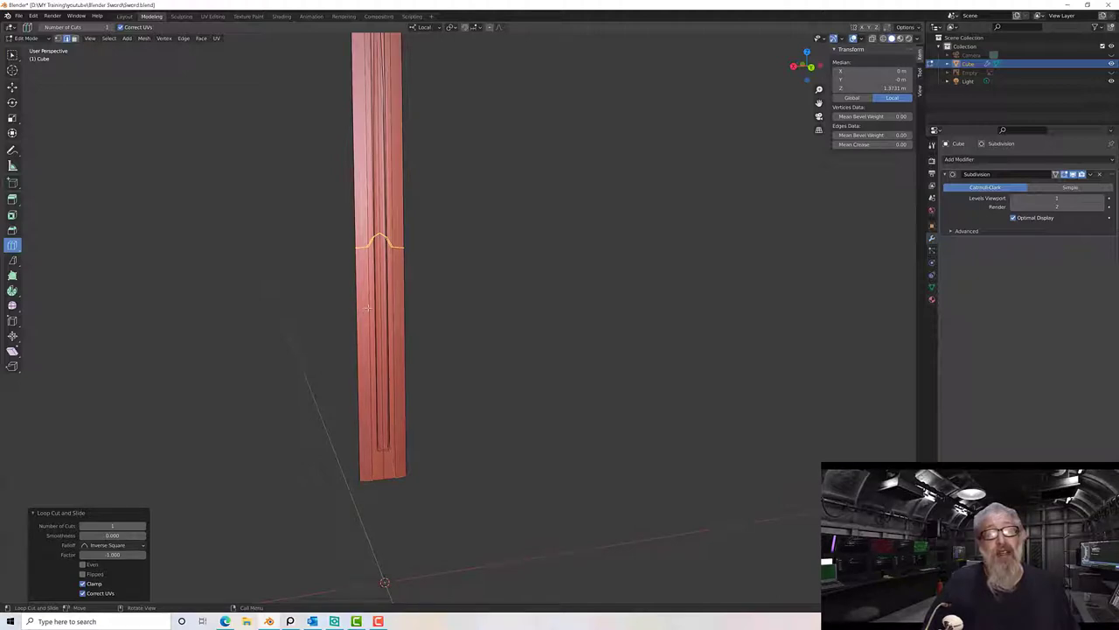
Cut a new edge loop around the groove's lower end and slide it down the blade.
left_click_drag(368, 306, 362, 424)
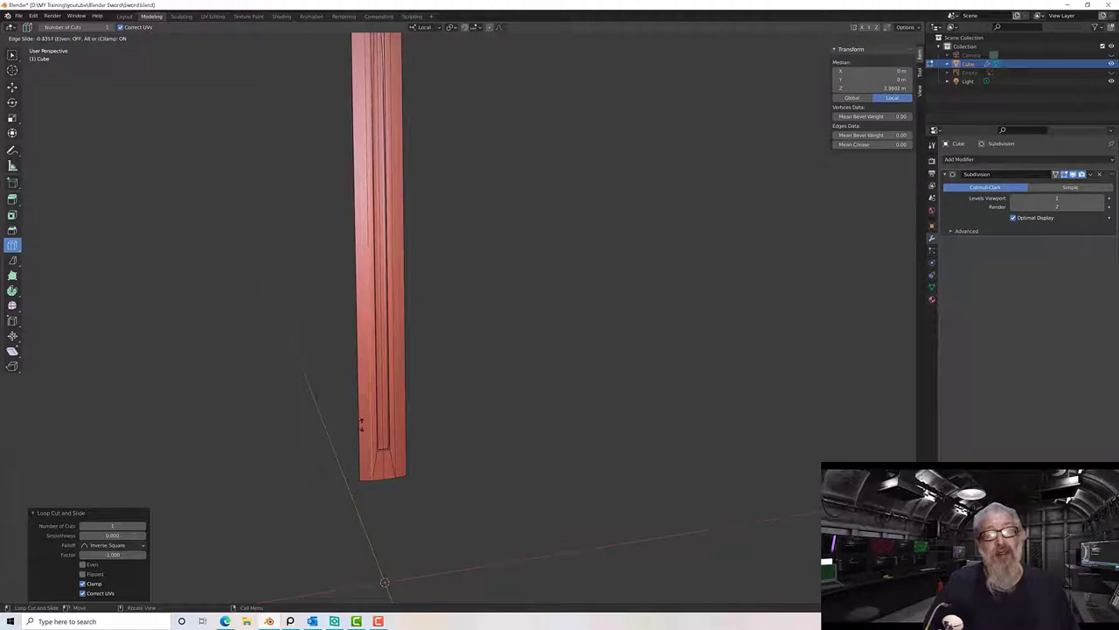
left_click_drag(368, 536, 383, 530)
middle_click_drag(382, 530, 457, 367)
scroll(376, 481, "up", 5)
scroll(418, 400, "up", 5)
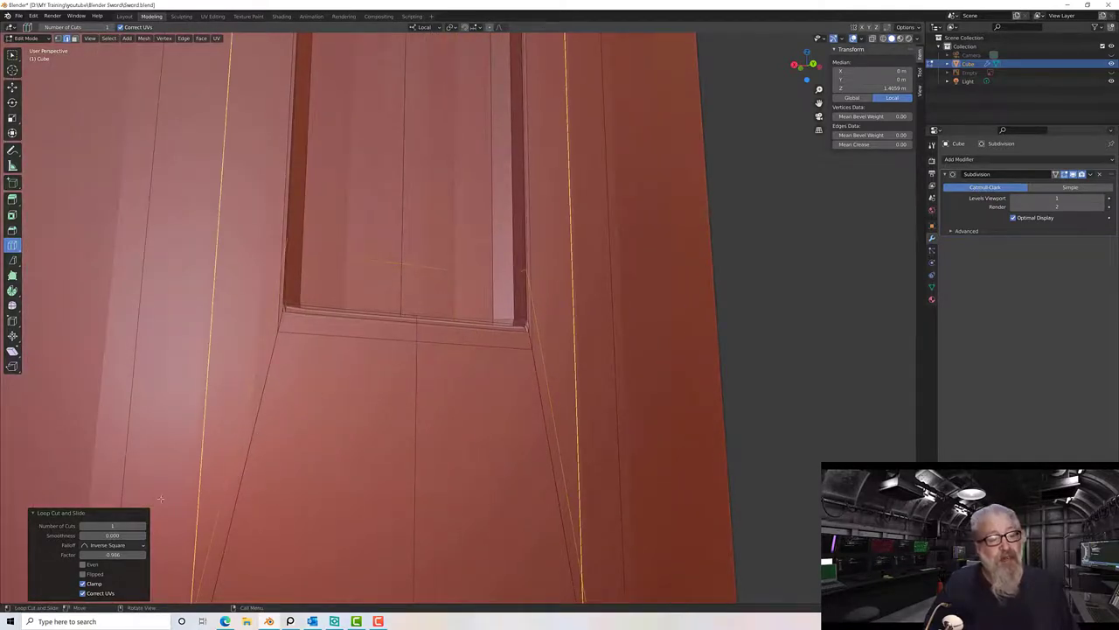
Set the new loop's slide factor to 0.99999999 so it hugs the edge.
left_click(118, 560)
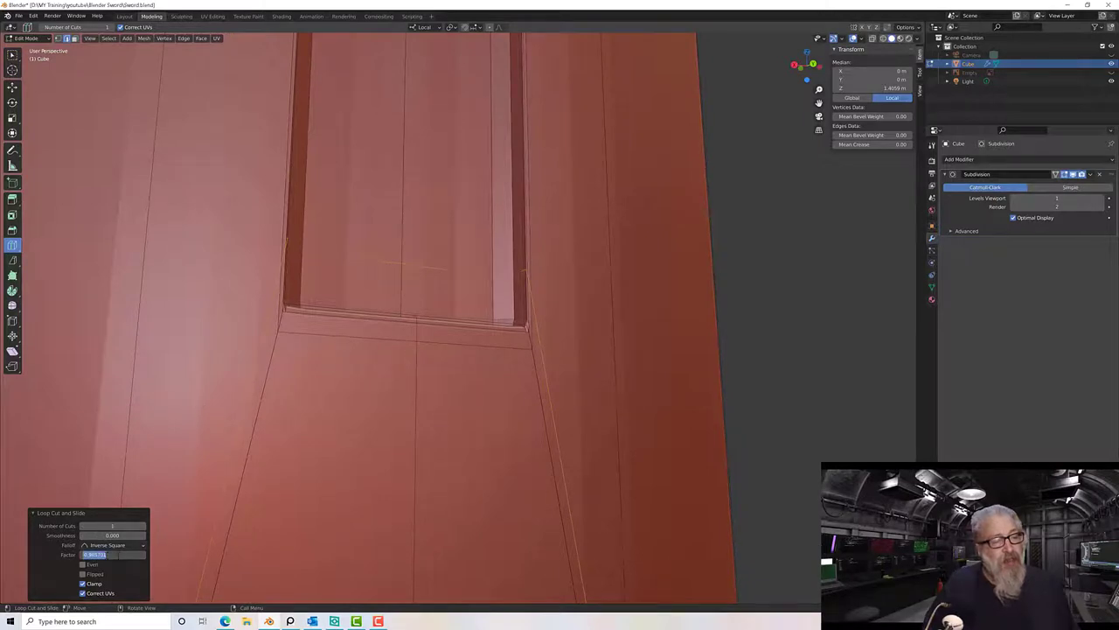
double_click(101, 555)
type("999")
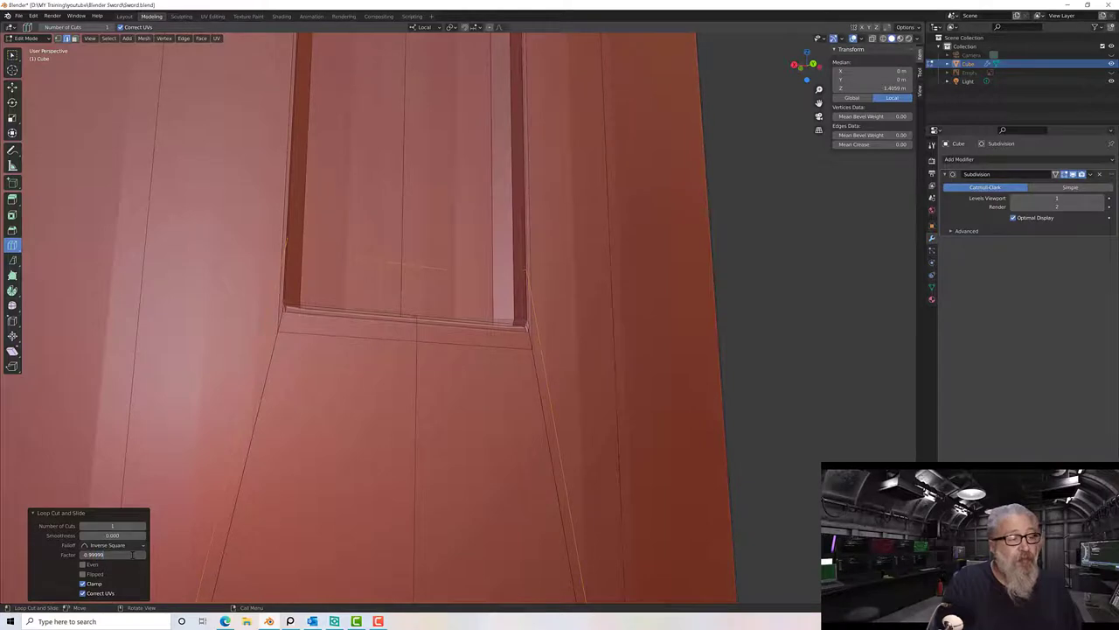
type("99999")
key("Return")
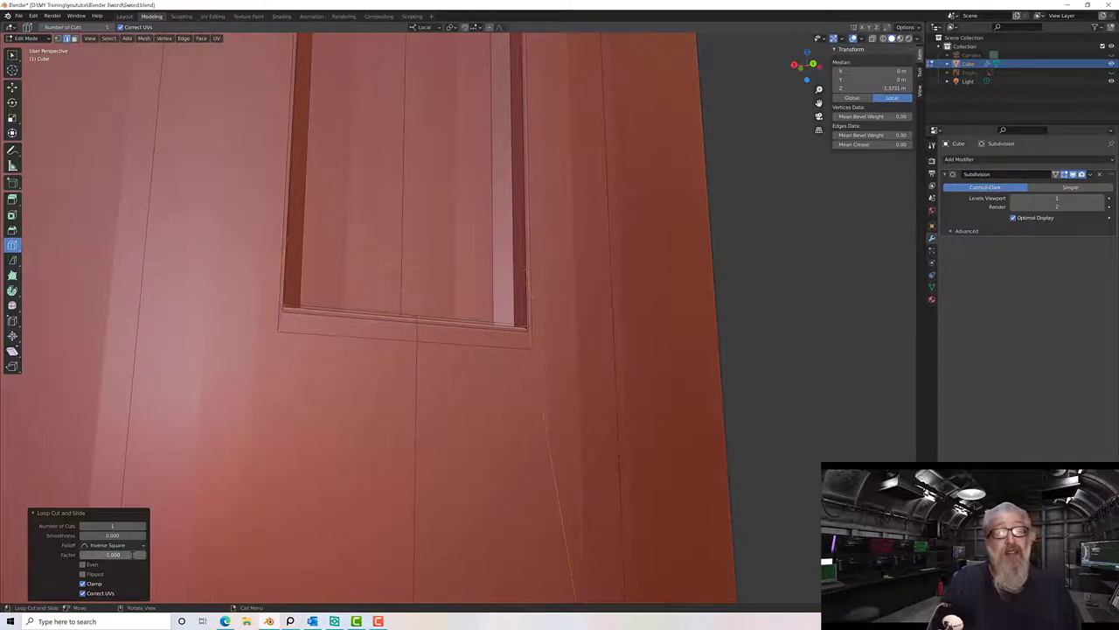
scroll(304, 374, "down", 5)
scroll(304, 374, "down", 3)
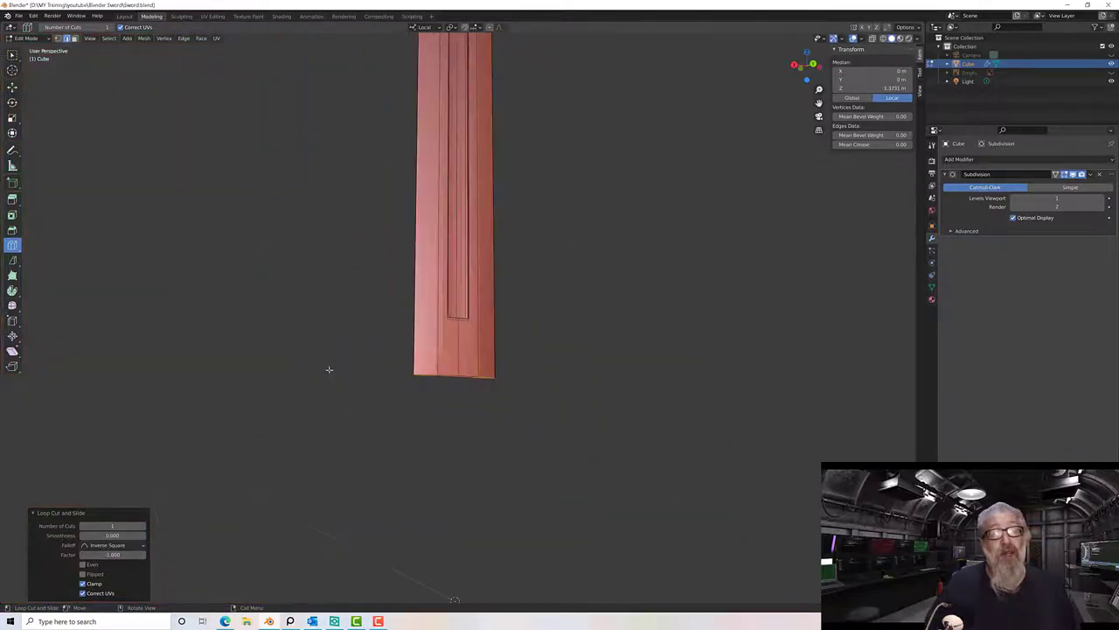
middle_click_drag(330, 370, 356, 413)
scroll(357, 433, "up", 4)
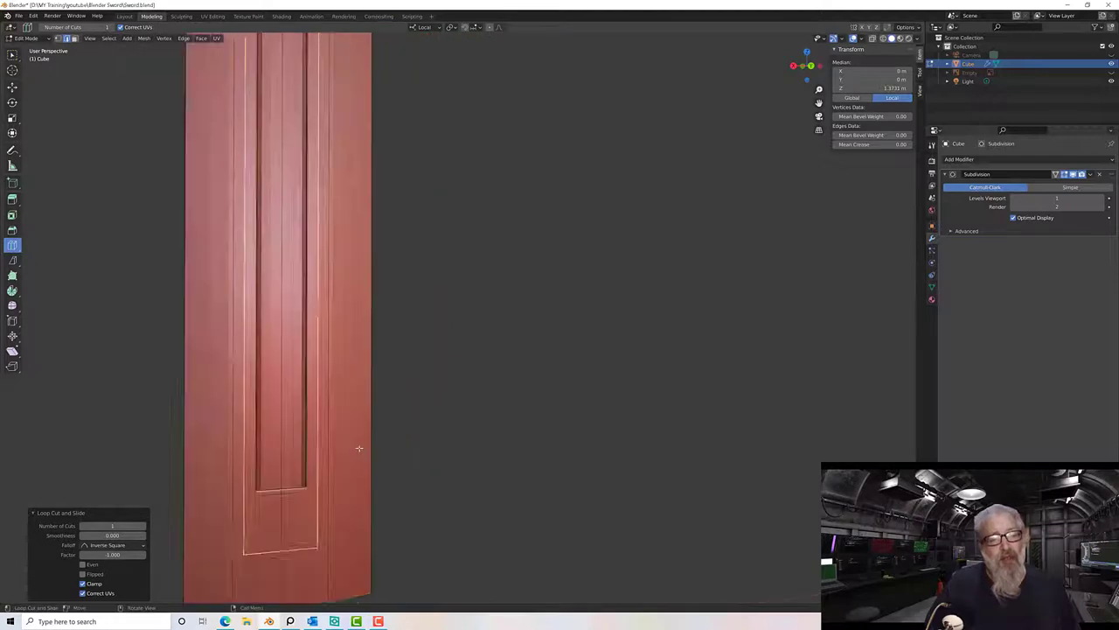
scroll(379, 437, "down", 4)
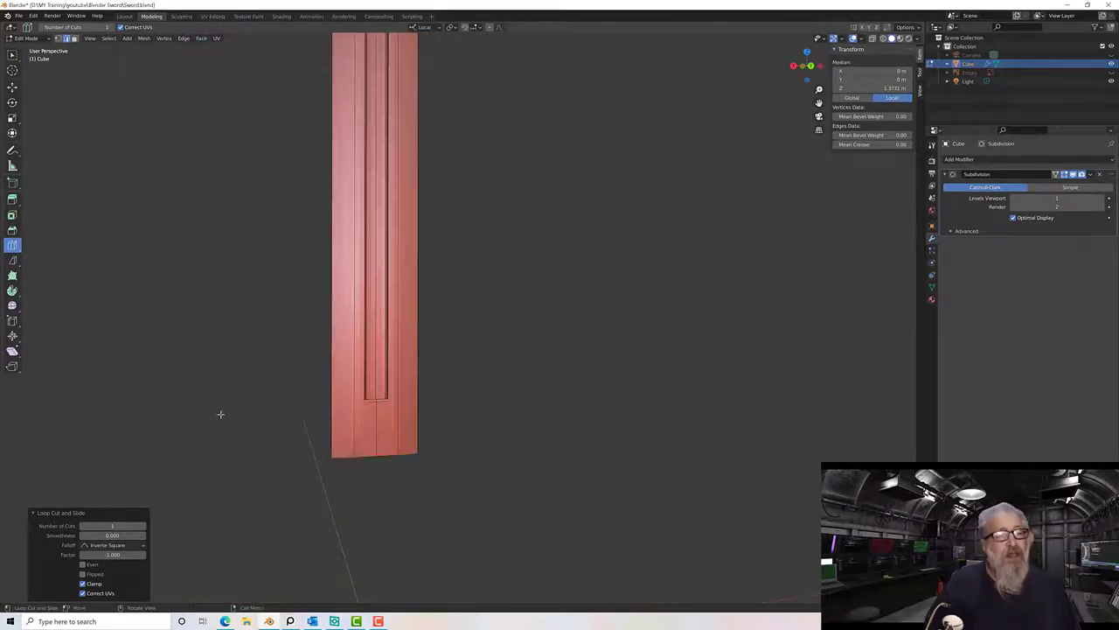
middle_click_drag(221, 223, 261, 314)
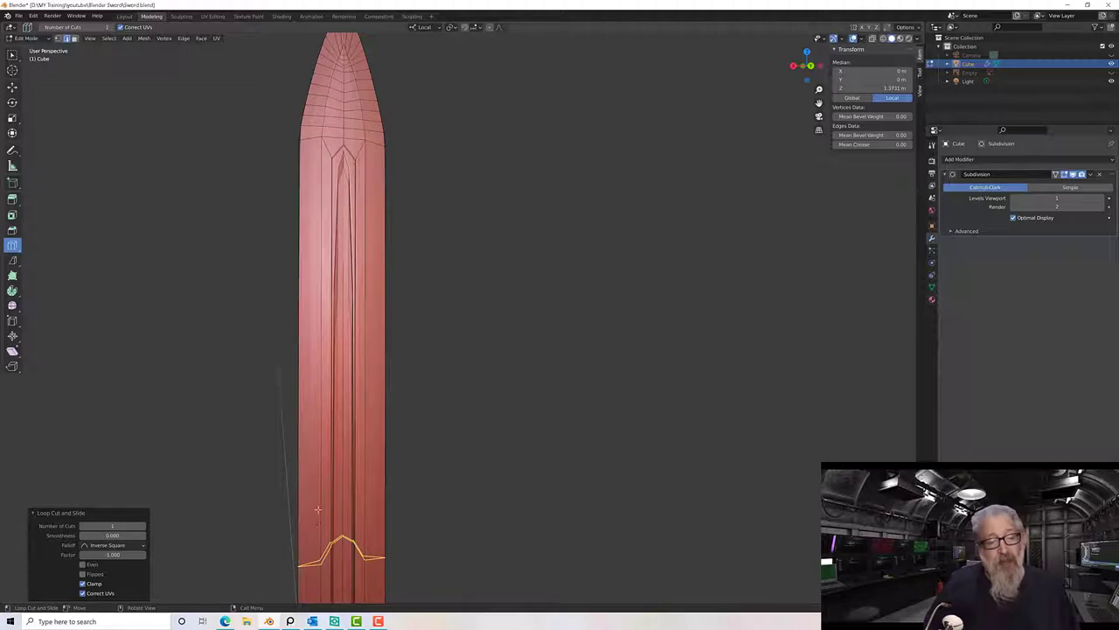
Try an edge loop slid by 2 on the blade, then undo it after it distorts the tip.
left_click(320, 556)
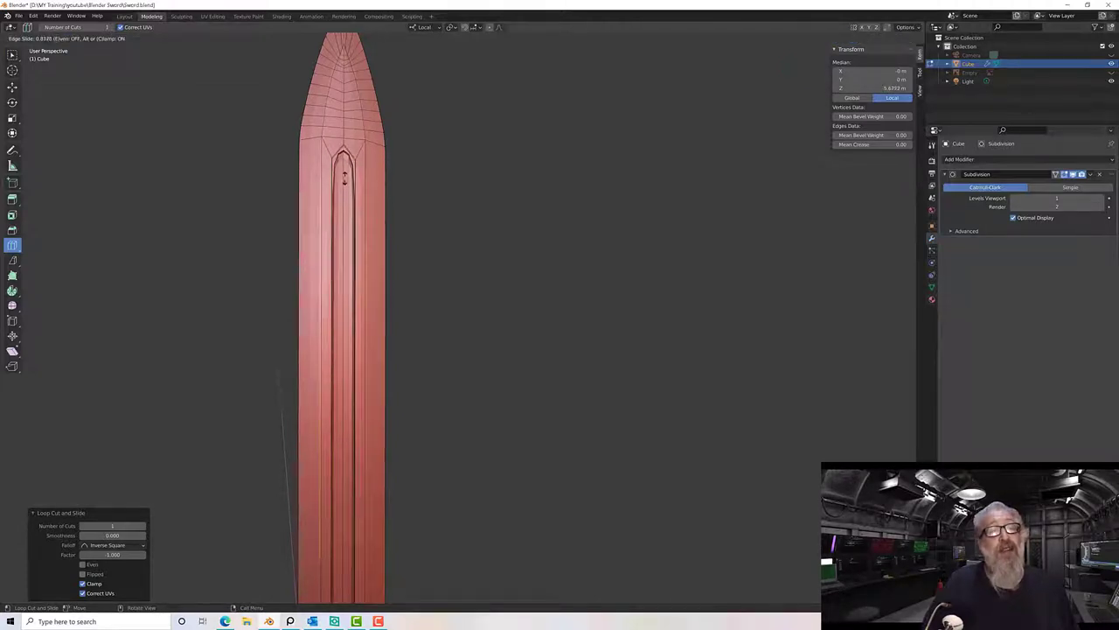
key("2")
key("Return")
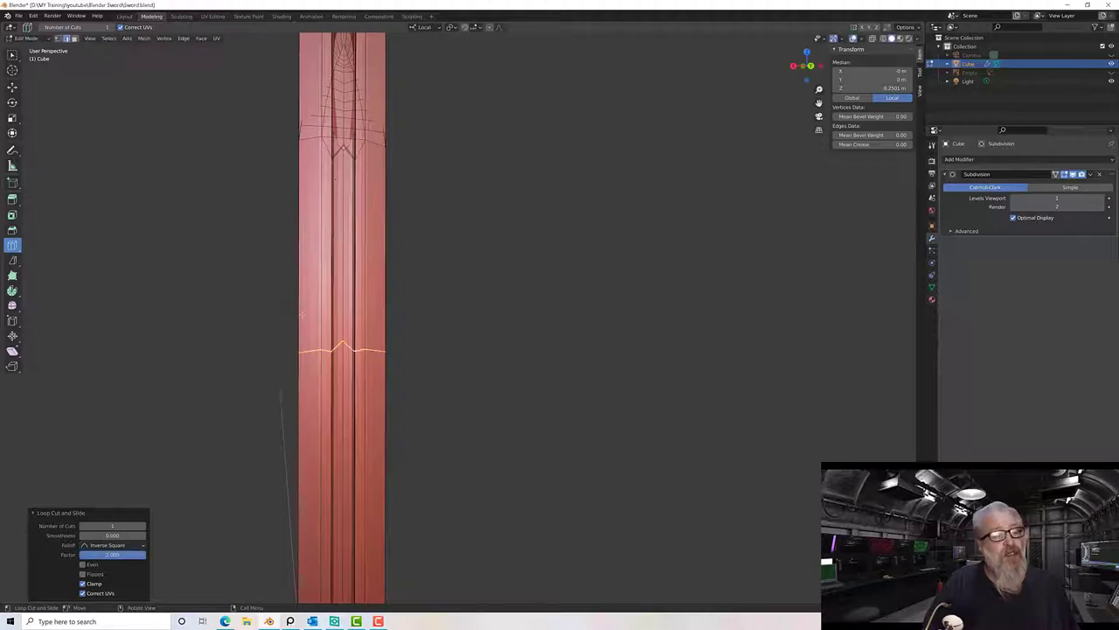
scroll(281, 300, "down", 3)
key("ctrl+z")
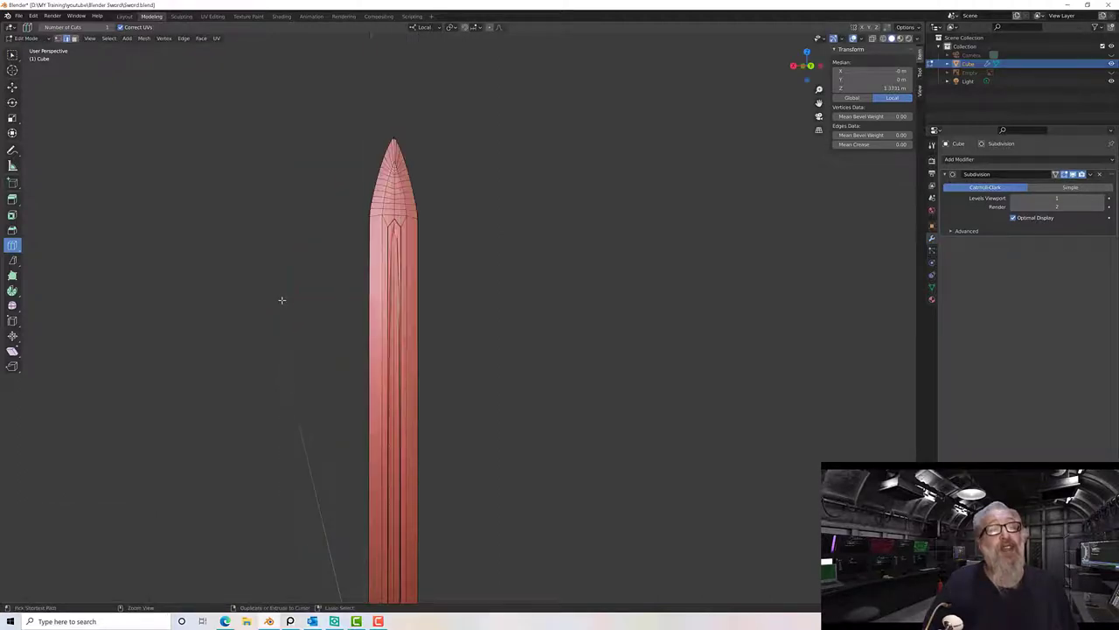
Cut a new edge loop near the top of the fuller, toward the blade tip.
left_click_drag(374, 455, 372, 213)
scroll(373, 225, "up", 7)
middle_click_drag(395, 219, 434, 292, "shift")
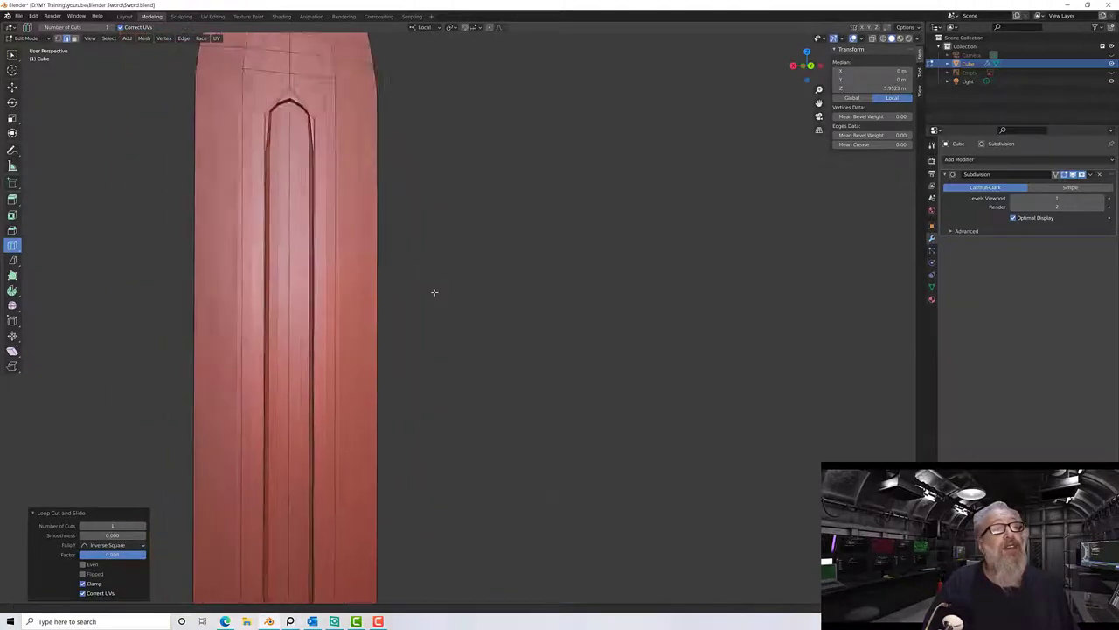
middle_click_drag(301, 113, 387, 332, "shift")
scroll(387, 333, "up", 3)
scroll(388, 333, "up", 2)
scroll(379, 347, "down", 2)
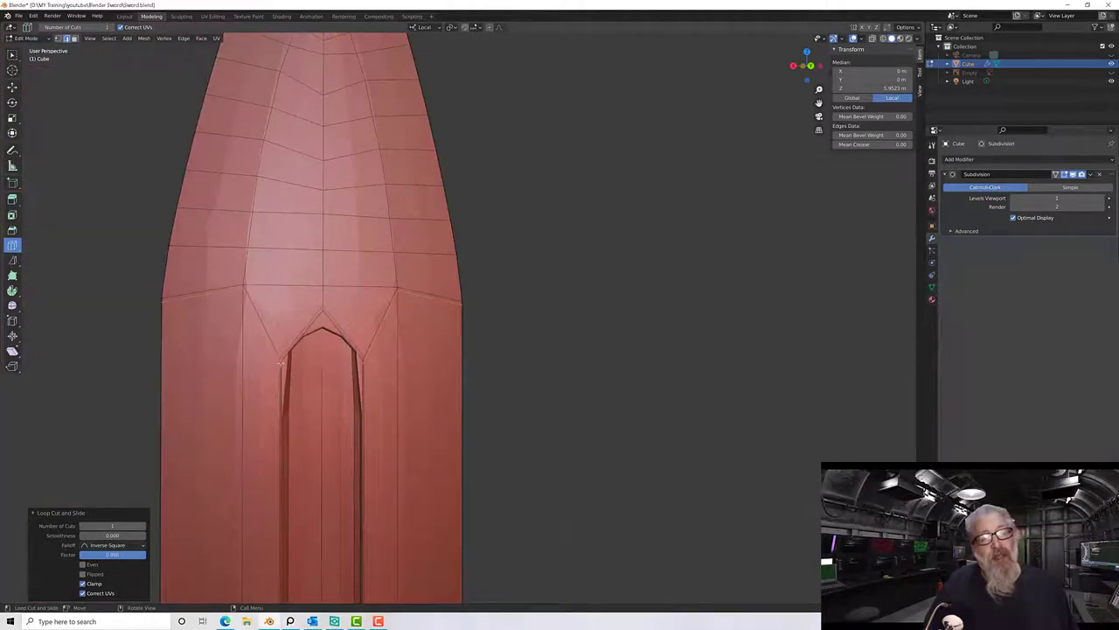
left_click(275, 354)
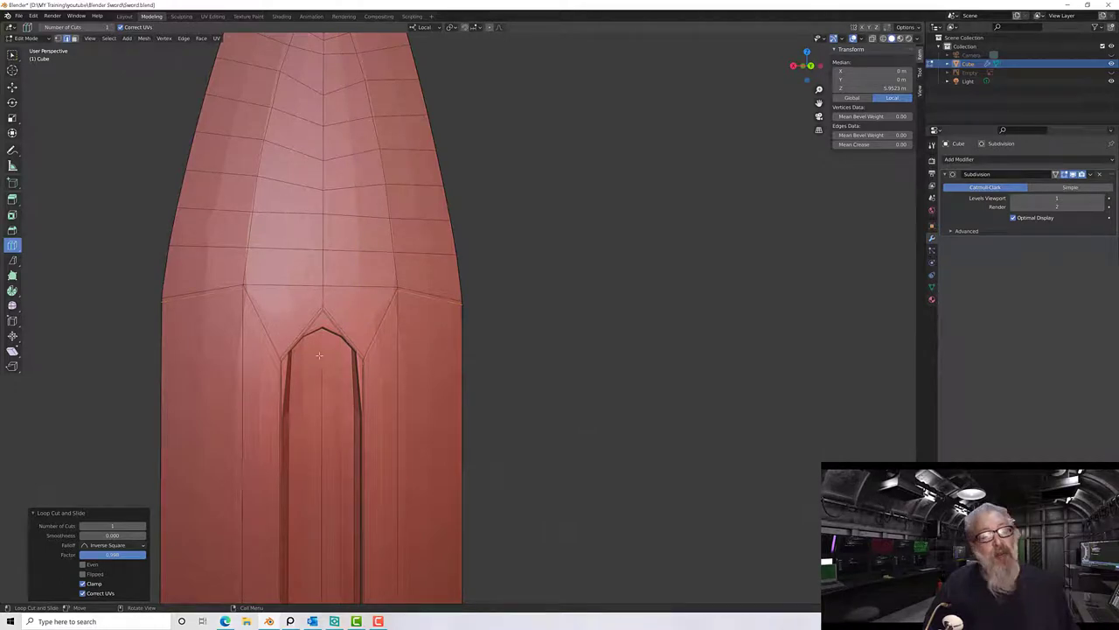
scroll(320, 355, "down", 5)
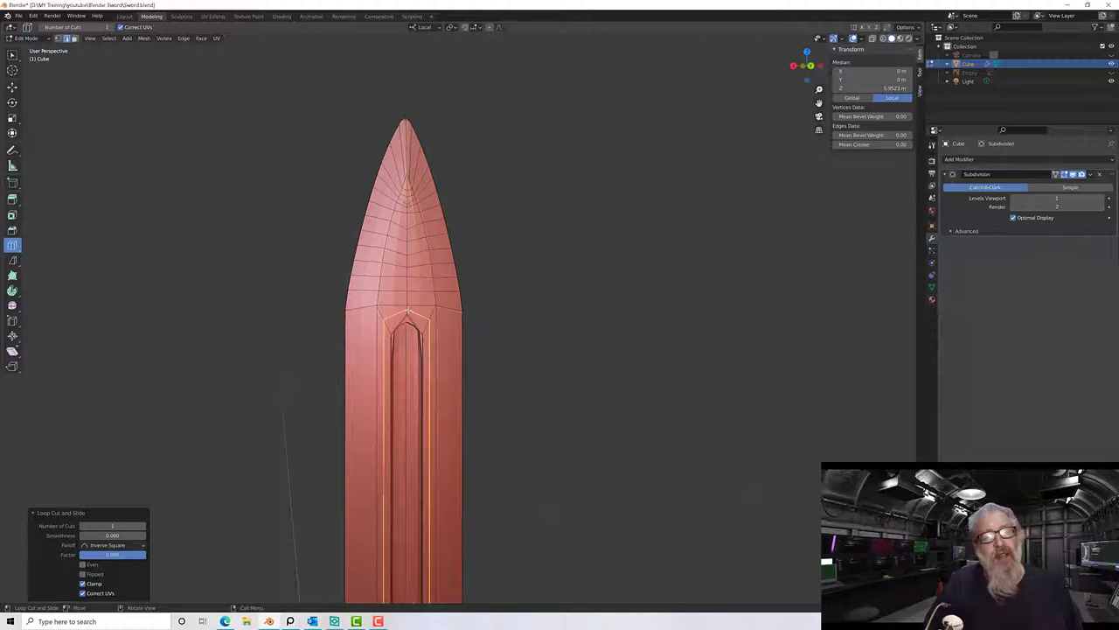
Cut a vertical loop down the blade's centre and select the loop around the fuller's arch.
left_click(443, 351)
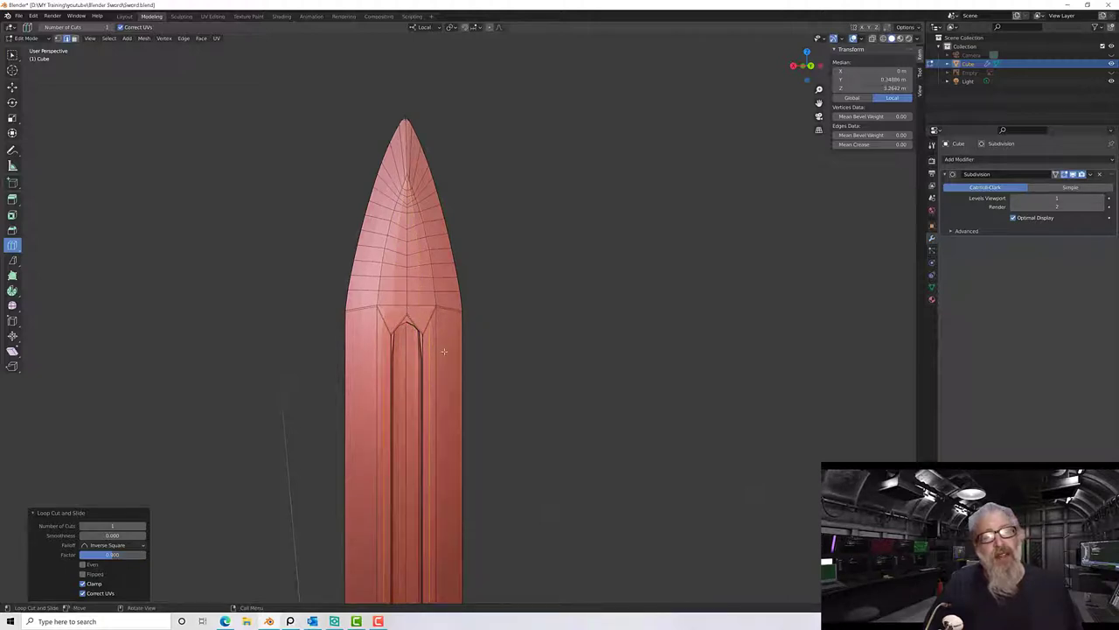
left_click_drag(436, 337, 477, 342)
left_click(406, 311)
scroll(473, 330, "up", 1)
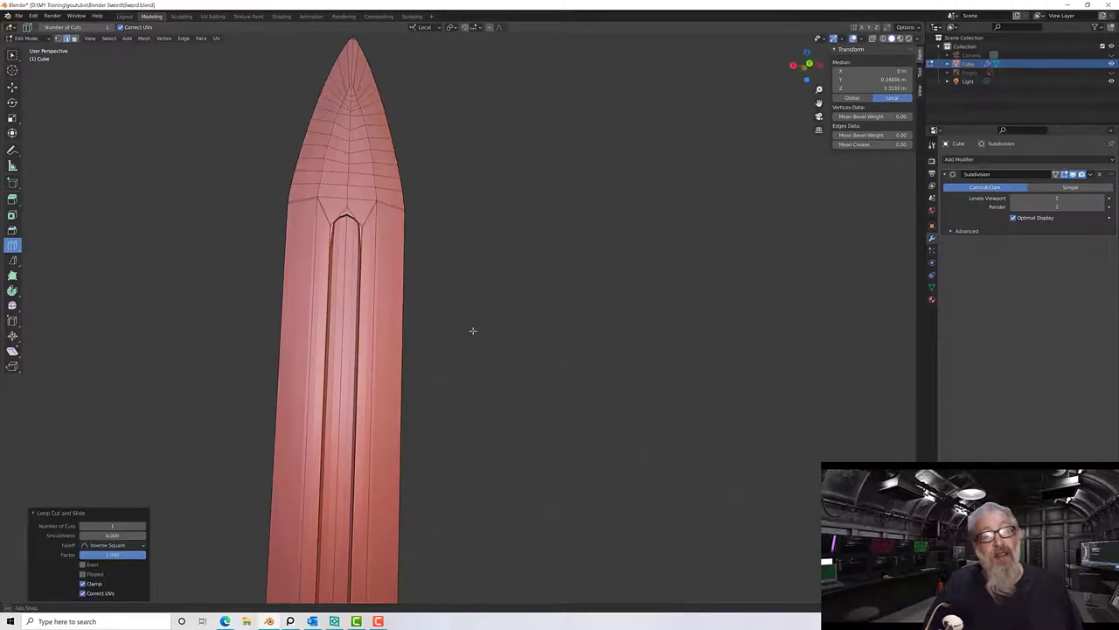
scroll(472, 329, "down", 2)
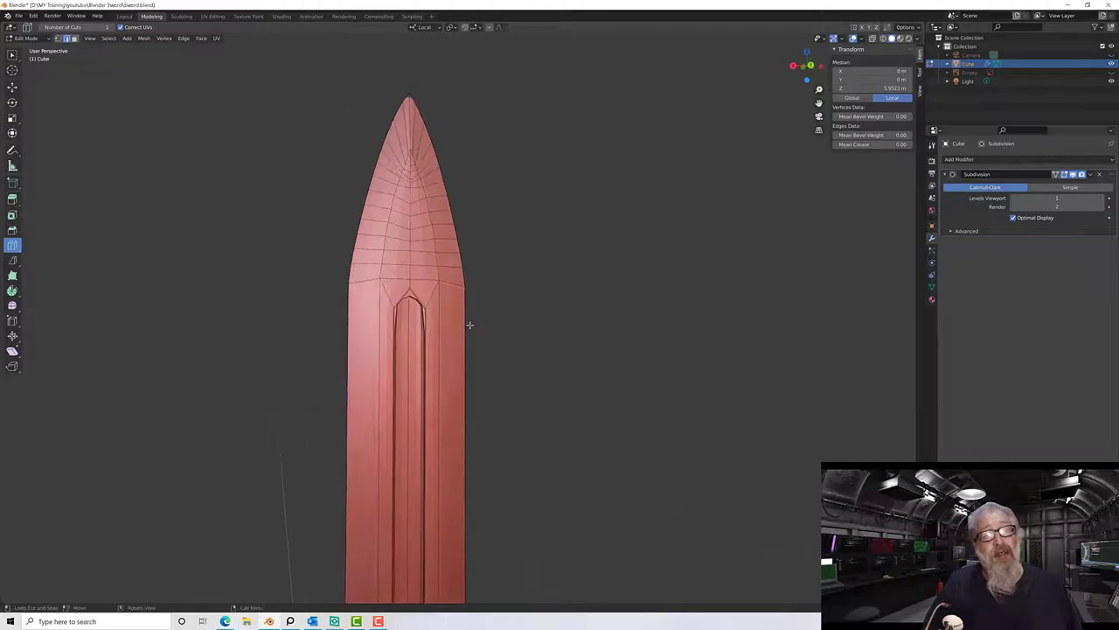
scroll(469, 323, "up", 4)
scroll(469, 321, "down", 4)
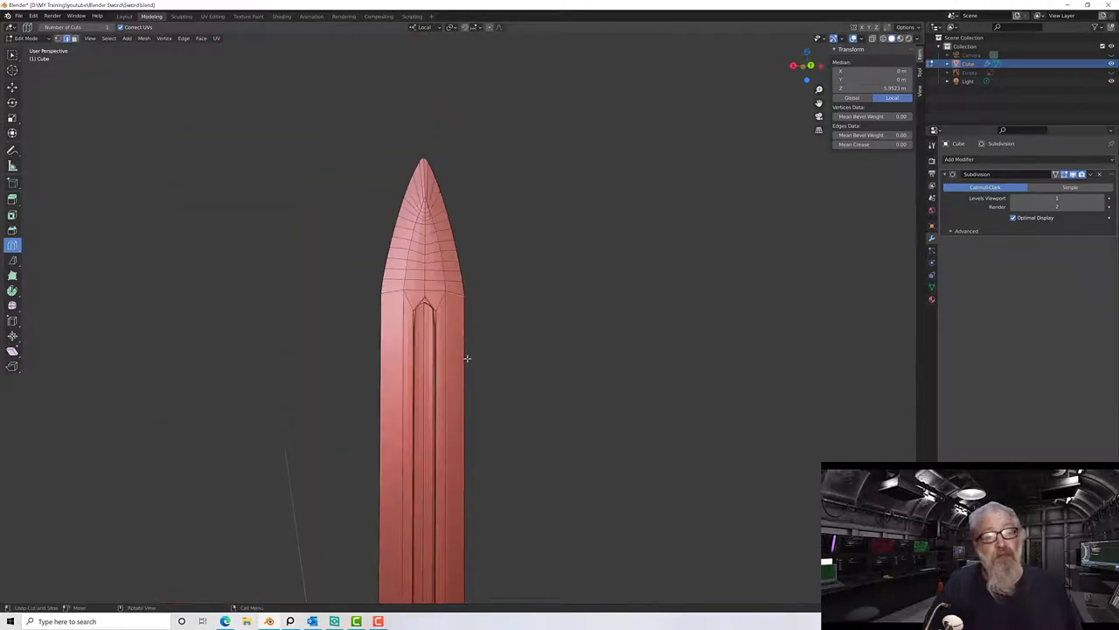
scroll(444, 460, "down", 2)
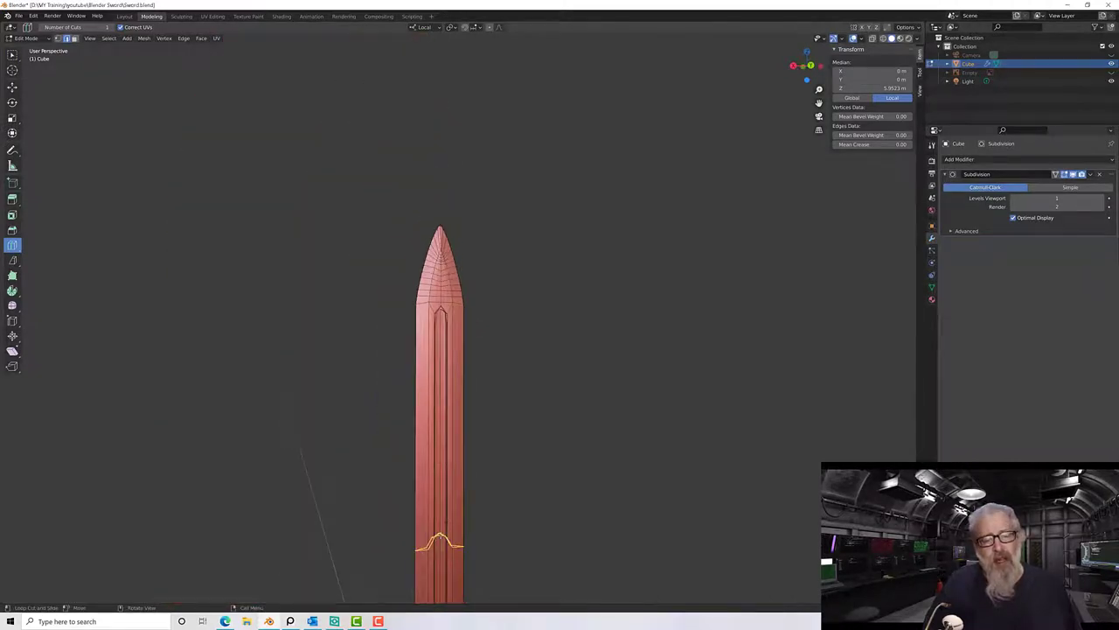
Cut a loop near the blade bottom and set its slide factor to 1.
left_click_drag(448, 525, 446, 312)
scroll(448, 319, "up", 6)
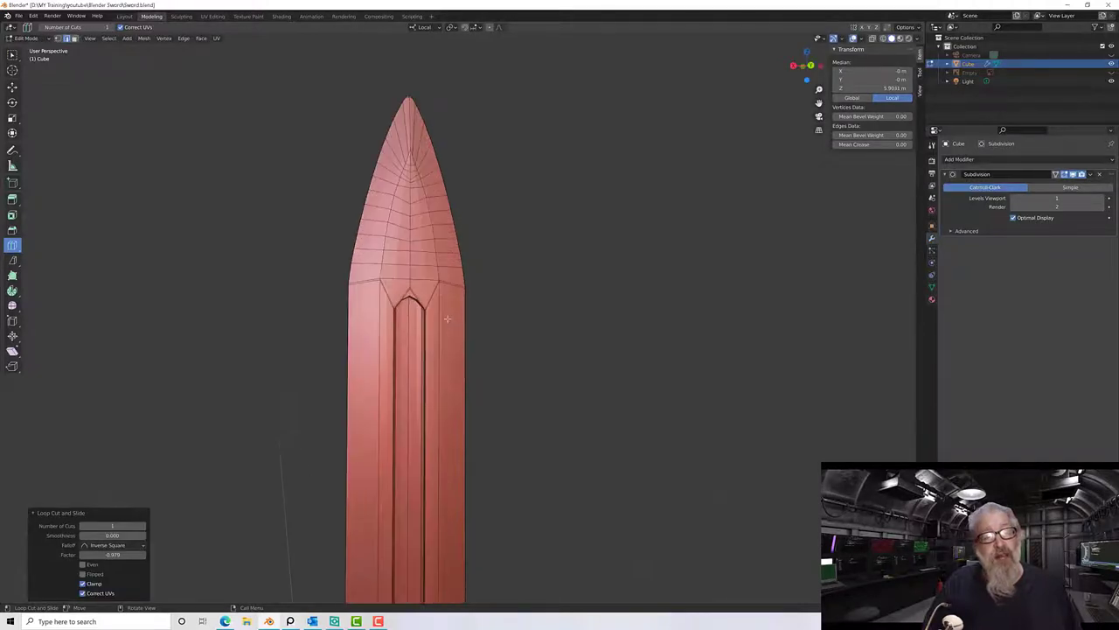
scroll(448, 318, "up", 2)
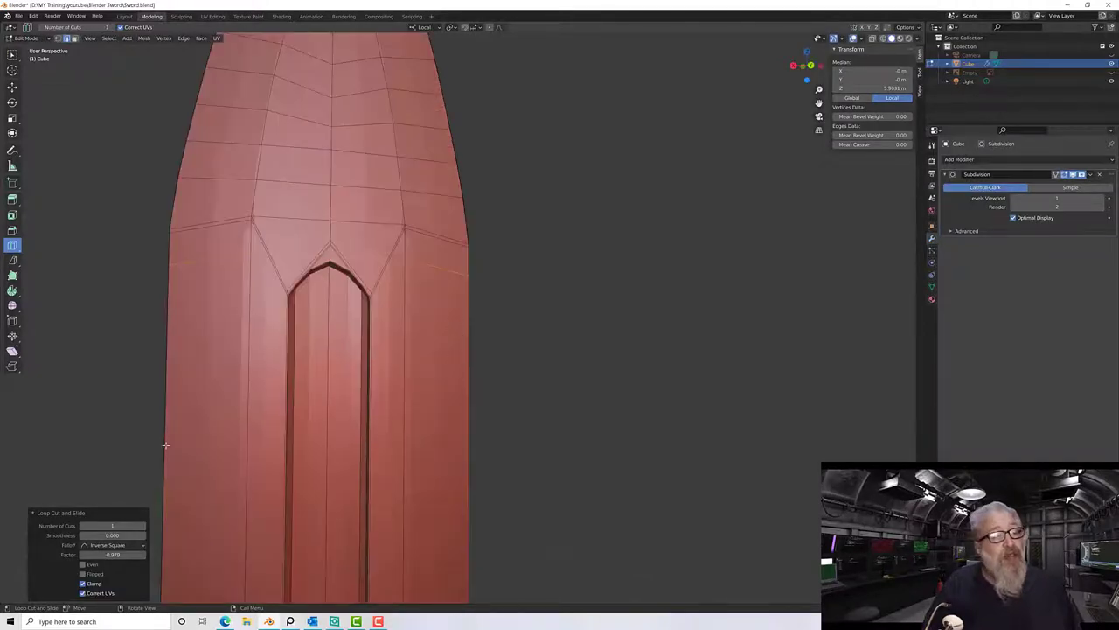
double_click(120, 556)
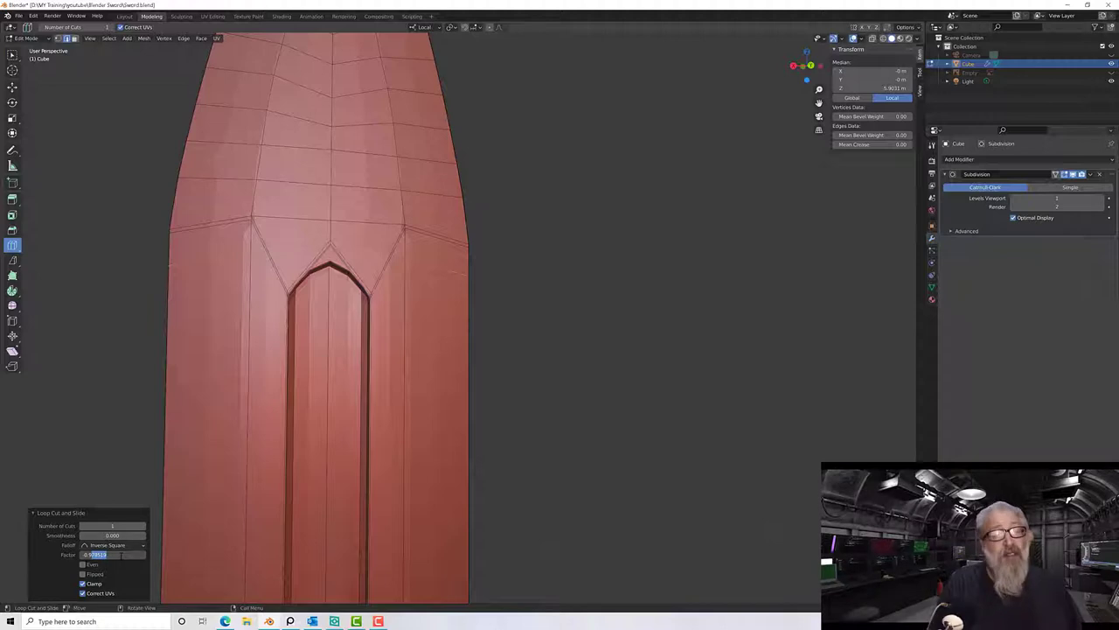
type("1")
key("Return")
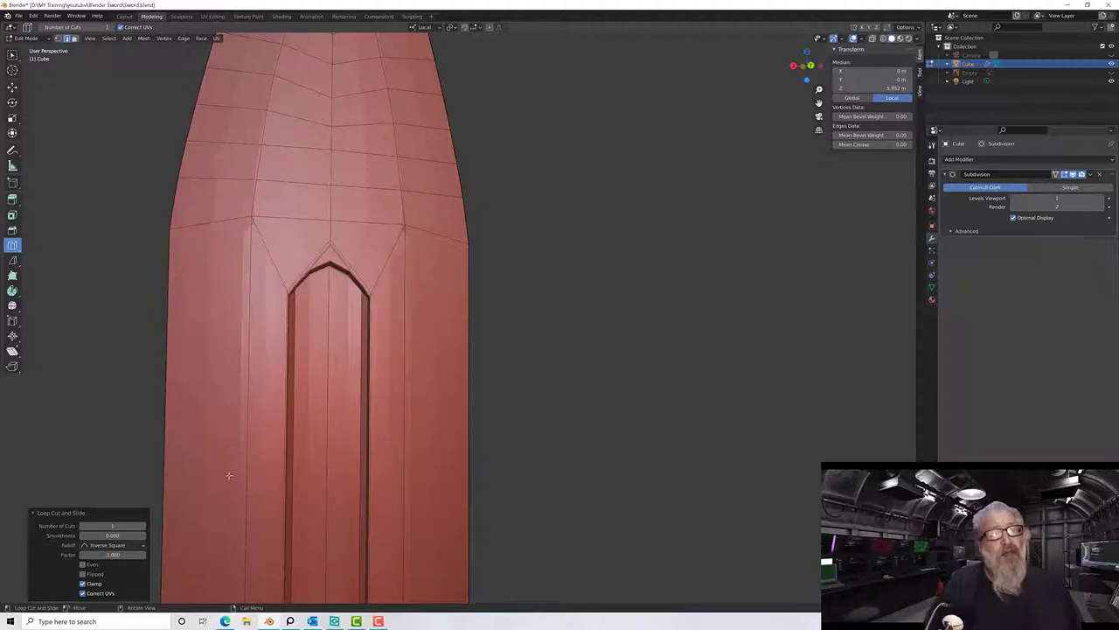
scroll(321, 339, "down", 12)
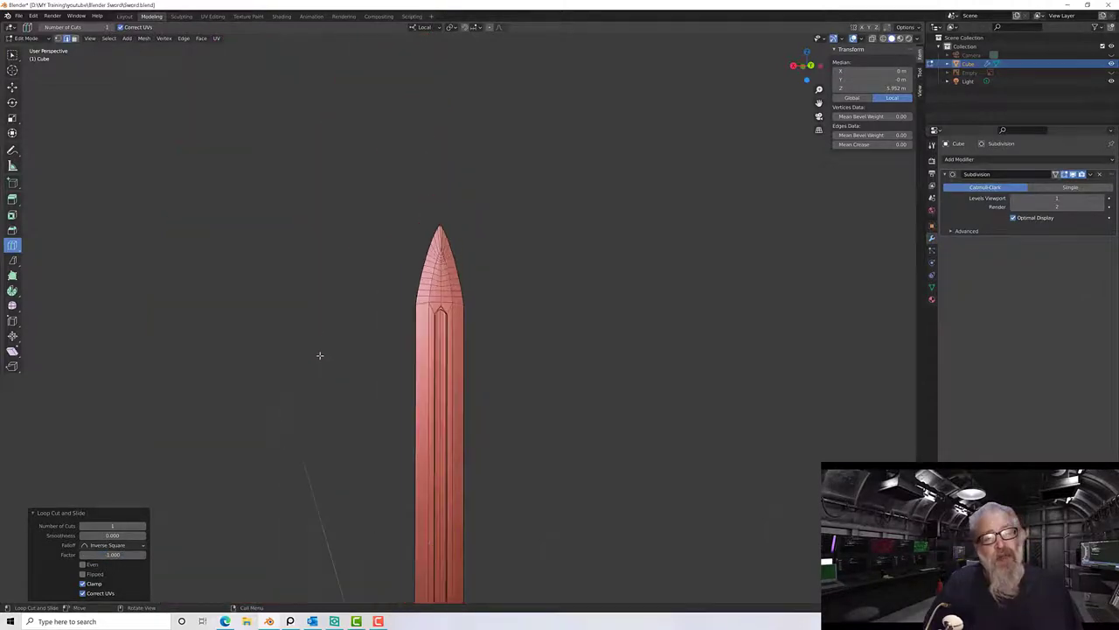
Switch to box selection and reveal the hidden crossguard, grip and pommel.
middle_click_drag(331, 380, 267, 315)
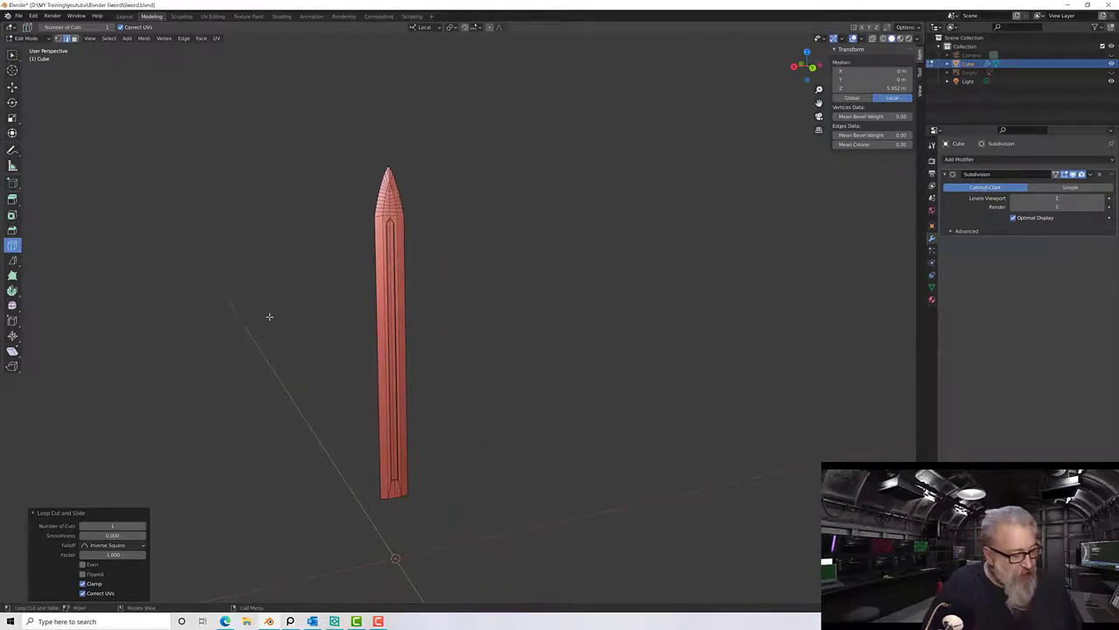
key("w")
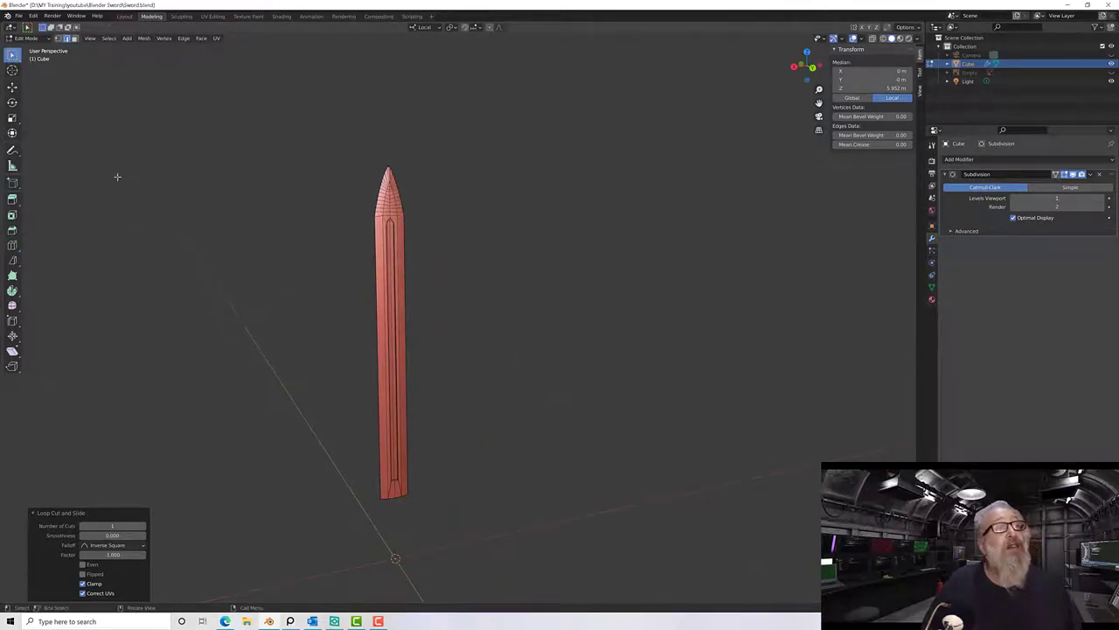
mouse_move(196, 263)
middle_mouse_down()
mouse_move(230, 280)
mouse_move(218, 270)
middle_mouse_up()
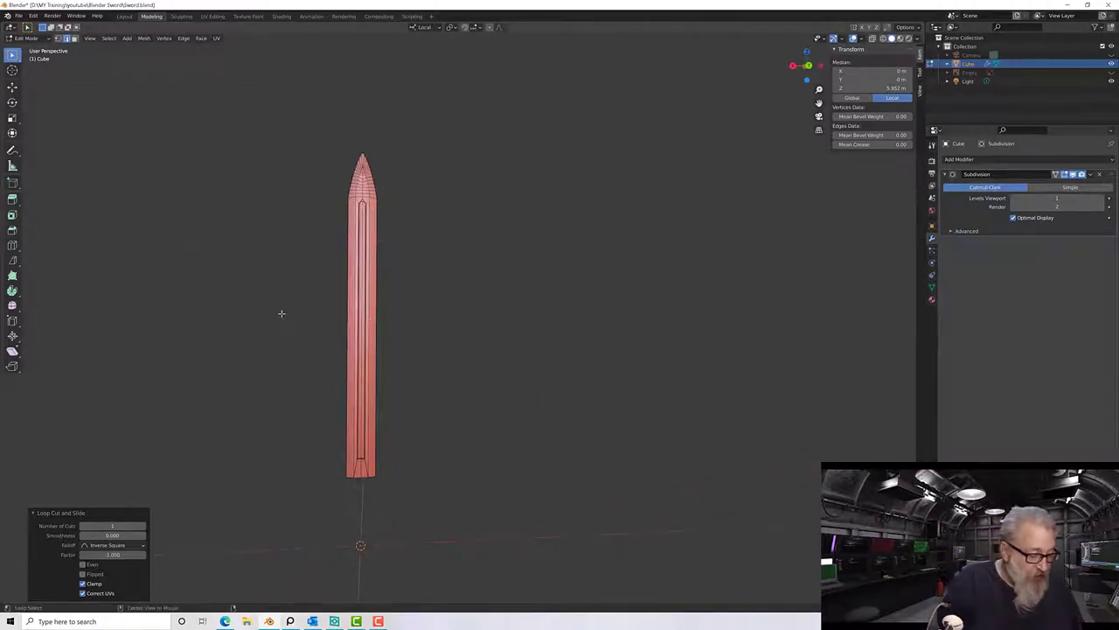
key("alt+h")
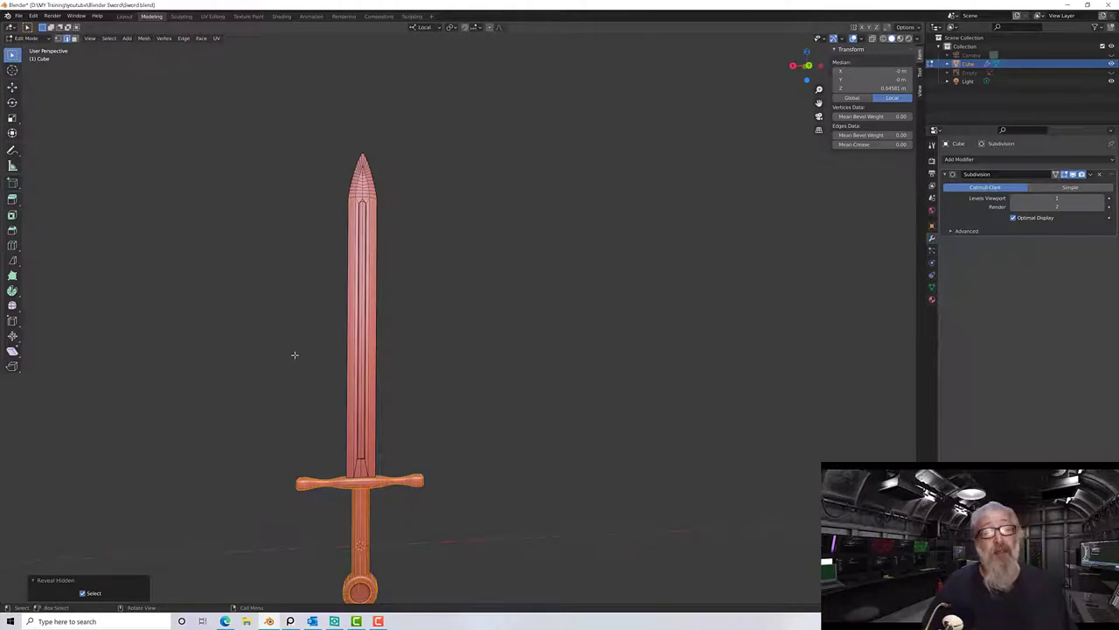
Orbit and zoom around the full sword to bring the pommel into view.
middle_click_drag(294, 355, 324, 324)
scroll(434, 413, "up", 3)
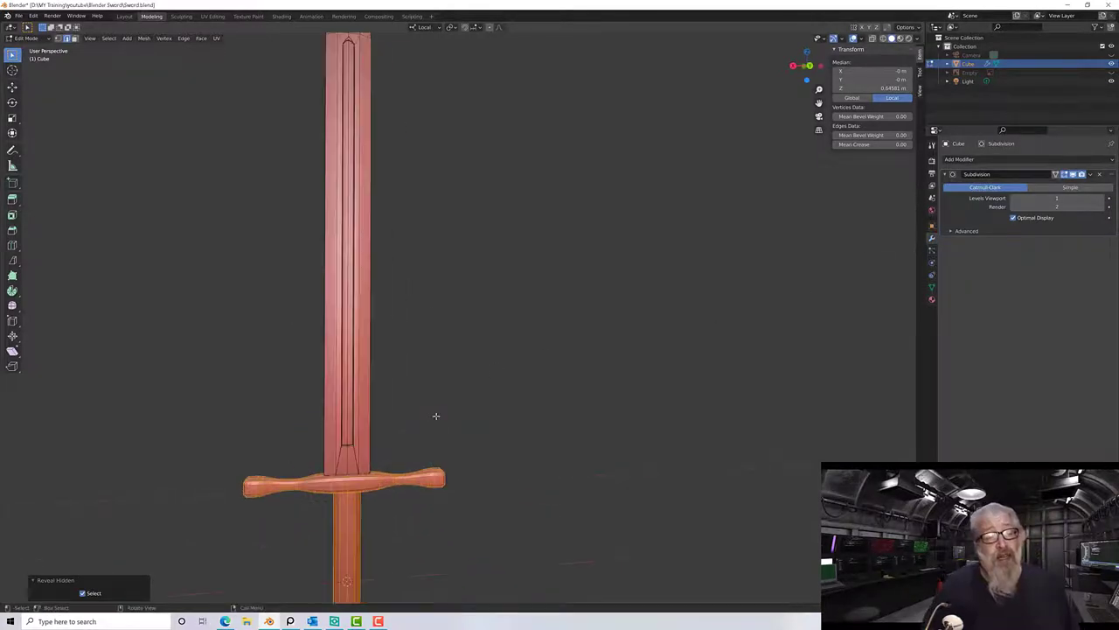
middle_click_drag(435, 400, 525, 325)
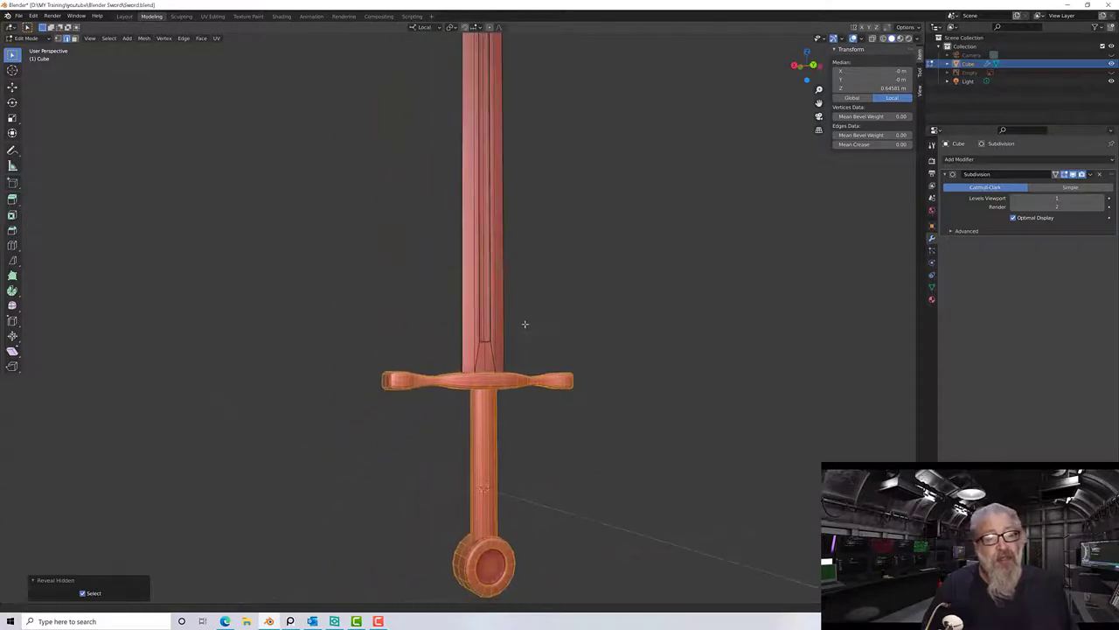
scroll(525, 326, "up", 2)
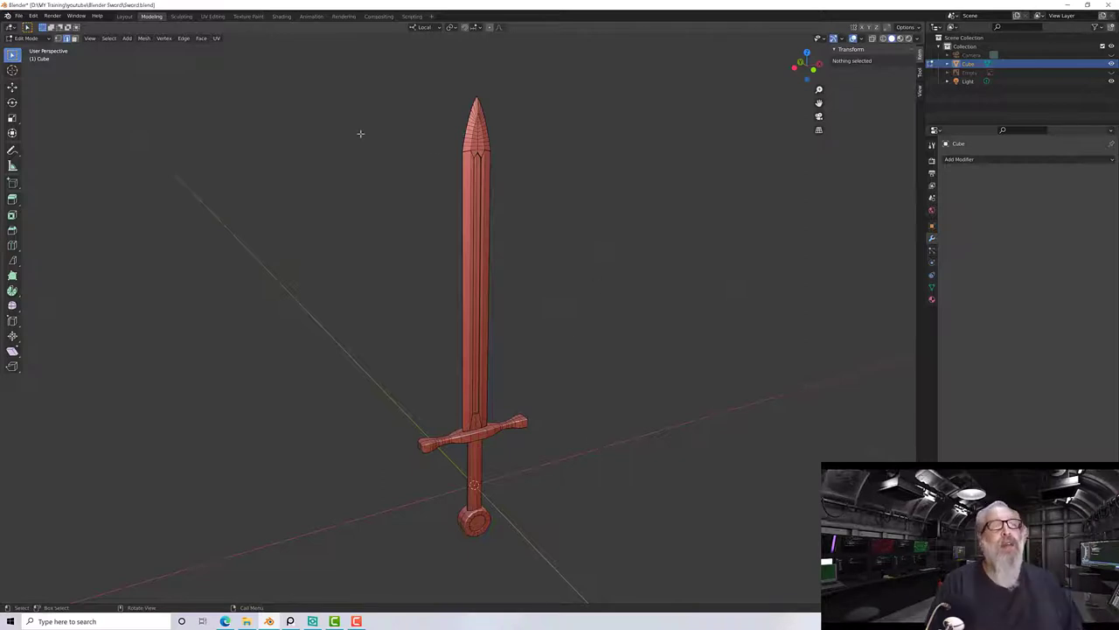
Switch to the UV Editing workspace, box-select the entire sword mesh, and bring up the unwrap menu.
left_click(213, 17)
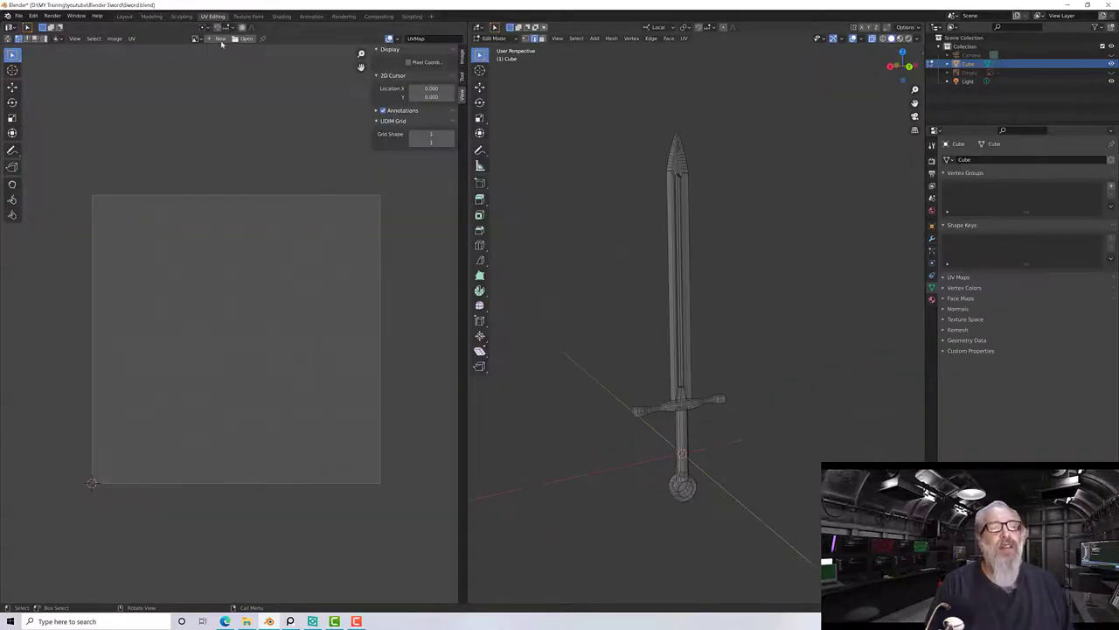
middle_click_drag(812, 166, 792, 201)
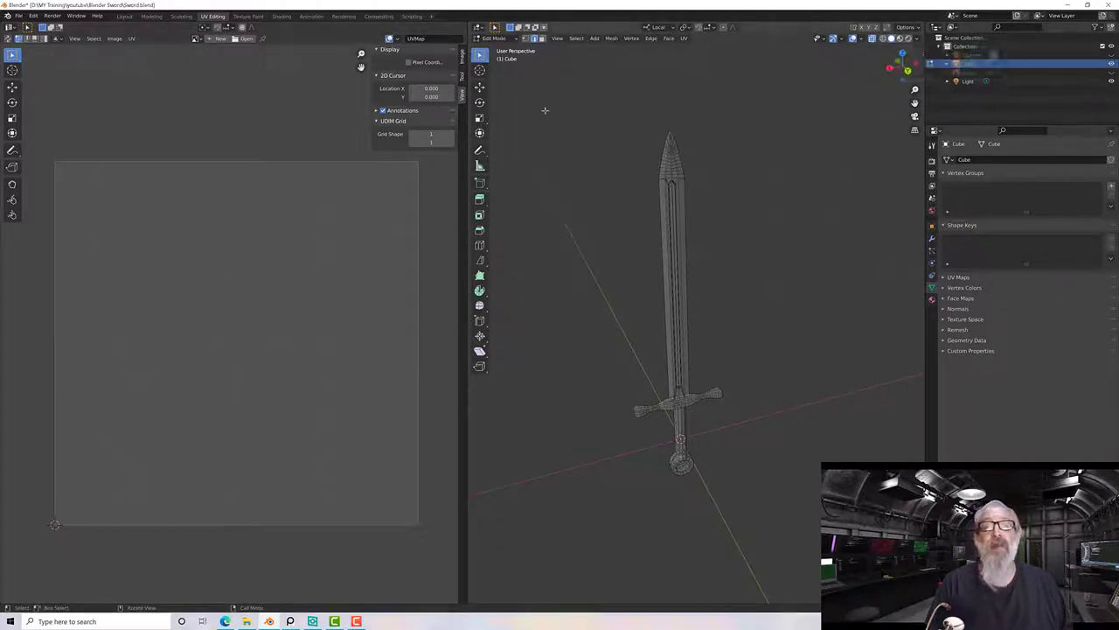
left_click_drag(548, 110, 803, 533)
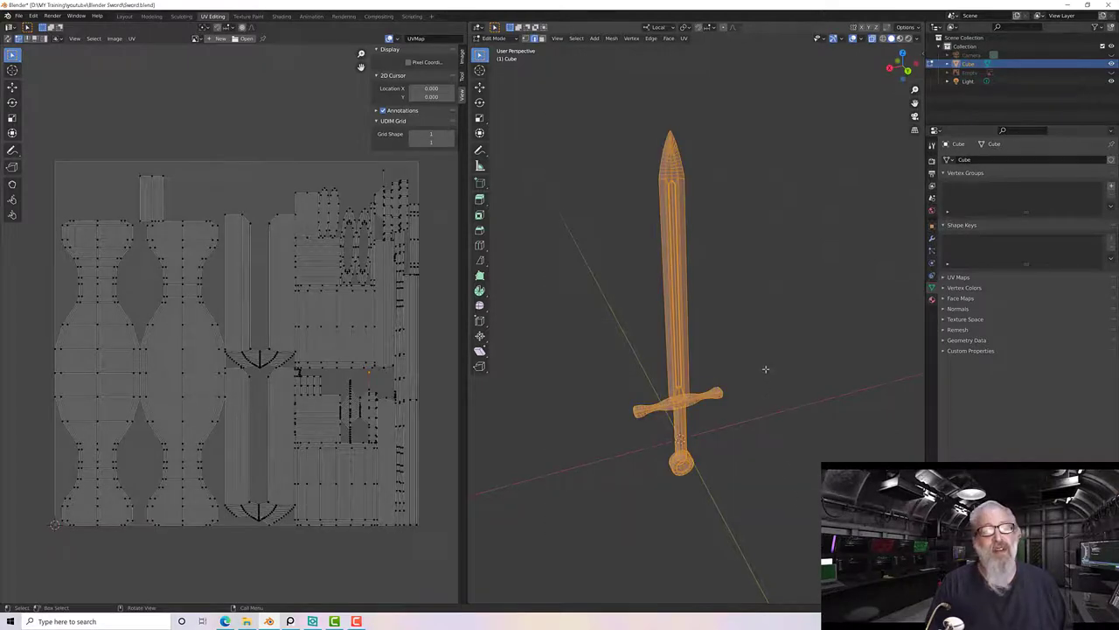
middle_click_drag(764, 368, 772, 368)
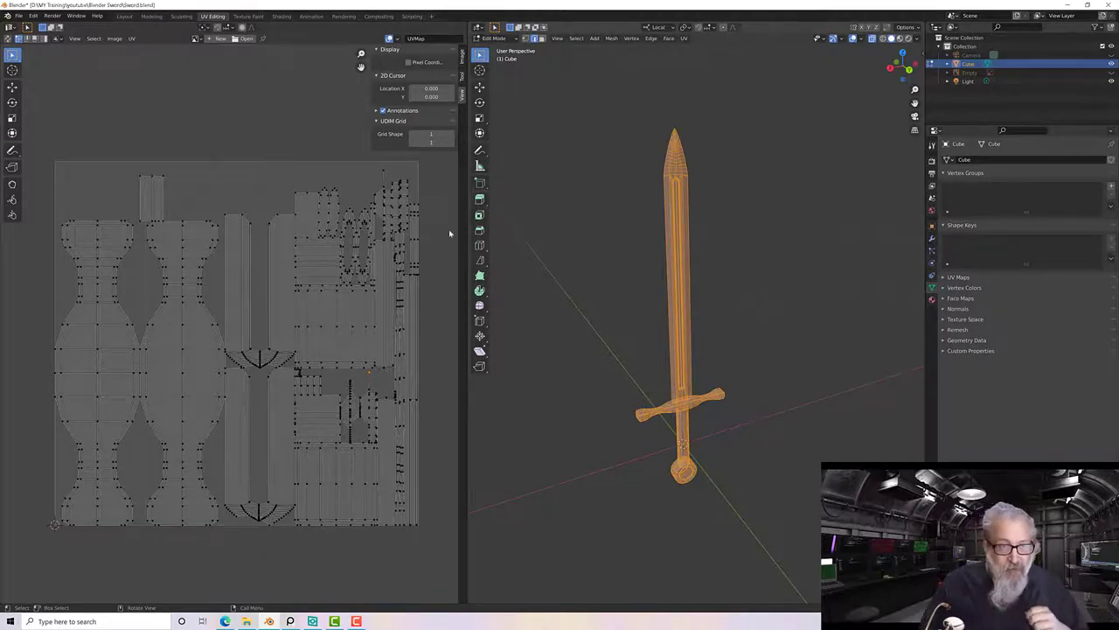
scroll(302, 290, "up", 1)
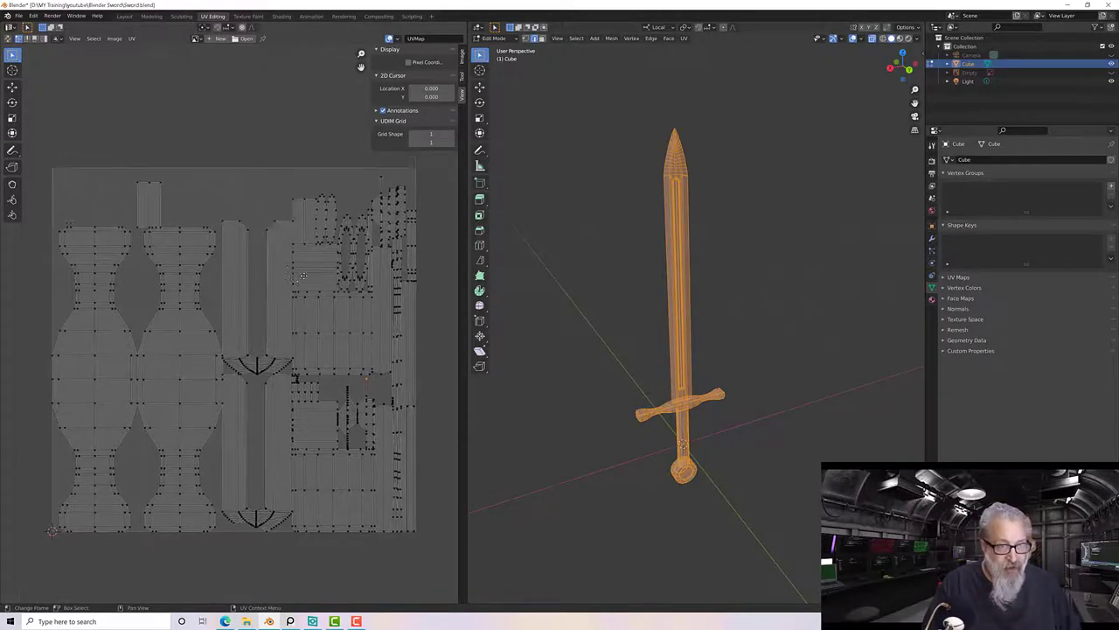
scroll(315, 286, "down", 1)
scroll(319, 284, "up", 1)
scroll(322, 278, "down", 1)
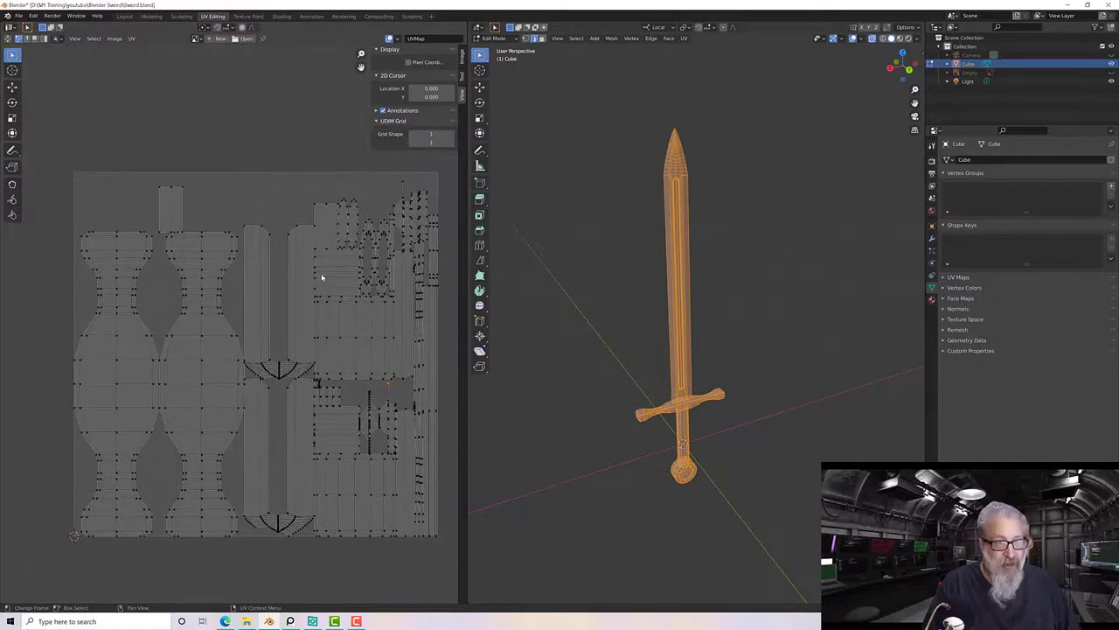
key("u")
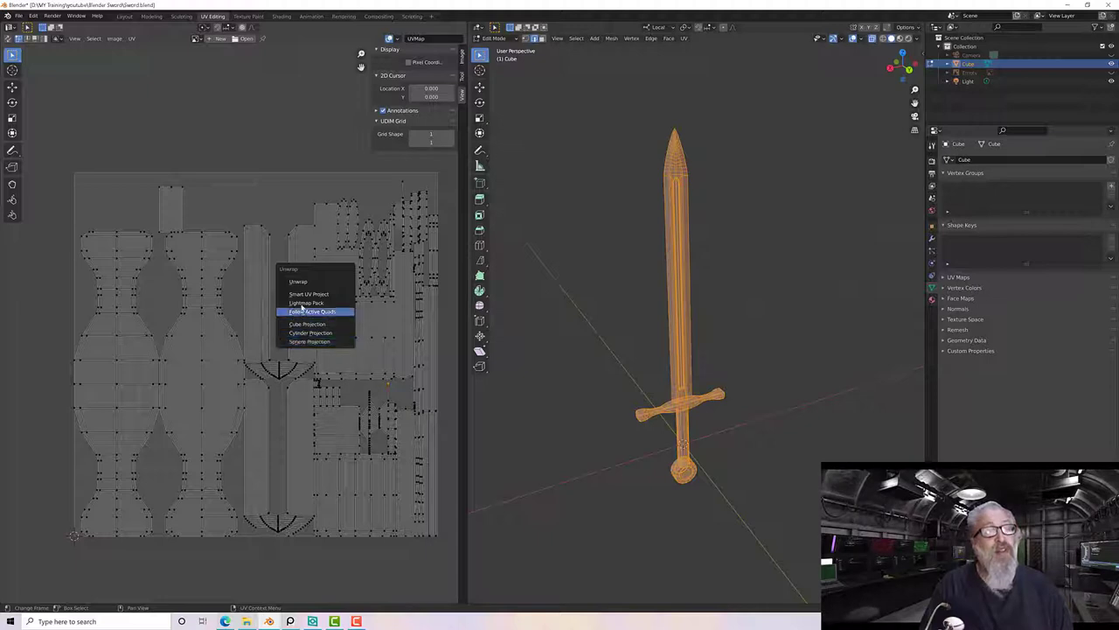
Unwrap the sword, select all UV islands, and unwrap them again.
left_click(299, 283)
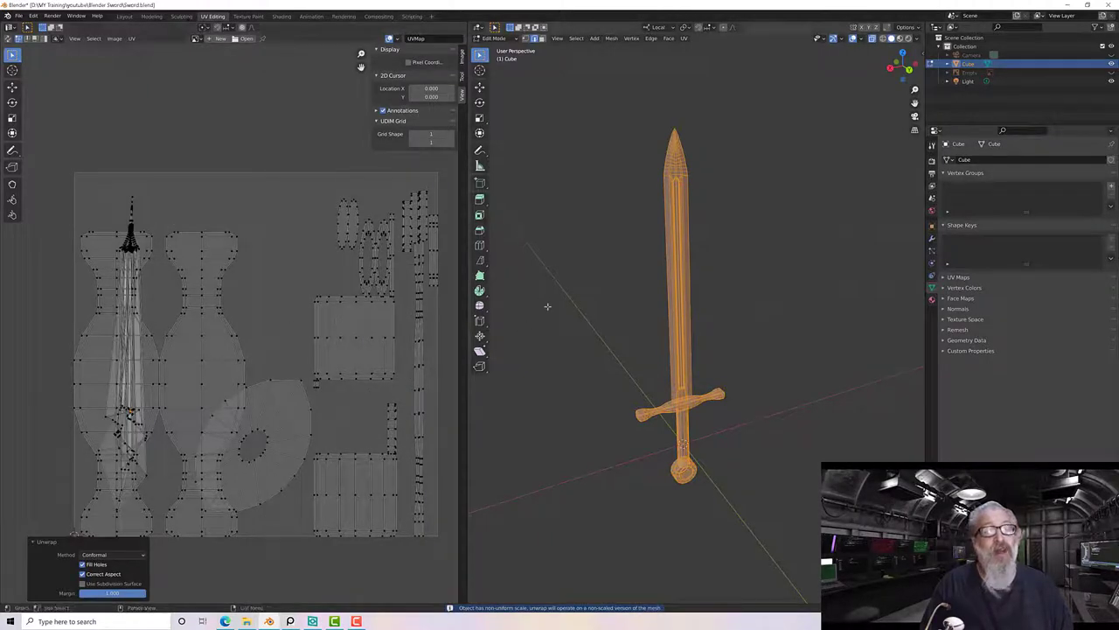
scroll(233, 300, "up", 1)
scroll(223, 295, "down", 2)
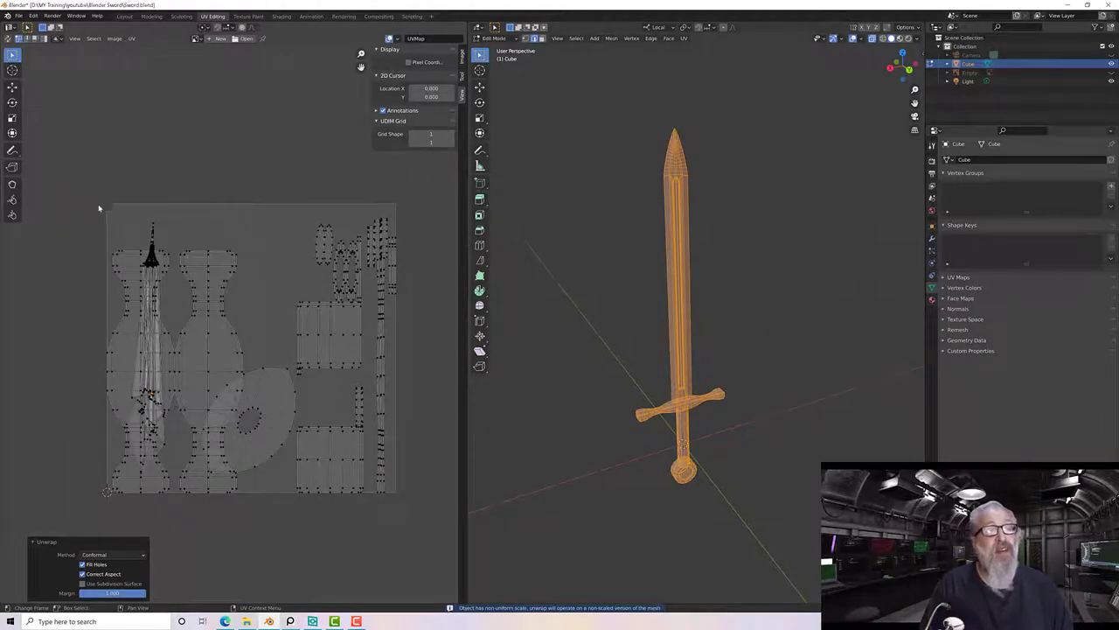
left_click_drag(79, 173, 425, 528)
scroll(330, 402, "up", 1)
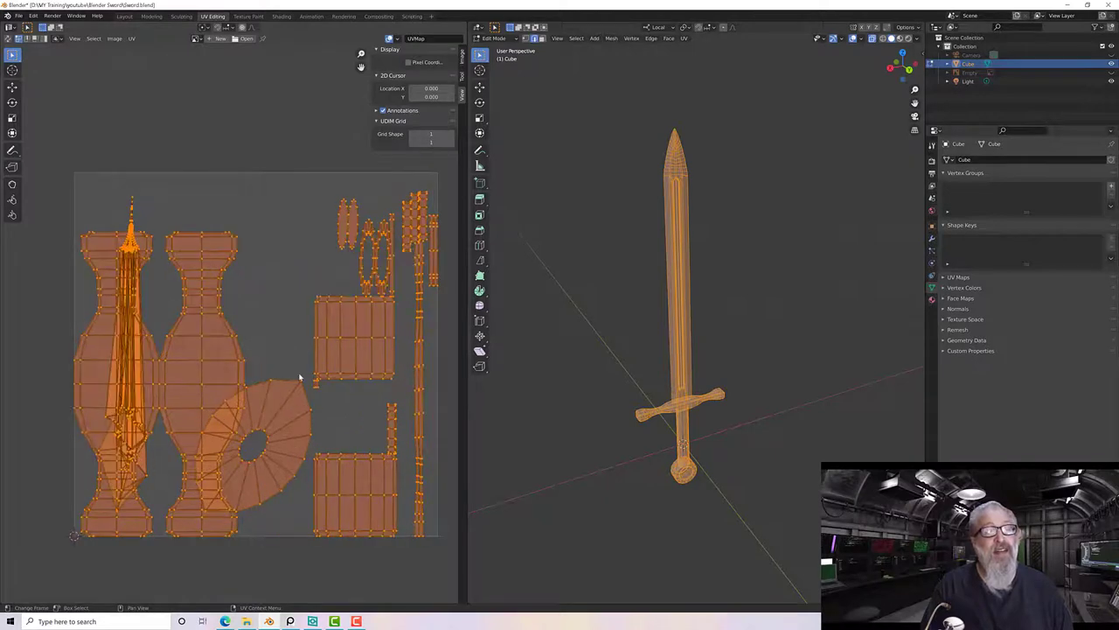
key("u")
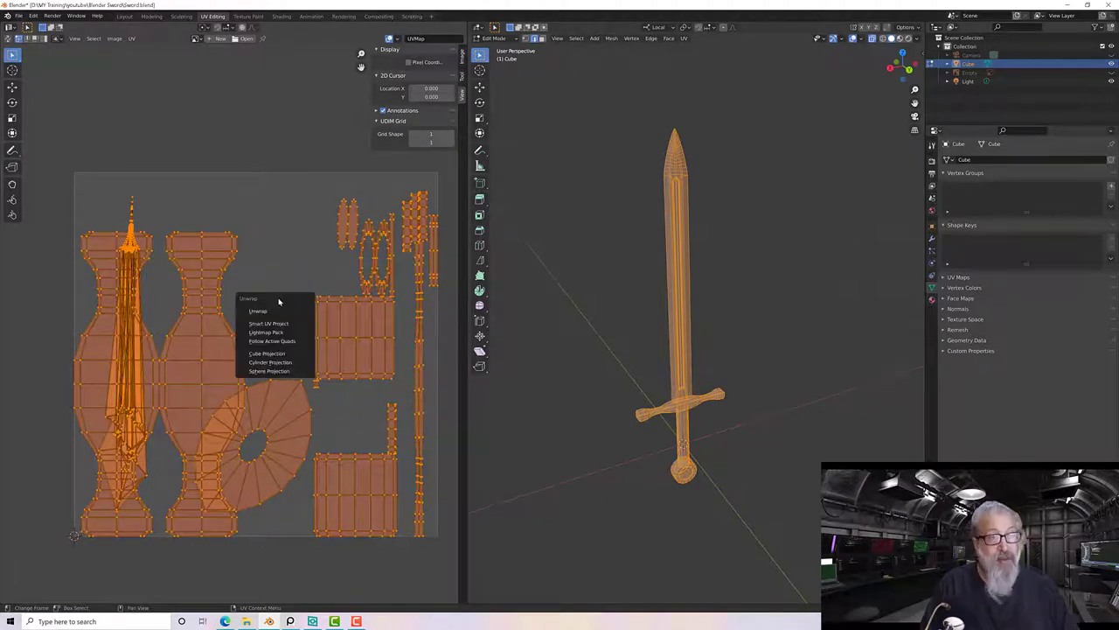
left_click(276, 310)
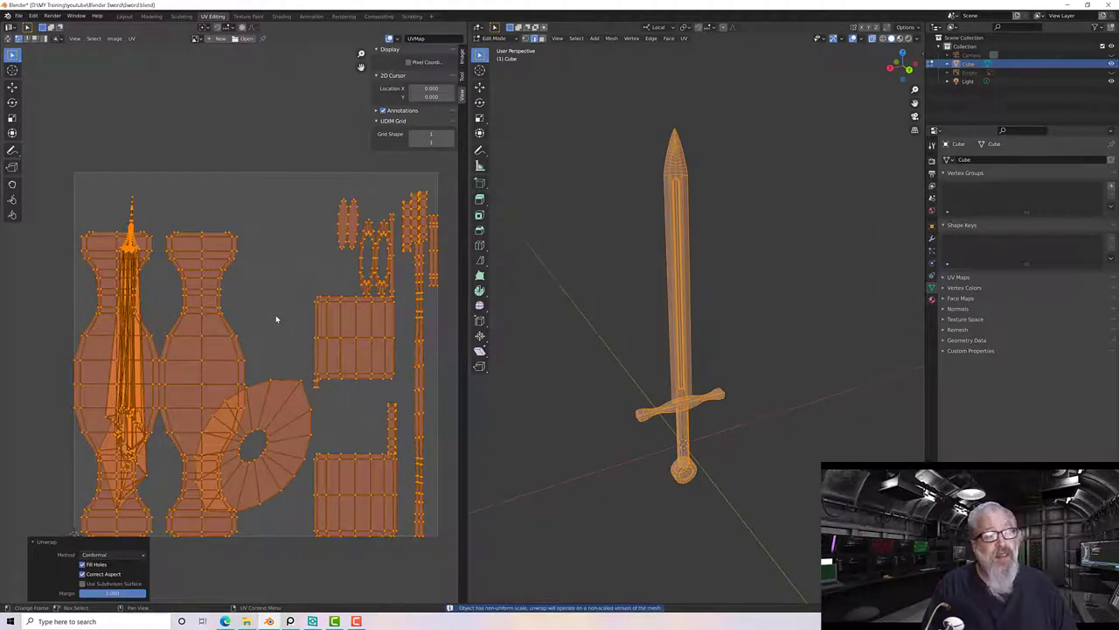
Try the Angle Based unwrap method, then switch back to Conformal.
left_click(62, 544)
left_click(67, 595)
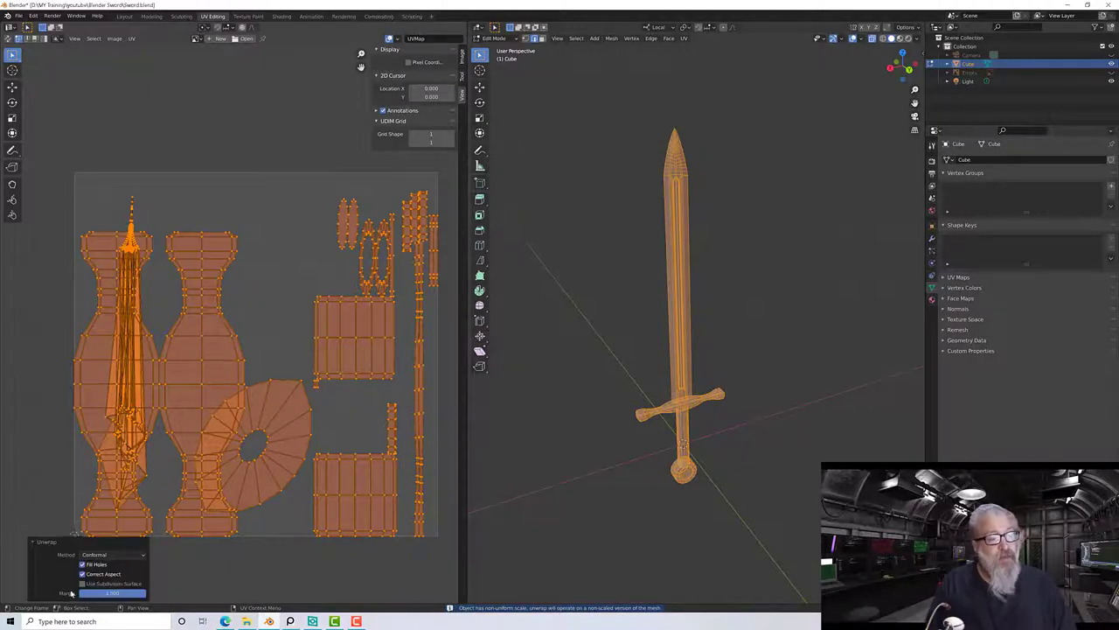
left_click(97, 556)
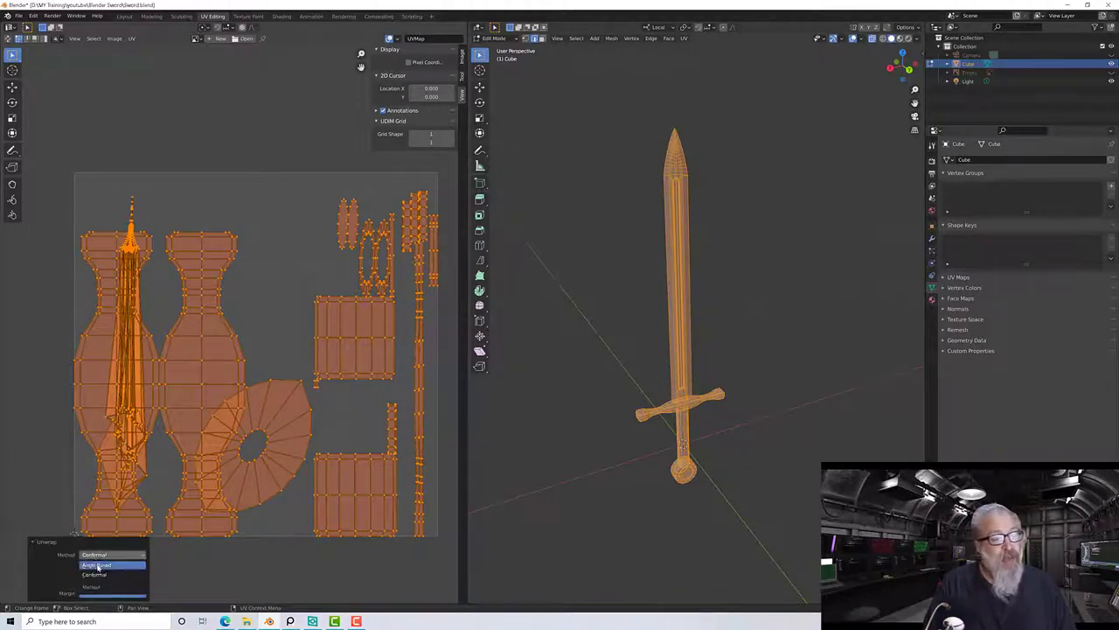
left_click(100, 564)
left_click(98, 554)
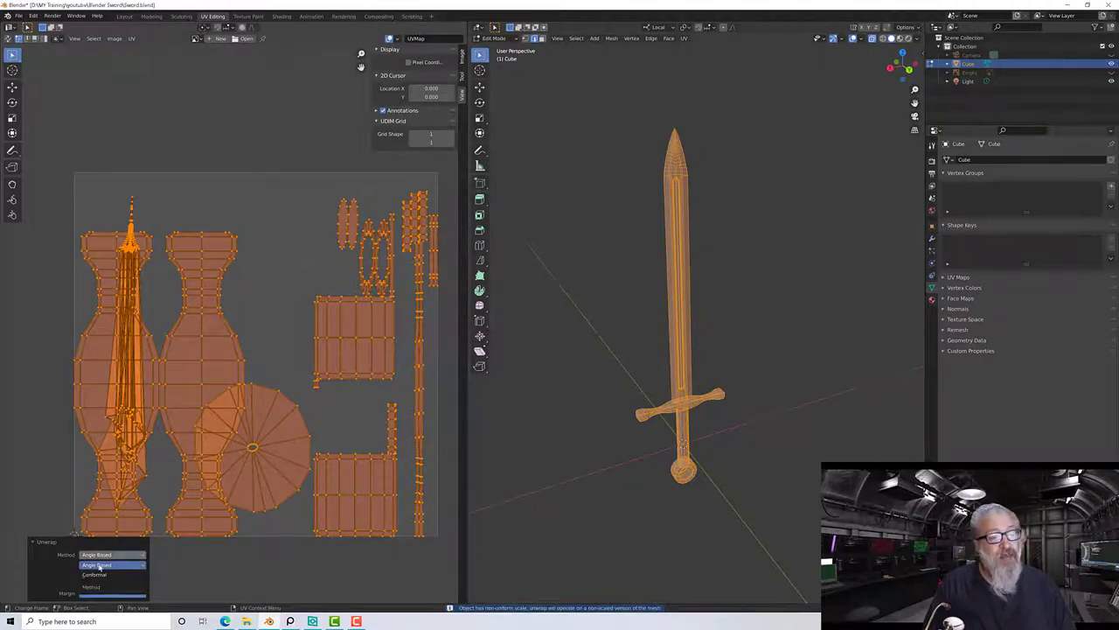
left_click(98, 574)
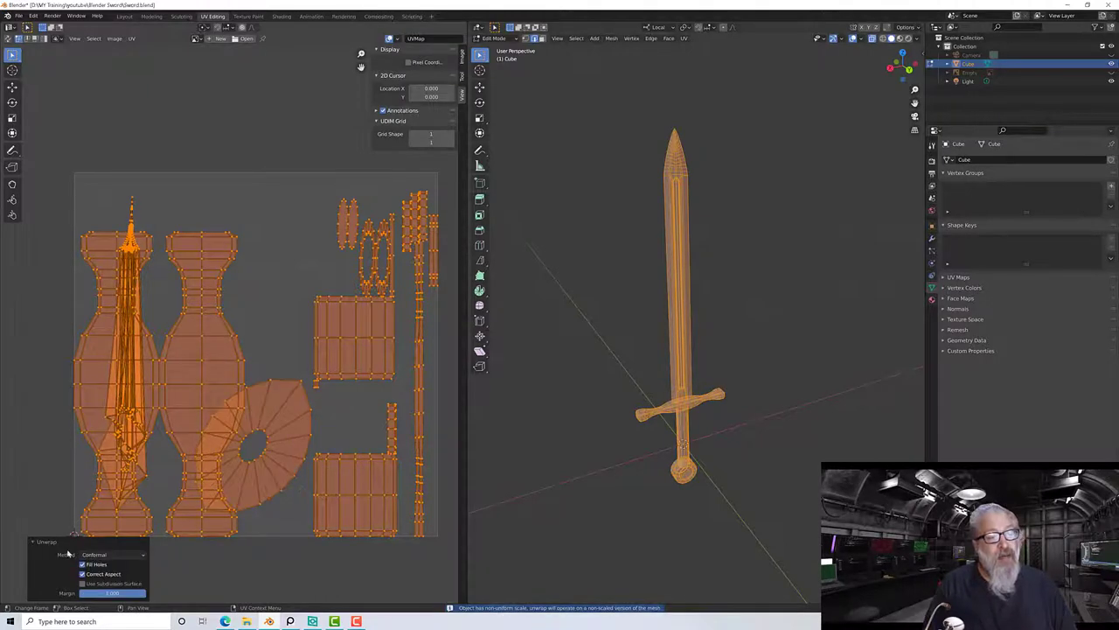
Pan and centre the UV layout in the UV editor.
middle_click_drag(174, 480, 149, 433)
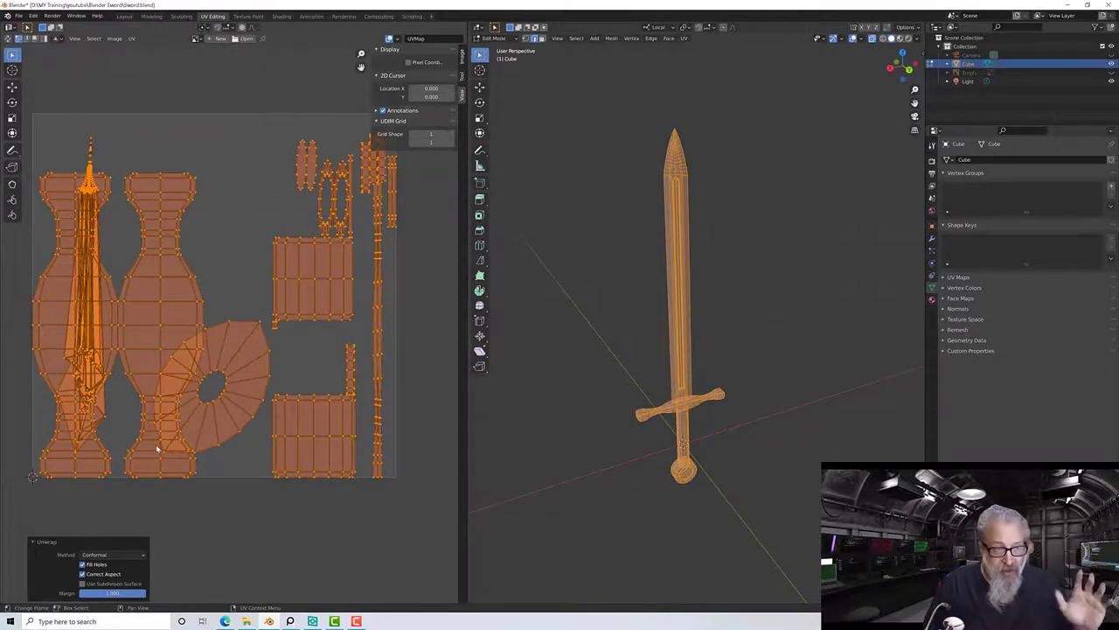
scroll(158, 448, "down", 1)
middle_click_drag(197, 325, 217, 361)
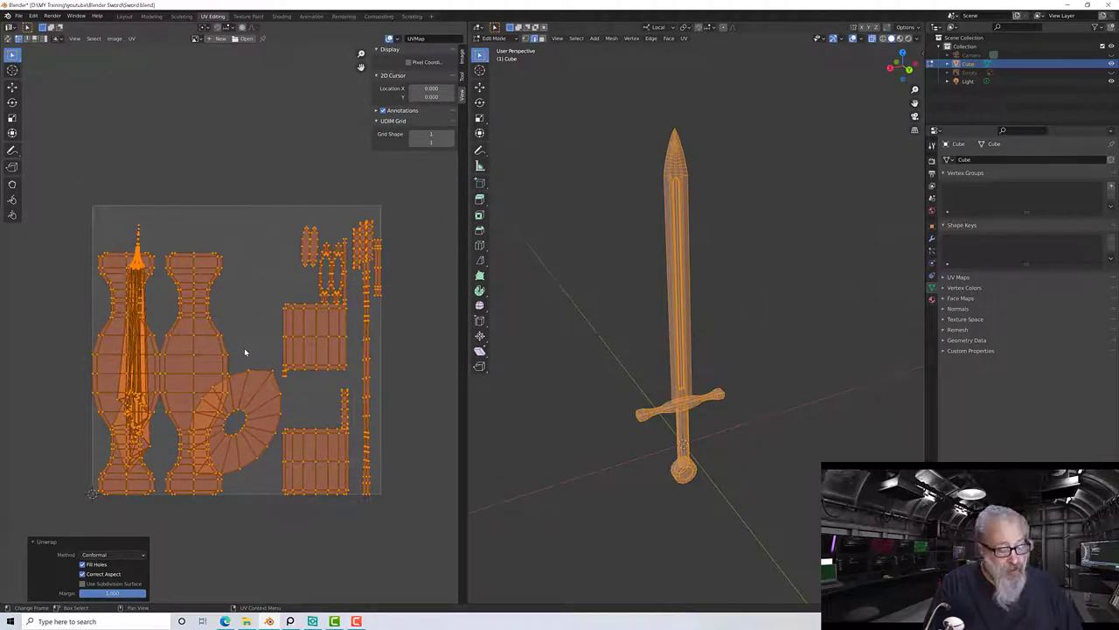
key("u")
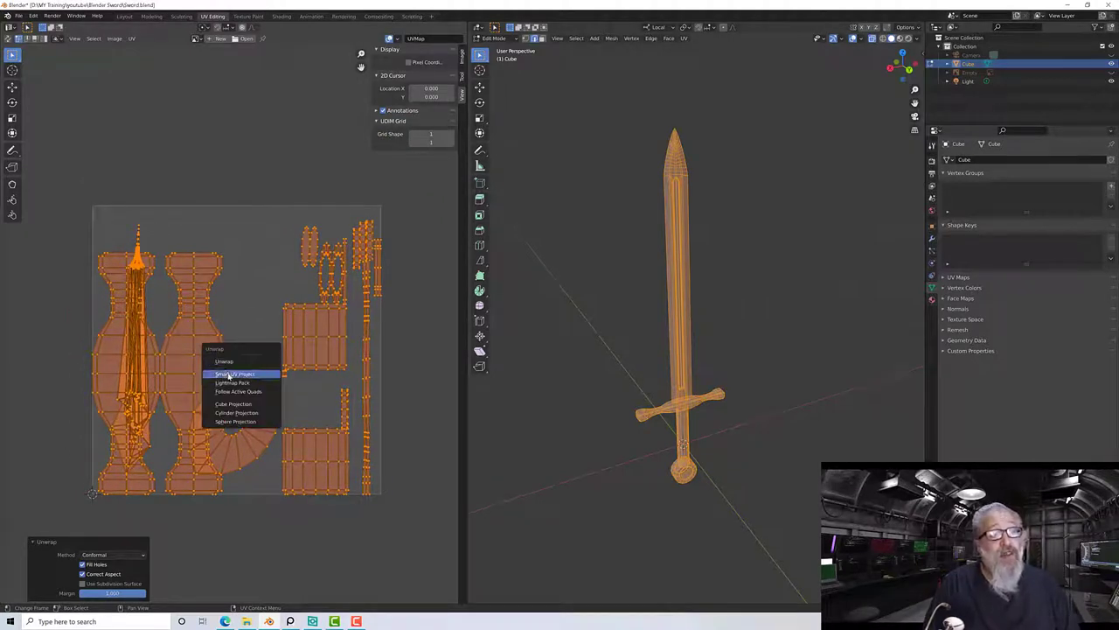
Apply Smart UV Project to the sword with a 30° angle limit.
left_click(229, 374)
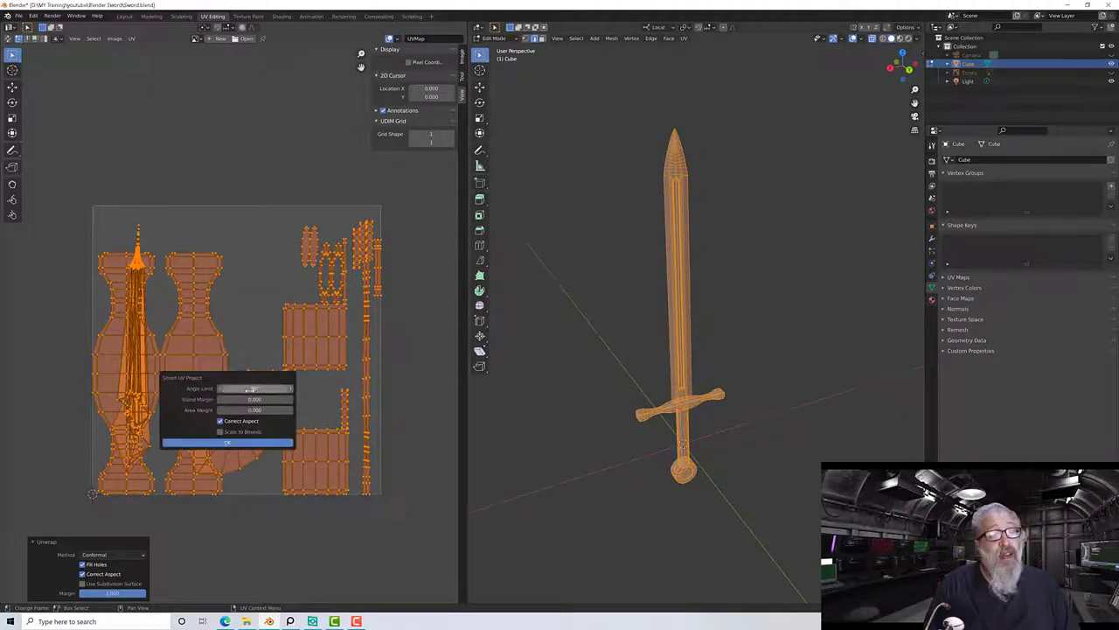
left_click_drag(251, 389, 271, 389)
left_click(267, 388)
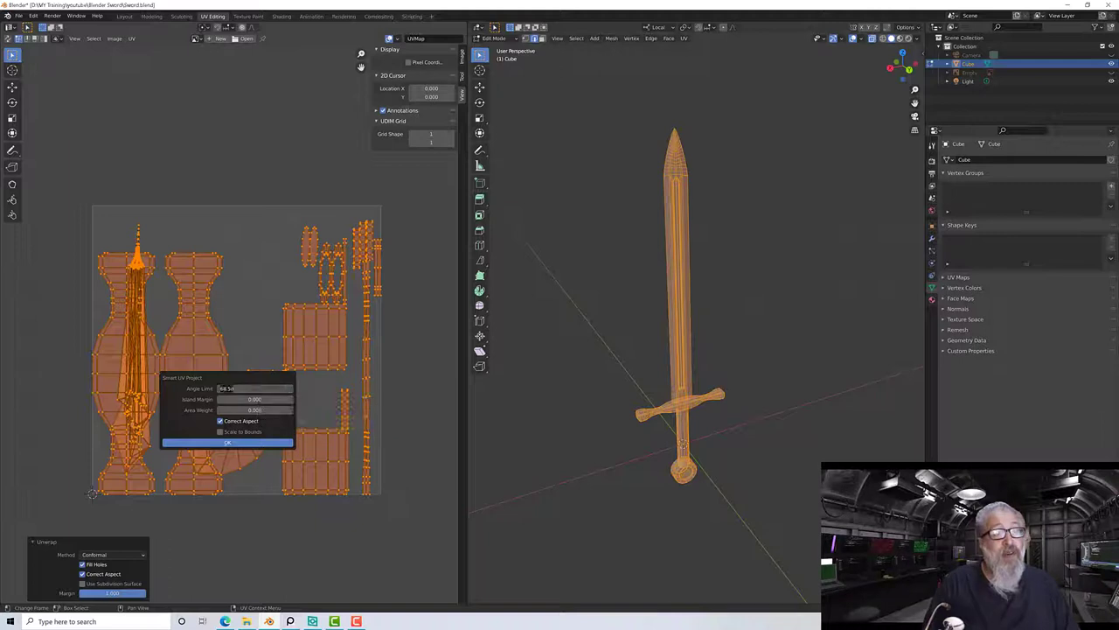
type("30")
key("Return")
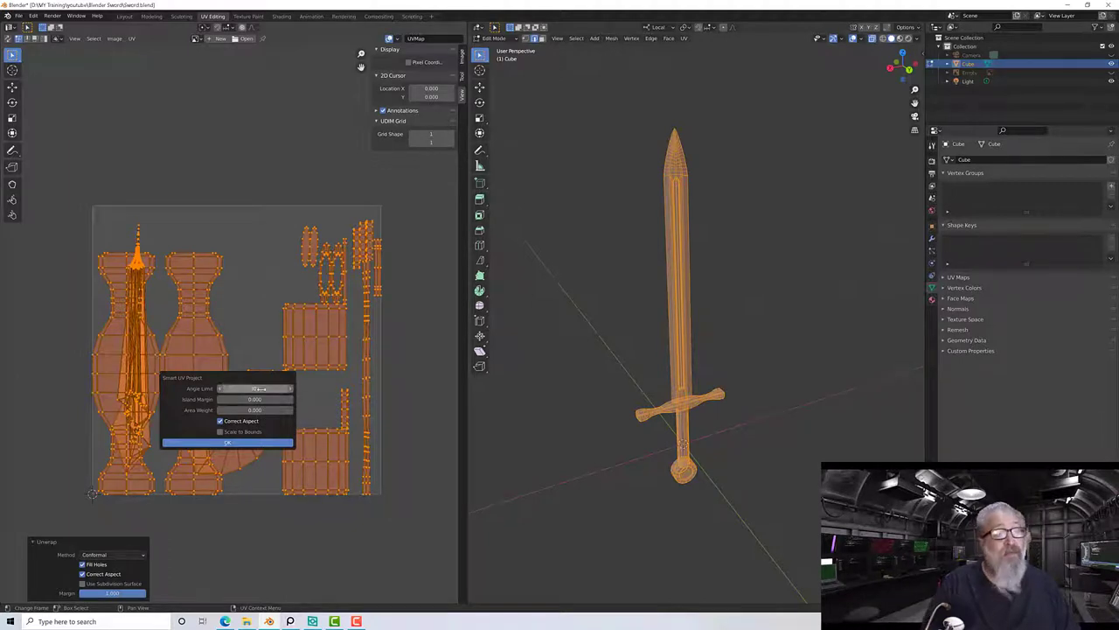
left_click(231, 443)
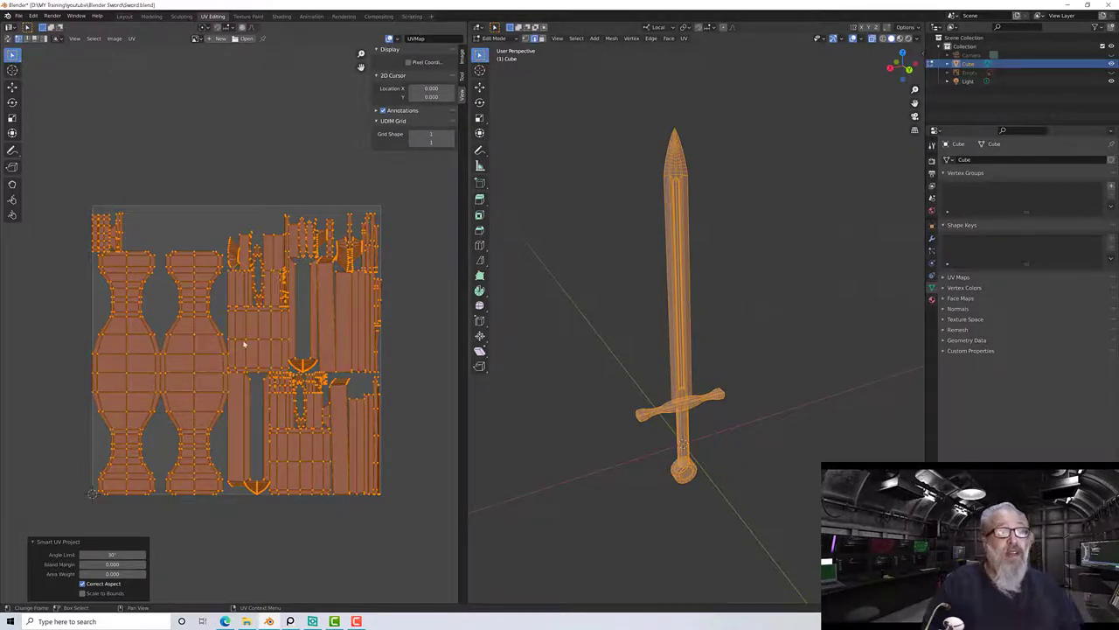
Deselect the UVs, recentre the layout to inspect it, and deselect the whole mesh.
left_click(211, 254)
scroll(324, 385, "up", 2)
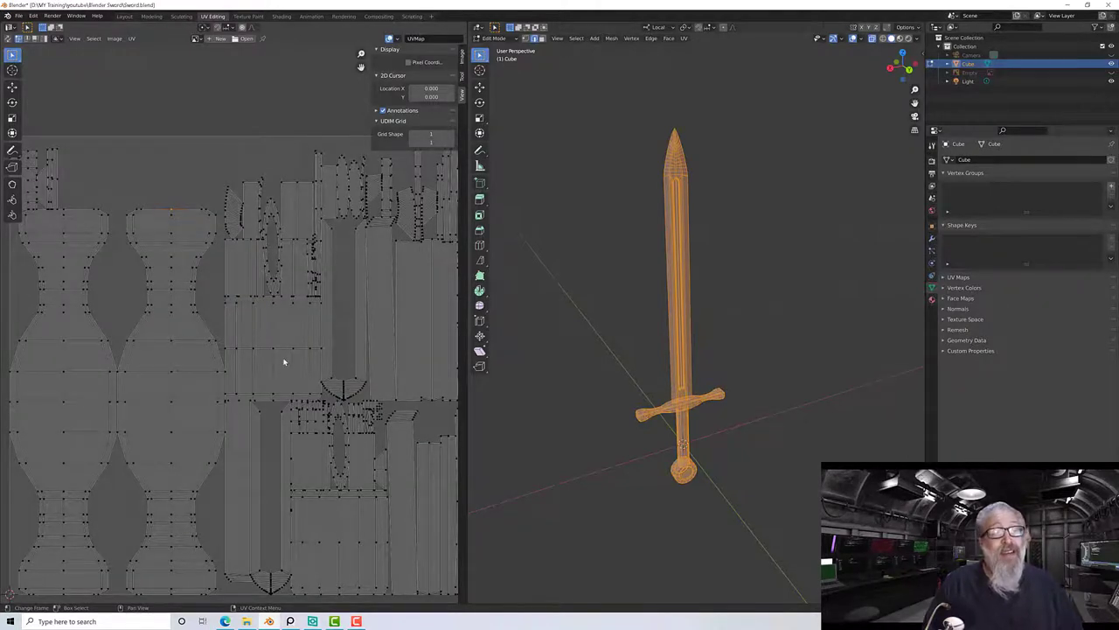
scroll(289, 359, "down", 1)
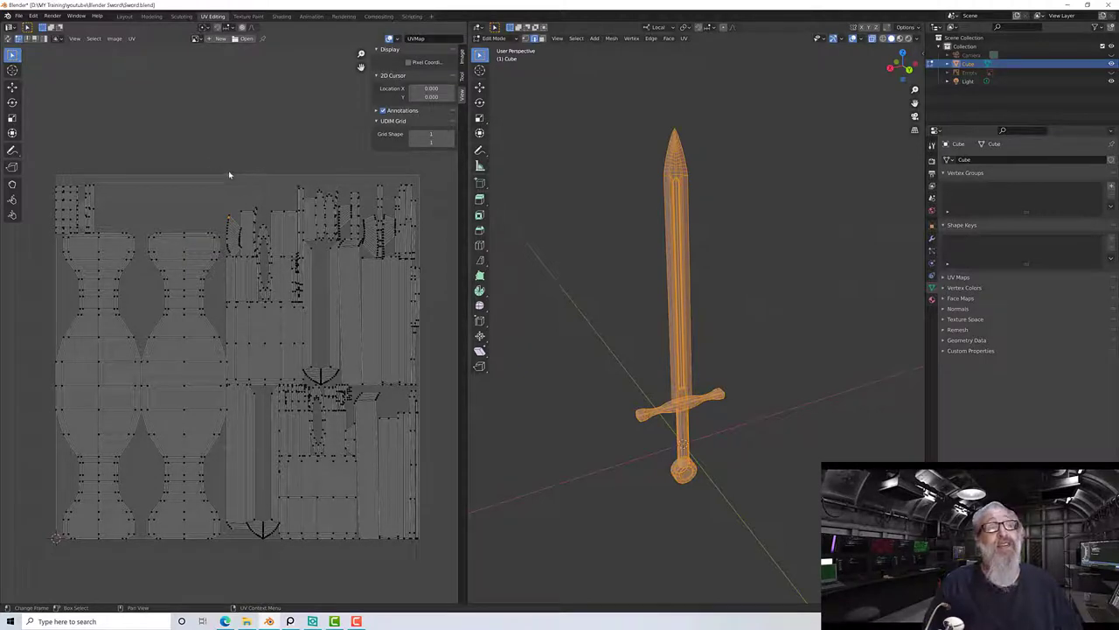
middle_click_drag(241, 134, 230, 125)
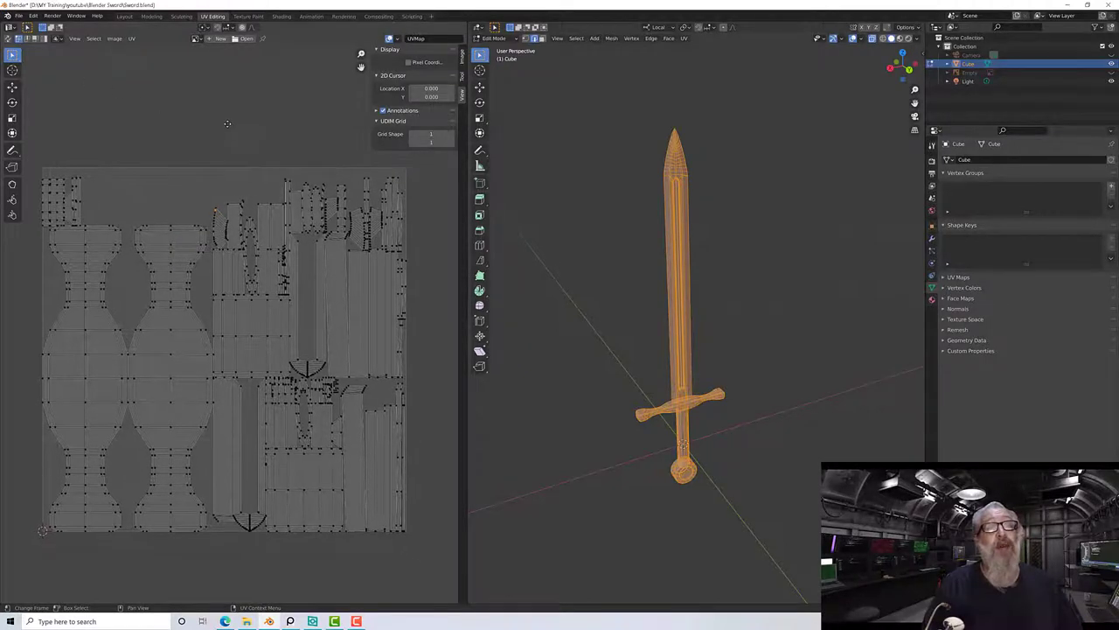
middle_click_drag(258, 166, 324, 154)
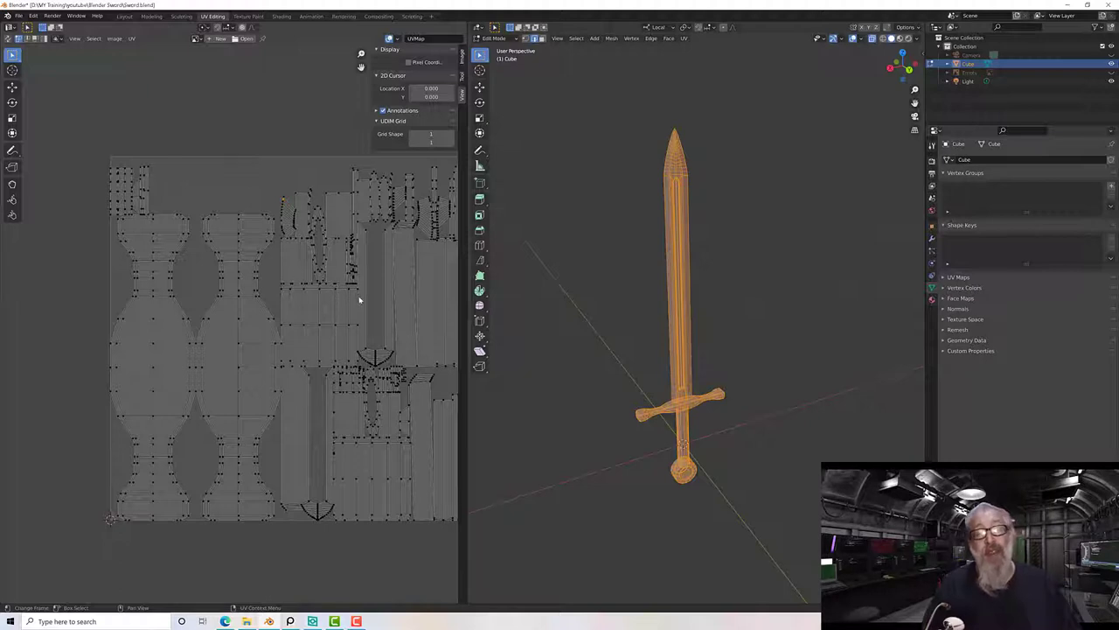
key("alt+a")
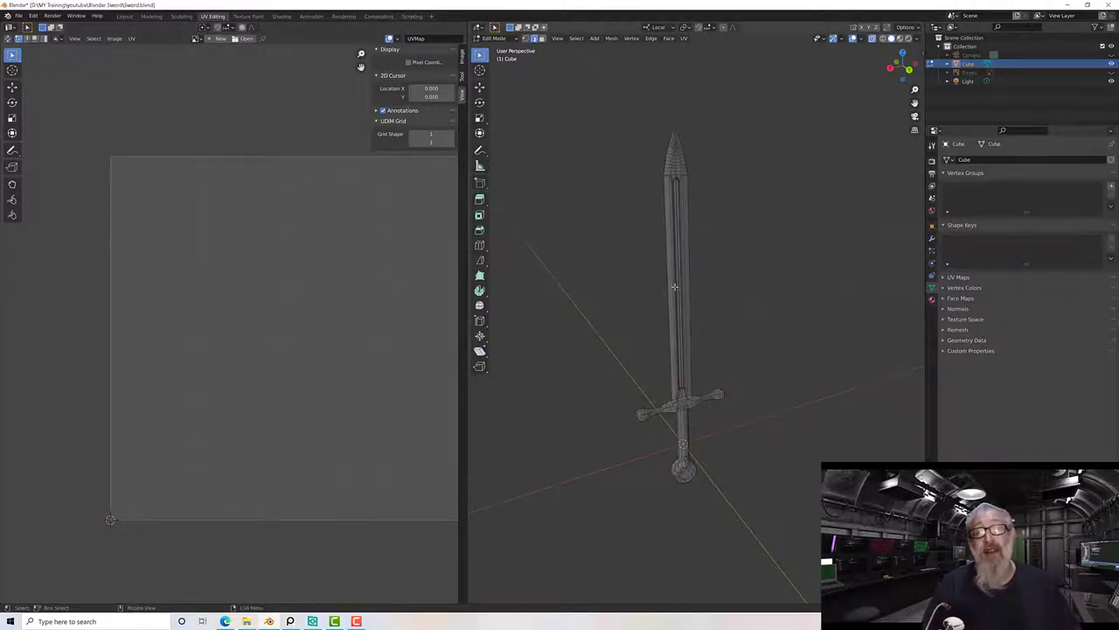
In Face Select mode, select the whole blade by linked faces and view its UV islands.
left_click(542, 39)
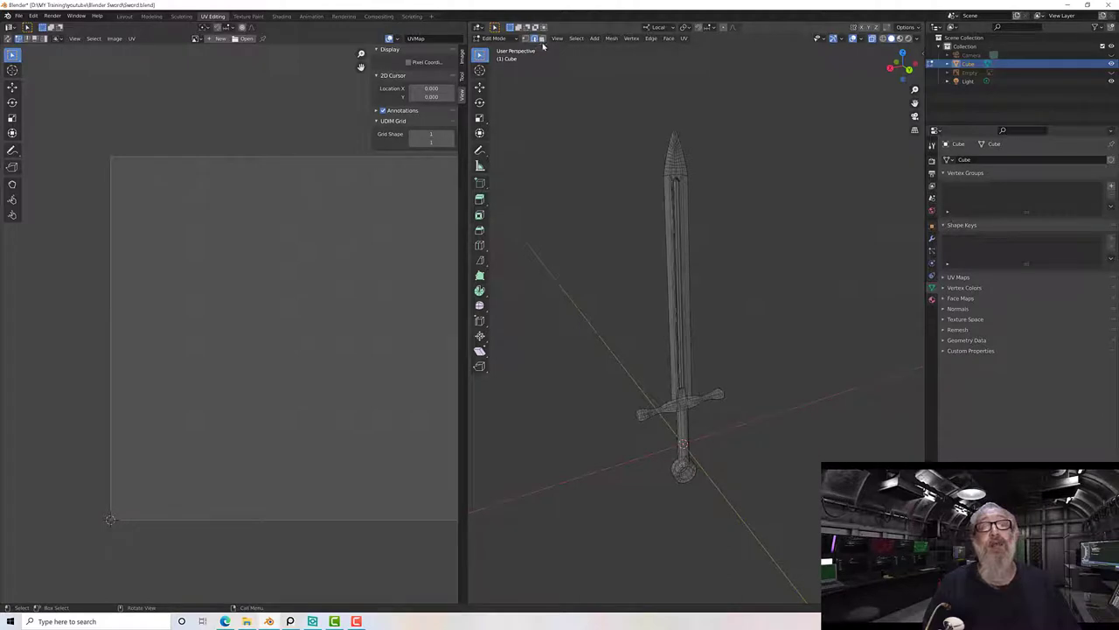
left_click(683, 169)
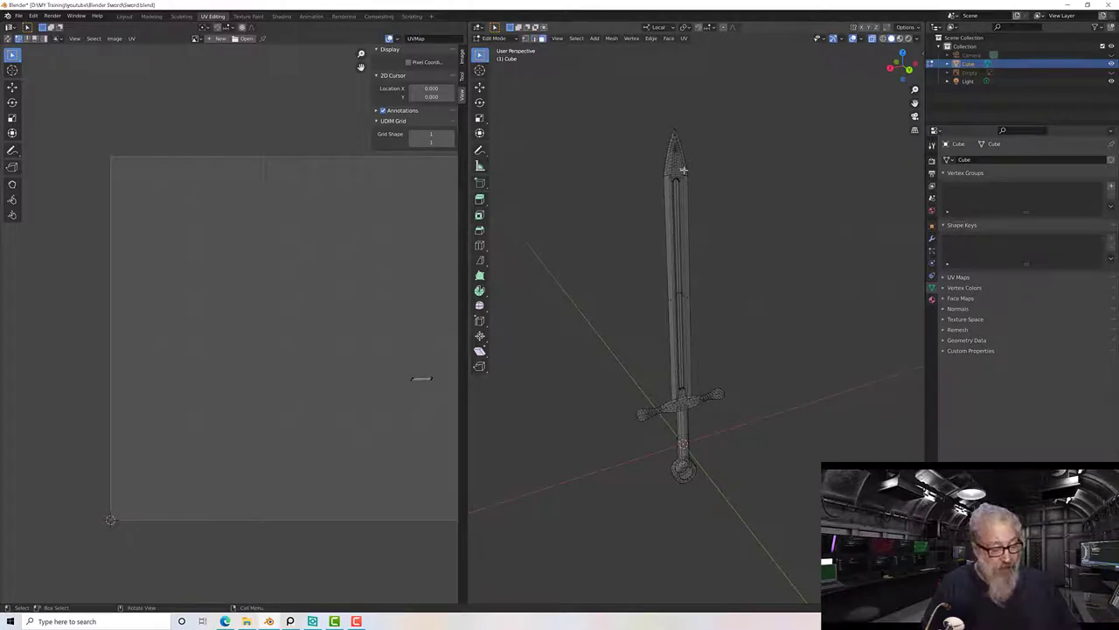
key("ctrl+l")
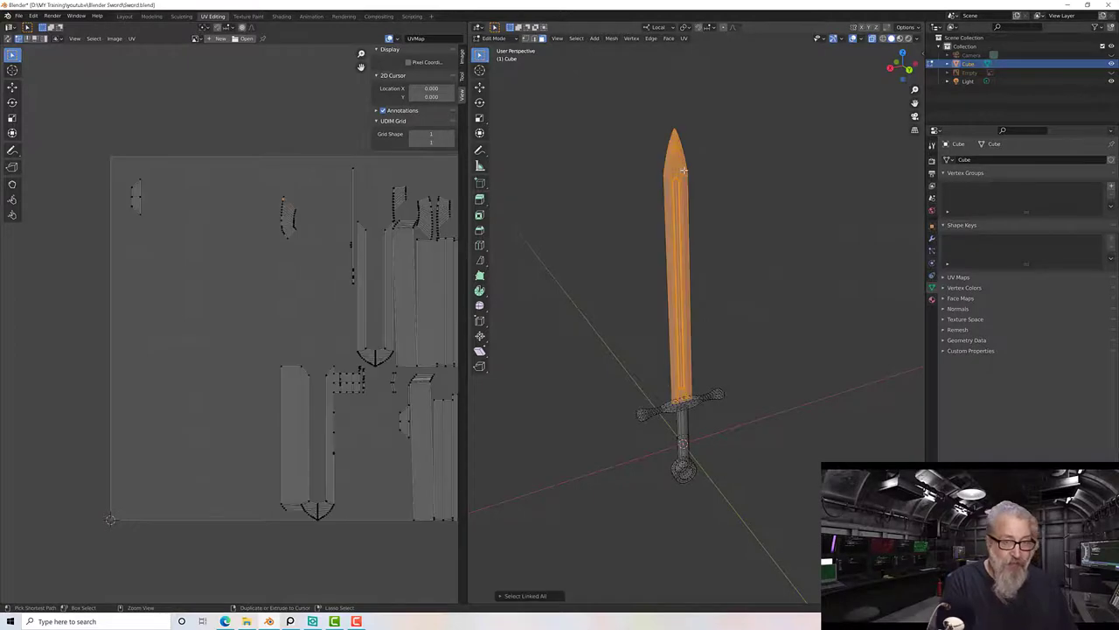
middle_click_drag(267, 282, 194, 269)
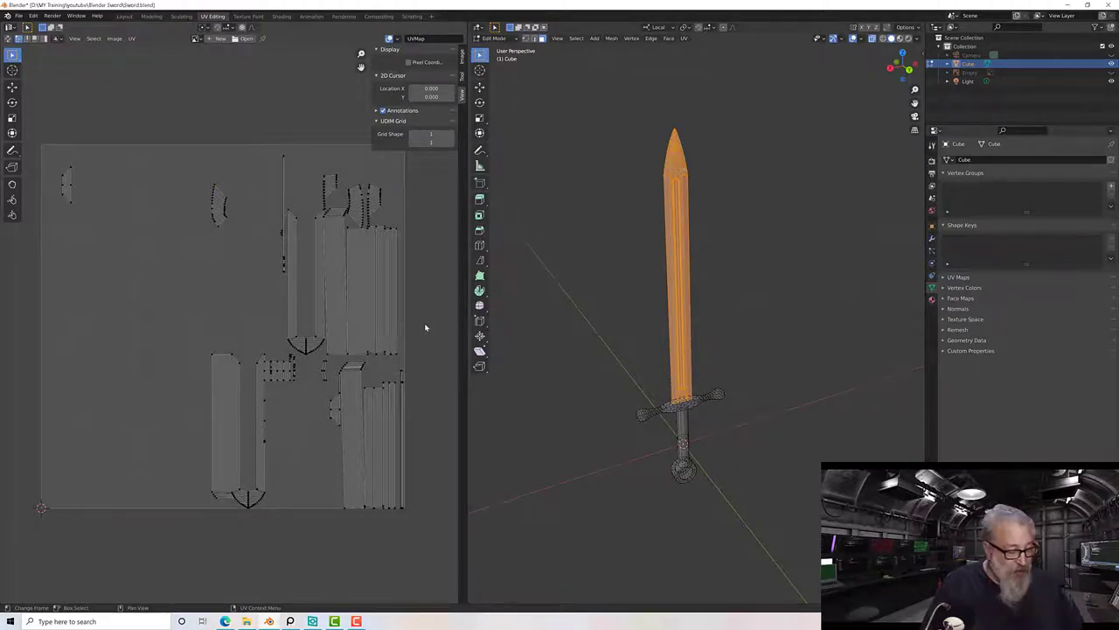
Deselect the blade, box-select the entire sword, and bring up the unwrap menu.
left_click(629, 164)
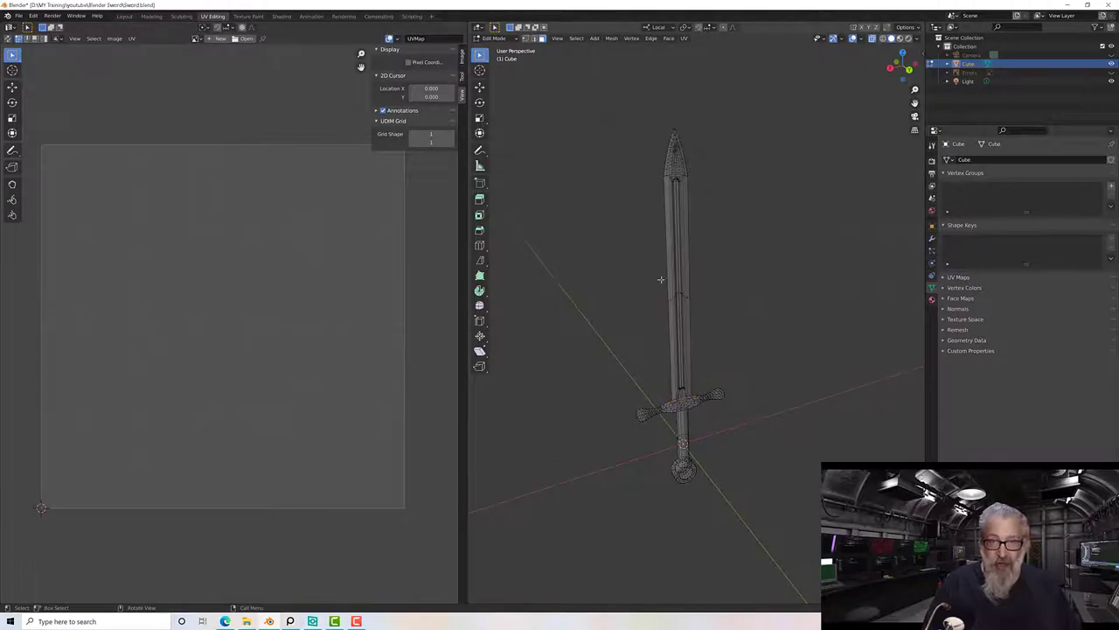
mouse_move(594, 113)
middle_mouse_down()
mouse_move(664, 282)
mouse_move(572, 155)
mouse_move(575, 110)
middle_mouse_up()
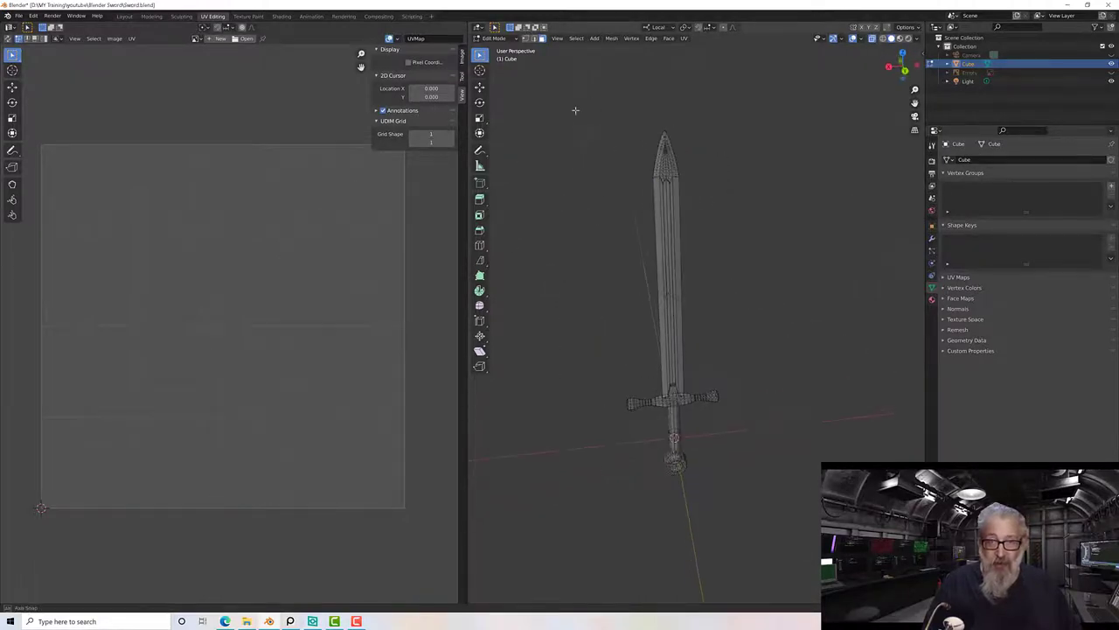
left_click_drag(575, 110, 779, 580)
mouse_move(366, 456)
middle_mouse_down()
mouse_move(374, 462)
mouse_move(360, 468)
middle_mouse_up()
key("u")
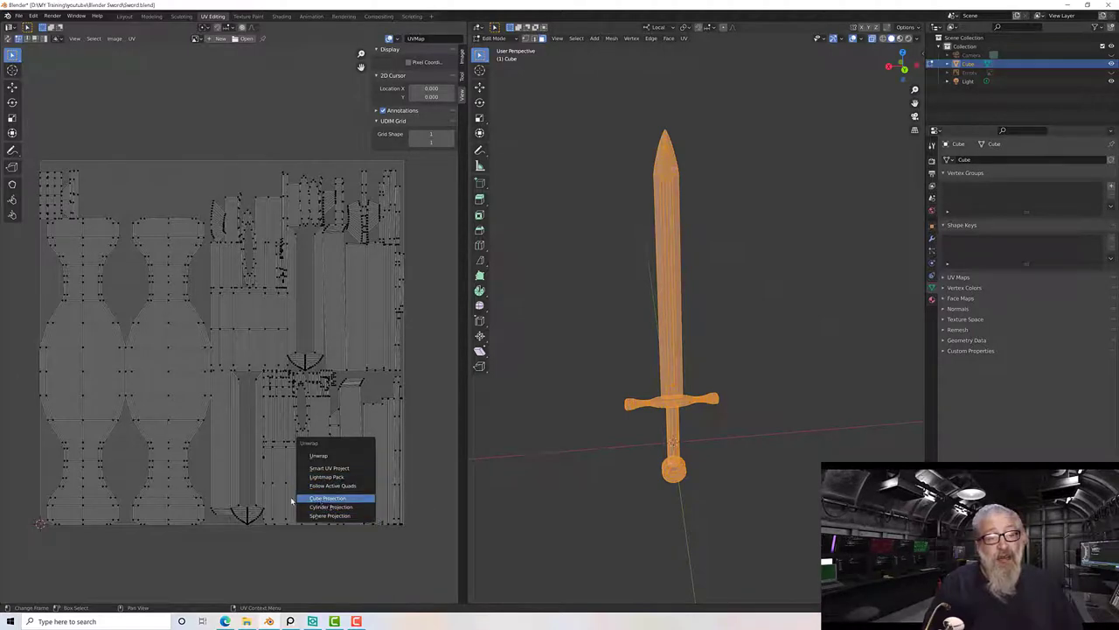
Apply Cube Projection with cube size 0.156 and scale the UVs to bounds.
left_click(318, 498)
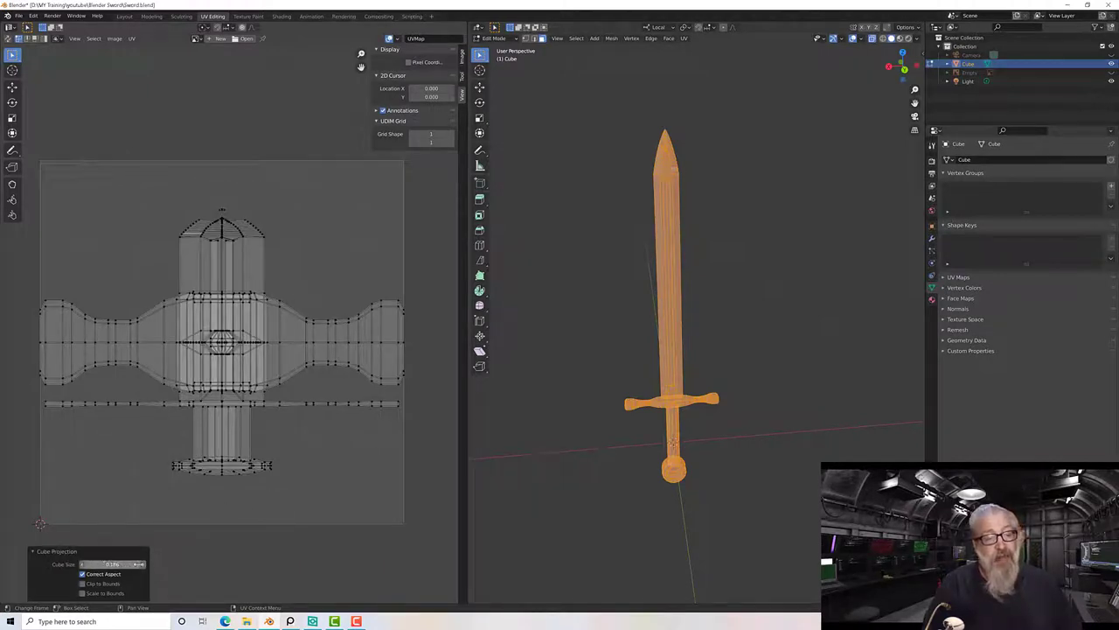
mouse_move(138, 564)
left_mouse_down()
mouse_move(201, 564)
mouse_move(105, 564)
mouse_move(132, 564)
left_mouse_up()
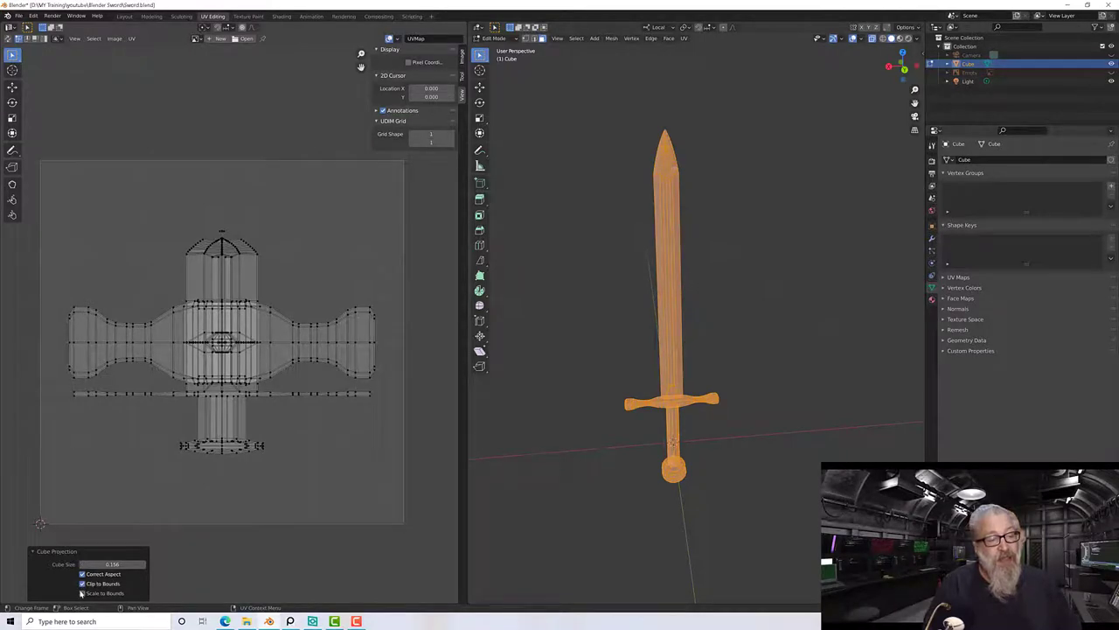
left_click(81, 593)
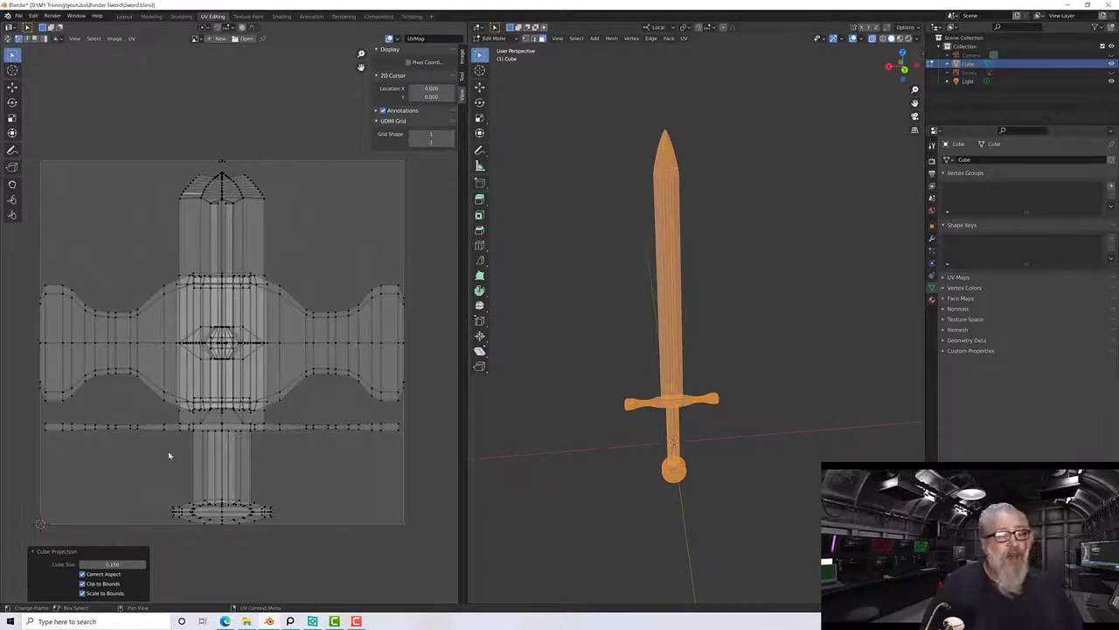
Apply Cylinder Projection, trying View on Poles and then Align to Object directions.
key("u")
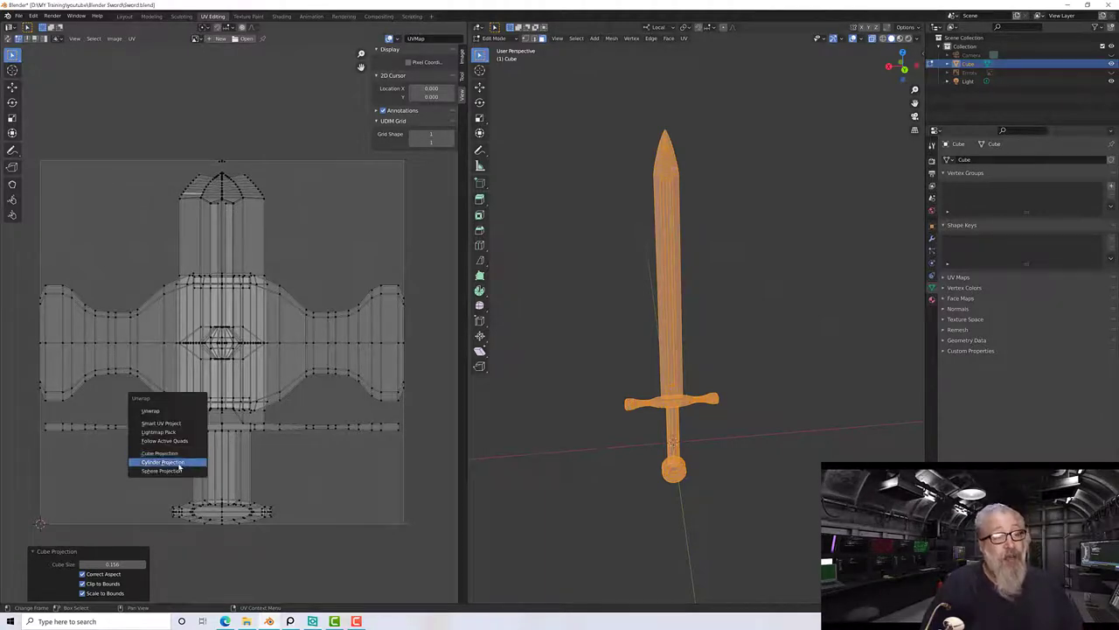
left_click(178, 462)
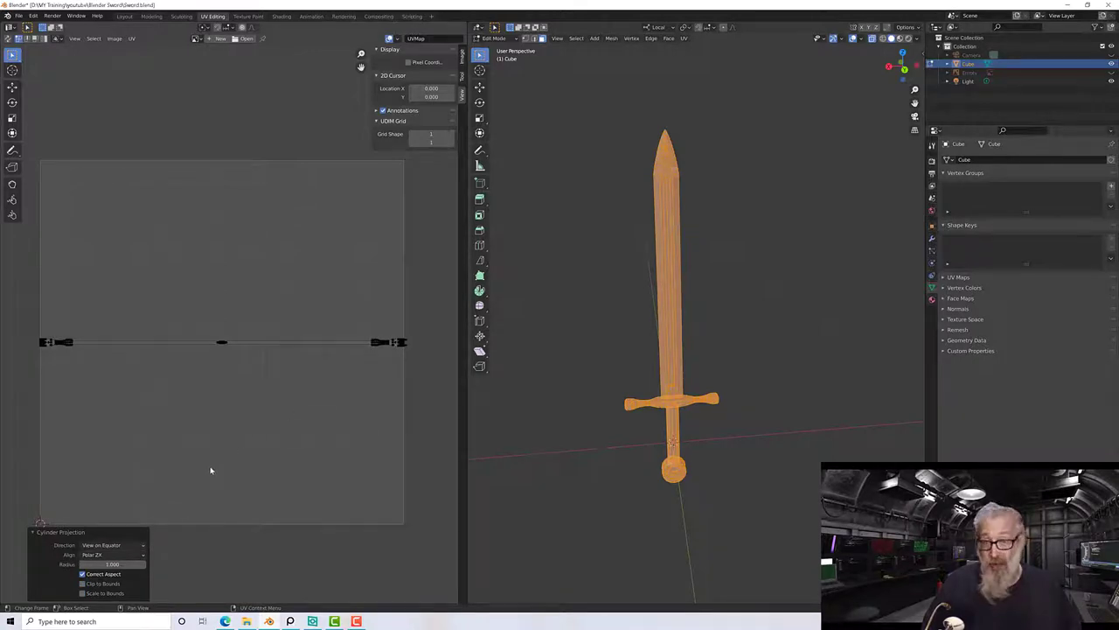
left_click(113, 546)
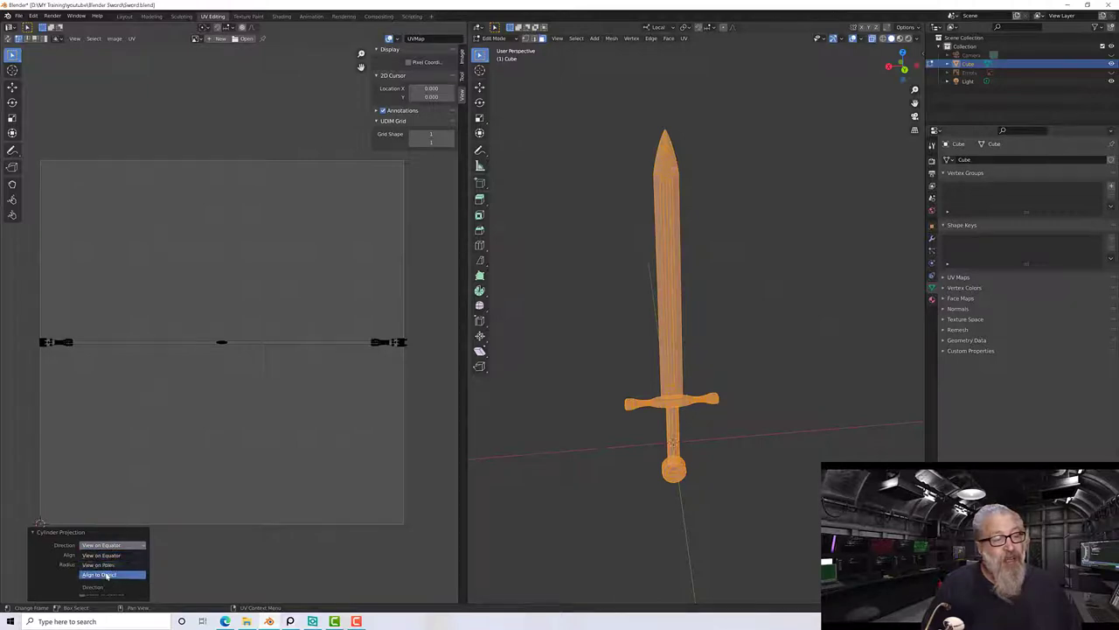
left_click(112, 566)
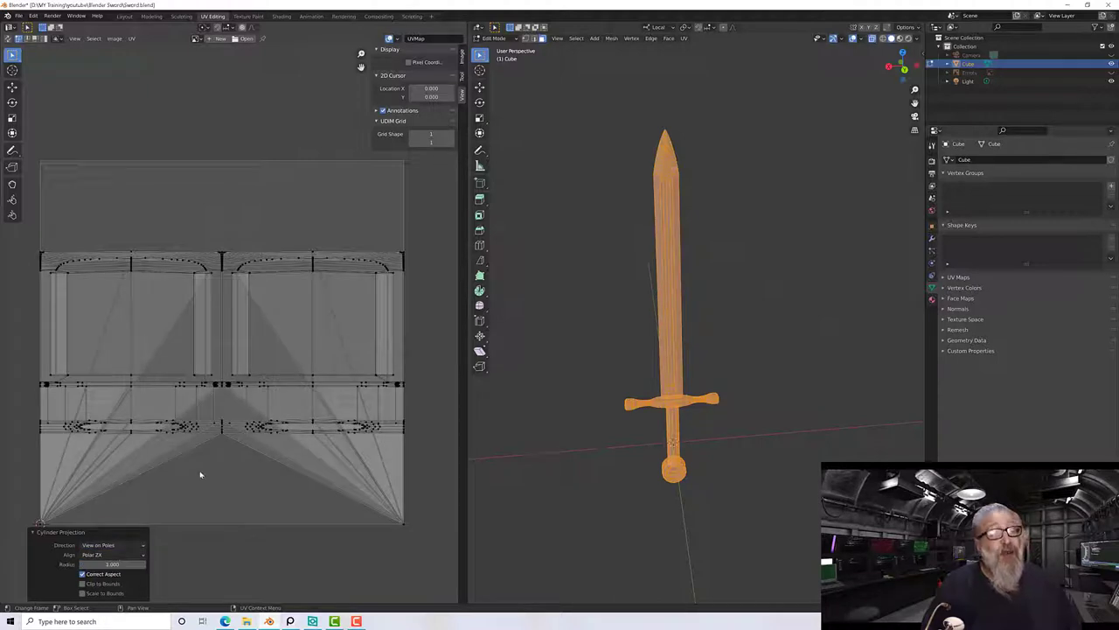
left_click(113, 545)
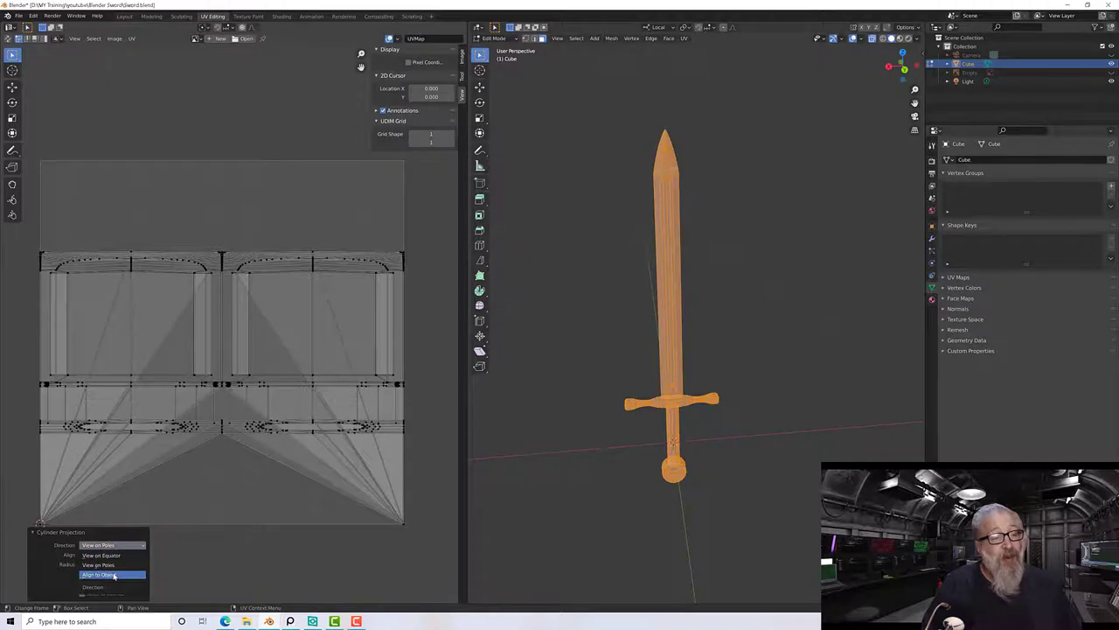
left_click(113, 575)
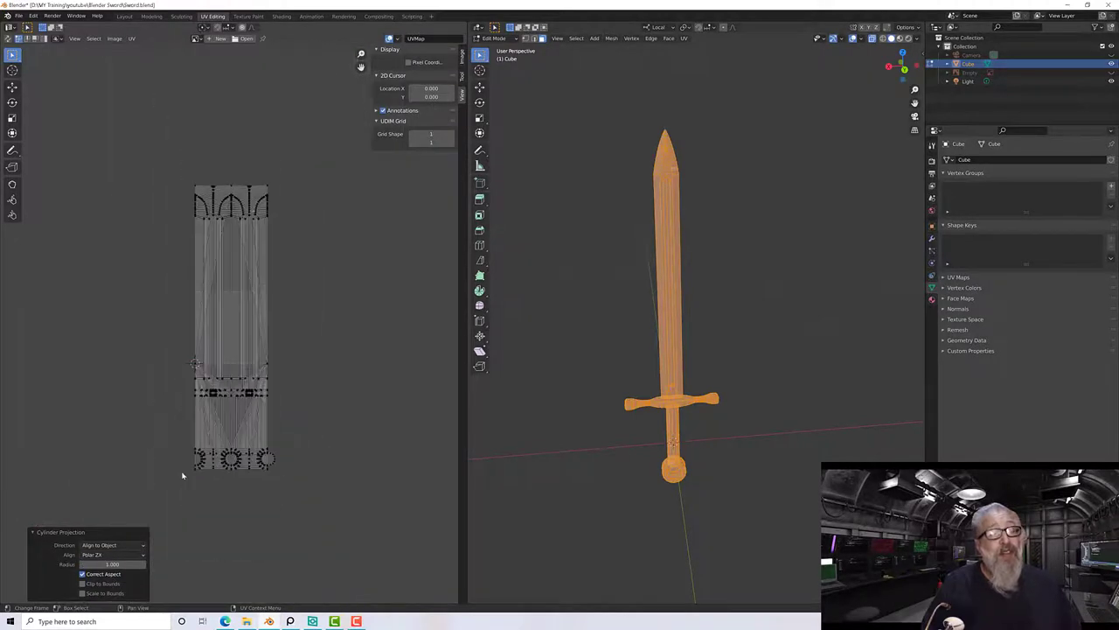
scroll(182, 476, "up", 1)
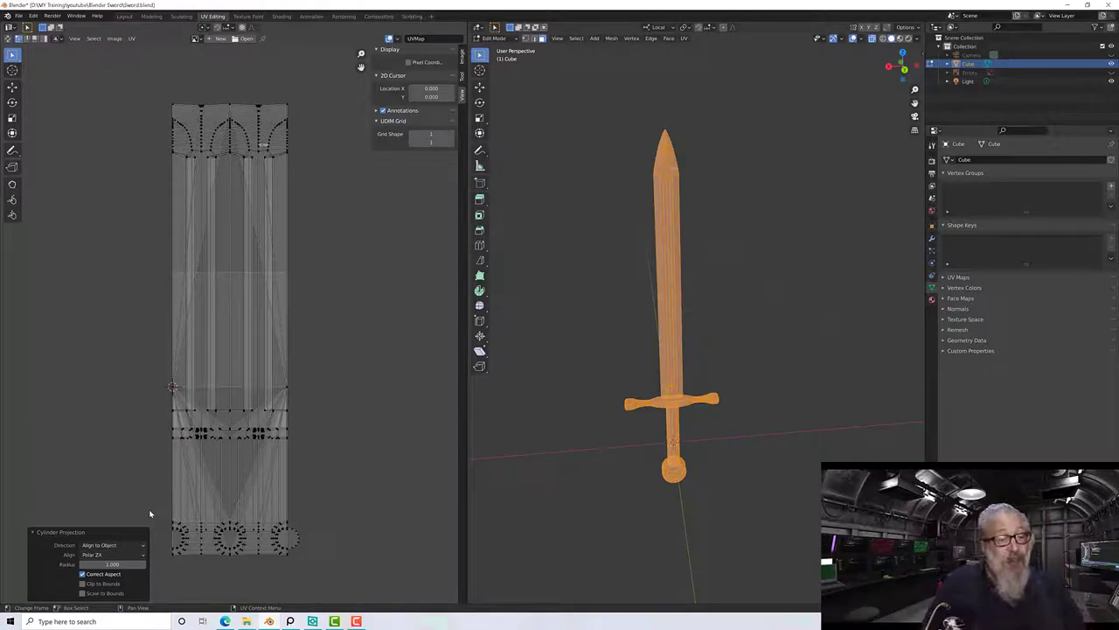
Try View on Equator with Polar ZY alignment, then View on Poles.
left_click(114, 545)
left_click(112, 556)
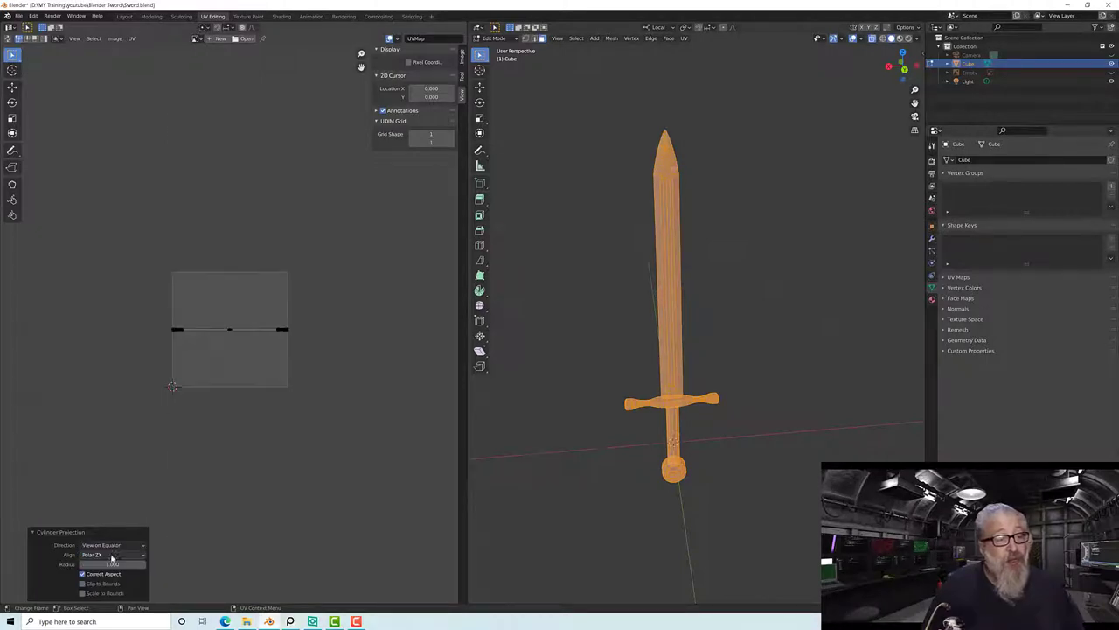
left_click(92, 555)
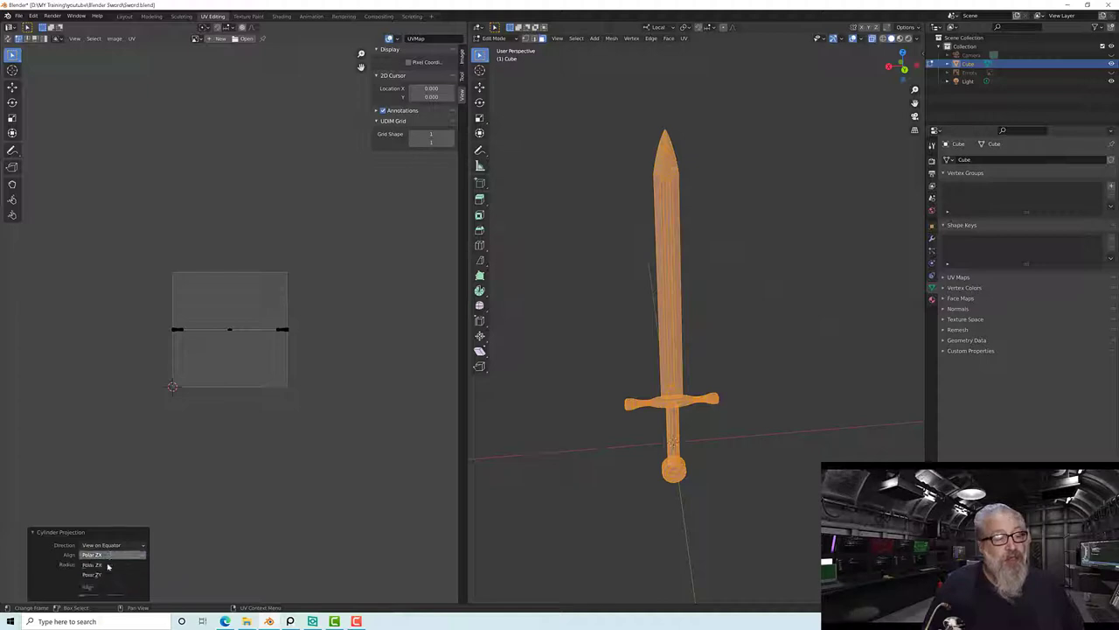
left_click(102, 574)
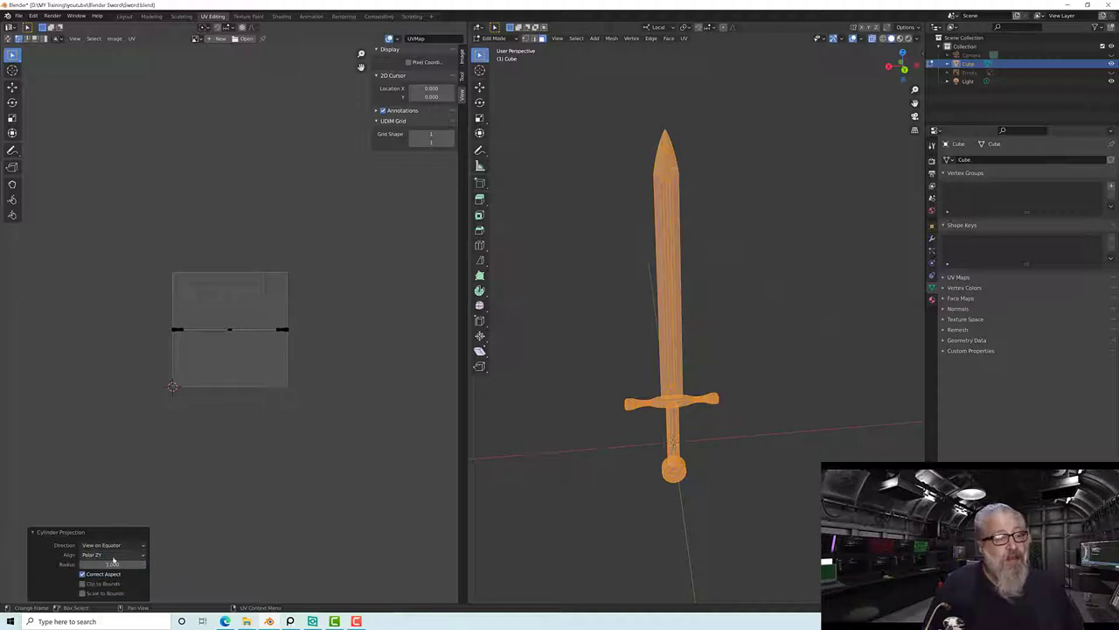
left_click(113, 546)
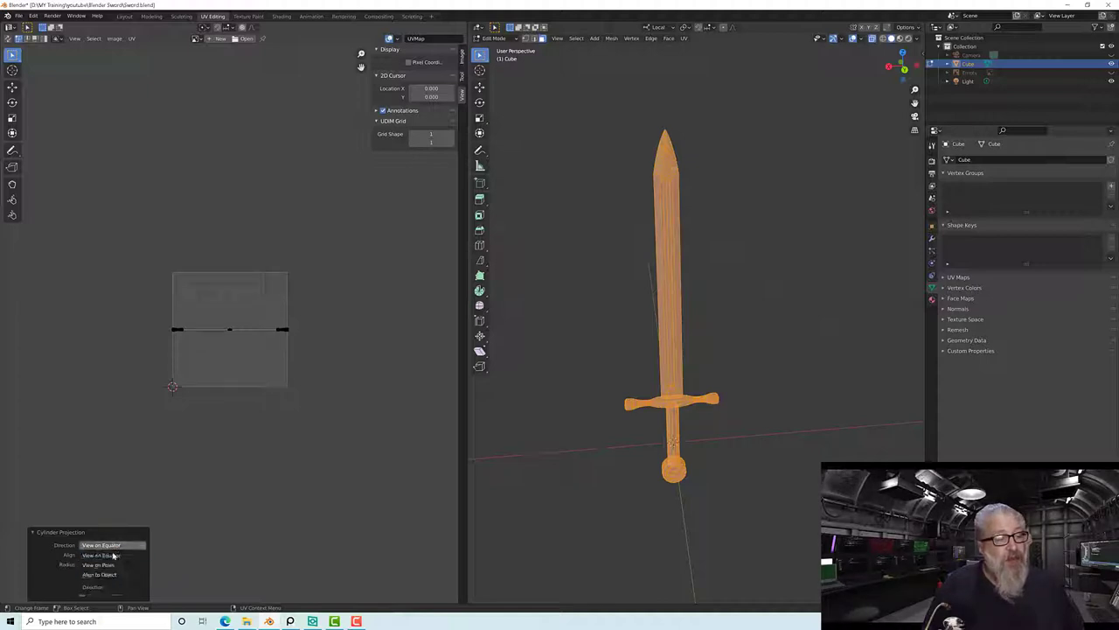
left_click(112, 565)
scroll(199, 428, "up", 1)
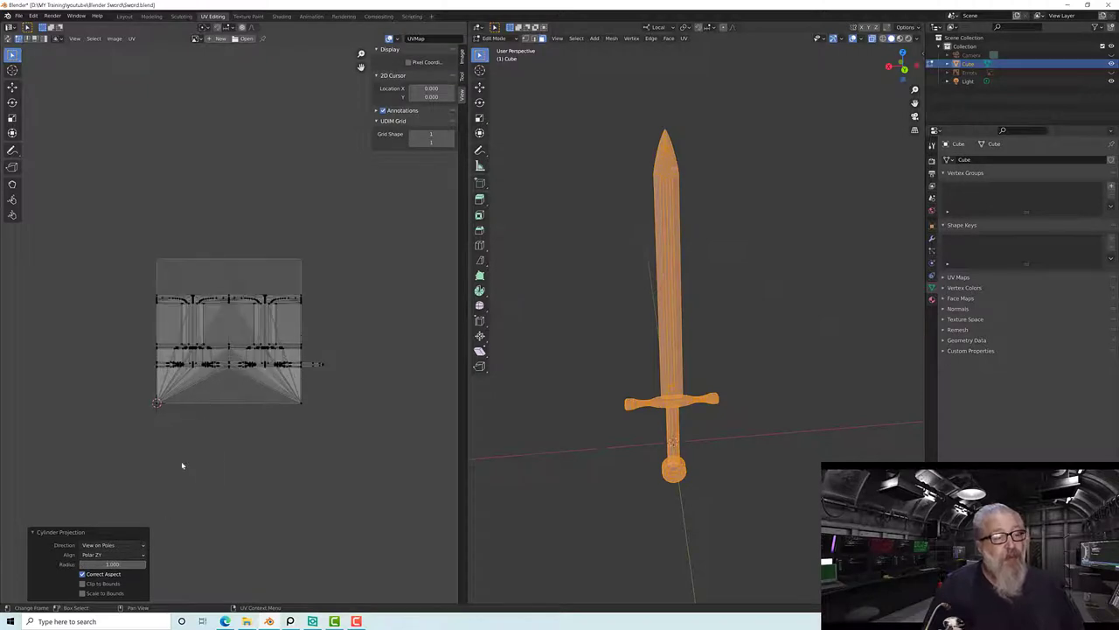
Set the cylinder projection to Align to Object with Polar ZX alignment.
left_click(112, 555)
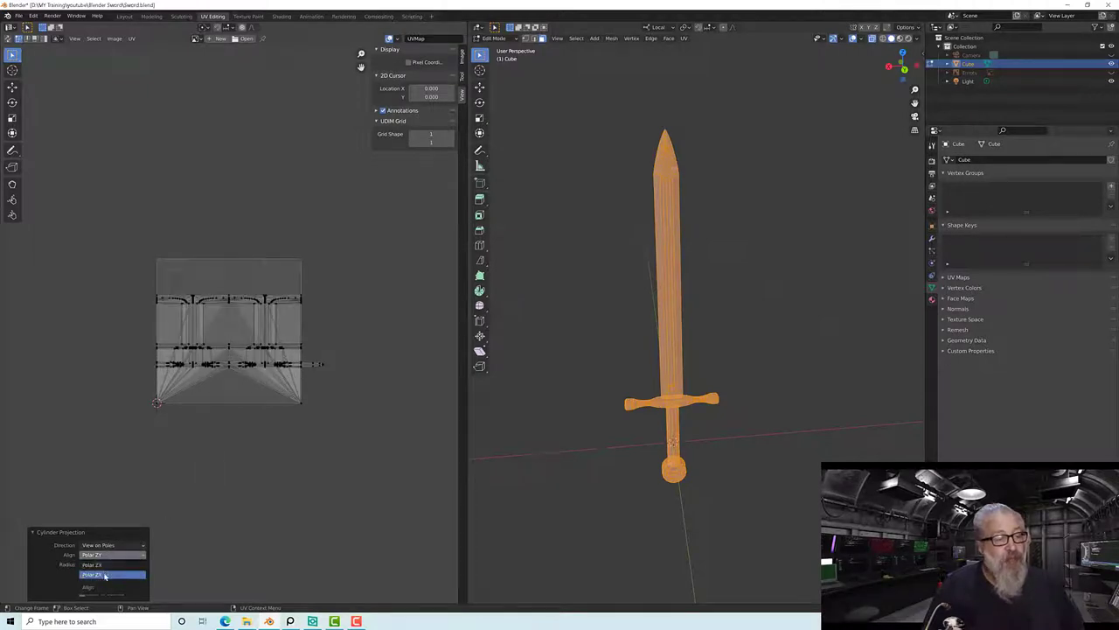
left_click(108, 571)
left_click(112, 545)
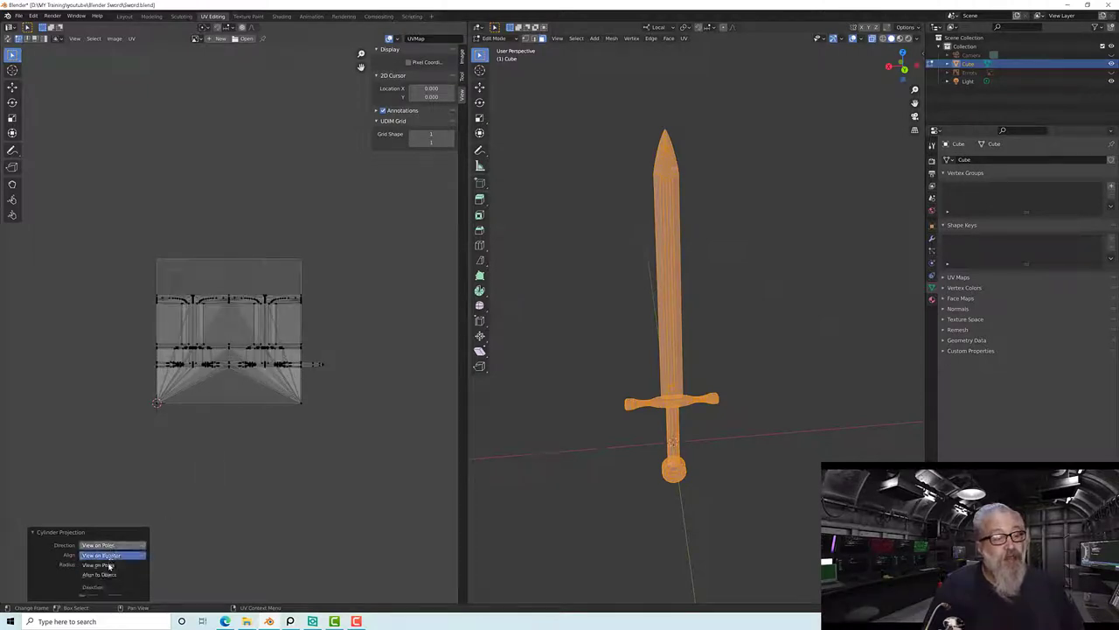
left_click(108, 575)
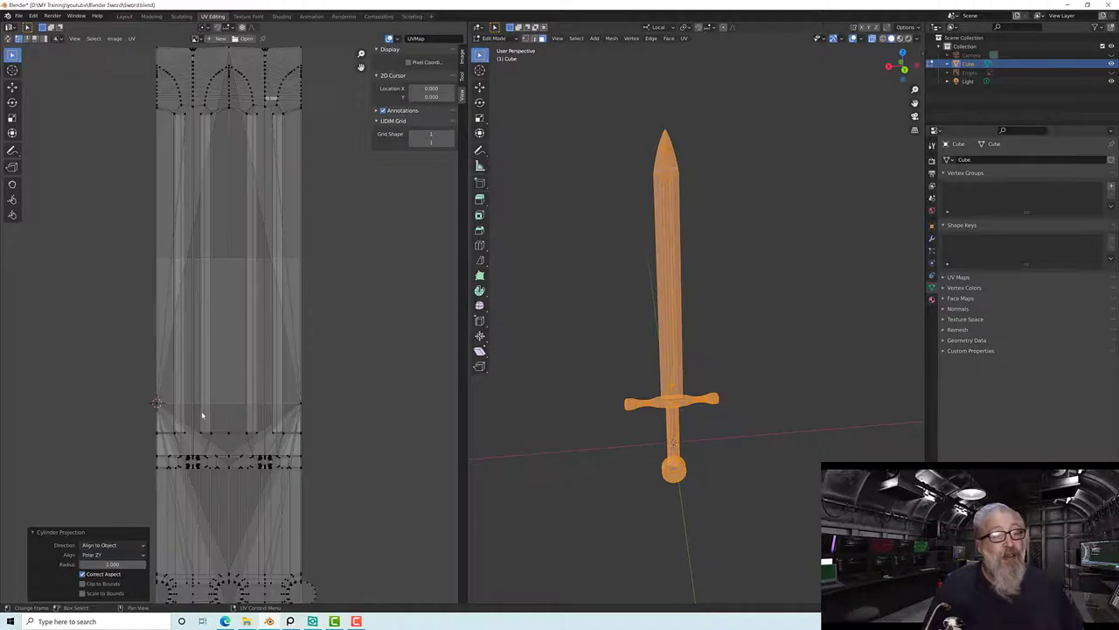
left_click(110, 555)
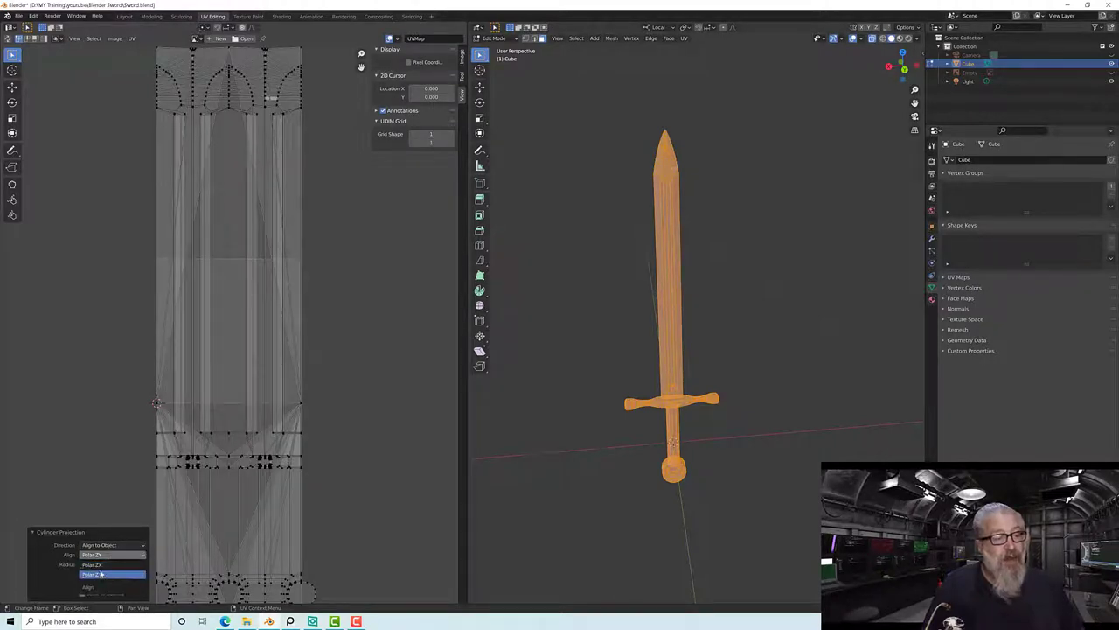
left_click(101, 566)
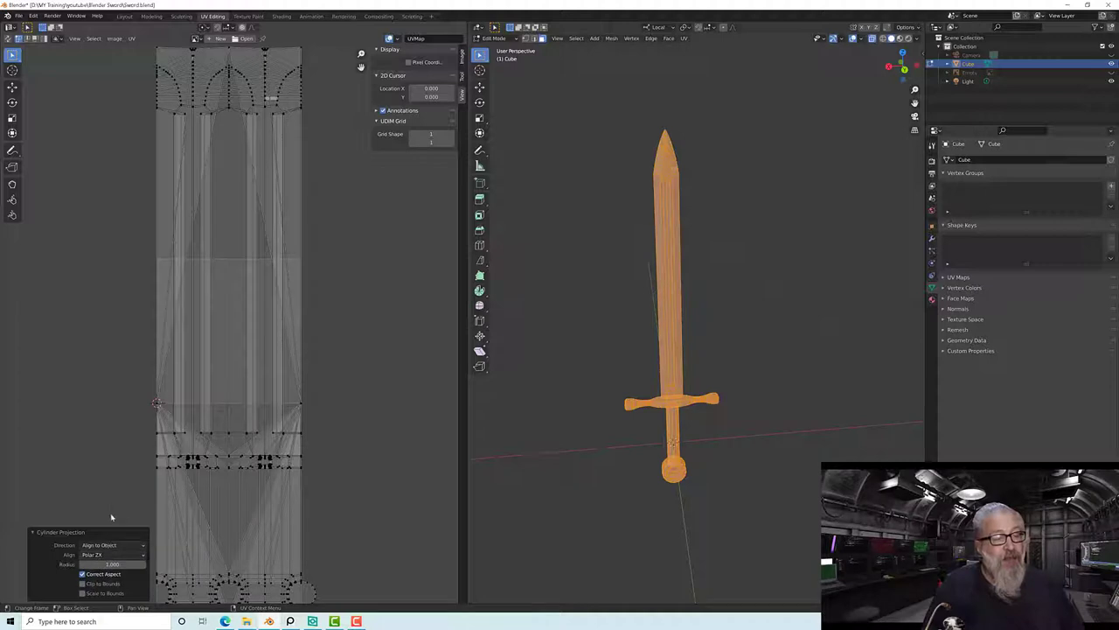
Change the projection radius to 2.000, keep Align to Object, and close the panel.
left_click(87, 564)
type("1.0")
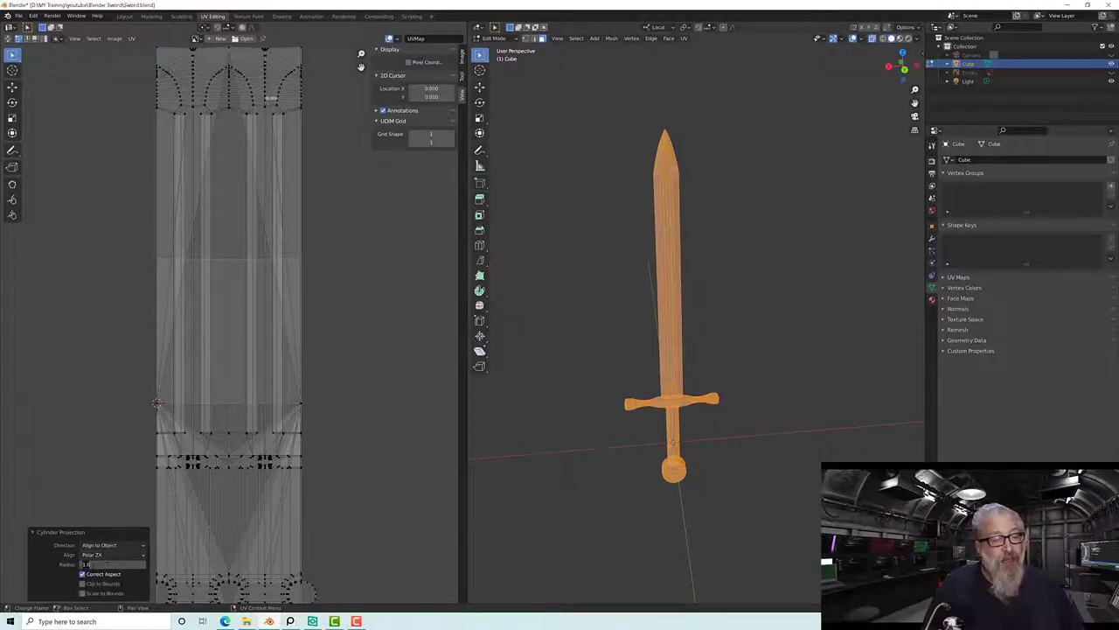
key("Return")
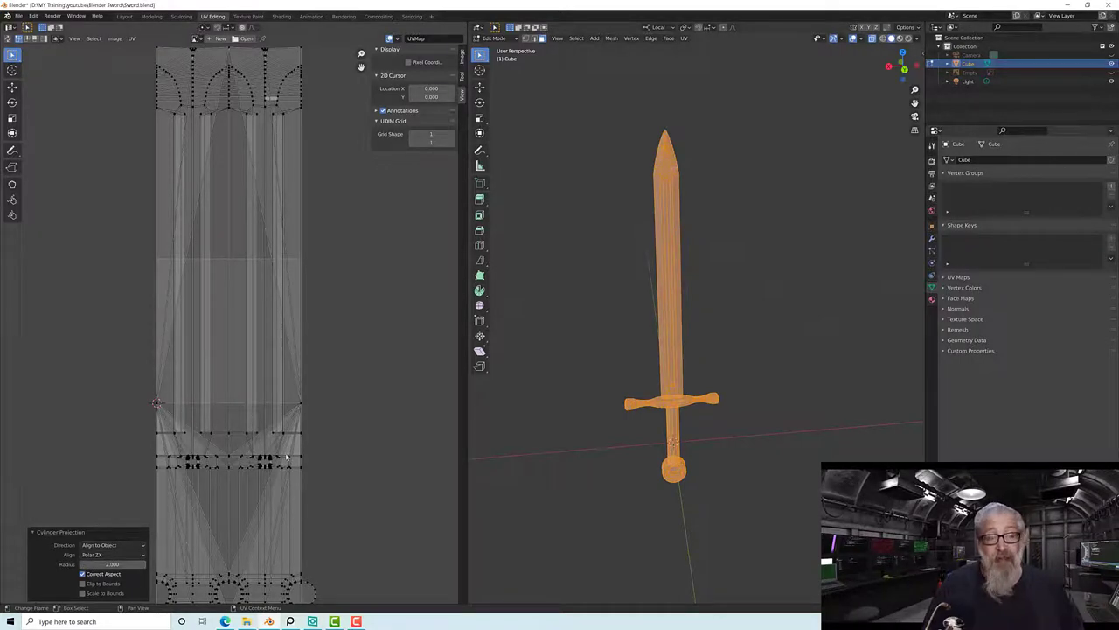
scroll(295, 449, "down", 1)
scroll(296, 449, "up", 1)
scroll(296, 449, "down", 1)
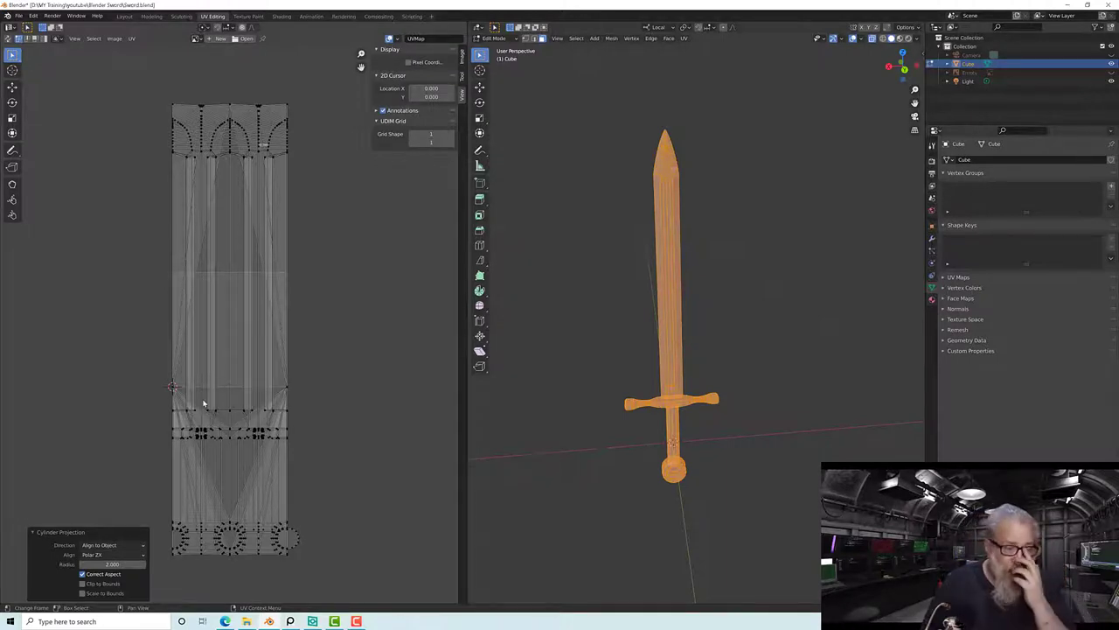
left_click(101, 545)
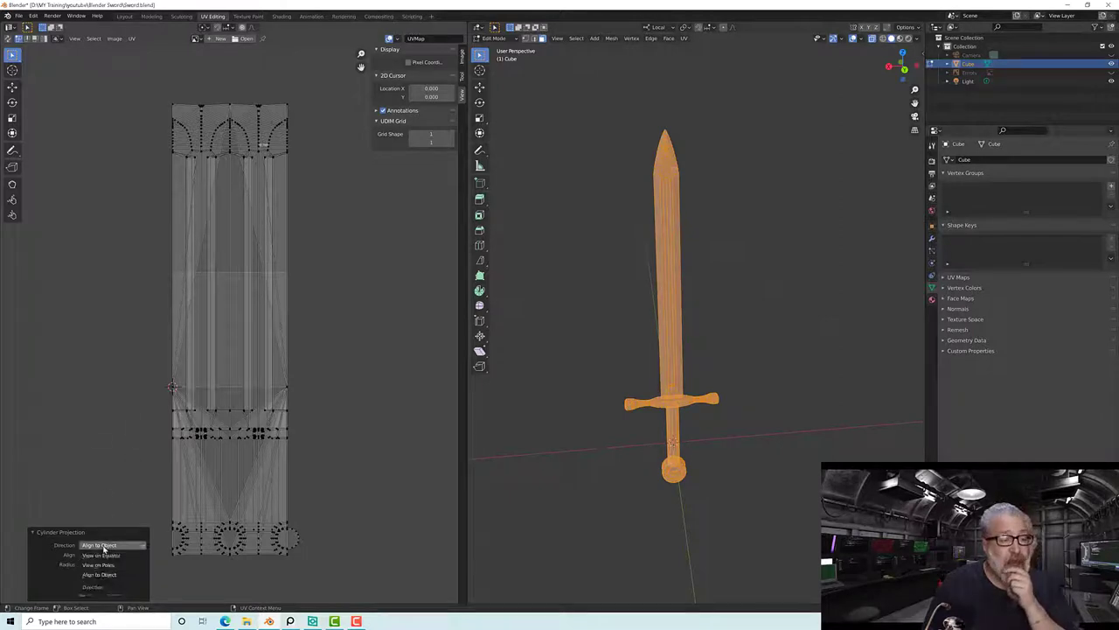
left_click(100, 574)
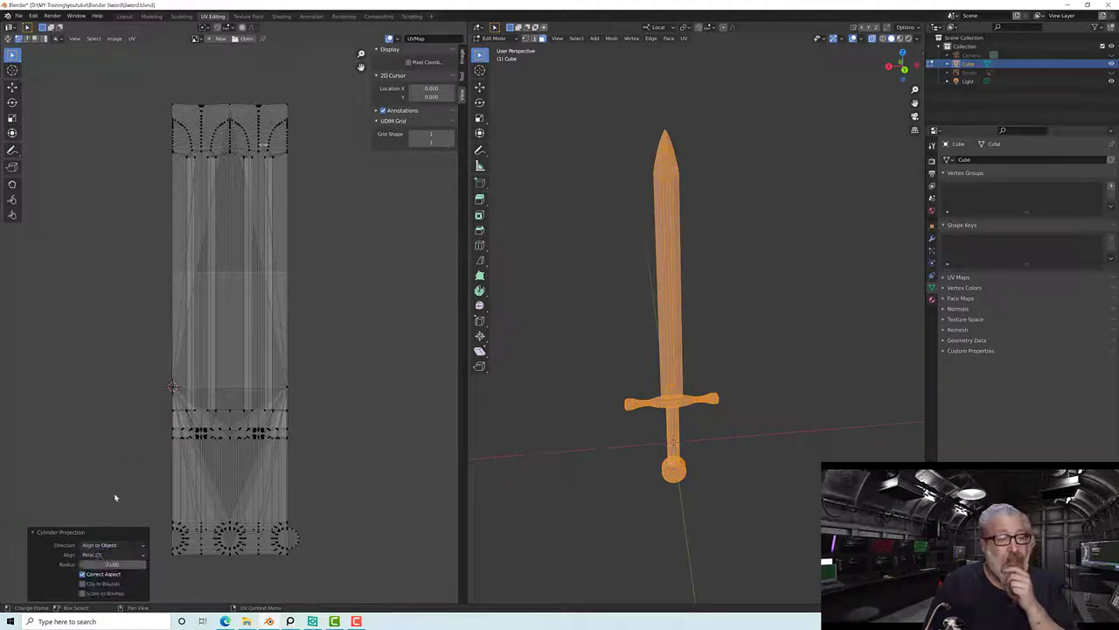
left_click(123, 446)
Re-unwrap the whole sword with the standard Conformal Unwrap.
key("u")
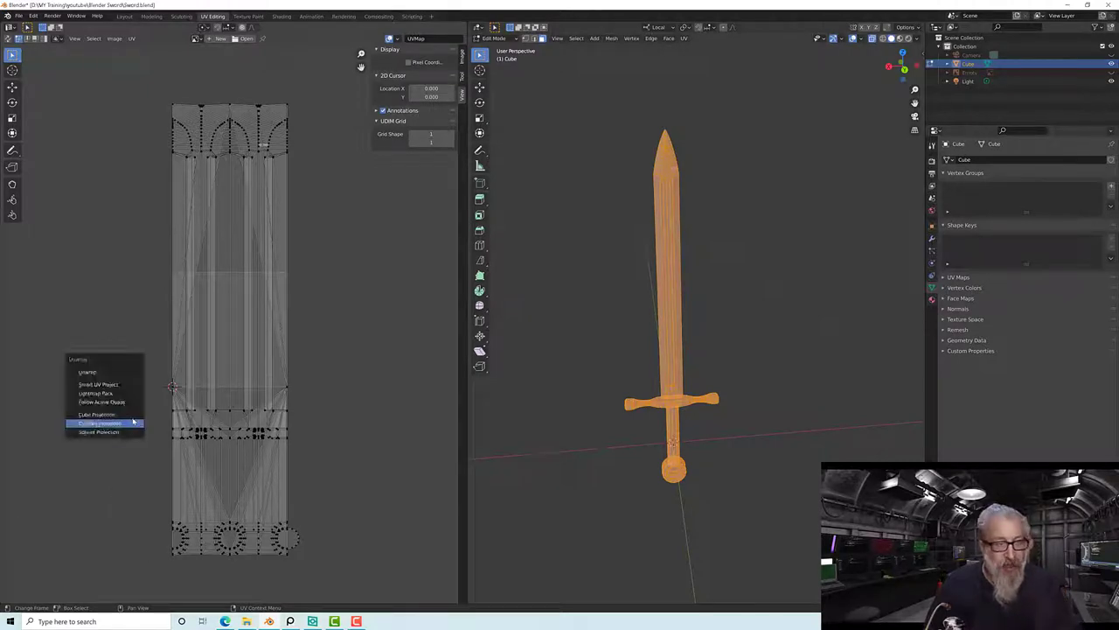
left_click(118, 378)
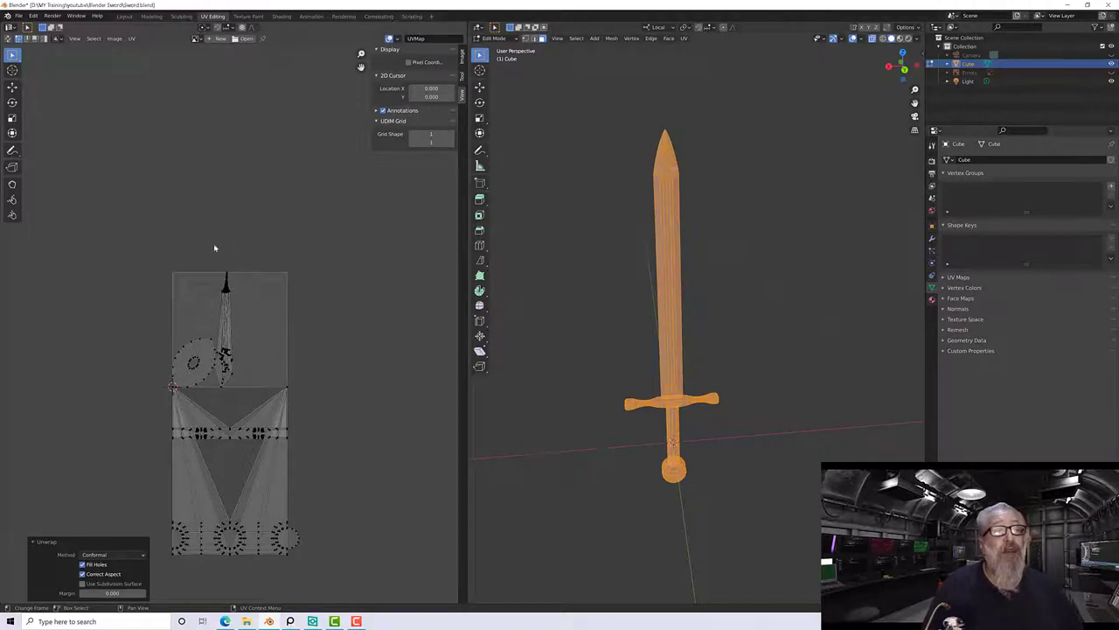
Smart UV Project the sword with the angle limit just above 30°, then return to Modeling.
key("u")
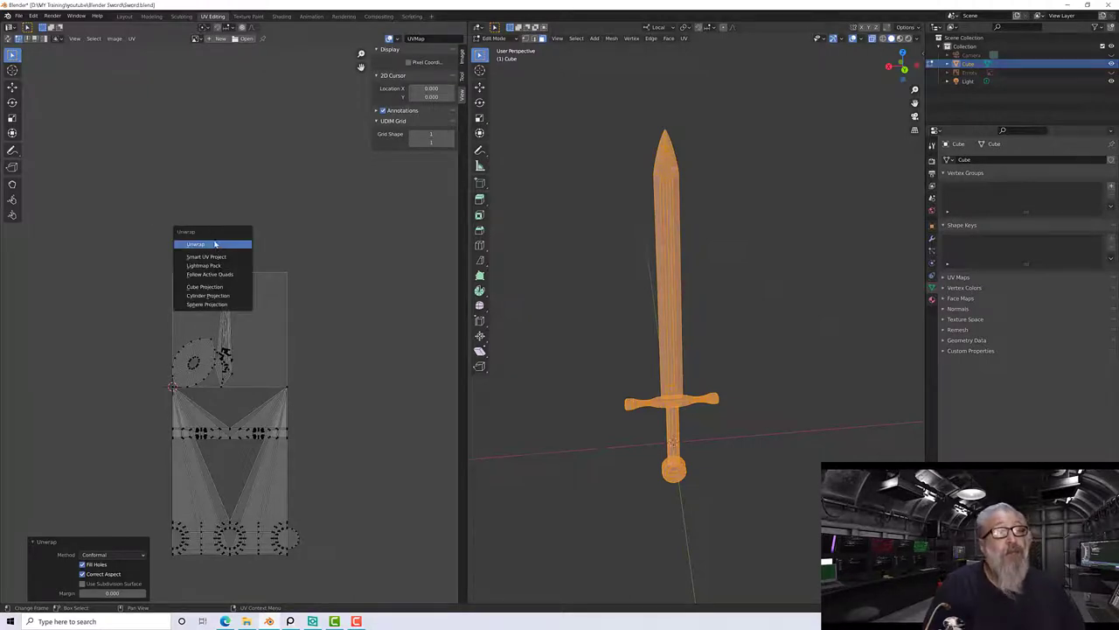
left_click(213, 258)
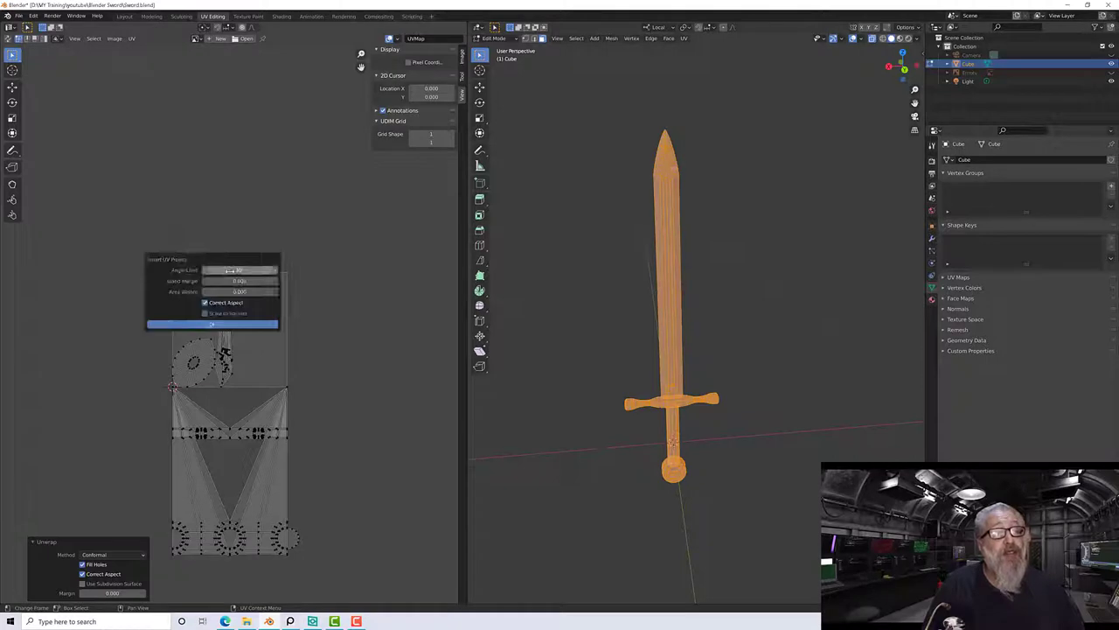
left_click_drag(232, 270, 238, 269)
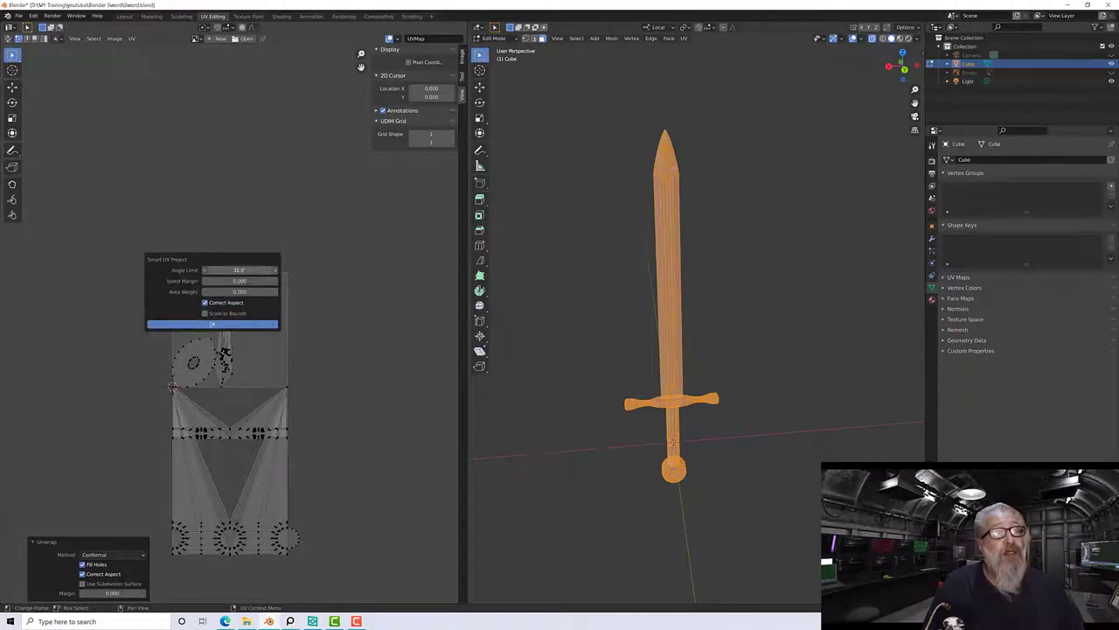
left_click(225, 325)
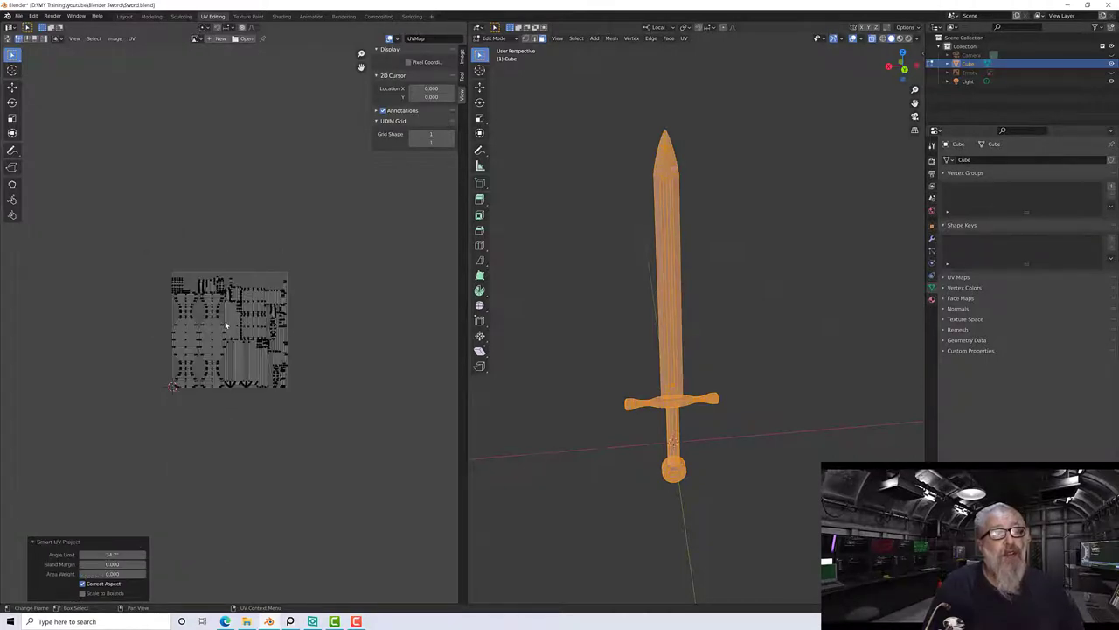
scroll(243, 329, "up", 5)
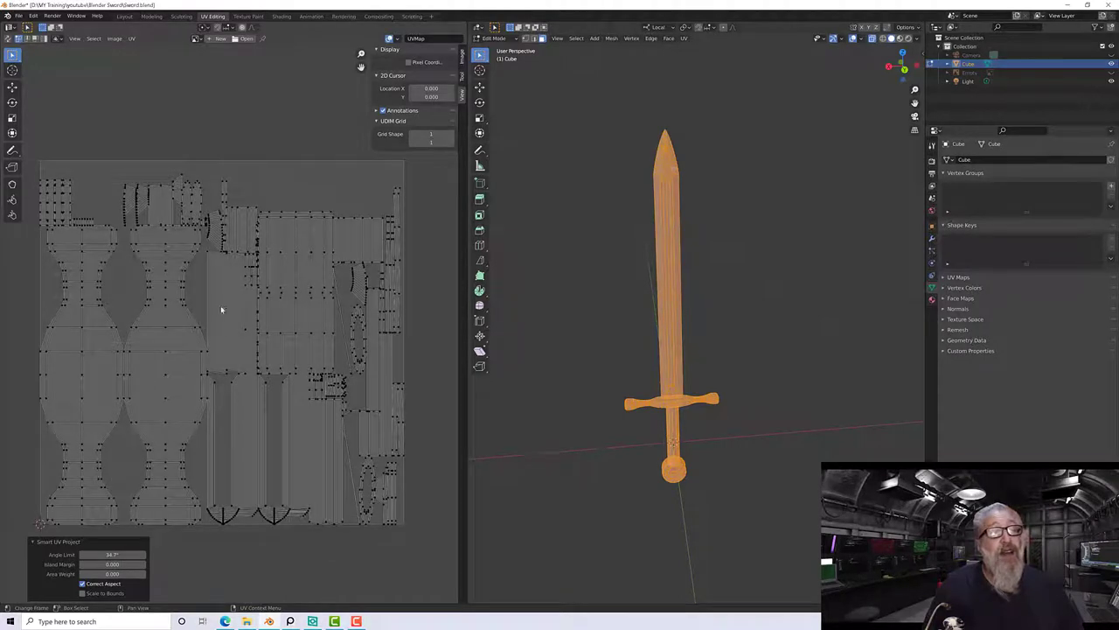
scroll(257, 298, "down", 2)
scroll(257, 298, "up", 1)
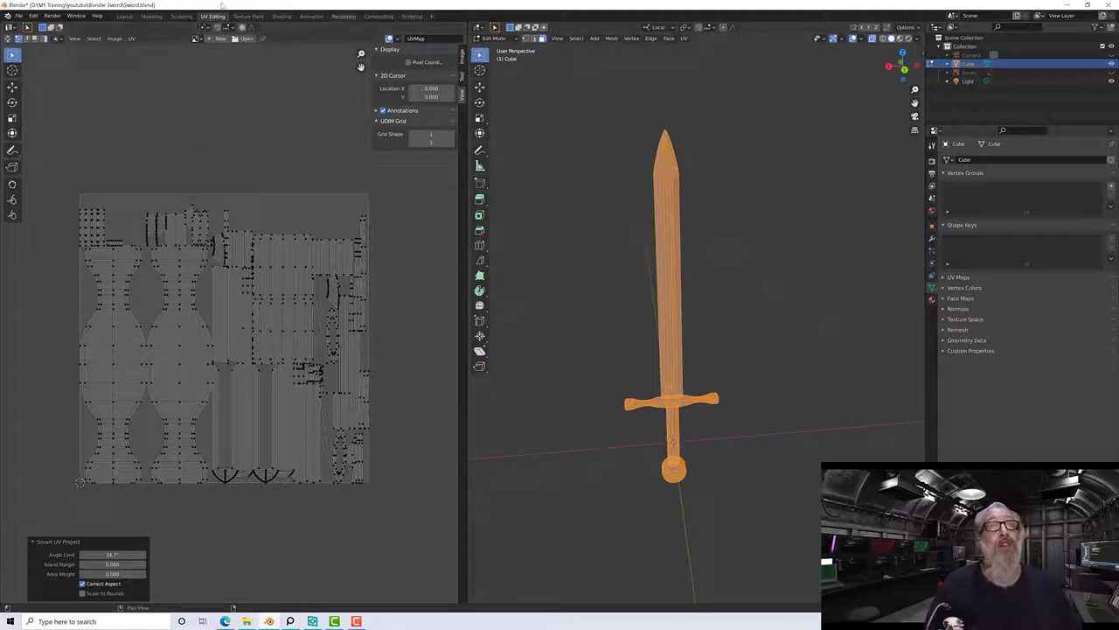
left_click(152, 15)
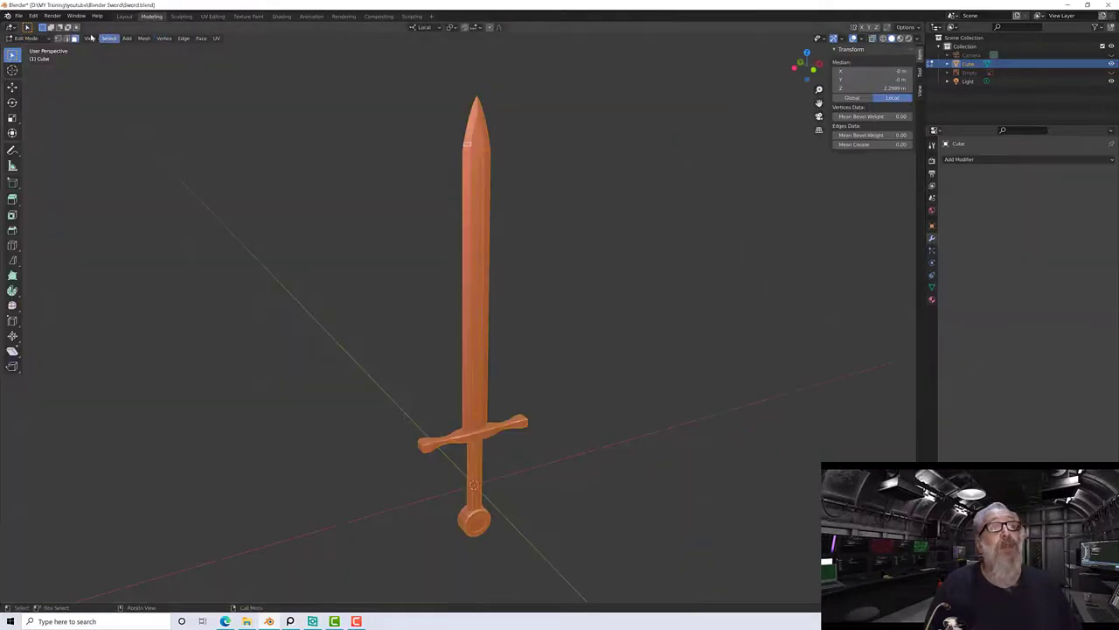
Switch to Object Mode and export the sword as Wavefront OBJ Sword_Projection.obj.
left_click(28, 39)
left_click(37, 49)
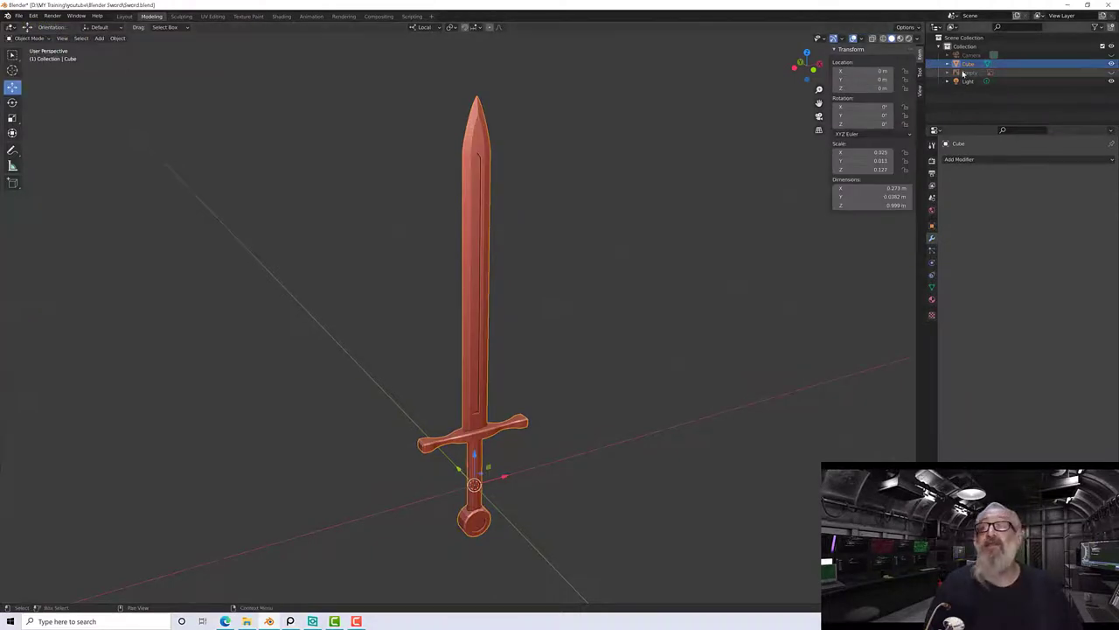
left_click(18, 16)
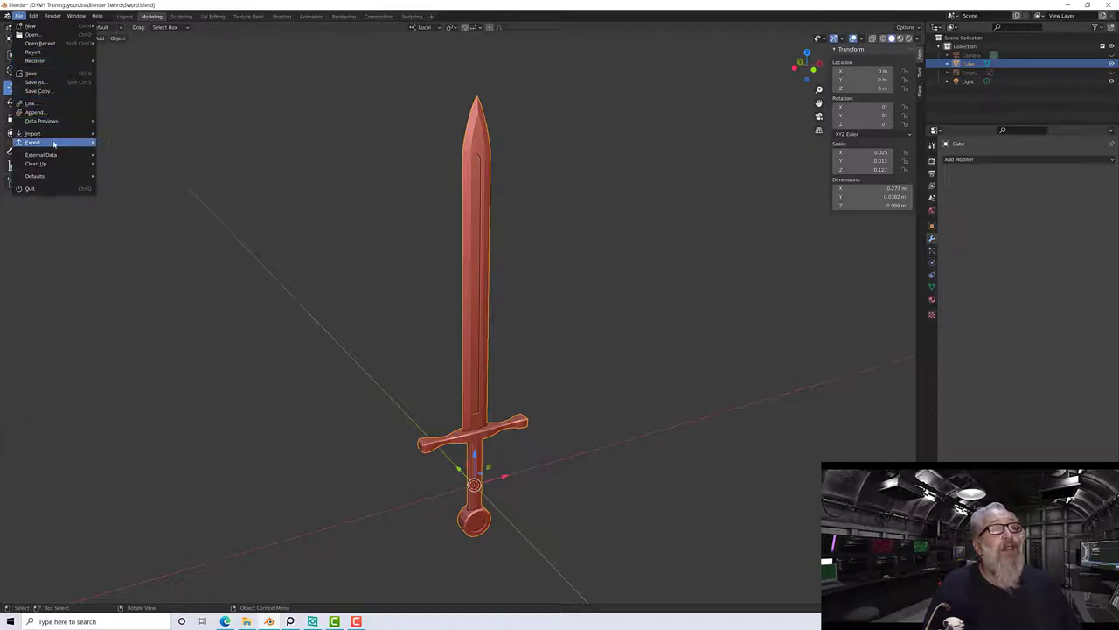
mouse_move(96, 141)
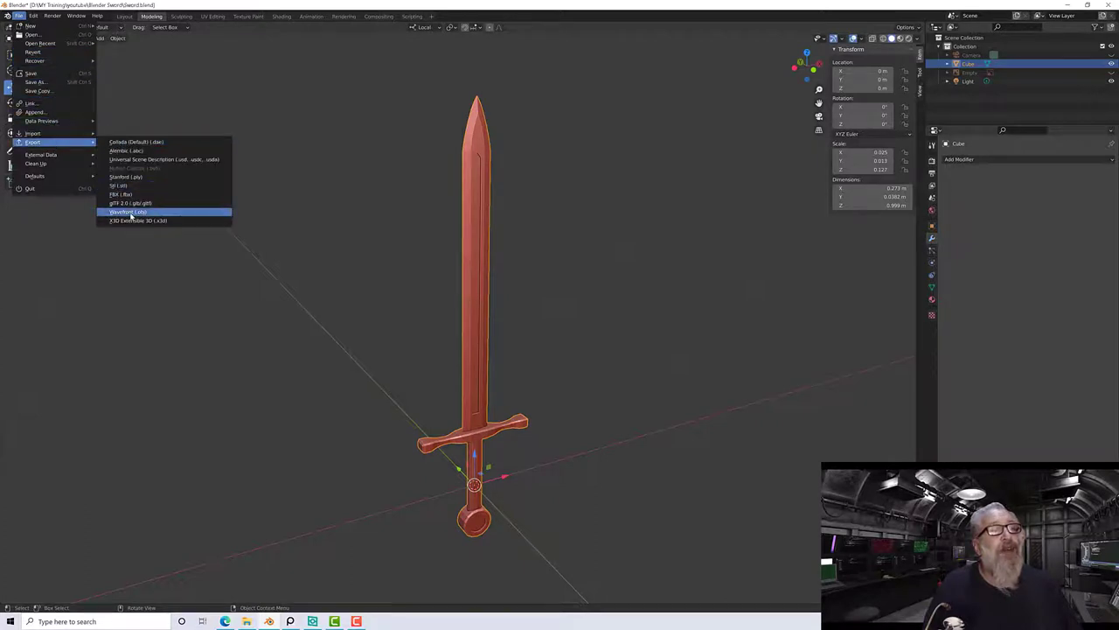
left_click(130, 212)
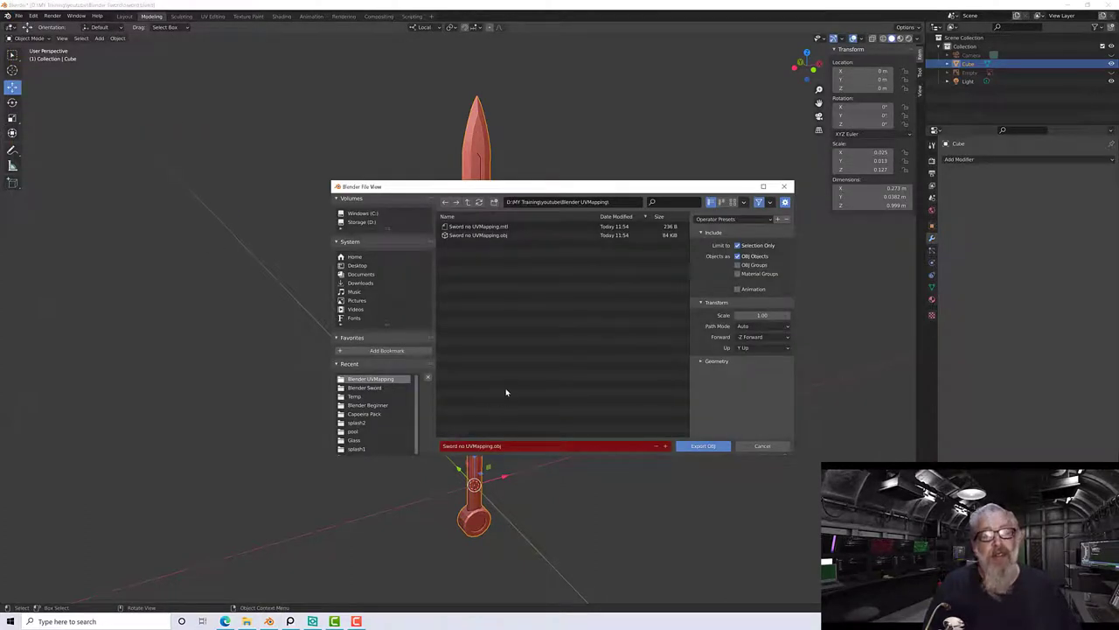
left_click(492, 446)
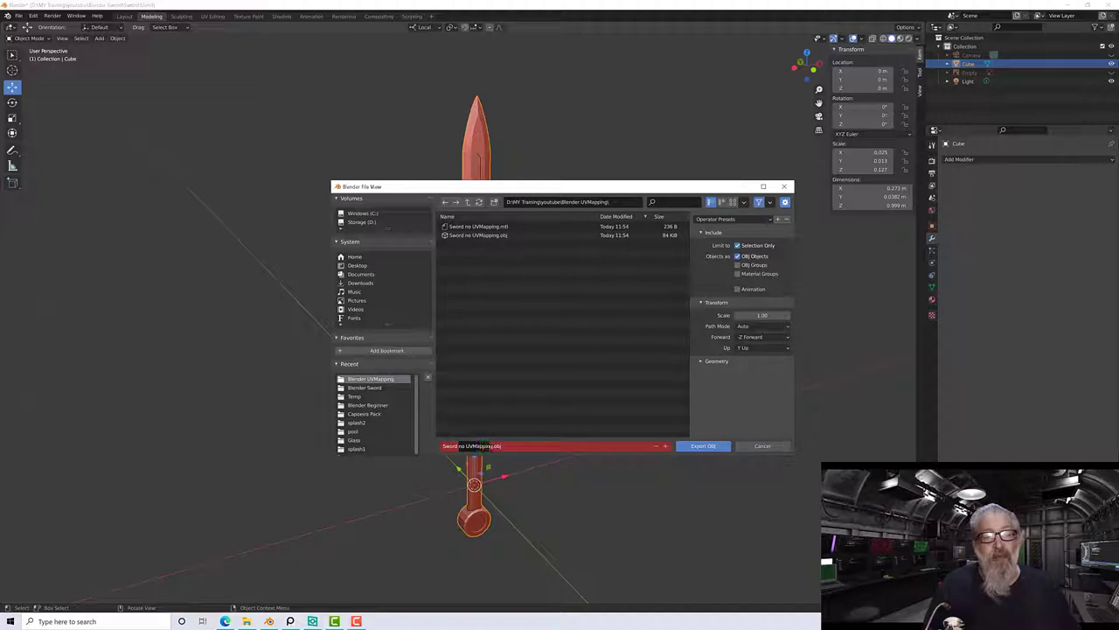
type("Hub")
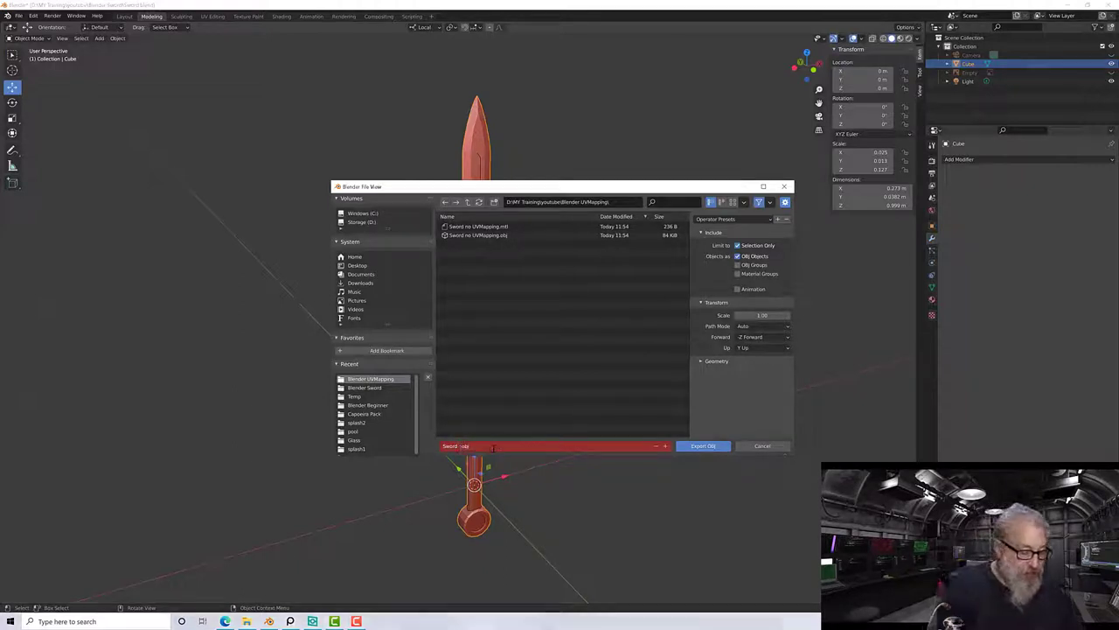
type("1")
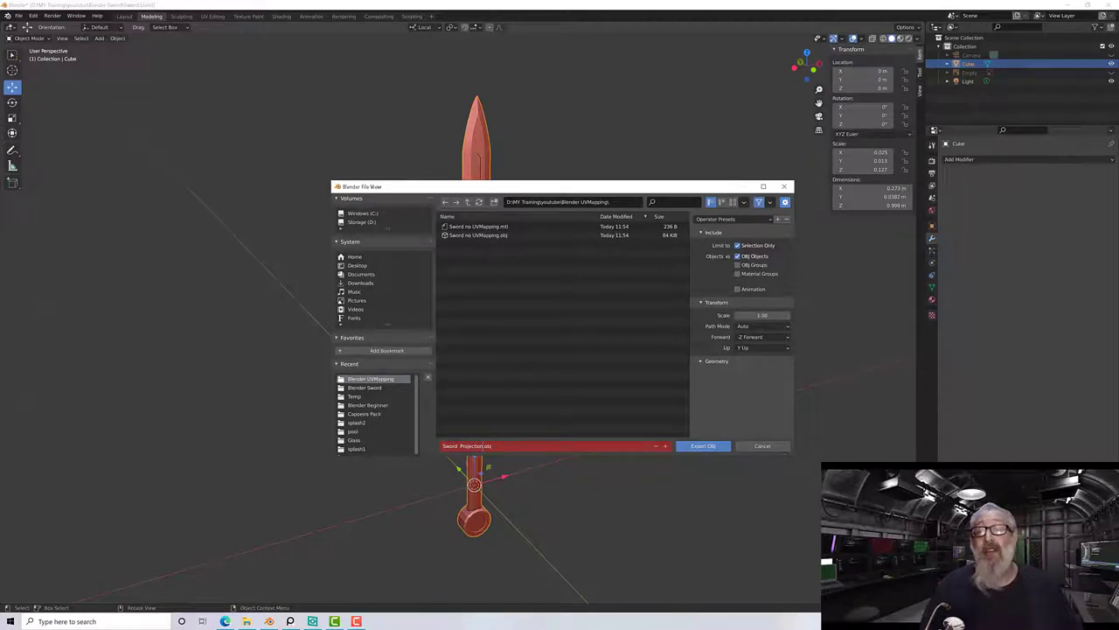
left_click(709, 447)
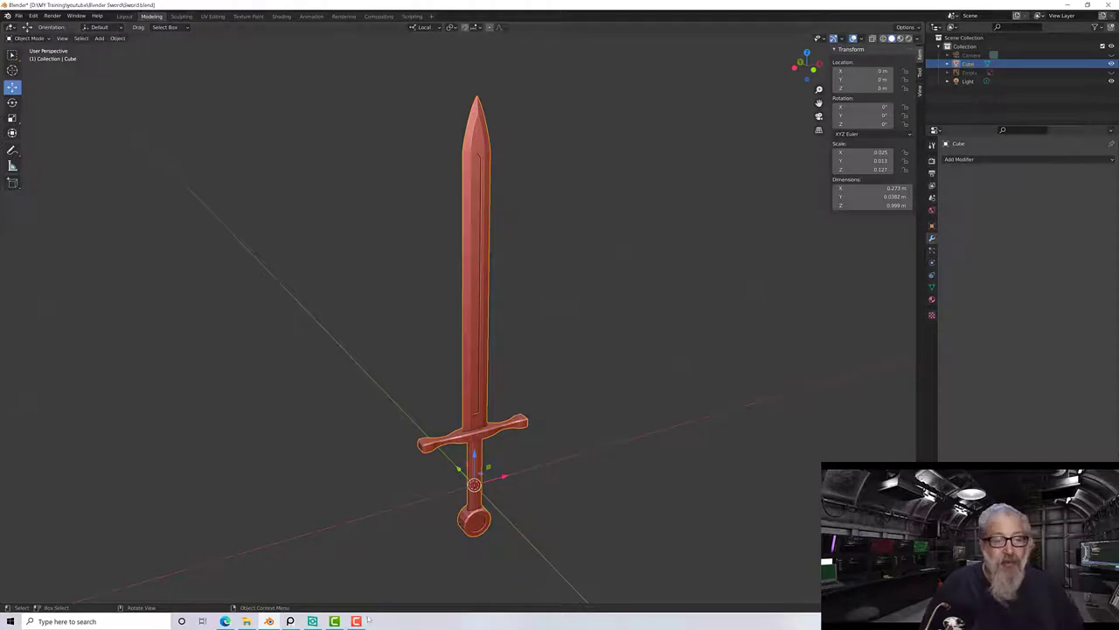
Orbit around the crossguard and turn the sword upright in the viewport.
mouse_move(356, 621)
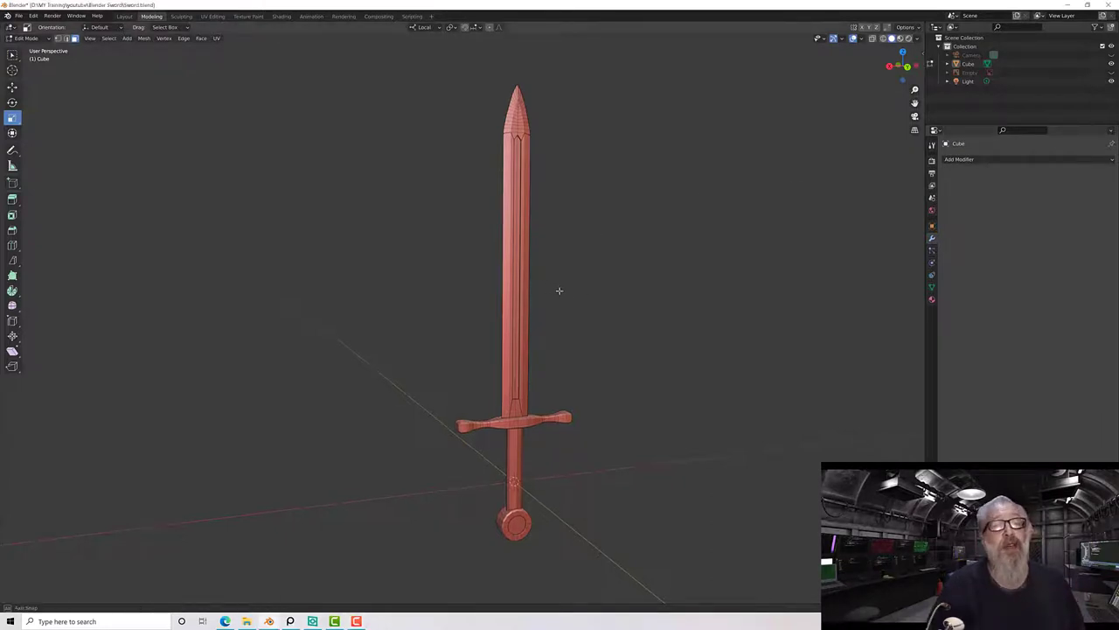
middle_click_drag(560, 290, 488, 422)
scroll(488, 421, "up", 5)
middle_click_drag(489, 460, 613, 362)
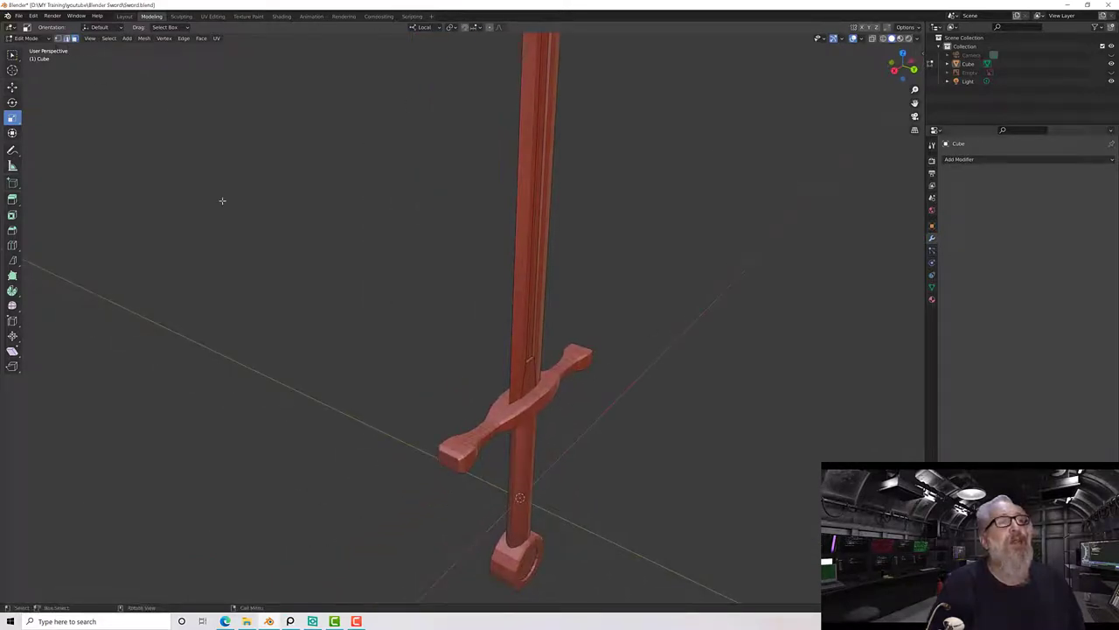
middle_click_drag(411, 280, 459, 496)
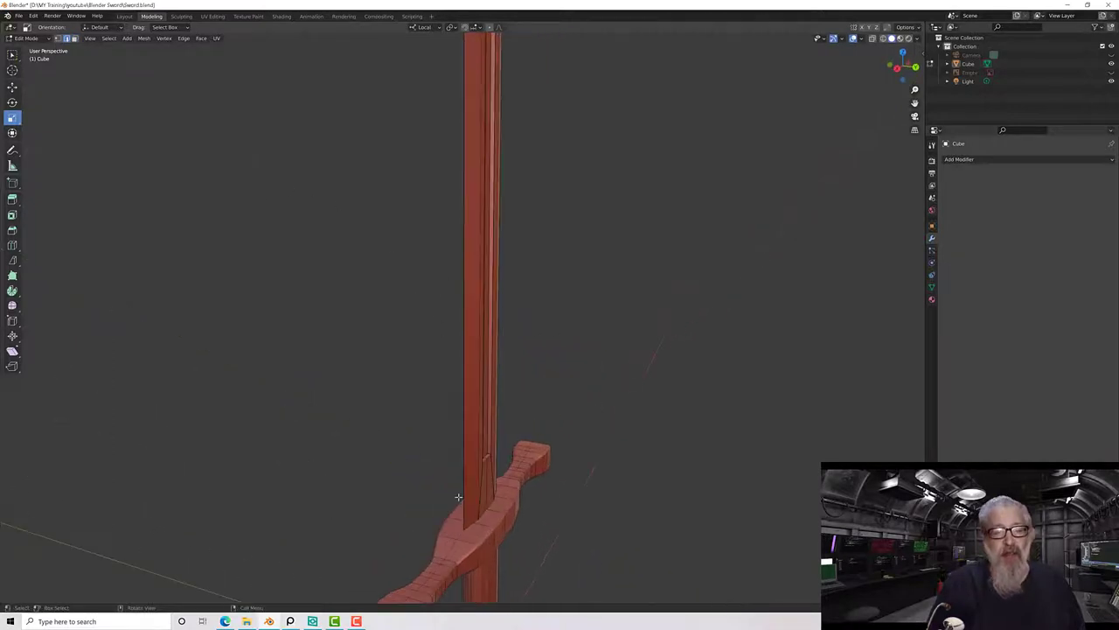
scroll(450, 215, "down", 5)
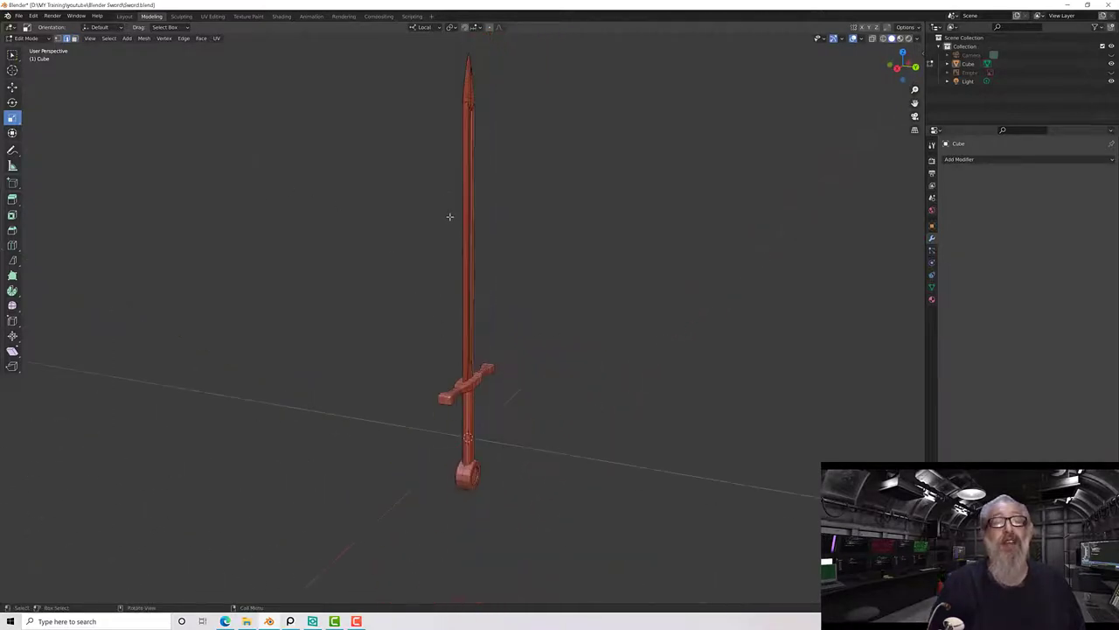
middle_click_drag(450, 216, 382, 324)
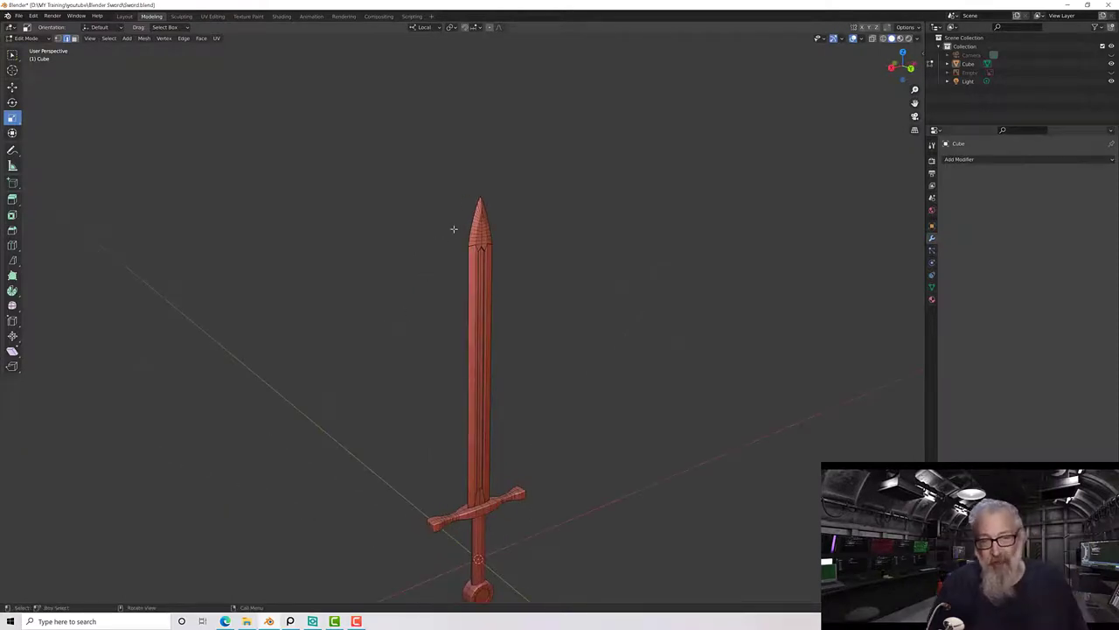
Select an edge at the blade tip, frame it close up, then clear the selection.
left_click(469, 239)
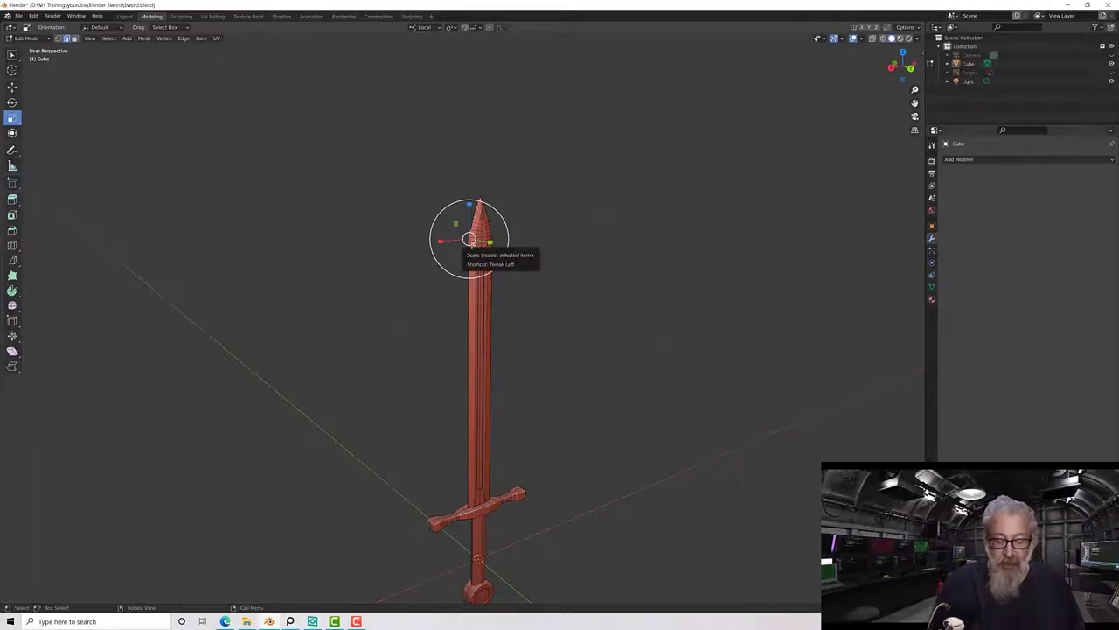
key("KP_Decimal")
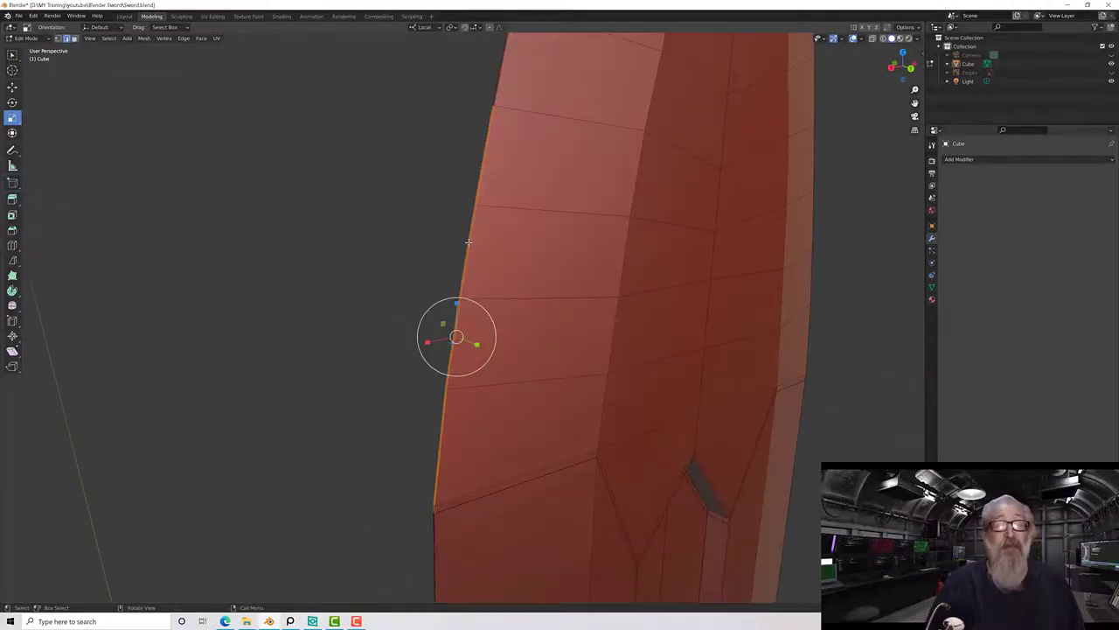
mouse_move(473, 254)
middle_mouse_down()
mouse_move(514, 262)
mouse_move(495, 281)
mouse_move(460, 271)
middle_mouse_up()
key("alt+a")
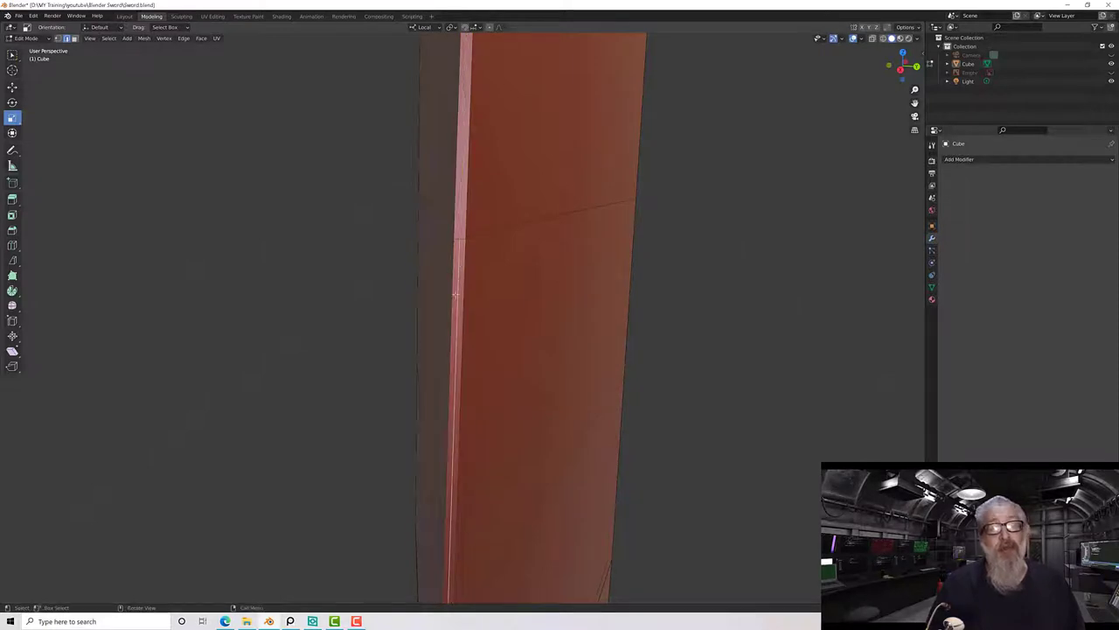
scroll(455, 285, "down", 8)
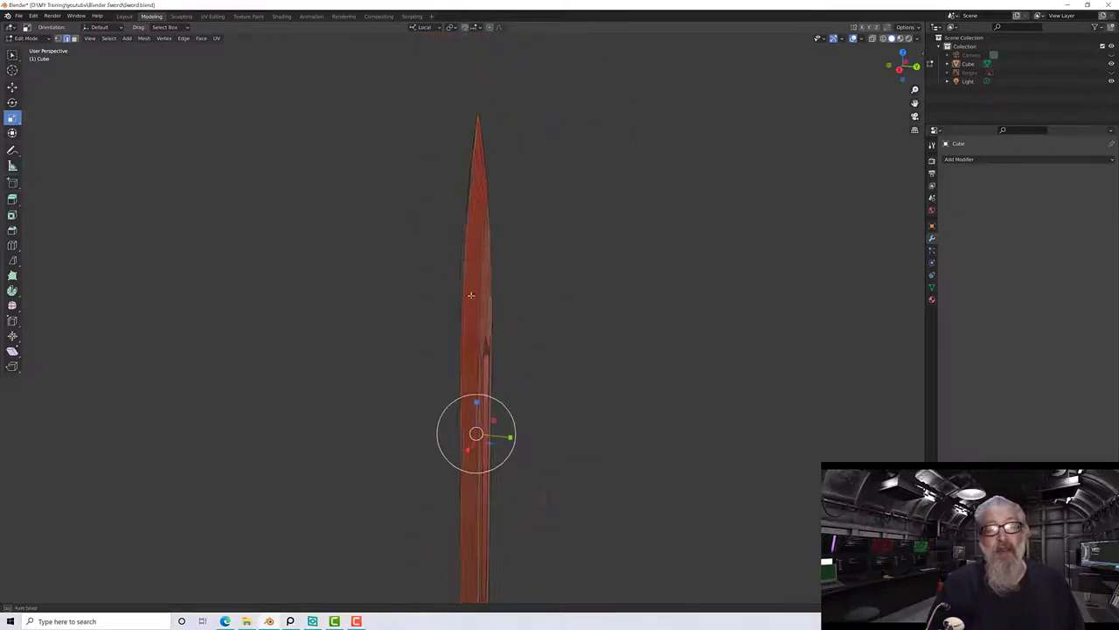
Mark the selected blade-groove edges as UV seams and orbit out to view the crossguard.
middle_click_drag(455, 286, 394, 255)
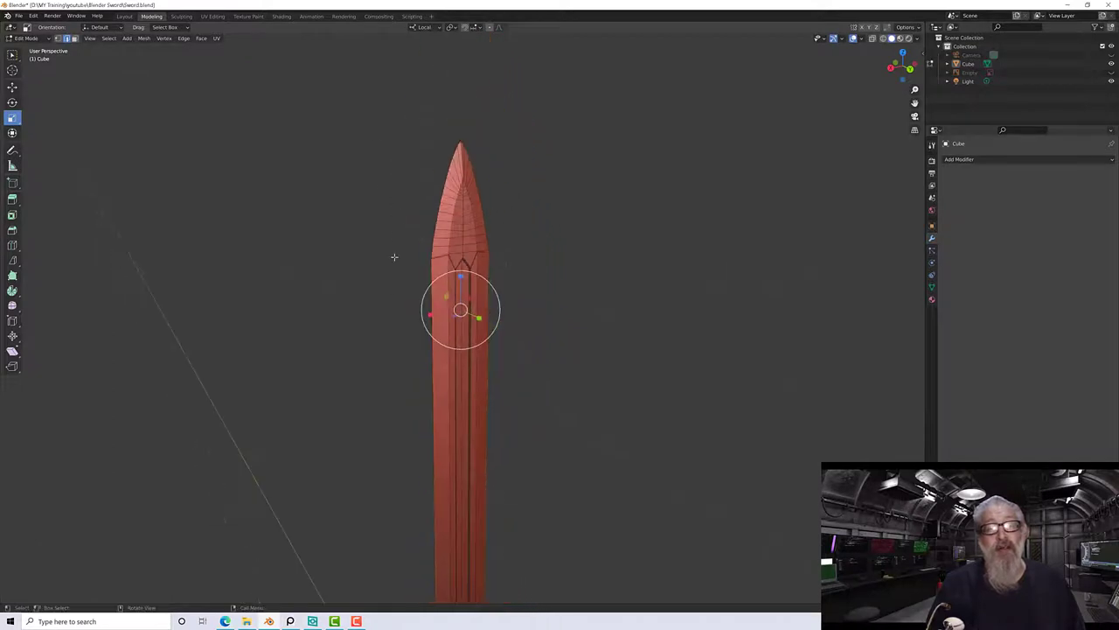
scroll(410, 299, "up", 5)
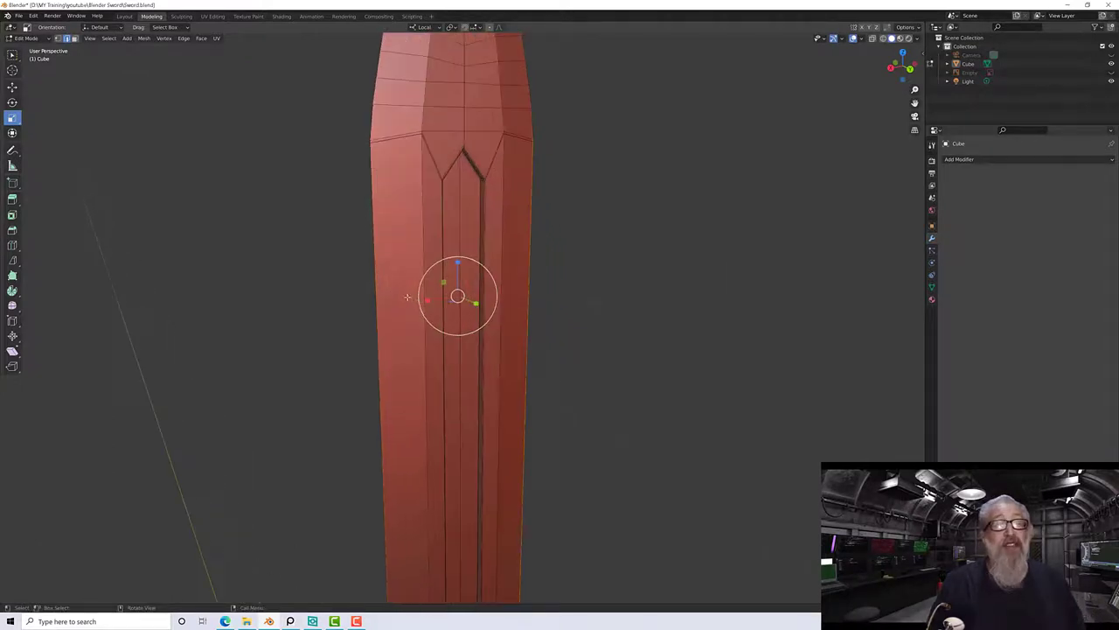
right_click(345, 299)
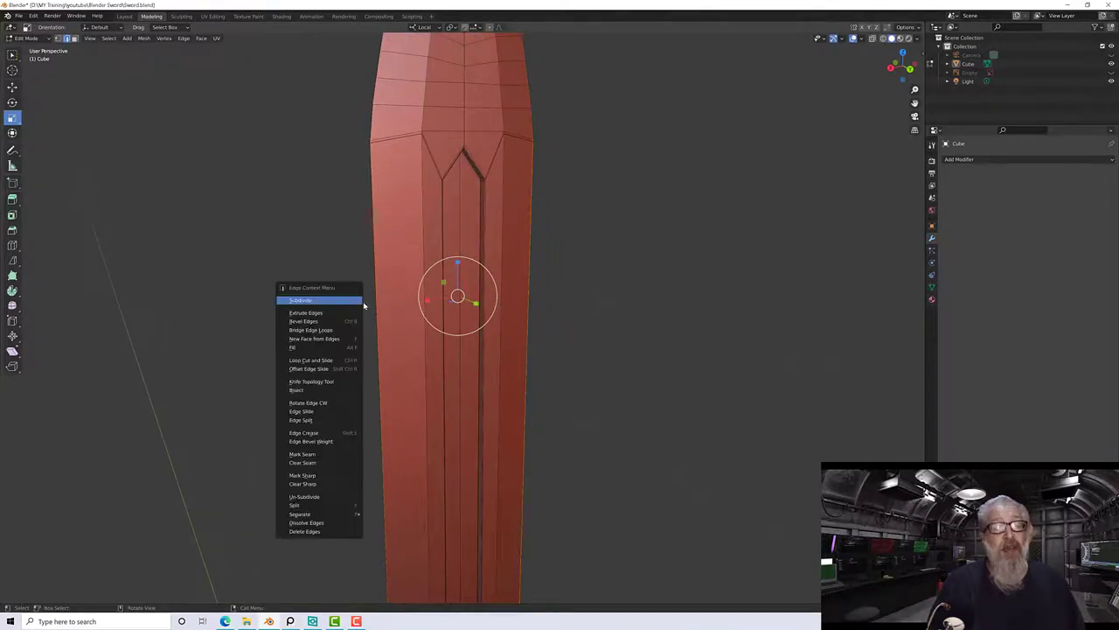
left_click(328, 455)
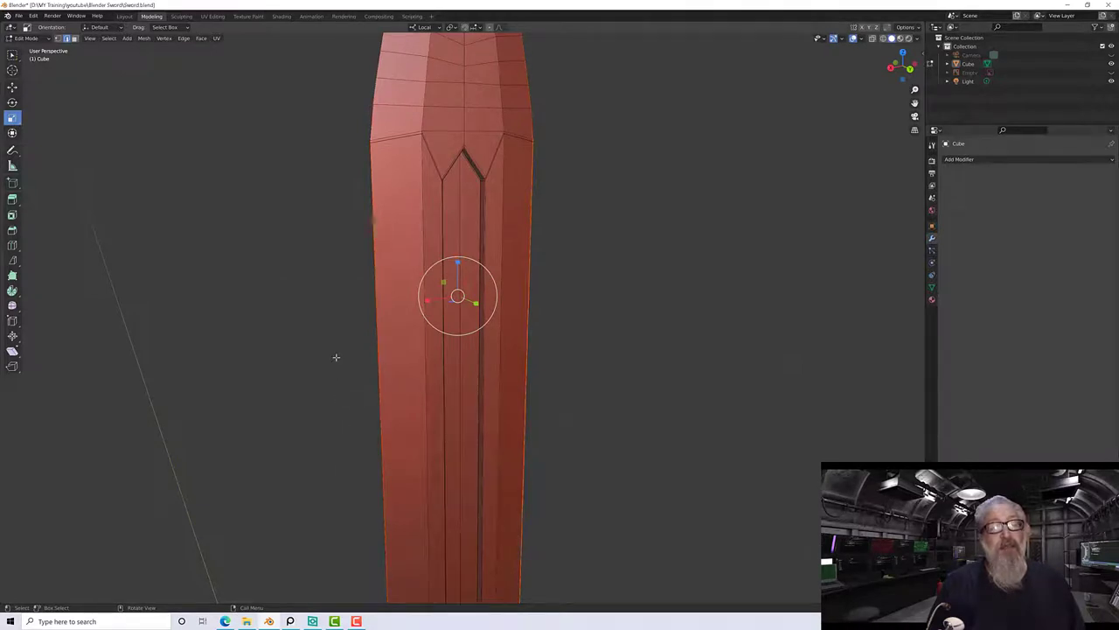
middle_click_drag(336, 357, 371, 186)
scroll(282, 362, "down", 6)
scroll(371, 186, "up", 3)
scroll(550, 376, "up", 4)
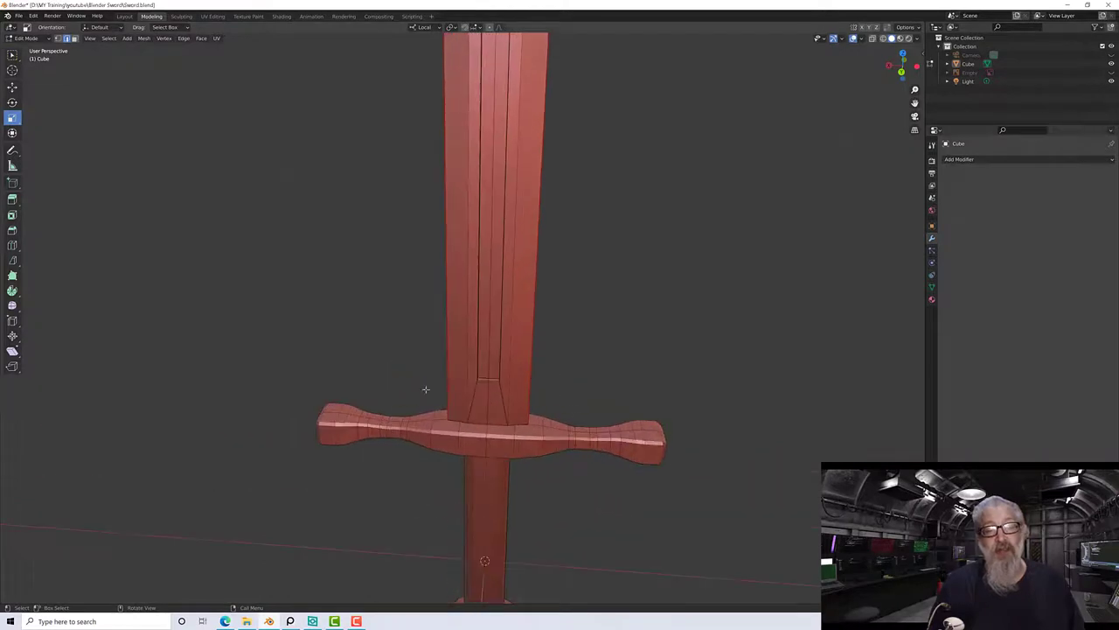
middle_click_drag(425, 388, 446, 345)
scroll(425, 391, "down", 3)
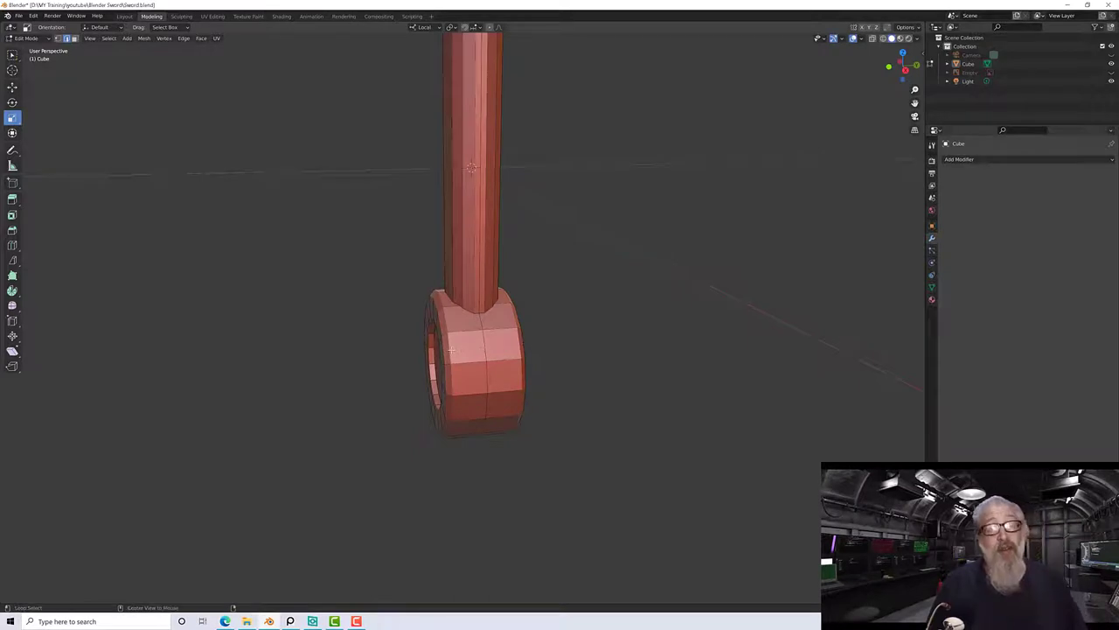
Select a ring of edges around the pommel and mark it as a UV seam.
key("c")
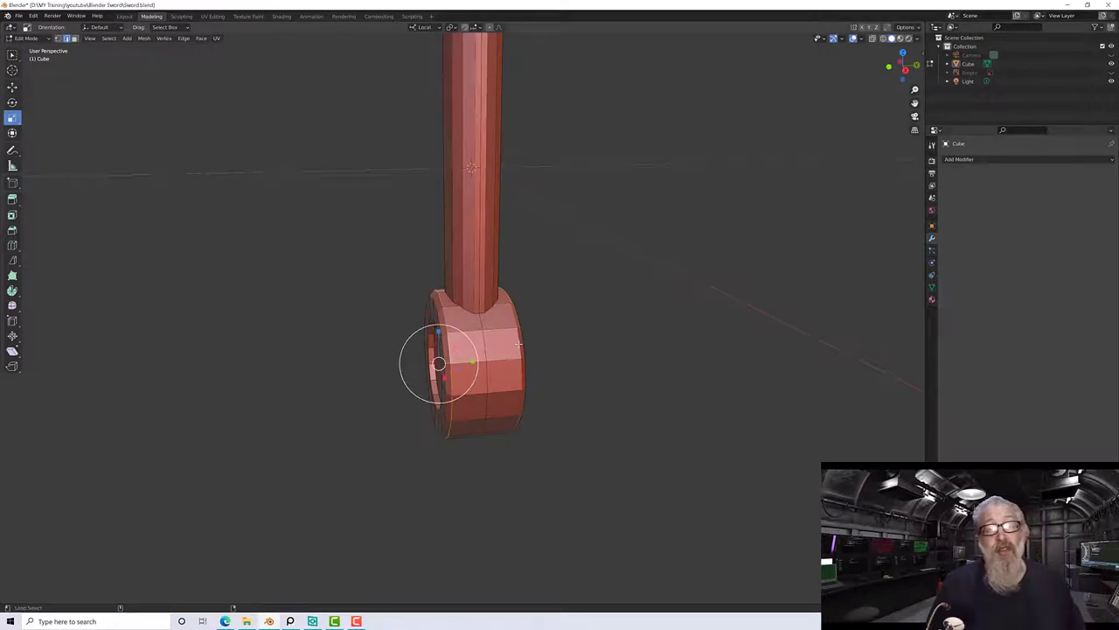
left_click(519, 345, "alt")
right_click(560, 336)
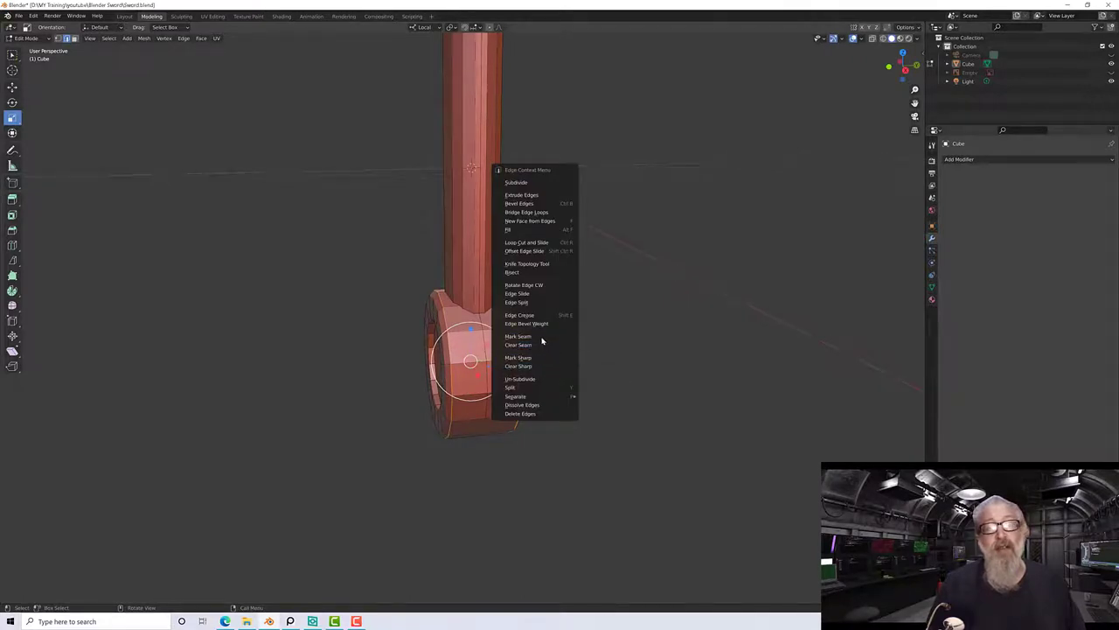
left_click(547, 336)
Mark a lengthwise edge loop along the grip as a UV seam.
middle_click_drag(562, 337, 412, 280)
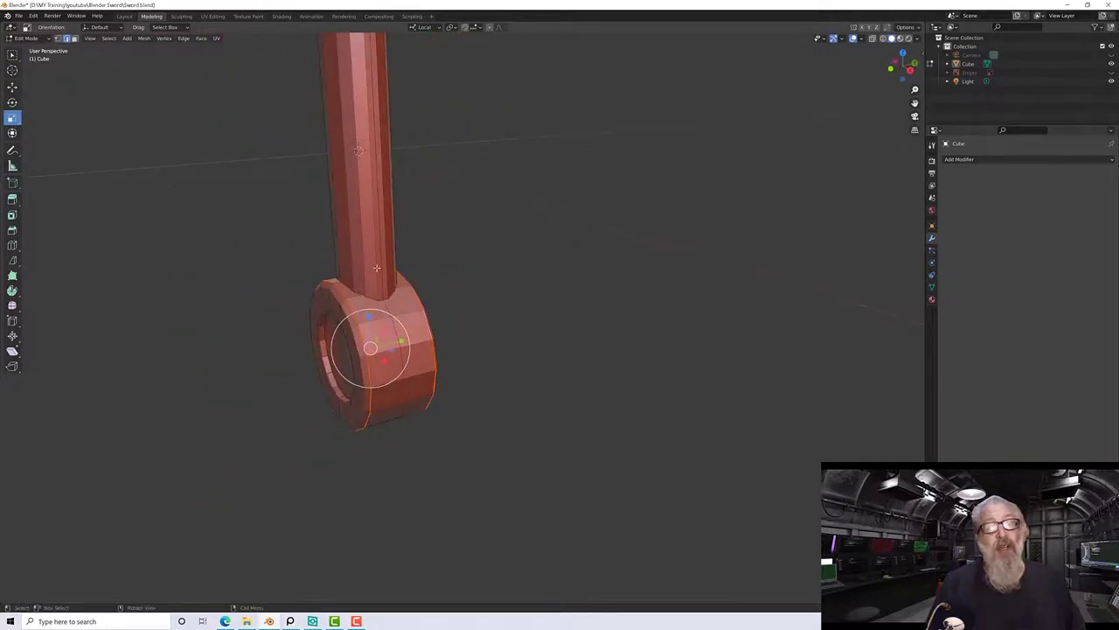
left_click(399, 277, "alt")
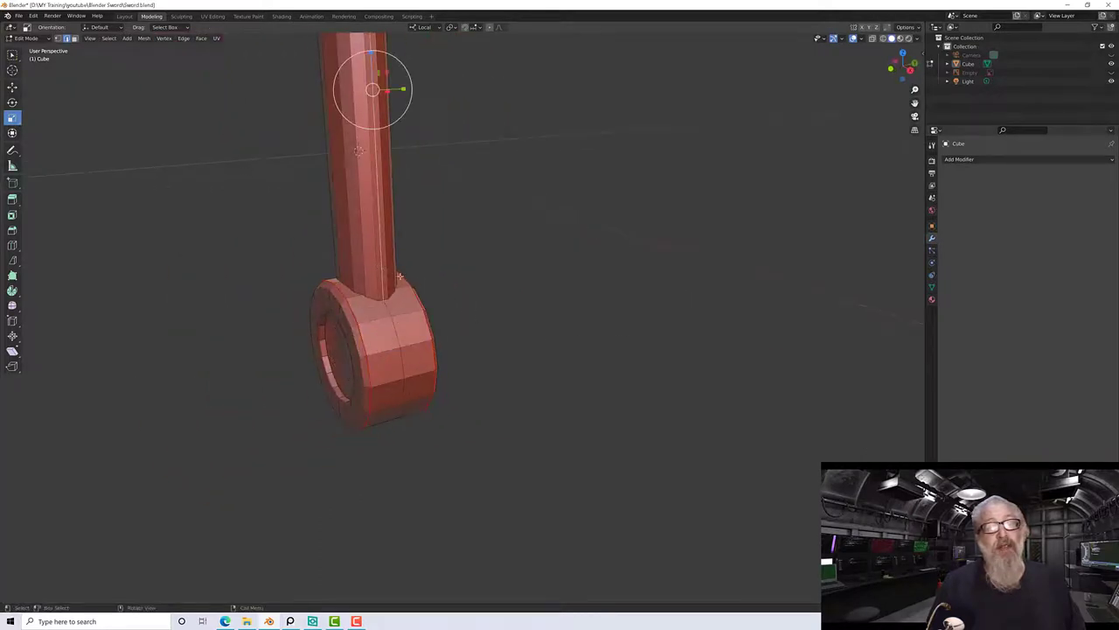
right_click(465, 269)
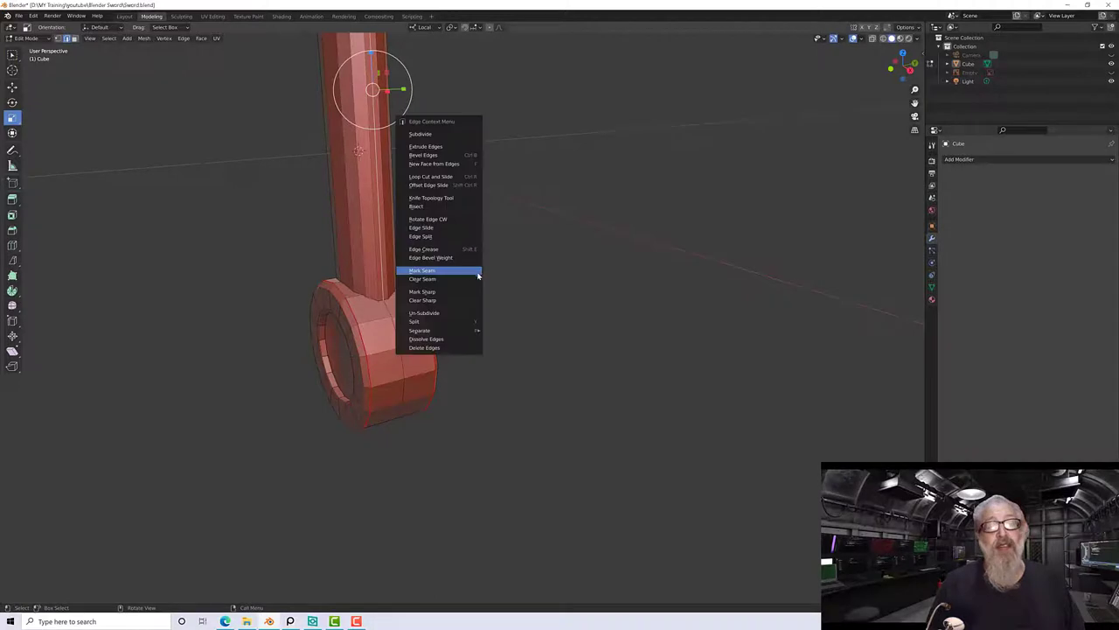
left_click(458, 293)
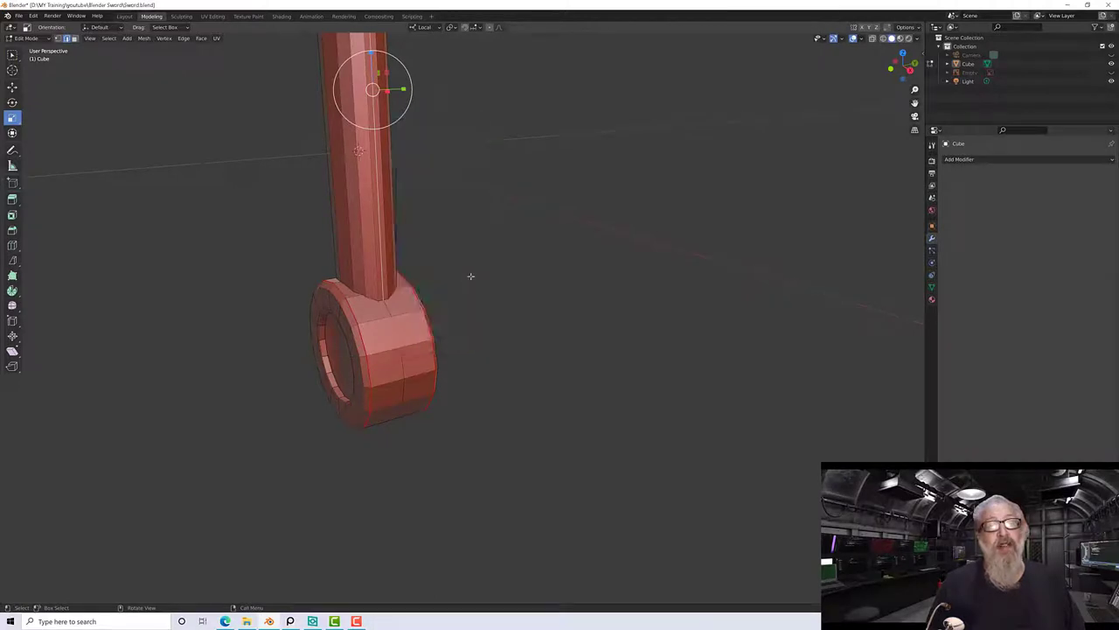
middle_click_drag(467, 275, 572, 289, "shift")
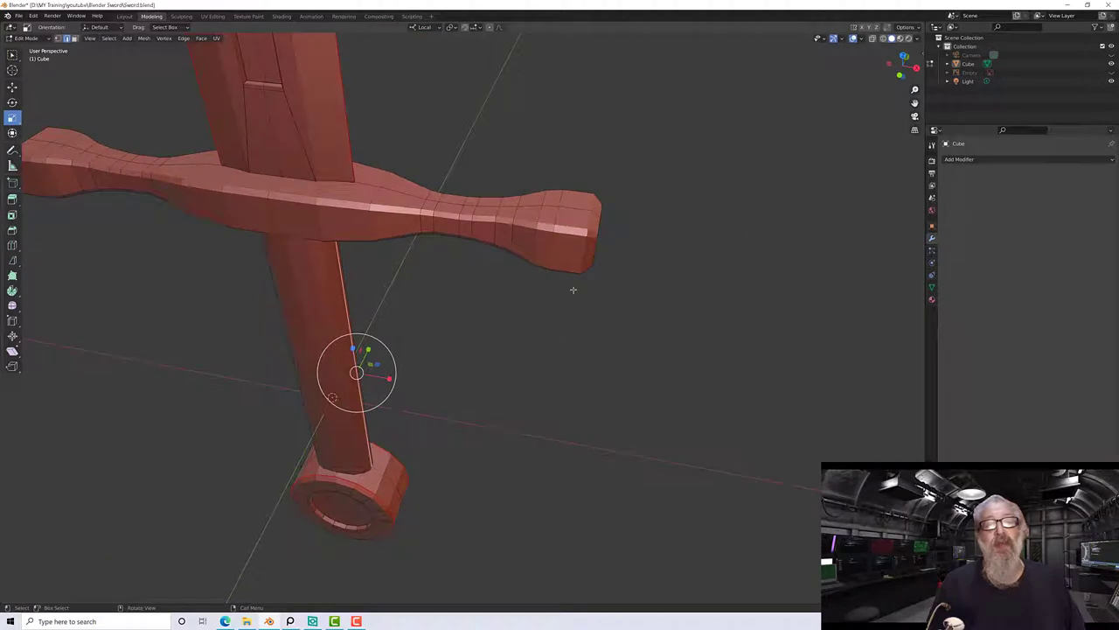
In orthographic side view, select the edge loops at both crossguard ends and mark them as seams.
left_click(585, 245, "alt")
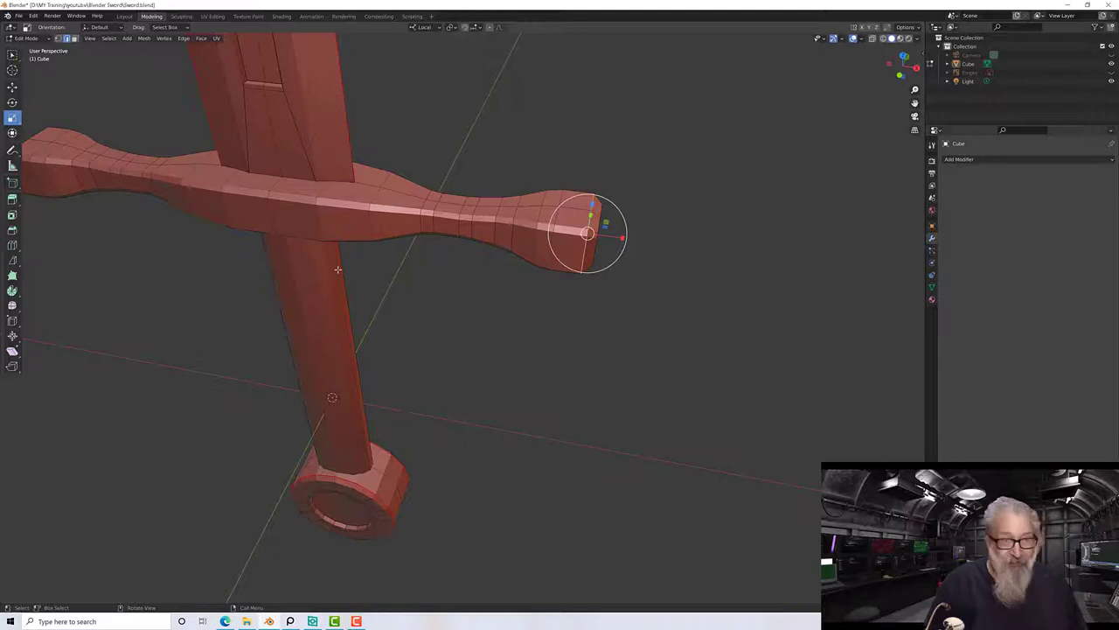
middle_click_drag(339, 283, 196, 285)
key("KP_5")
key("KP_3")
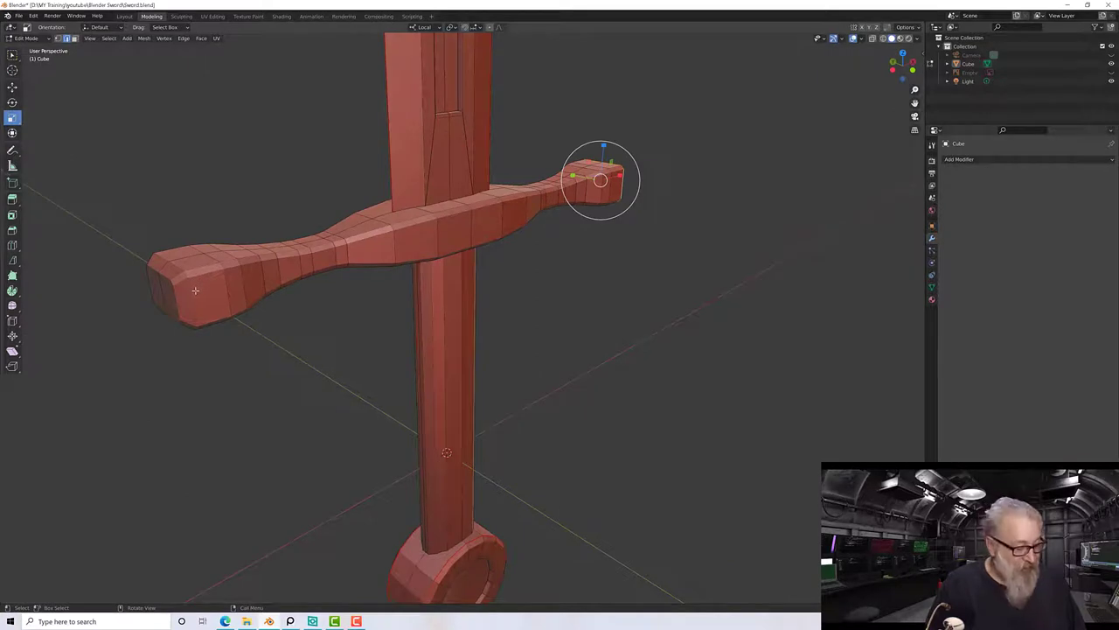
left_click(191, 294, "alt")
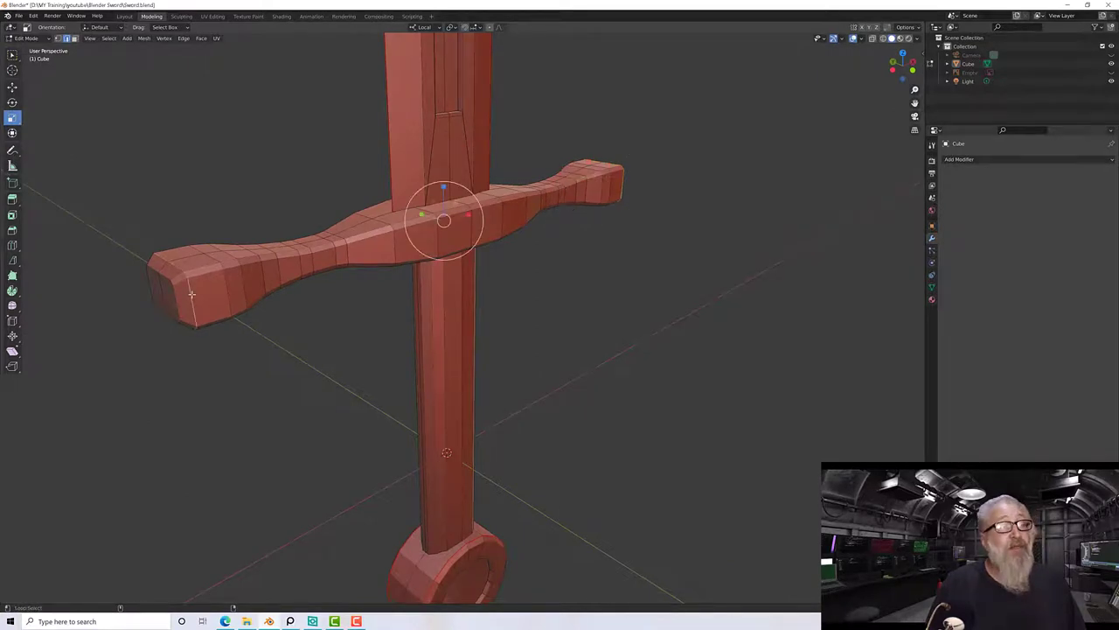
right_click(192, 294)
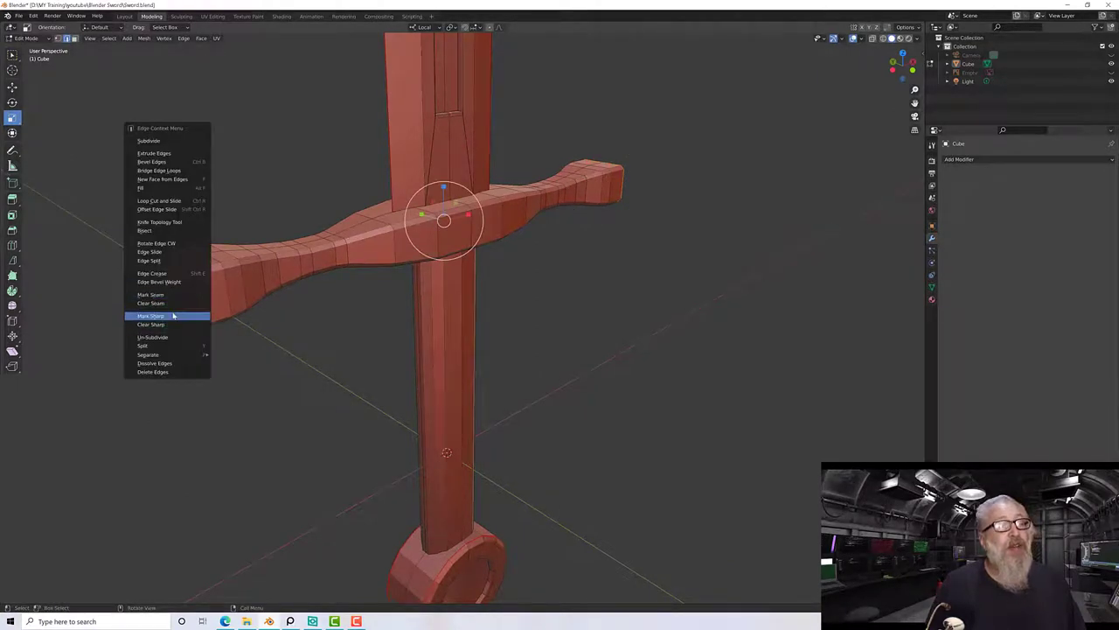
left_click(170, 295)
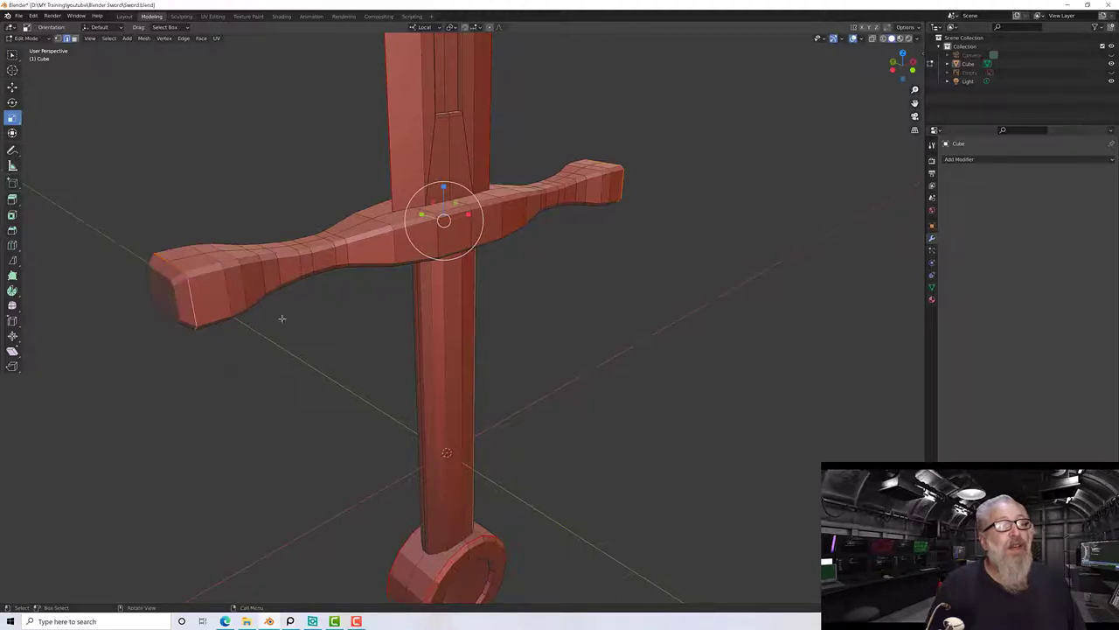
Select an edge on the crossguard's end and view the hilt from below.
middle_click_drag(316, 311, 359, 137)
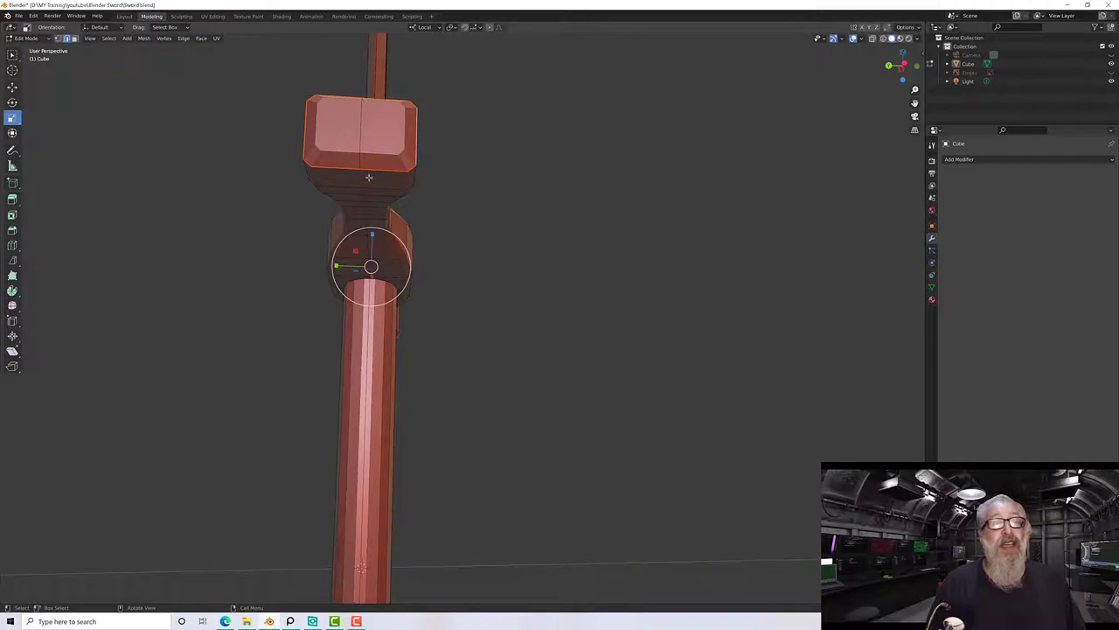
mouse_move(410, 182)
middle_mouse_down()
mouse_move(423, 171)
mouse_move(396, 173)
mouse_move(394, 184)
middle_mouse_up()
left_click(394, 123)
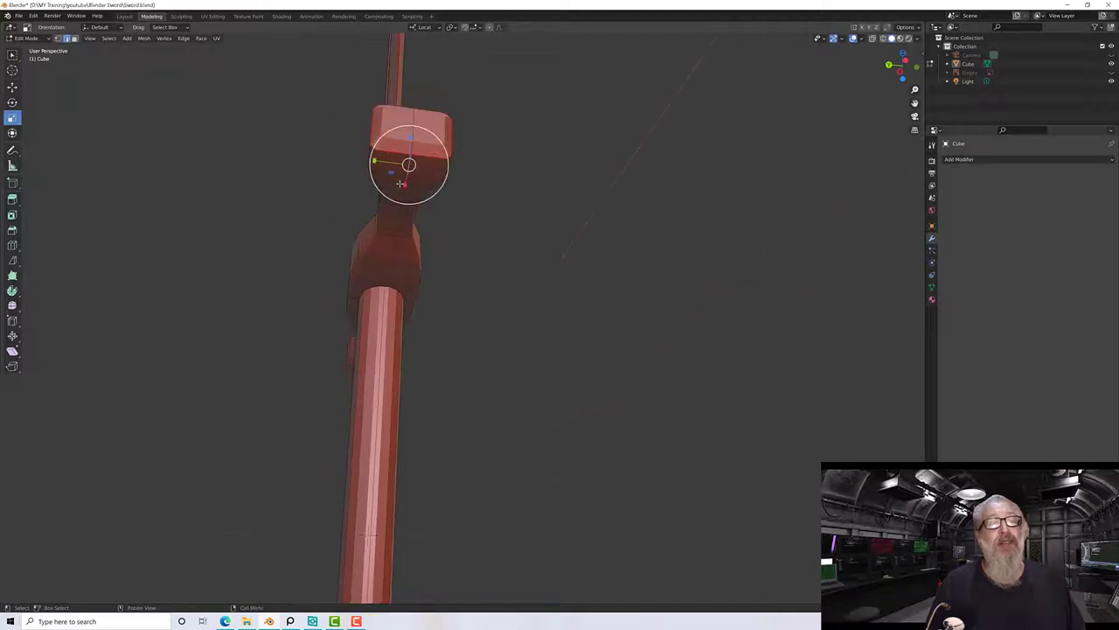
middle_click_drag(400, 183, 394, 233)
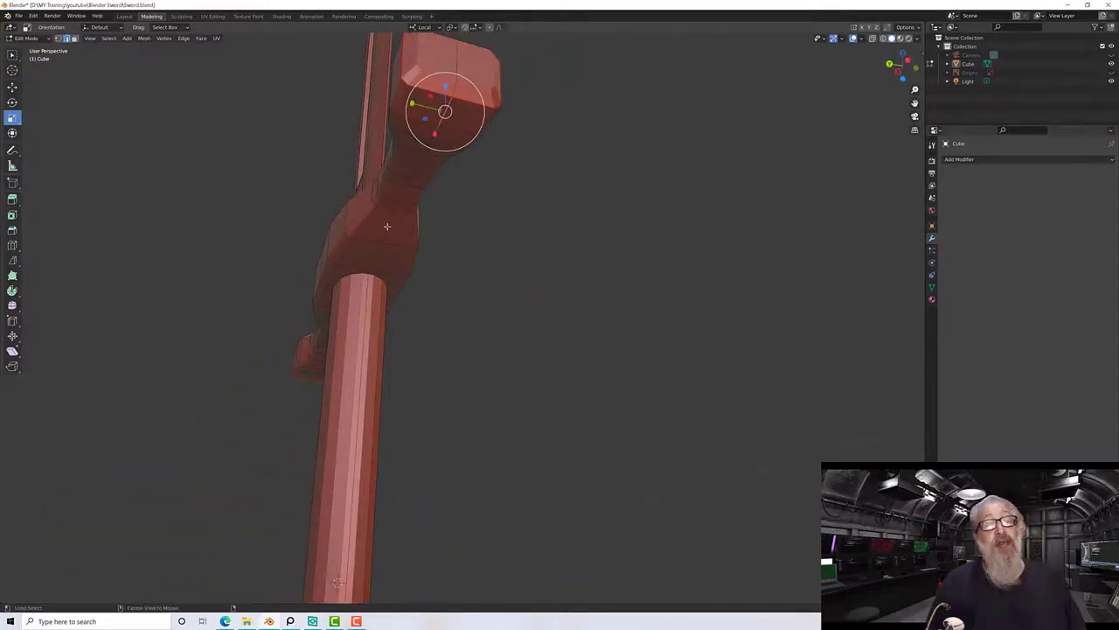
Build a shortest-path edge selection along the crossguard, undoing a stray 3D cursor placement.
middle_click(386, 226)
middle_click_drag(450, 219, 441, 277)
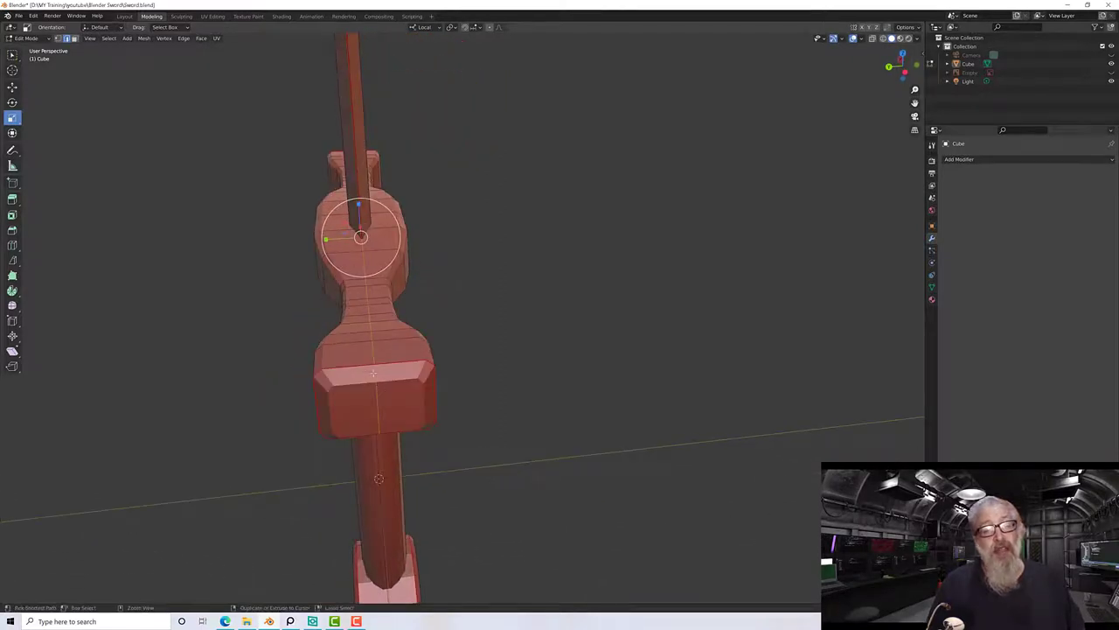
left_click(379, 388, "ctrl")
middle_click_drag(379, 389, 423, 248)
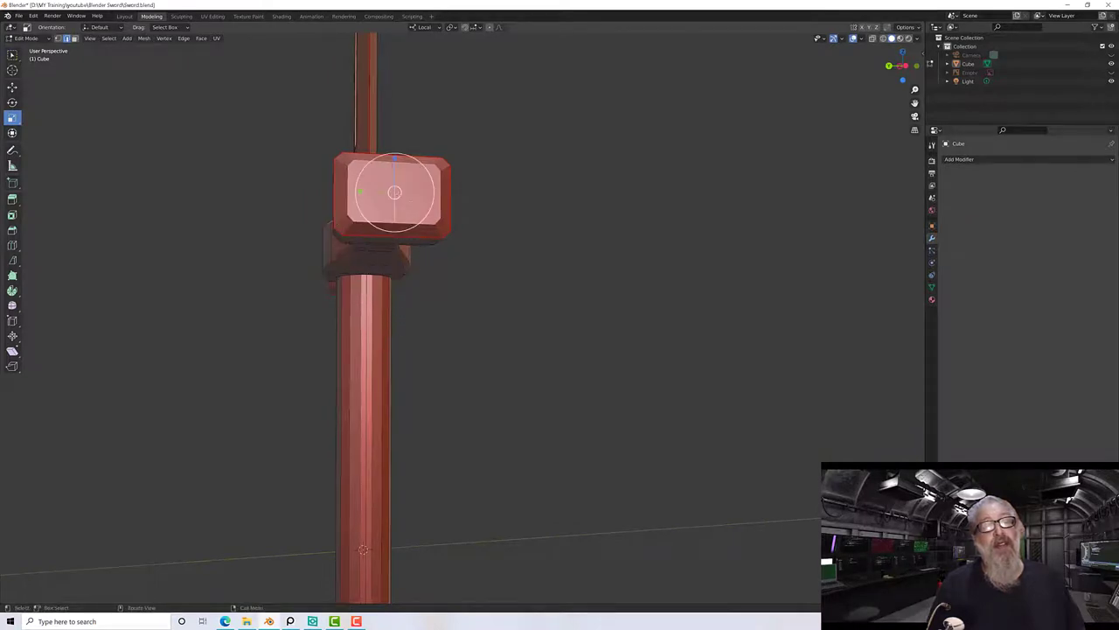
middle_click_drag(399, 196, 372, 256)
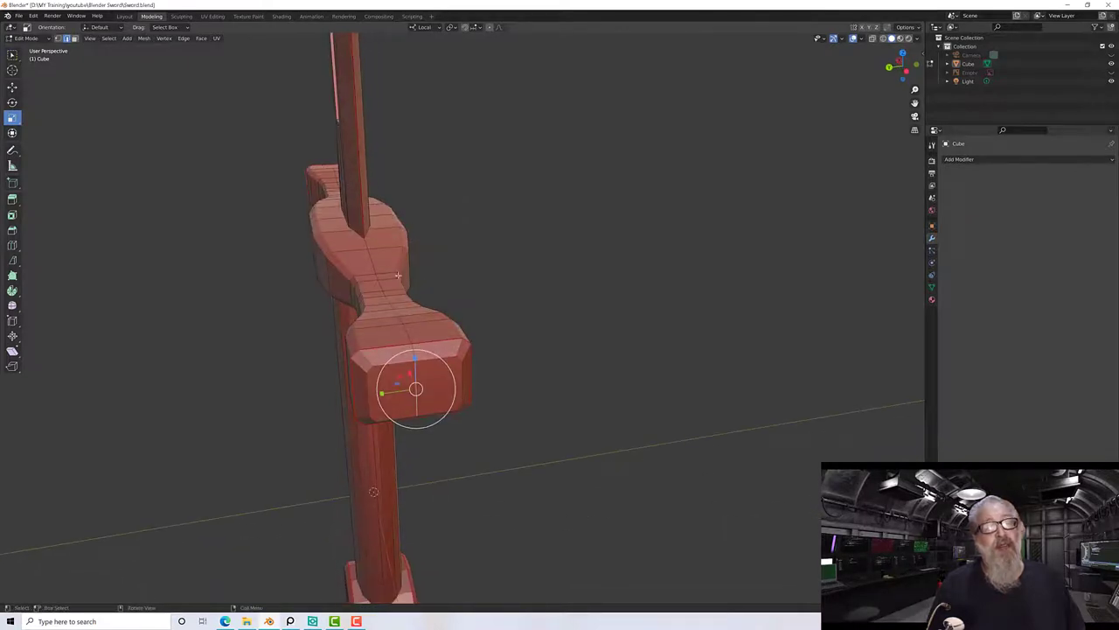
right_click(357, 241, "shift")
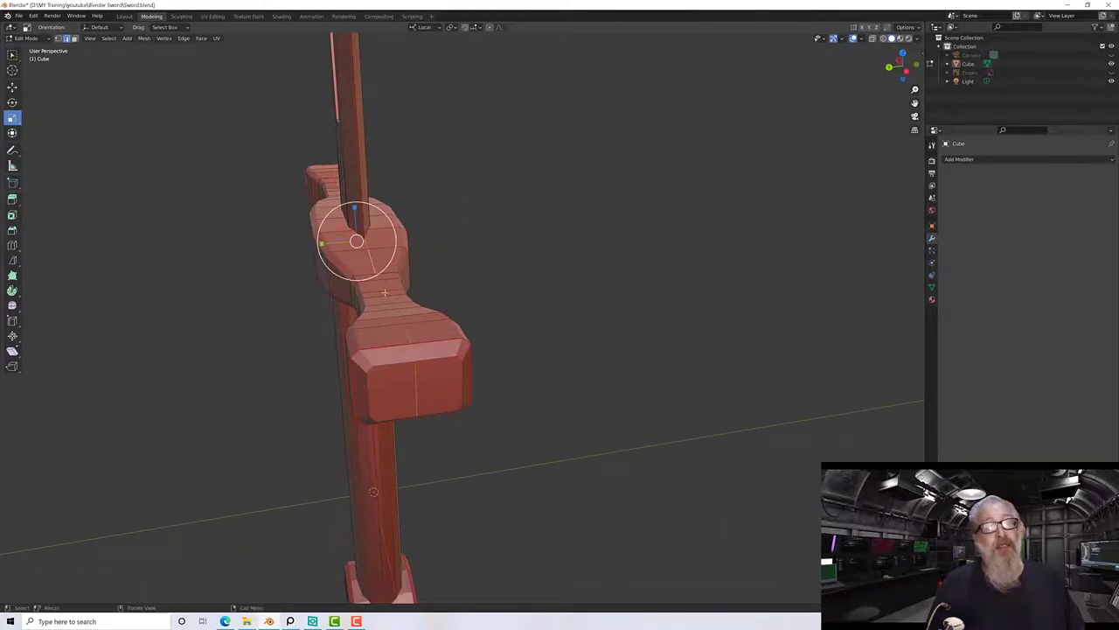
left_click(418, 377, "ctrl")
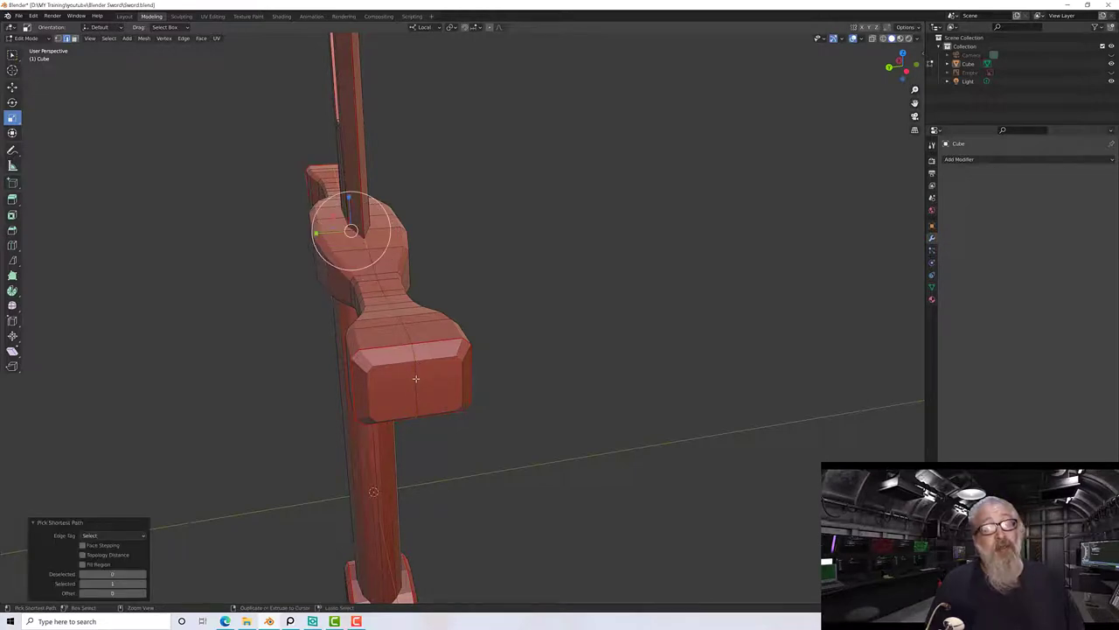
right_click(406, 336, "shift")
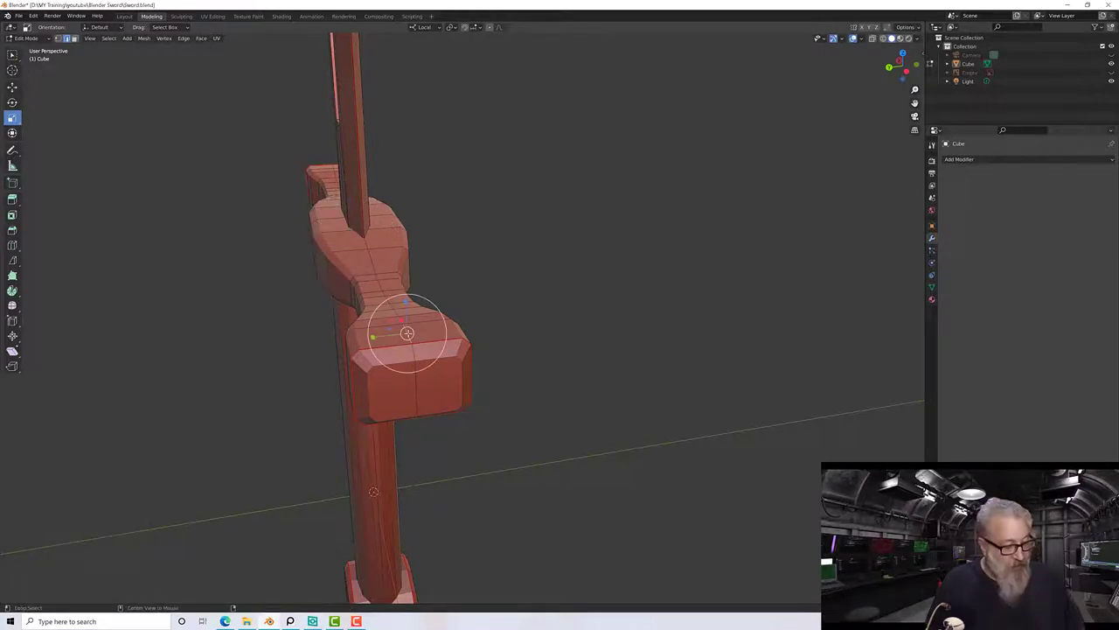
key("ctrl+z")
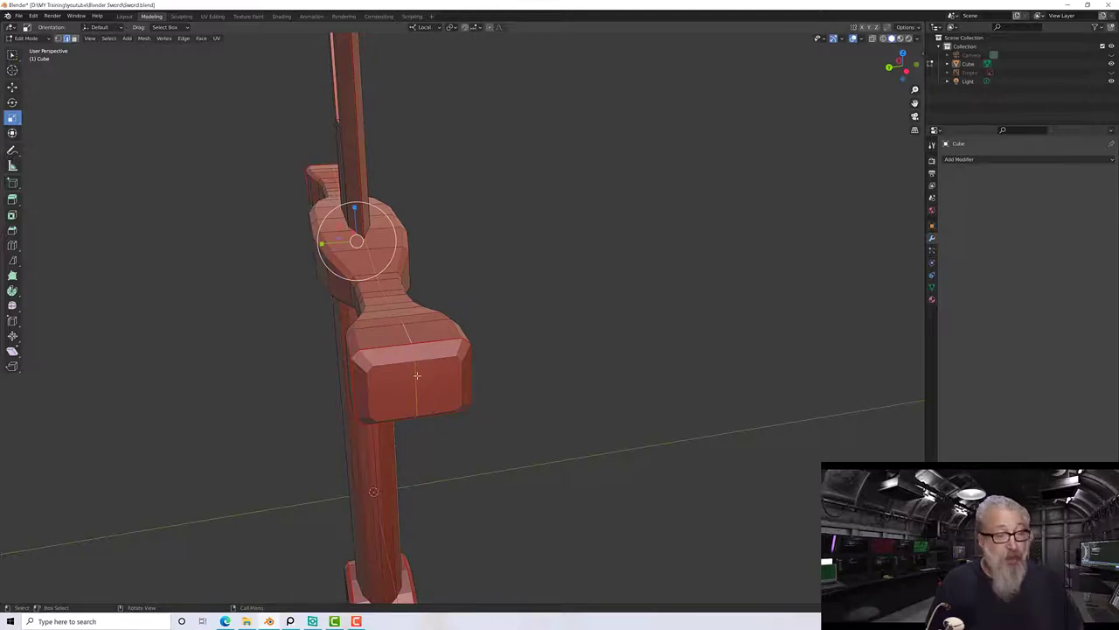
left_click(417, 375, "shift")
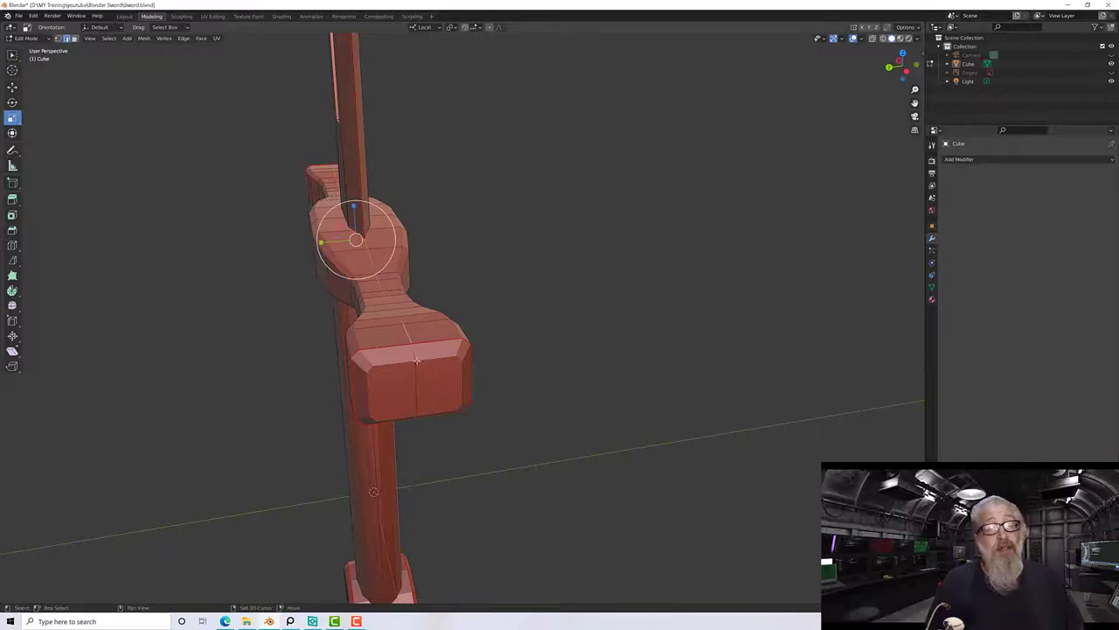
Mark the selected crossguard edges as a seam and orbit to a front view of the sword.
middle_click_drag(415, 360, 424, 306)
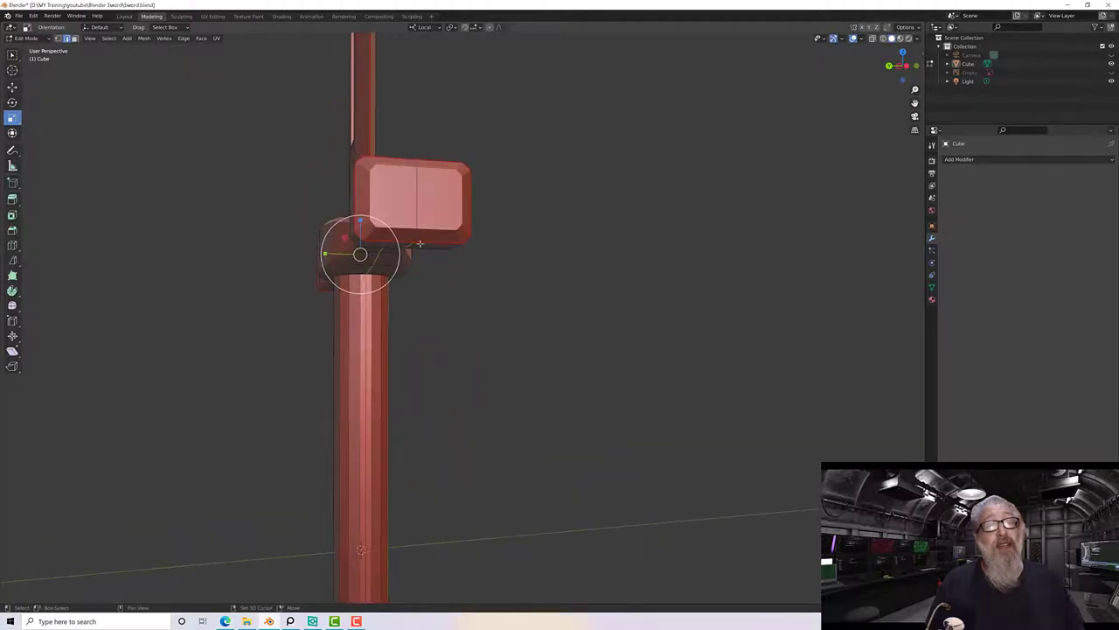
middle_click_drag(415, 234, 571, 277)
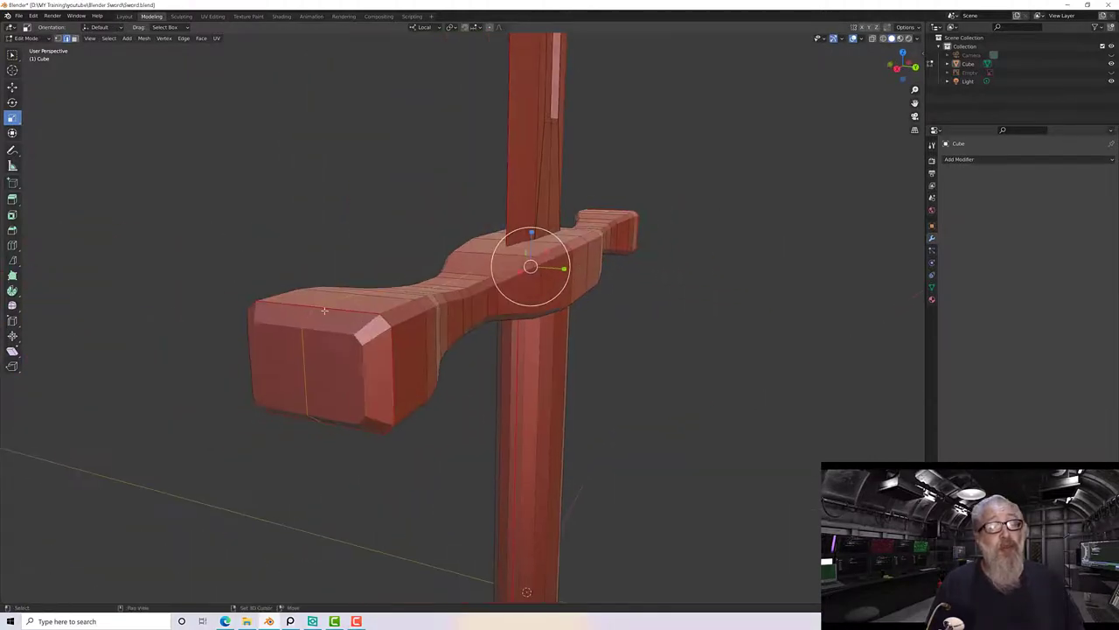
middle_click_drag(310, 324, 361, 258)
right_click(341, 269)
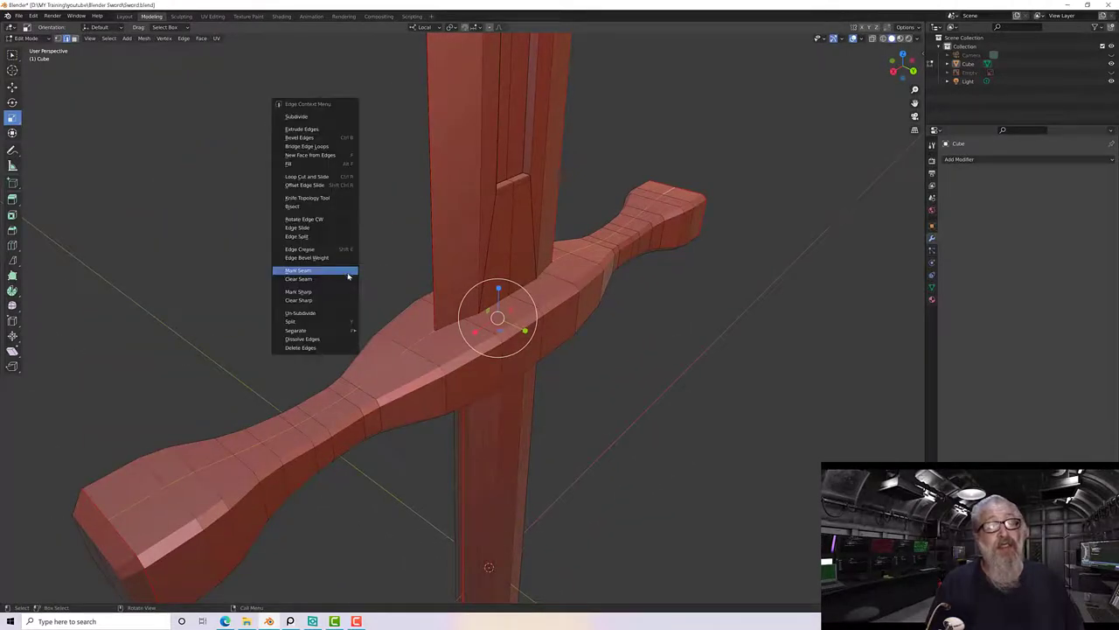
left_click(322, 293)
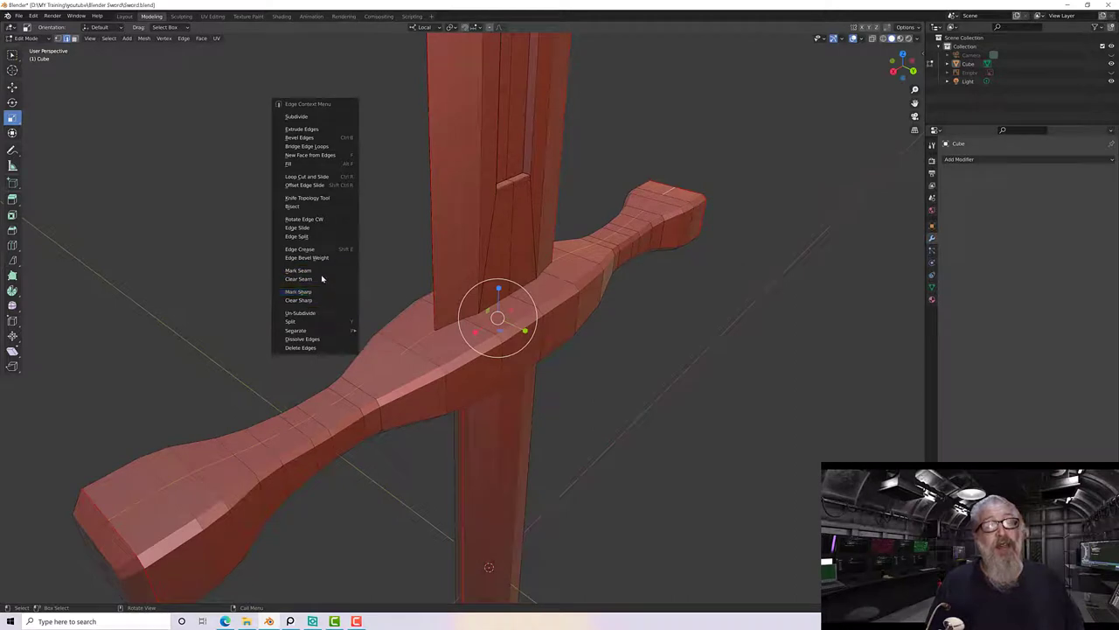
left_click(322, 272)
scroll(357, 284, "down", 4)
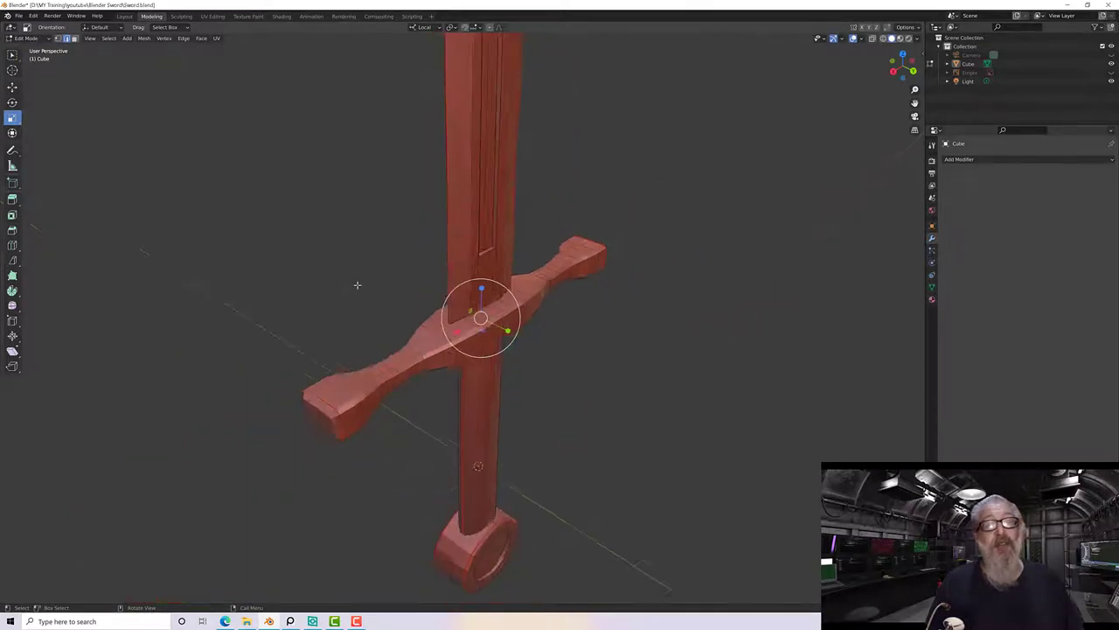
middle_click_drag(356, 284, 493, 343)
Zoom in on the grip and orbit to a straight front view of the sword.
scroll(516, 447, "up", 5)
scroll(521, 451, "down", 2)
scroll(496, 360, "up", 2)
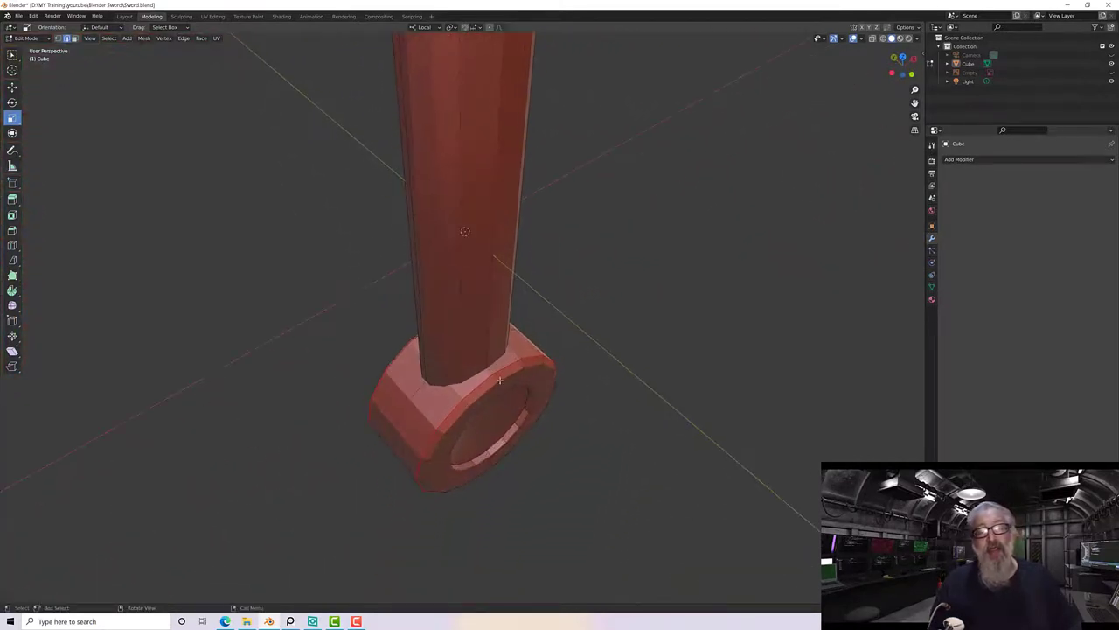
key("a")
scroll(537, 392, "up", 3)
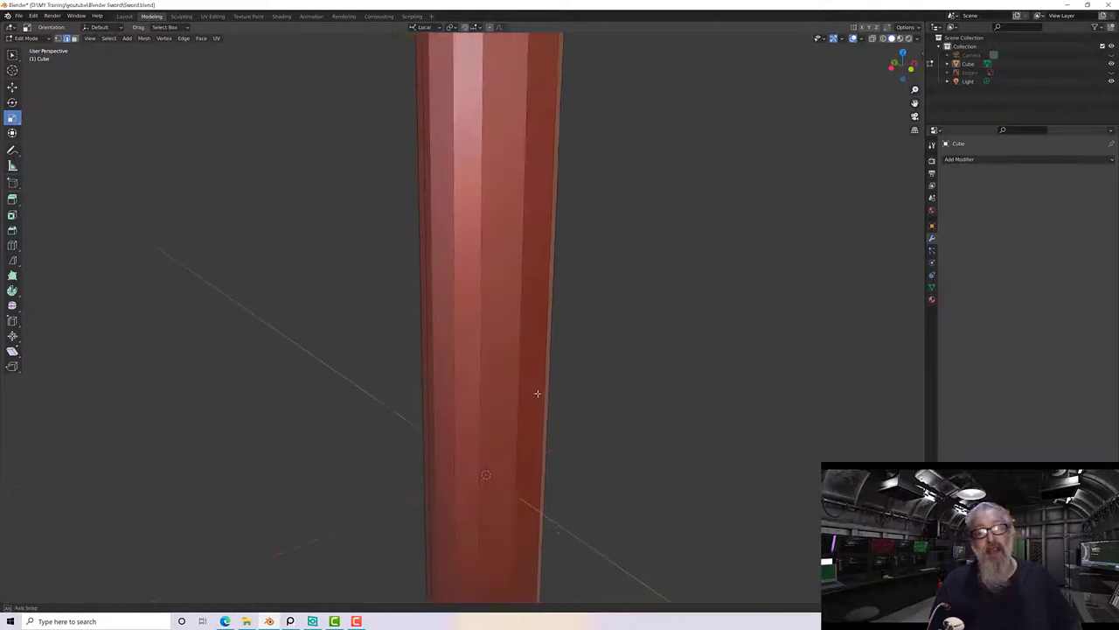
scroll(537, 393, "down", 5)
middle_click_drag(540, 395, 549, 271)
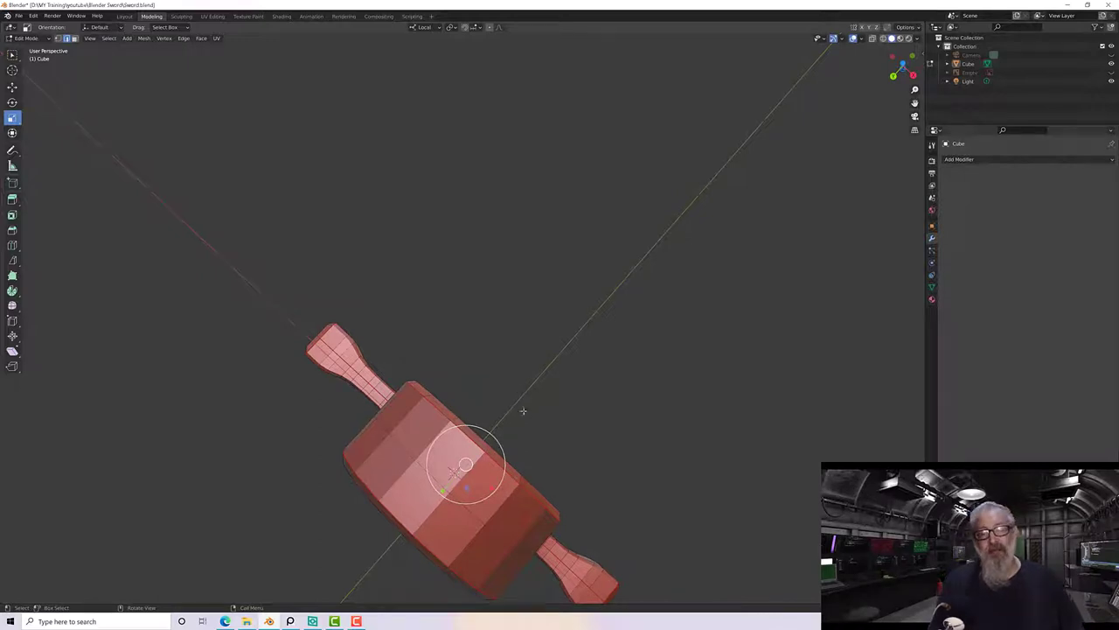
middle_click_drag(491, 443, 418, 487)
scroll(327, 525, "up", 6)
scroll(417, 487, "up", 4)
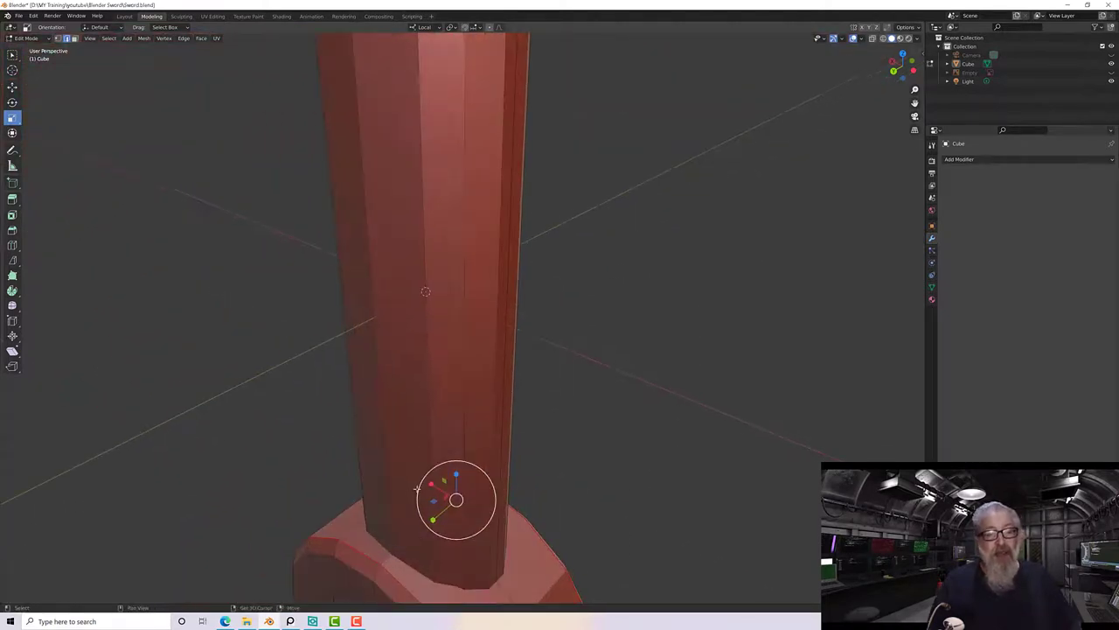
Mark the edge loop at the grip's base as a seam, then pan out to blade and crossguard.
left_click(385, 560, "alt")
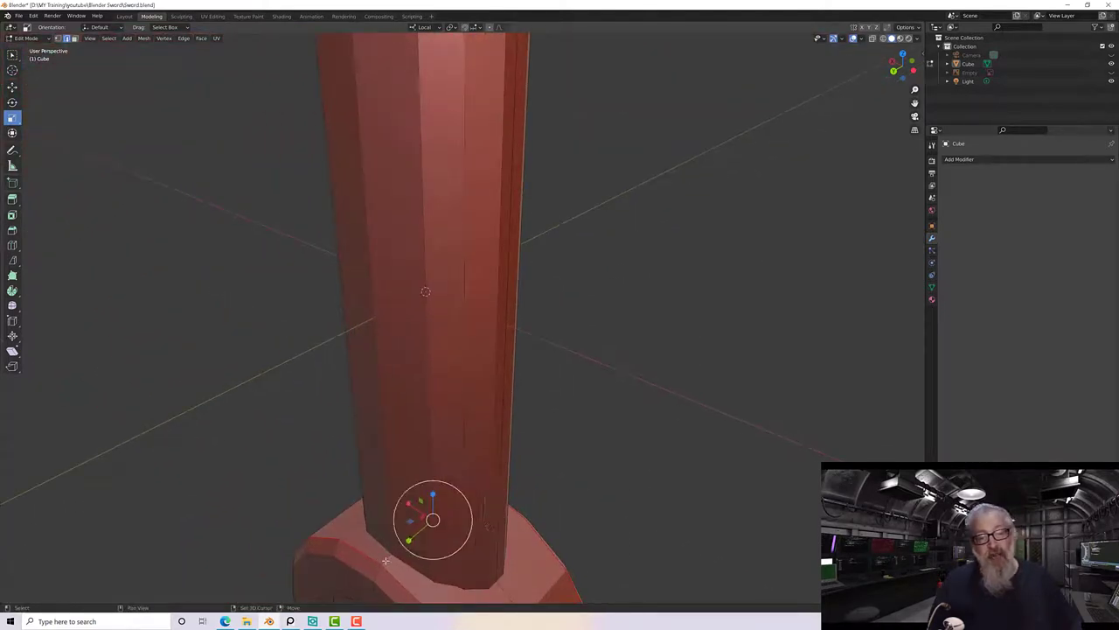
right_click(387, 564)
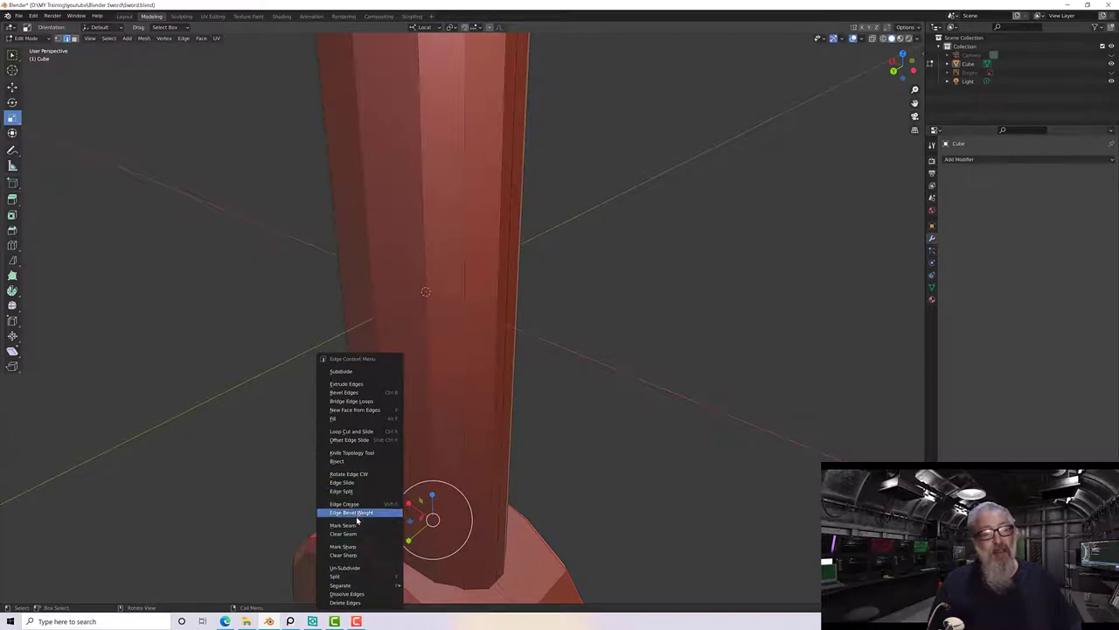
left_click(358, 528)
scroll(358, 528, "down", 3)
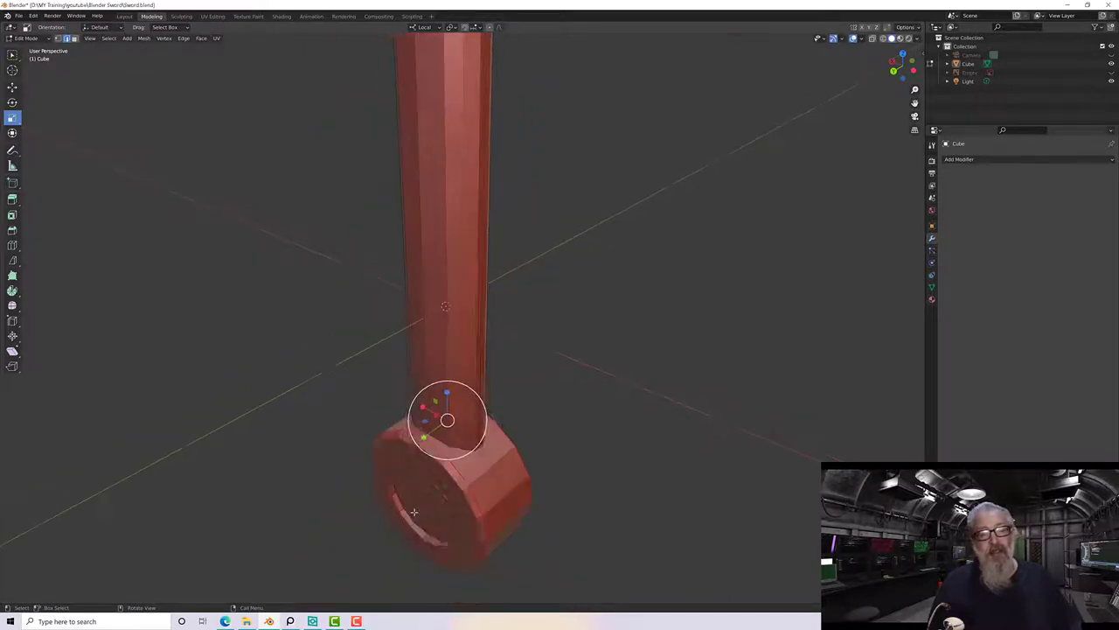
middle_click_drag(411, 511, 468, 488)
scroll(469, 489, "down", 3)
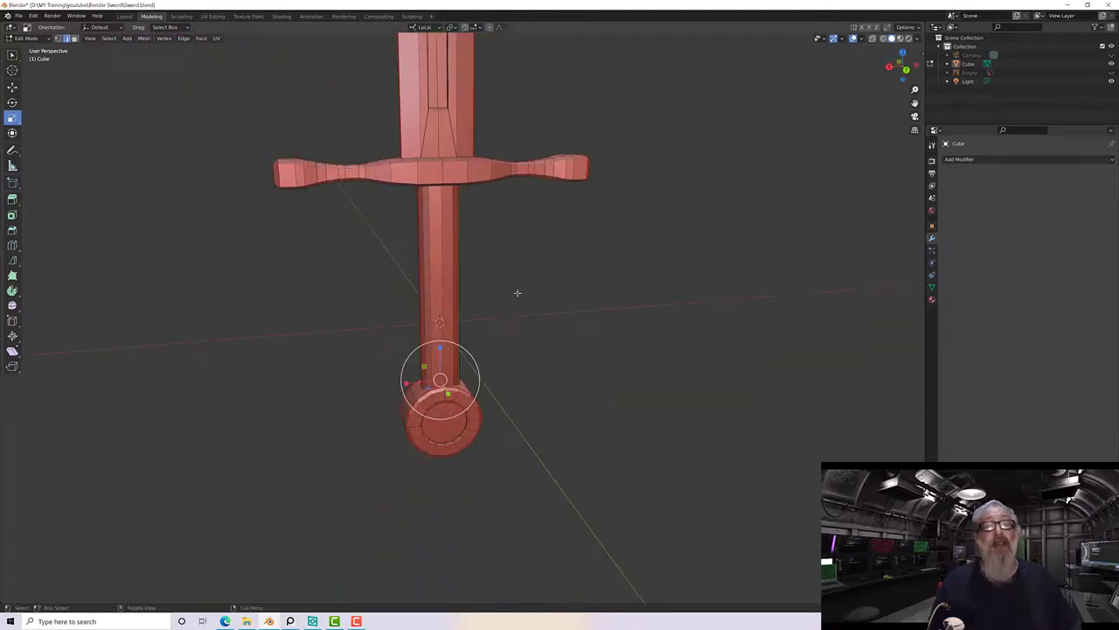
middle_click_drag(517, 293, 509, 538, "shift")
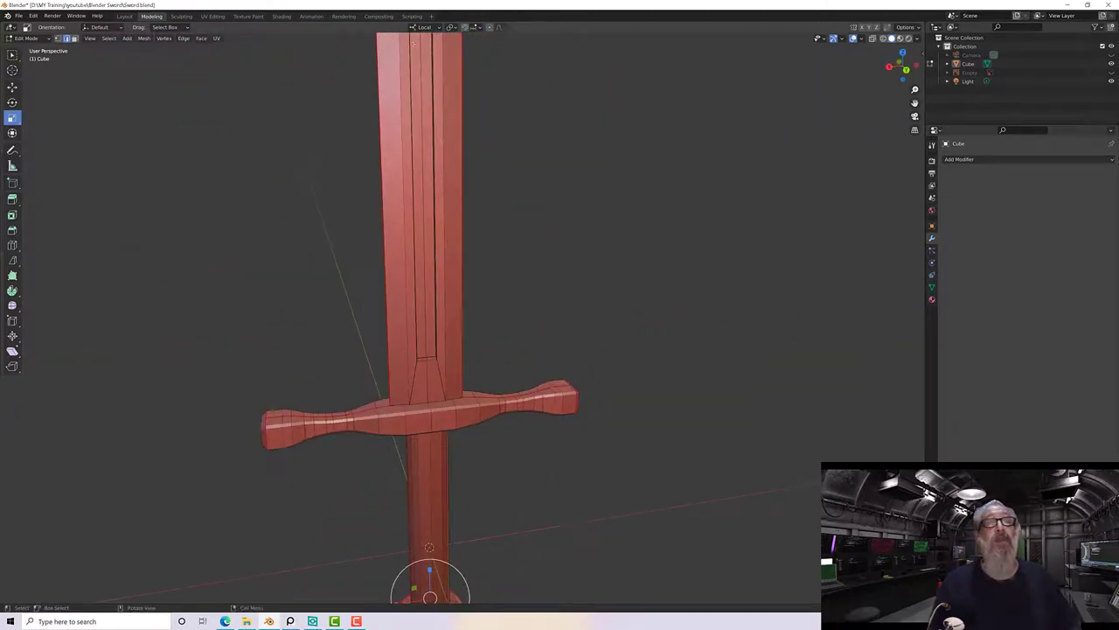
In UV Editing, make Cube active, switch to Solid shading and select the entire sword mesh.
left_click(213, 16)
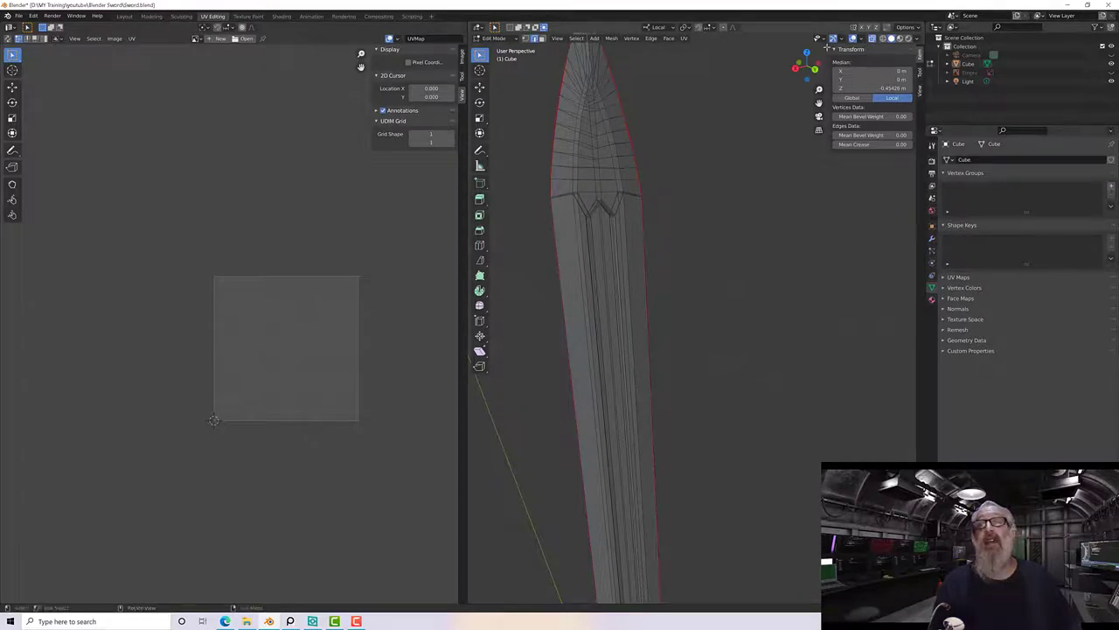
key("alt+a")
scroll(647, 175, "down", 5)
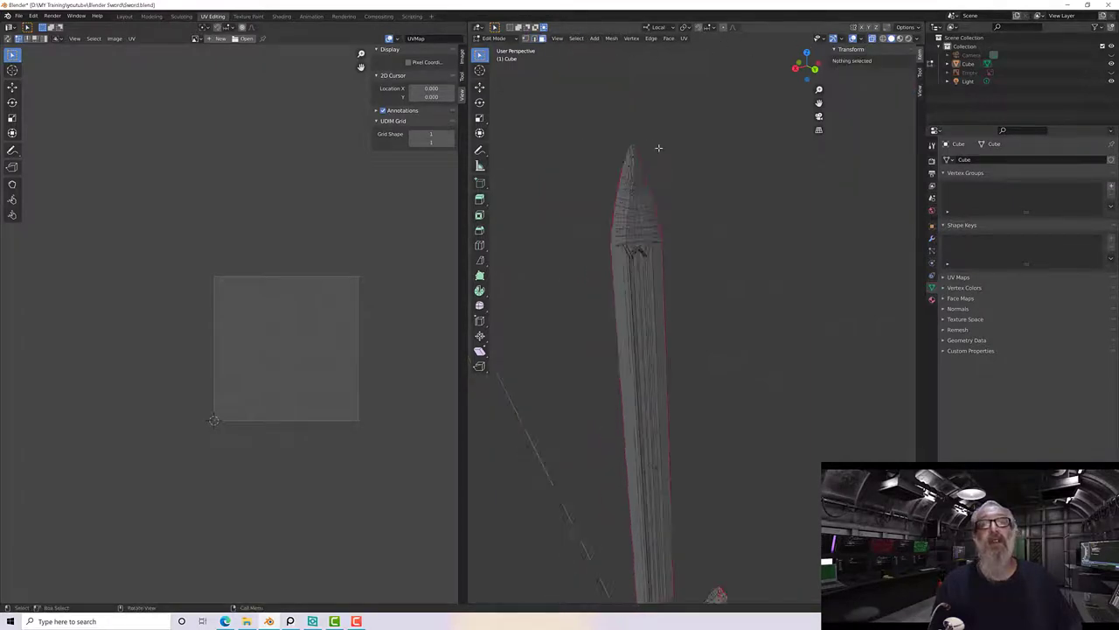
left_click_drag(588, 210, 844, 603)
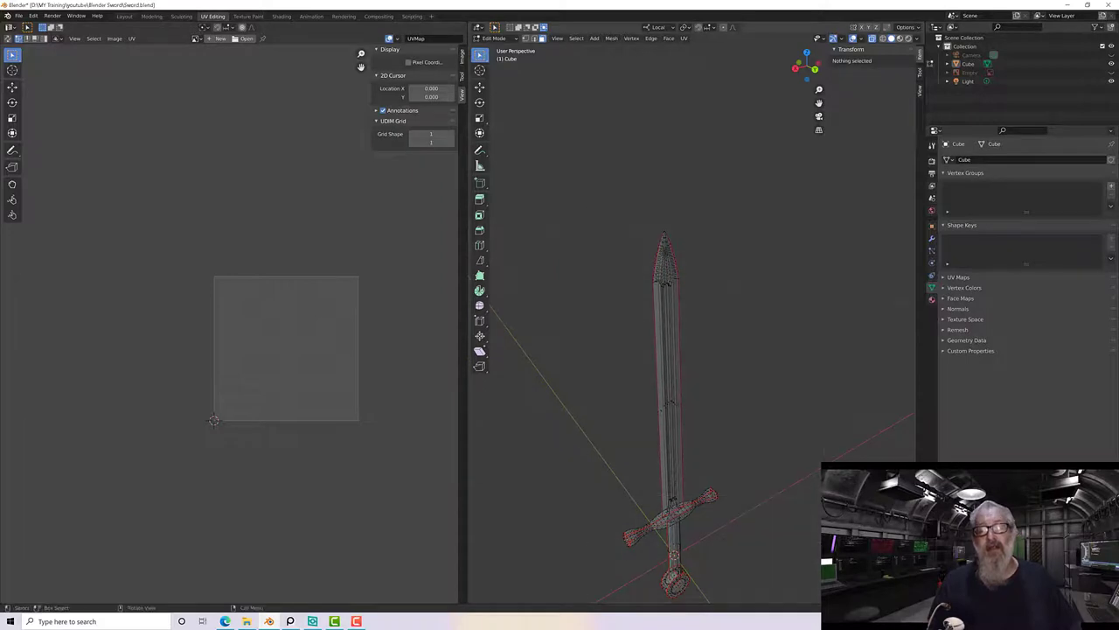
middle_click_drag(757, 445, 651, 153)
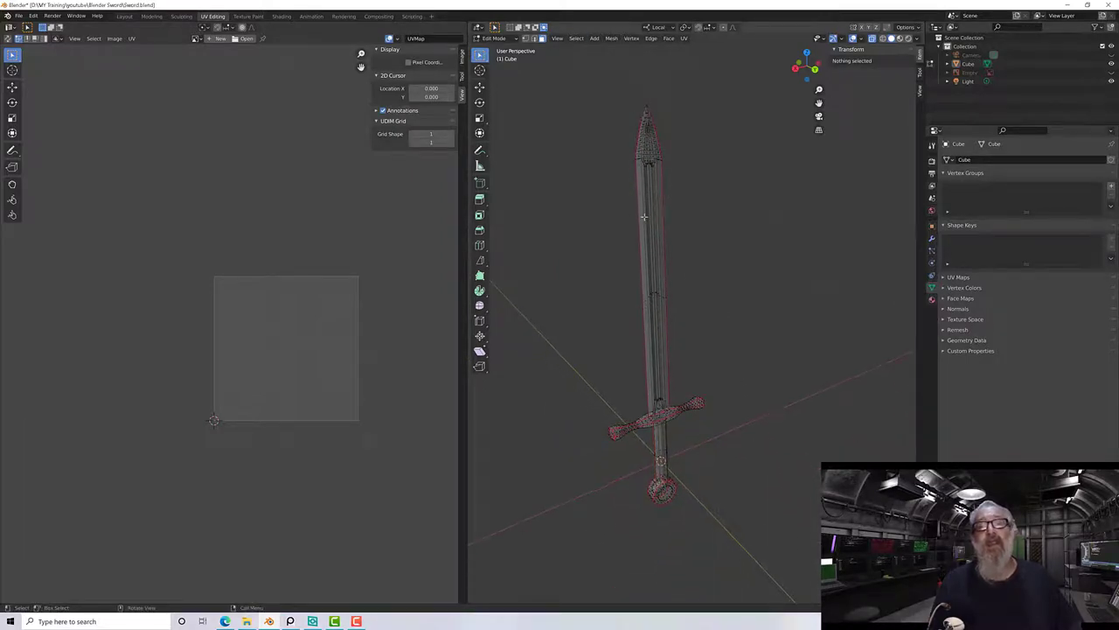
left_click(967, 65)
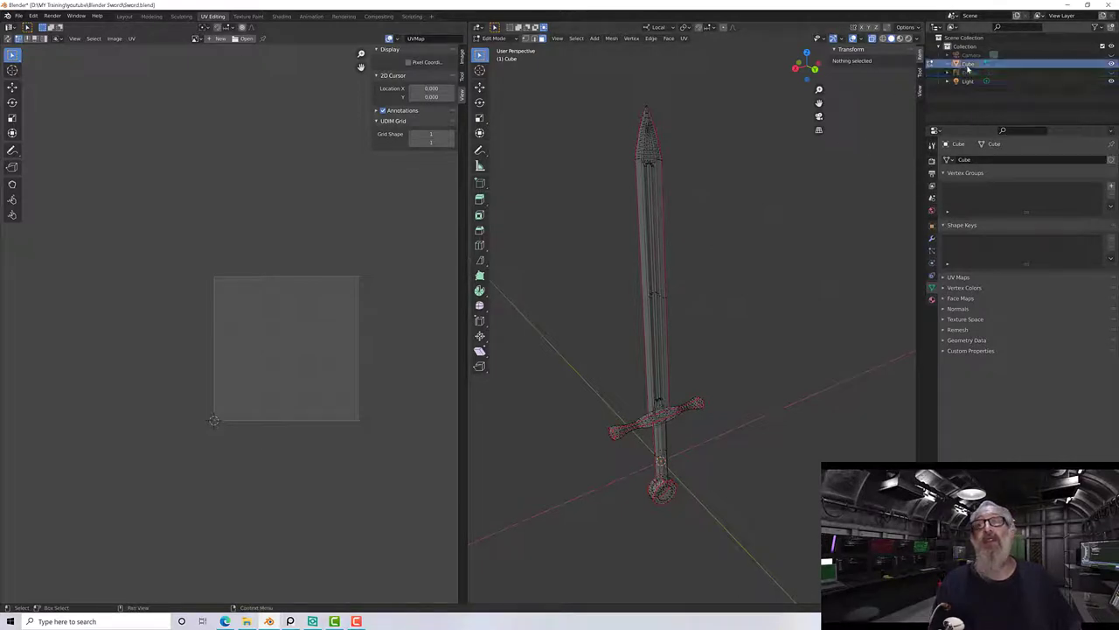
left_click(881, 38)
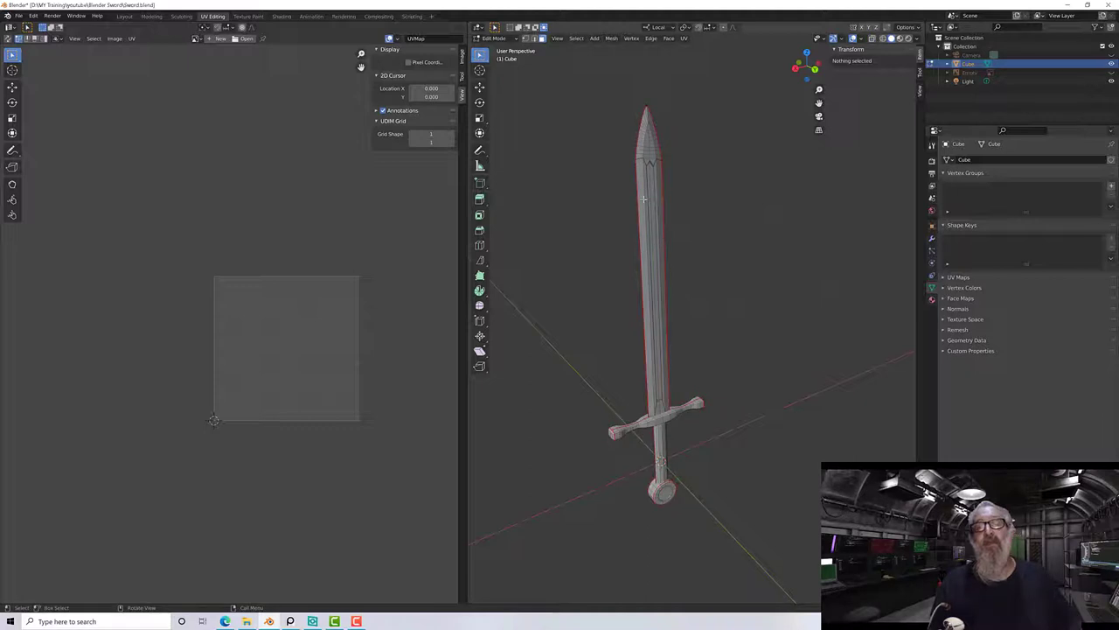
key("a")
left_click_drag(589, 89, 572, 120)
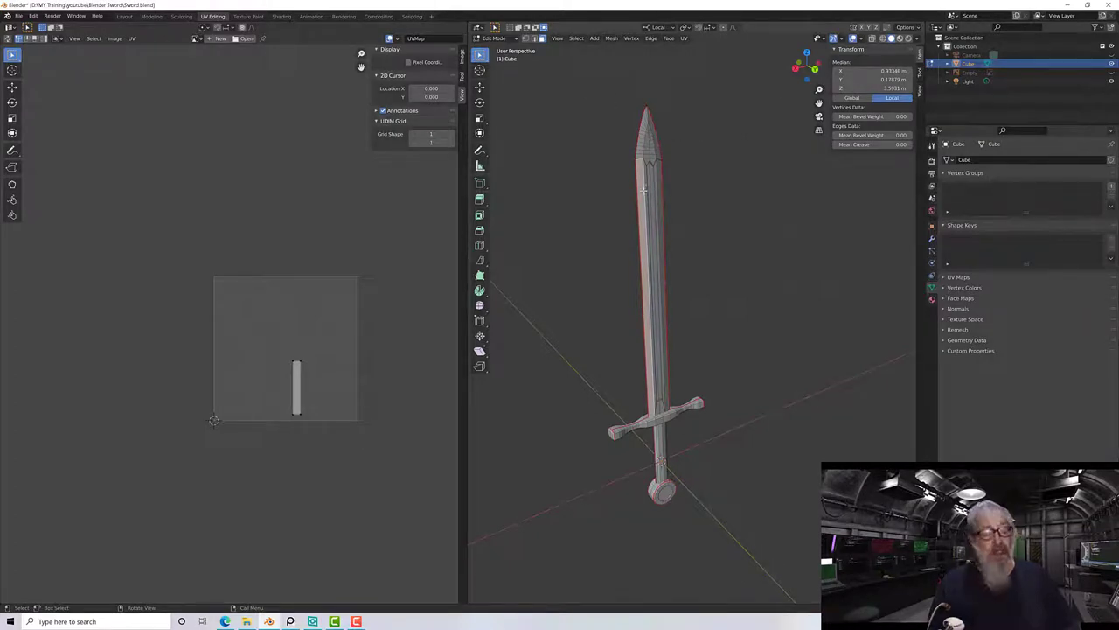
Select the blade's linked faces, unwrap them into two UV islands, then deselect.
key("l")
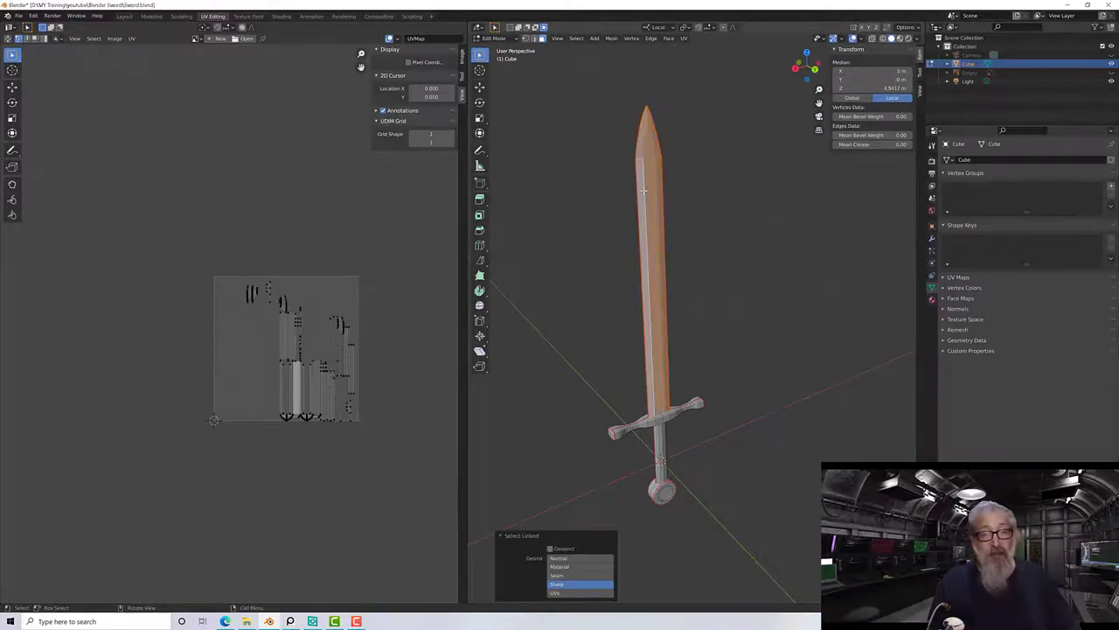
scroll(642, 417, "up", 5)
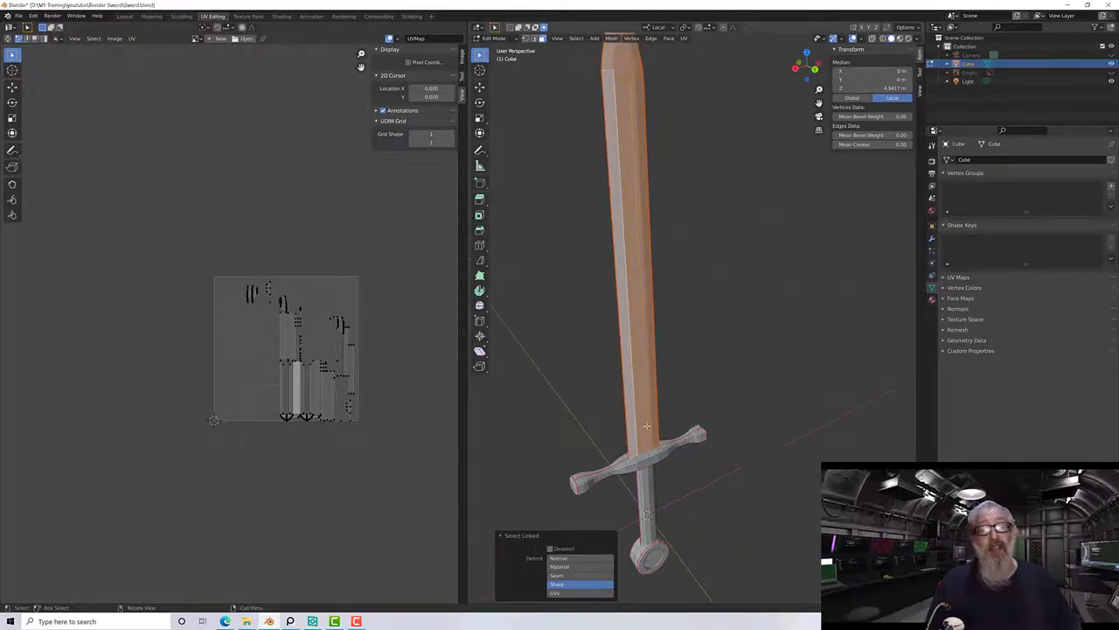
middle_click_drag(647, 405, 813, 336)
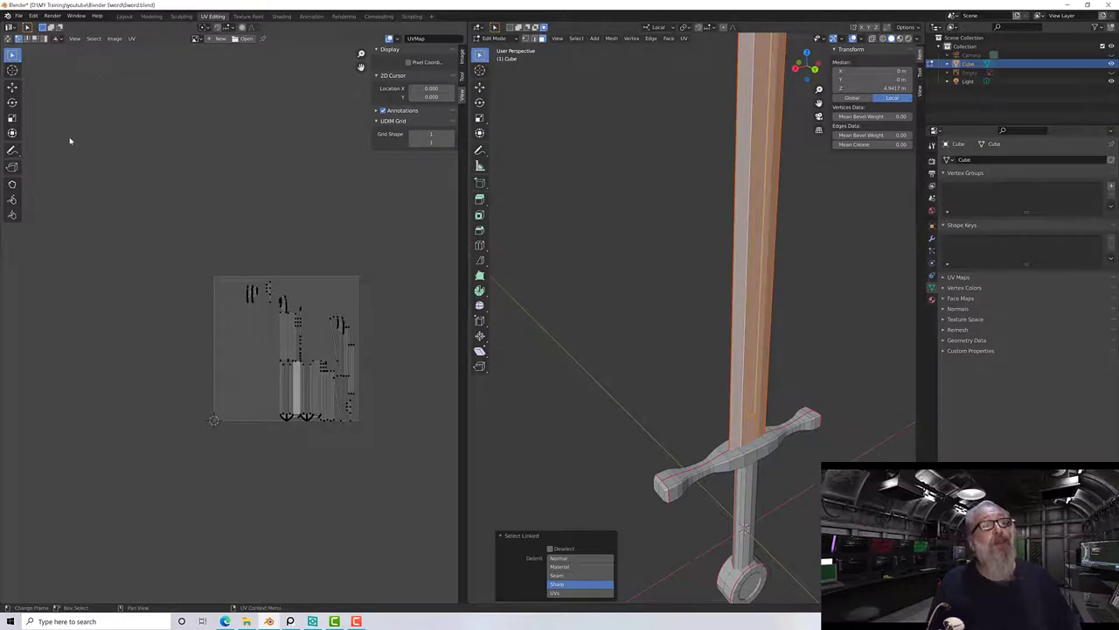
key("u")
left_click(188, 156)
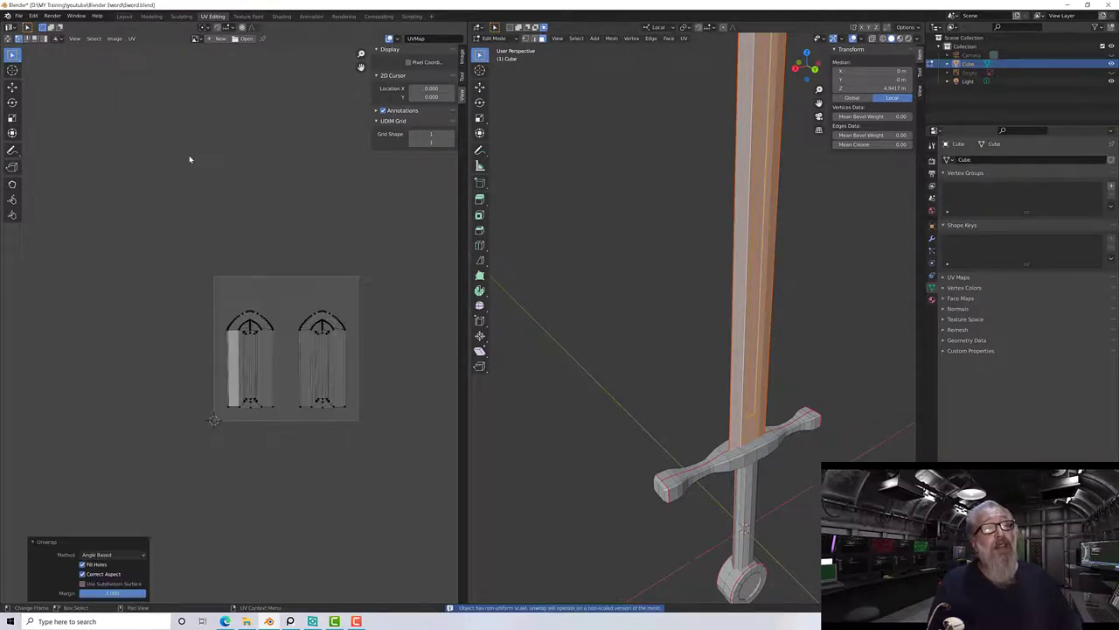
scroll(267, 341, "up", 4)
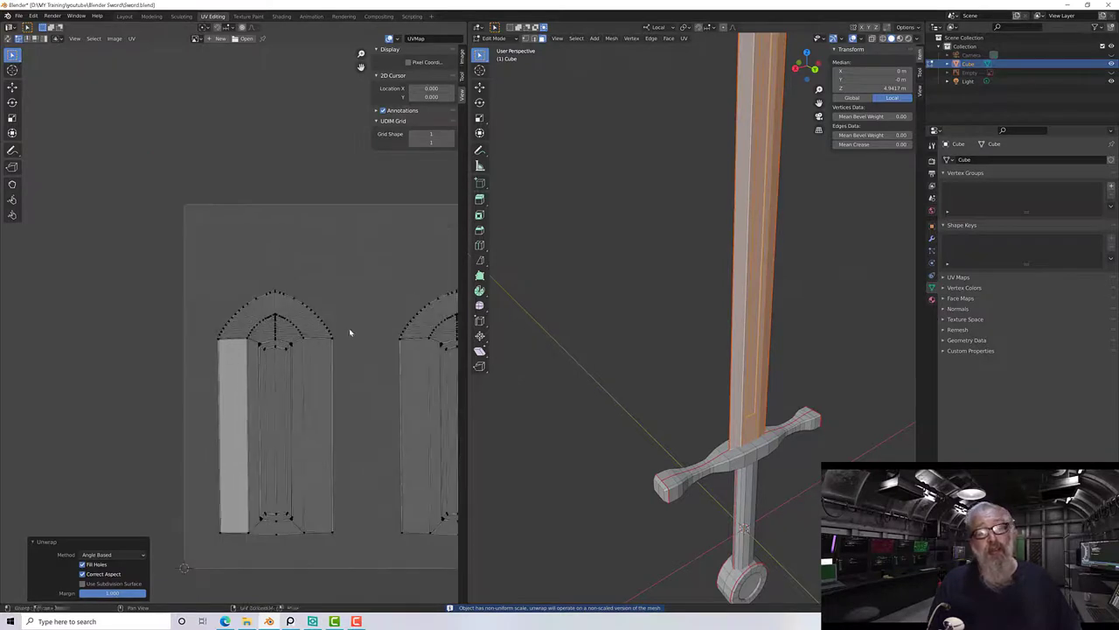
middle_click_drag(273, 258, 247, 232)
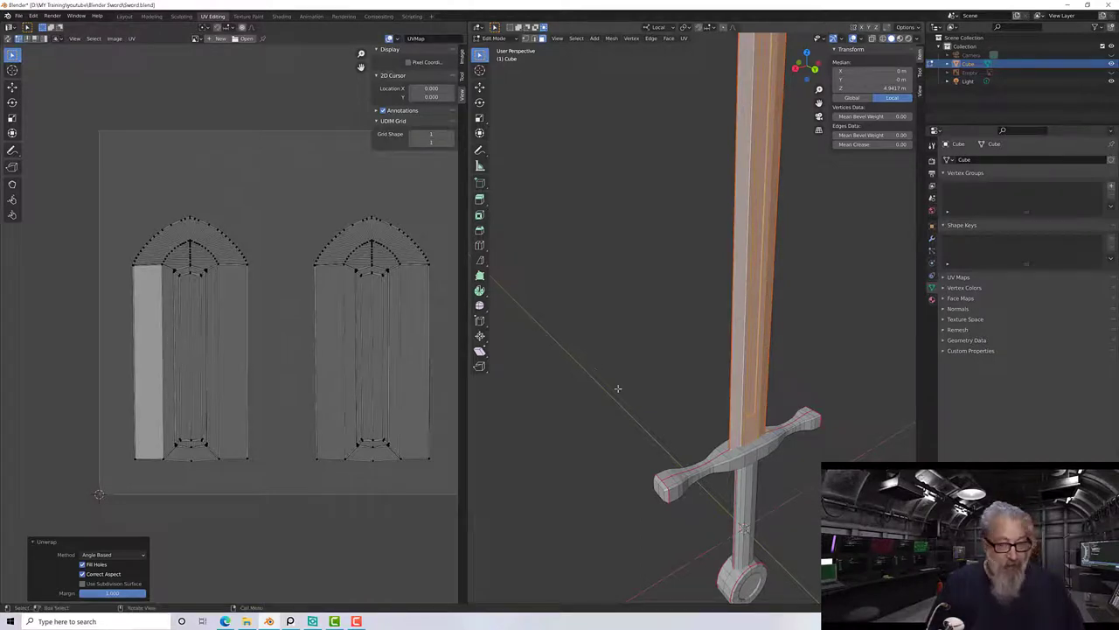
left_click(693, 442)
Select the linked crossguard and unwrap it into two long islands and two end caps.
key("a")
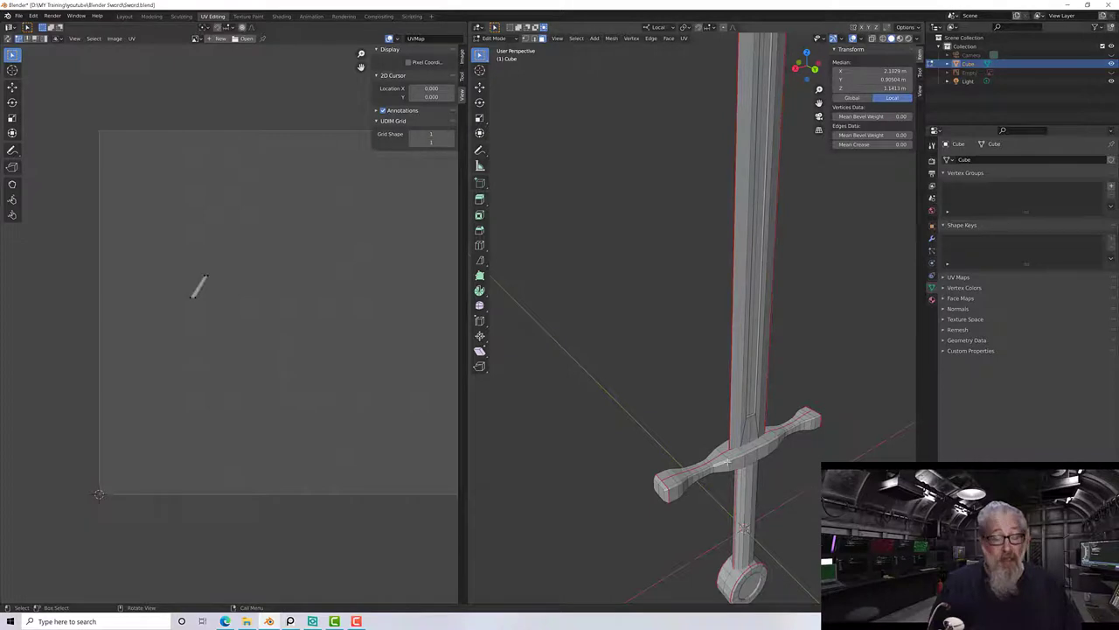
key("ctrl+l")
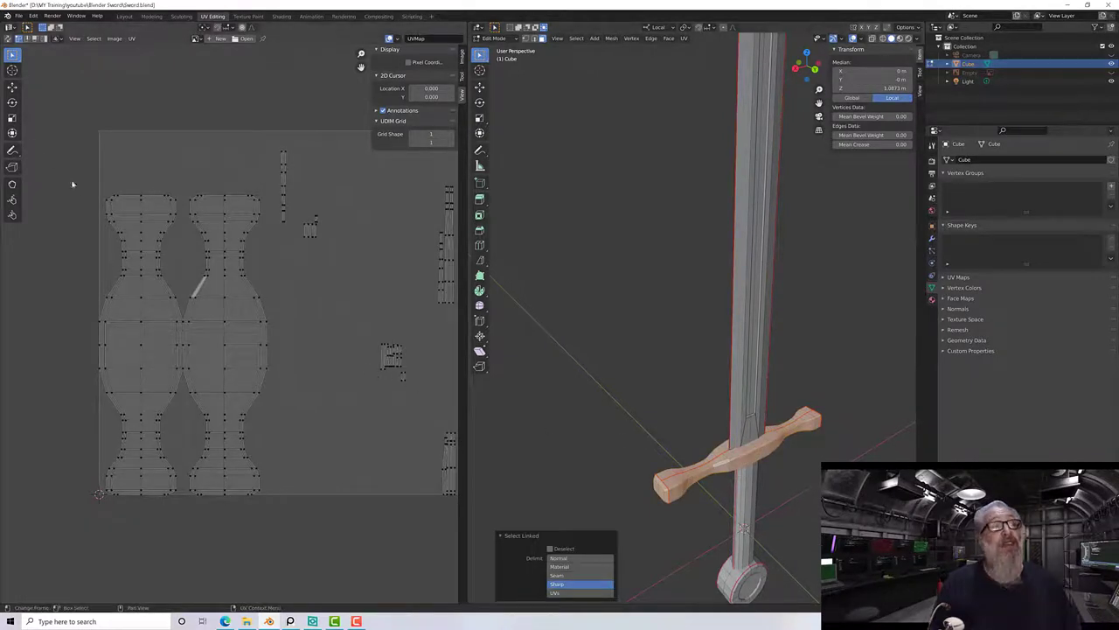
right_click(244, 167)
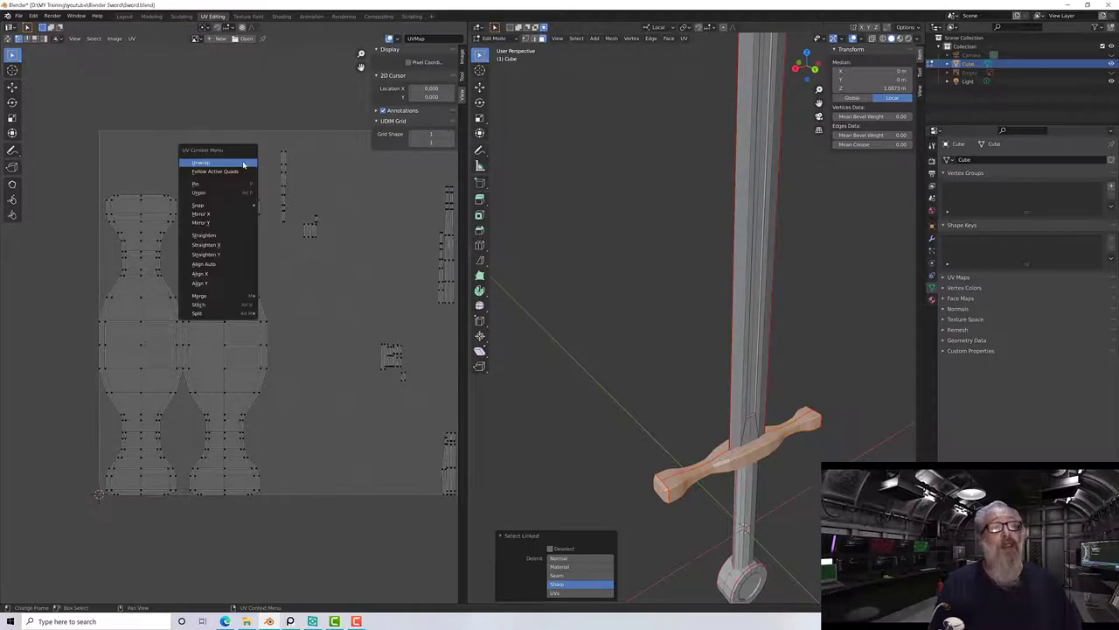
key("Escape")
right_click(263, 163)
left_click(267, 165)
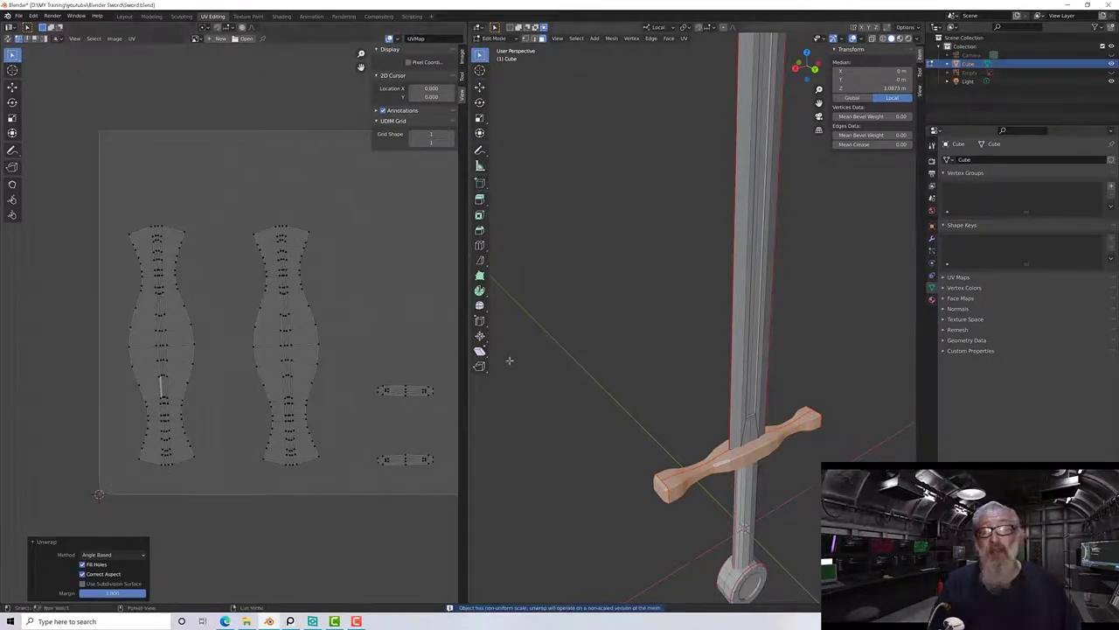
middle_click_drag(569, 370, 508, 232)
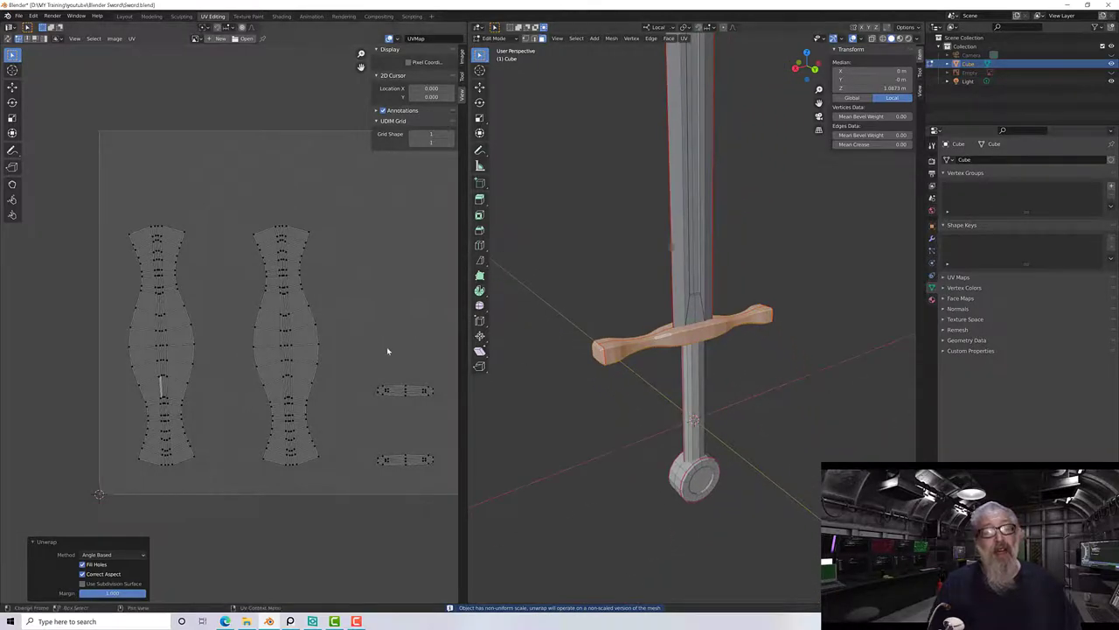
Select the linked grip faces and unwrap them into one straight UV strip.
left_click(695, 378)
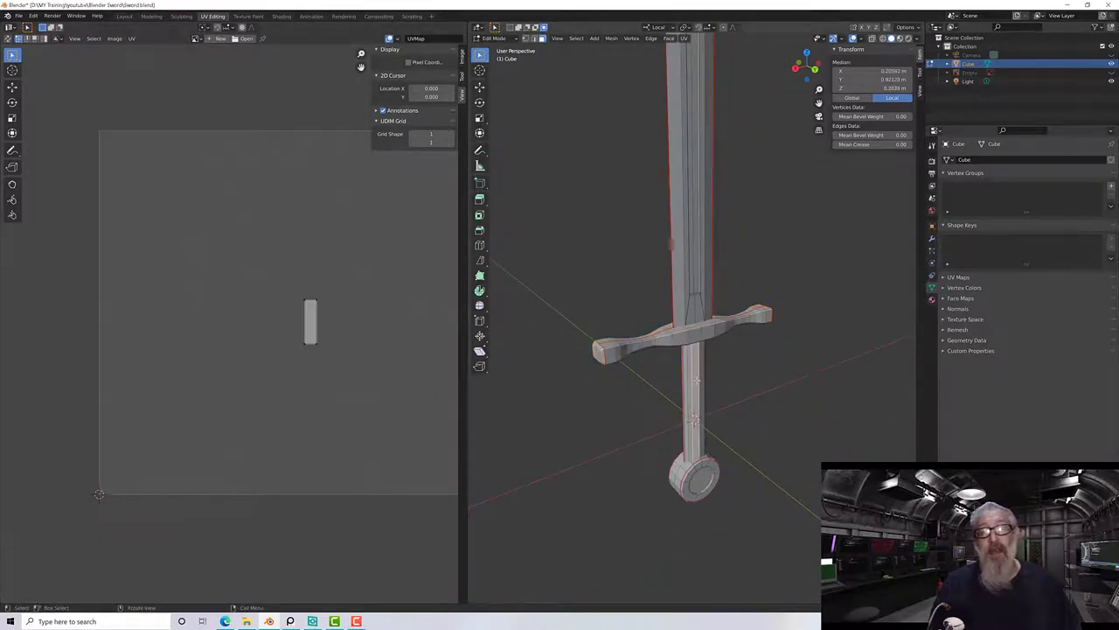
key("ctrl+l")
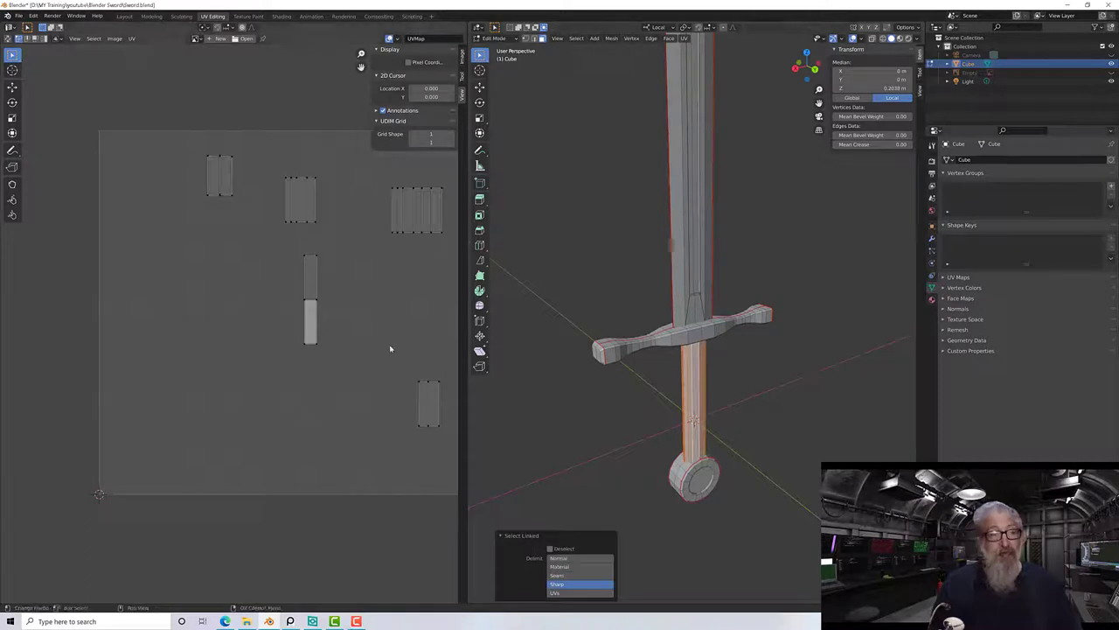
key("u")
left_click(242, 317)
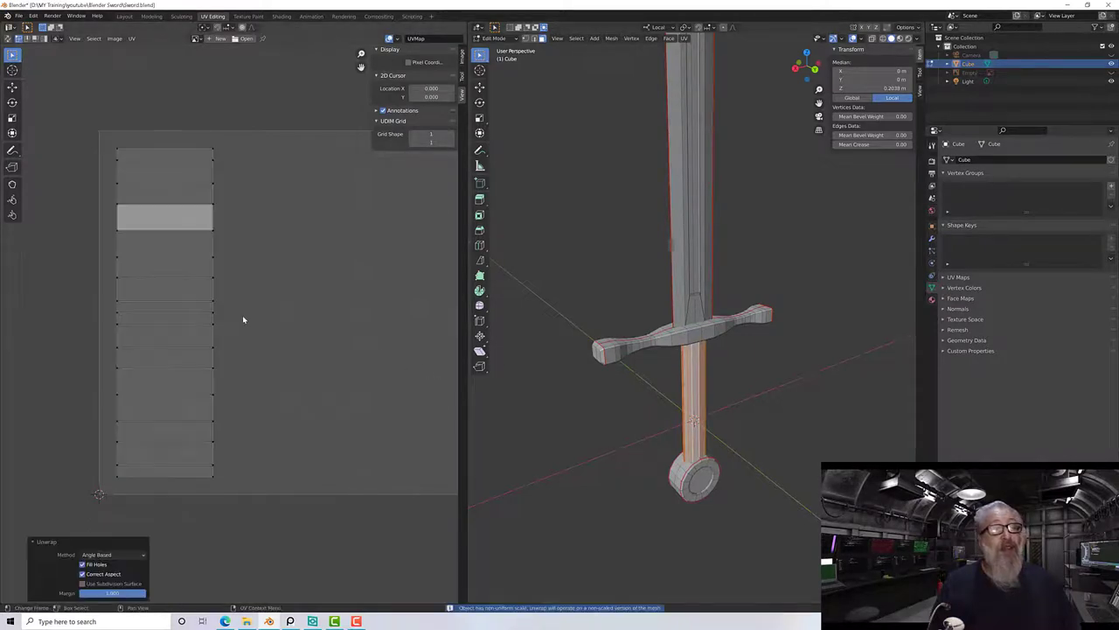
Select the pommel and all geometry linked to it, abandoning two knife-cut attempts.
left_click(670, 467)
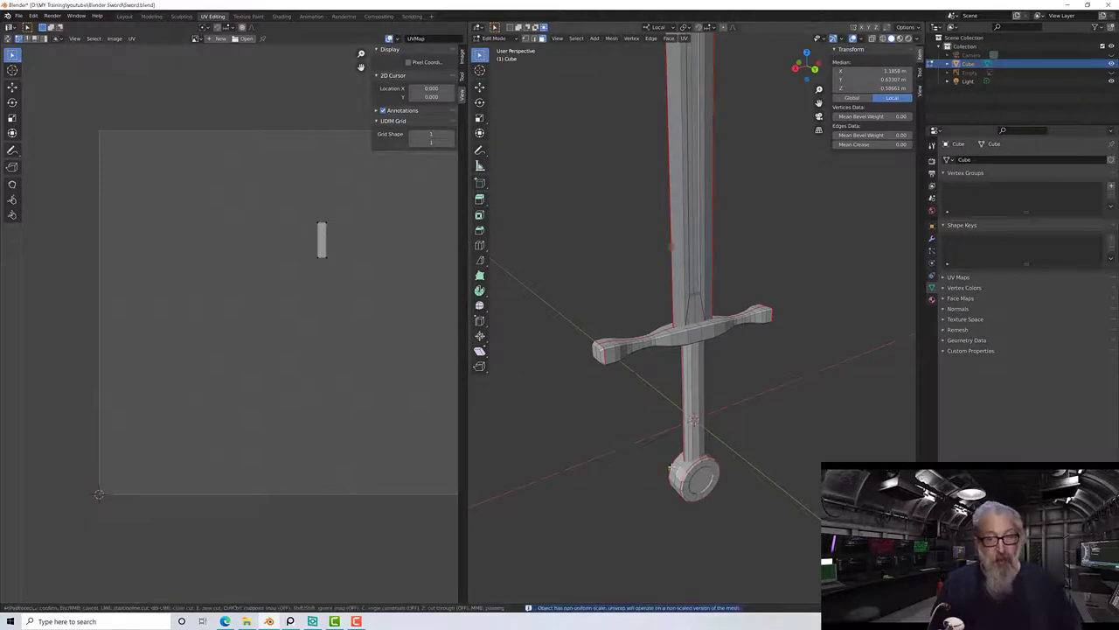
key("k")
key("Escape")
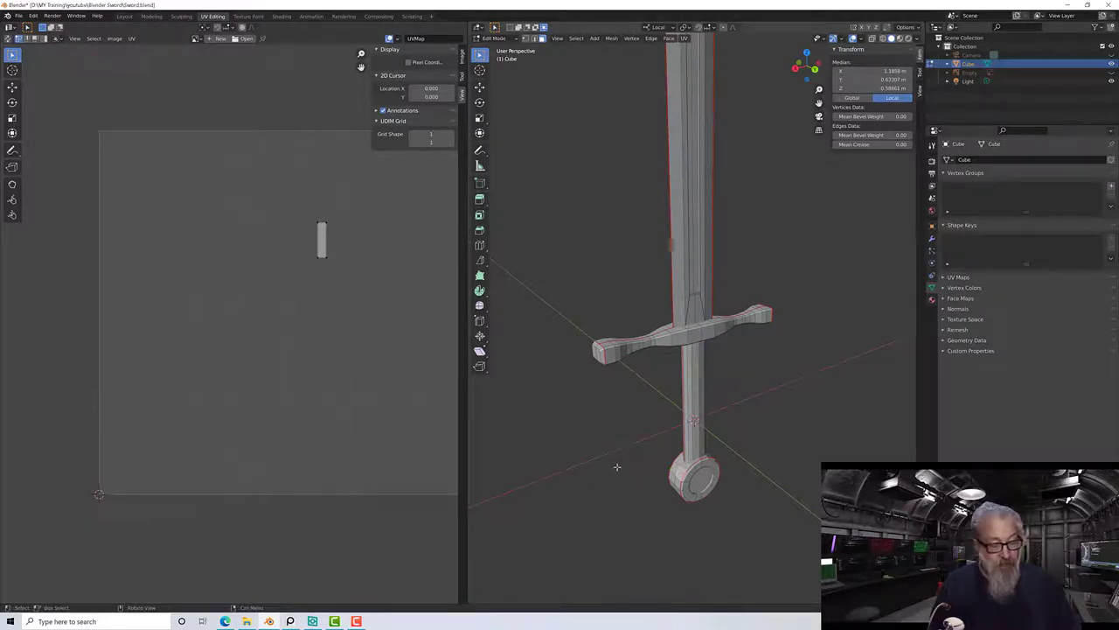
key("k")
key("Escape")
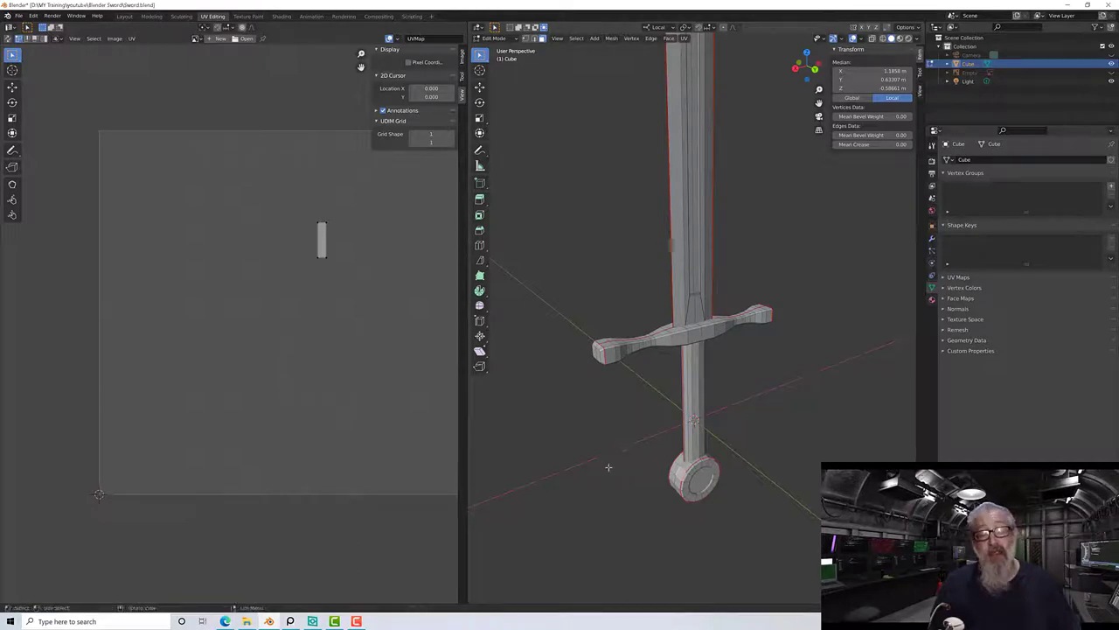
left_click(682, 466)
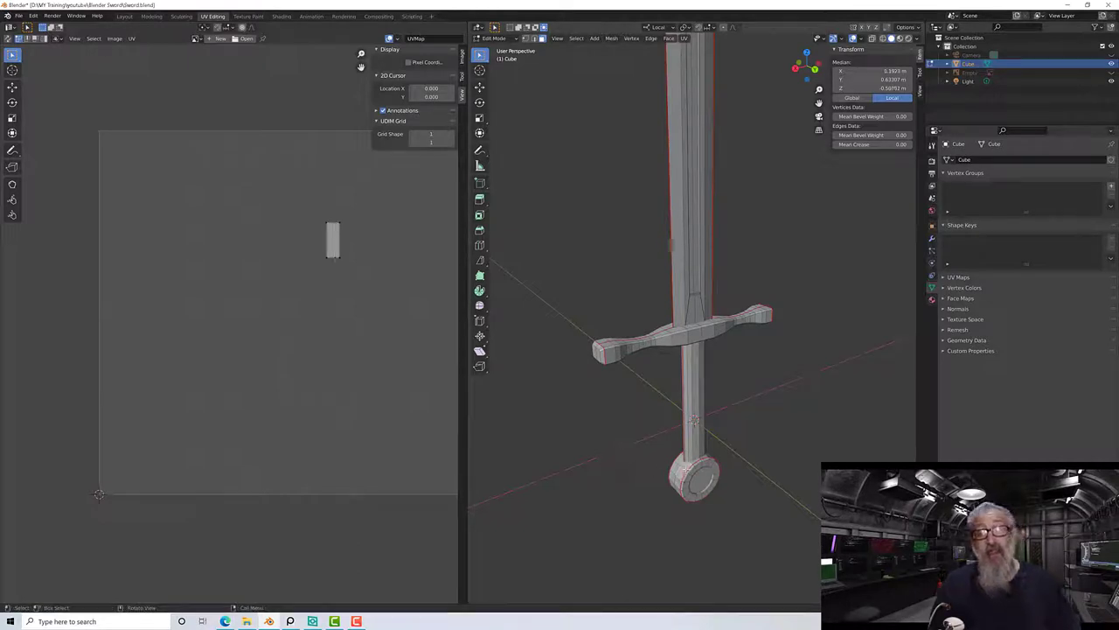
left_click(682, 472)
key("ctrl+l")
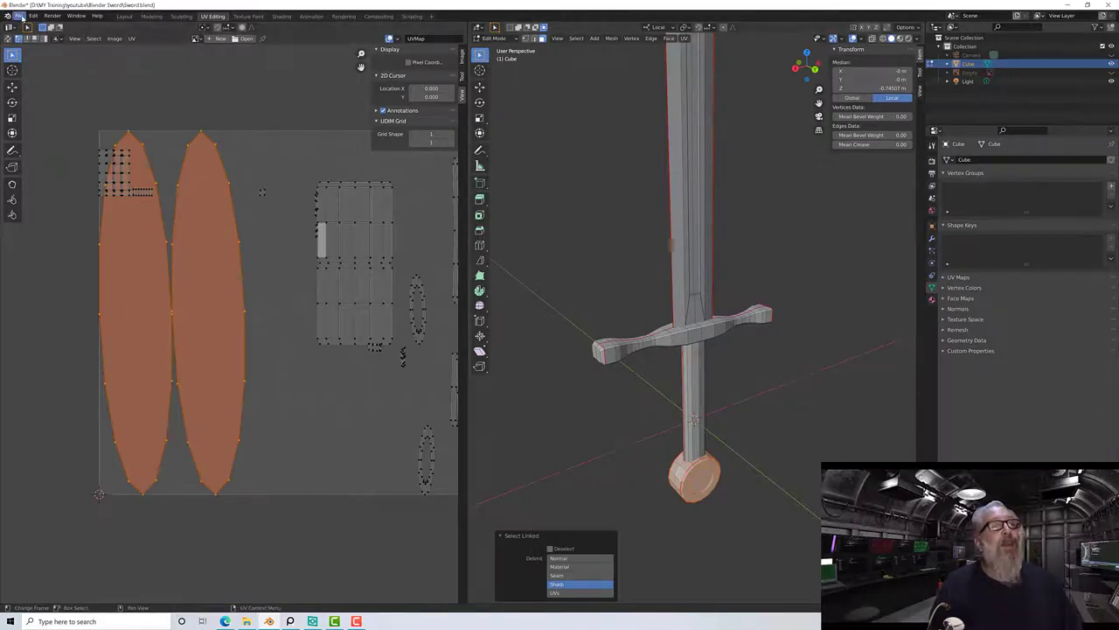
Select all grip and pommel UVs and re-unwrap them together.
scroll(182, 219, "down", 4)
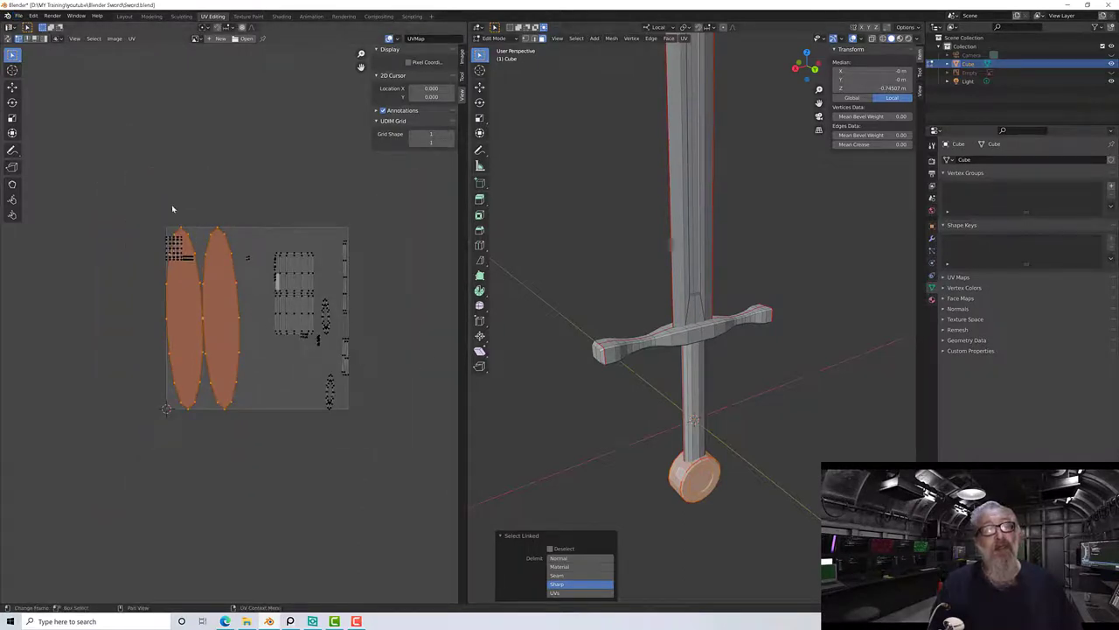
left_click(133, 201)
left_click_drag(133, 201, 434, 439)
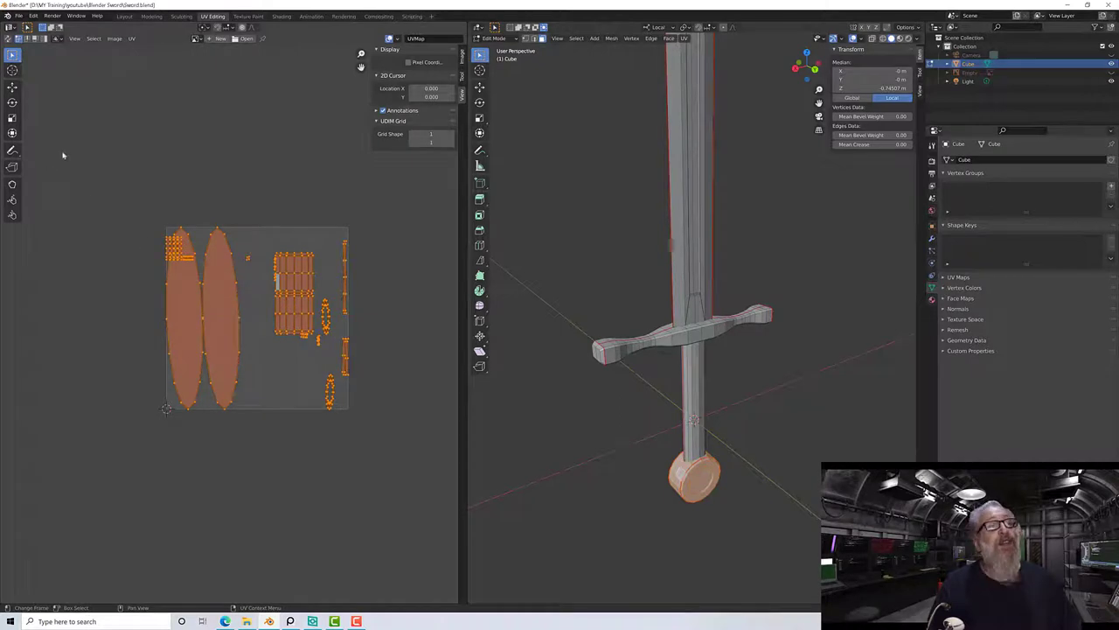
right_click(169, 145)
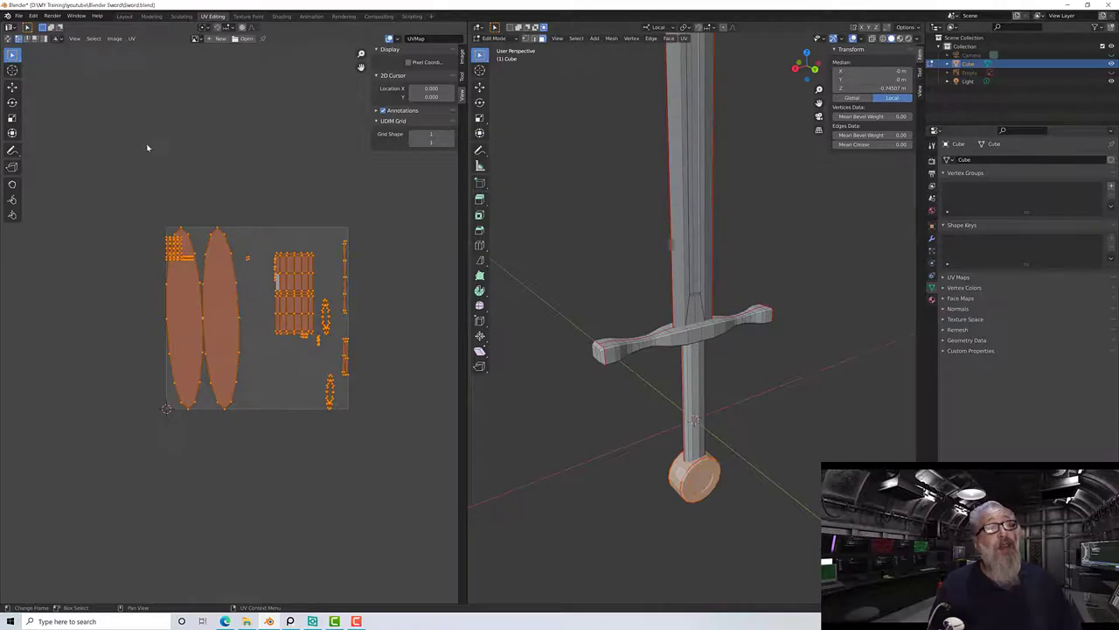
right_click(148, 146)
left_click(150, 146)
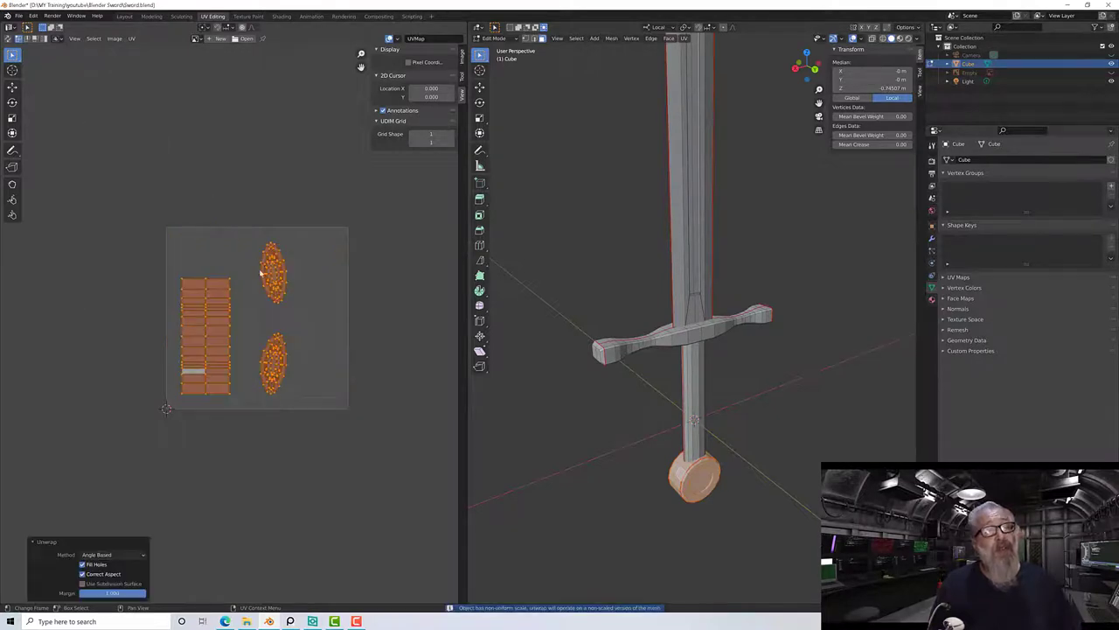
Reveal the hidden sword parts with Alt+H and select all UV islands.
scroll(278, 291, "up", 4)
scroll(278, 291, "down", 3)
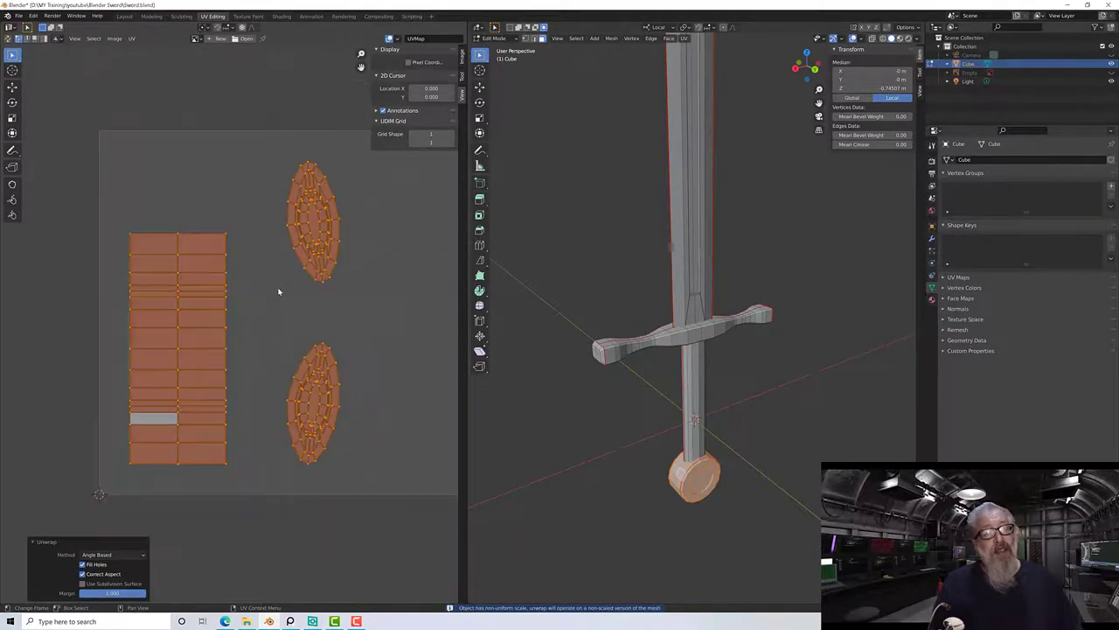
key("u")
key("Escape")
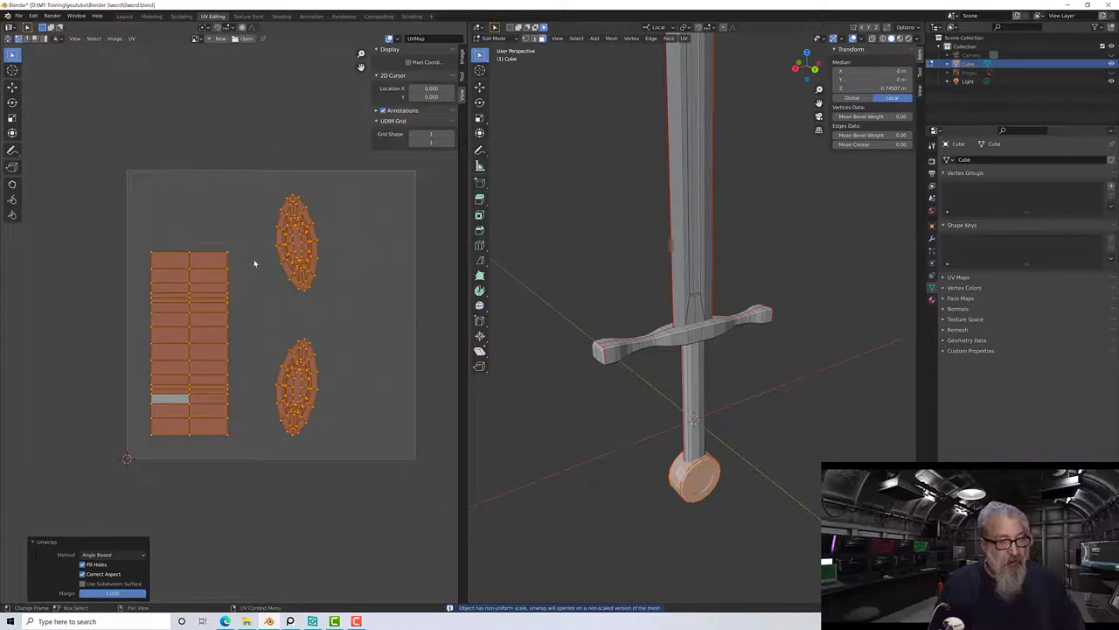
key("alt+h")
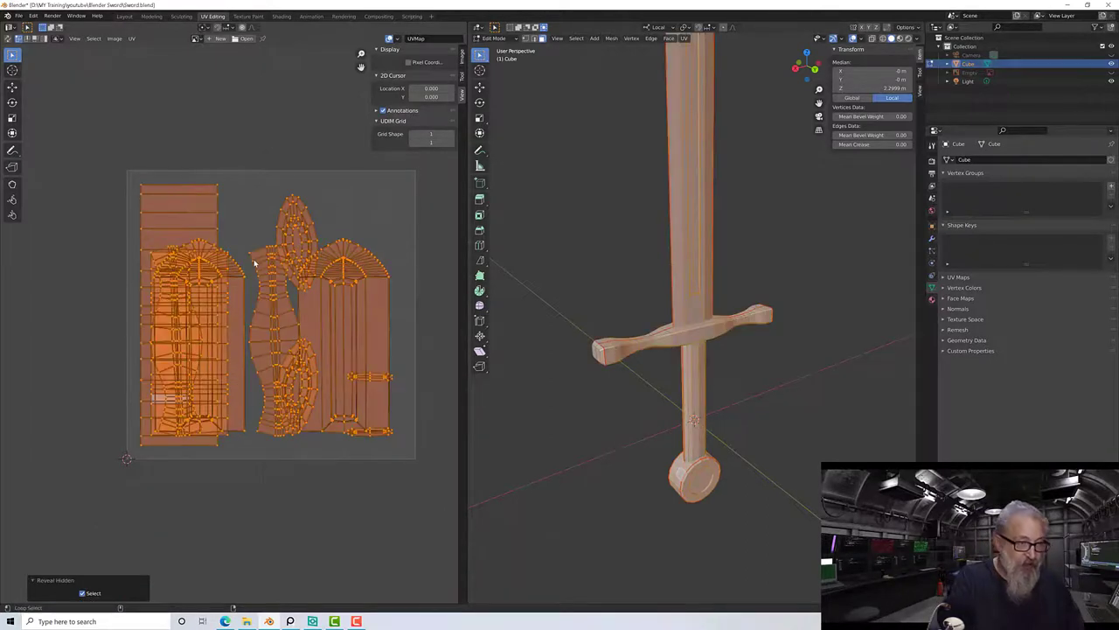
scroll(278, 266, "down", 2)
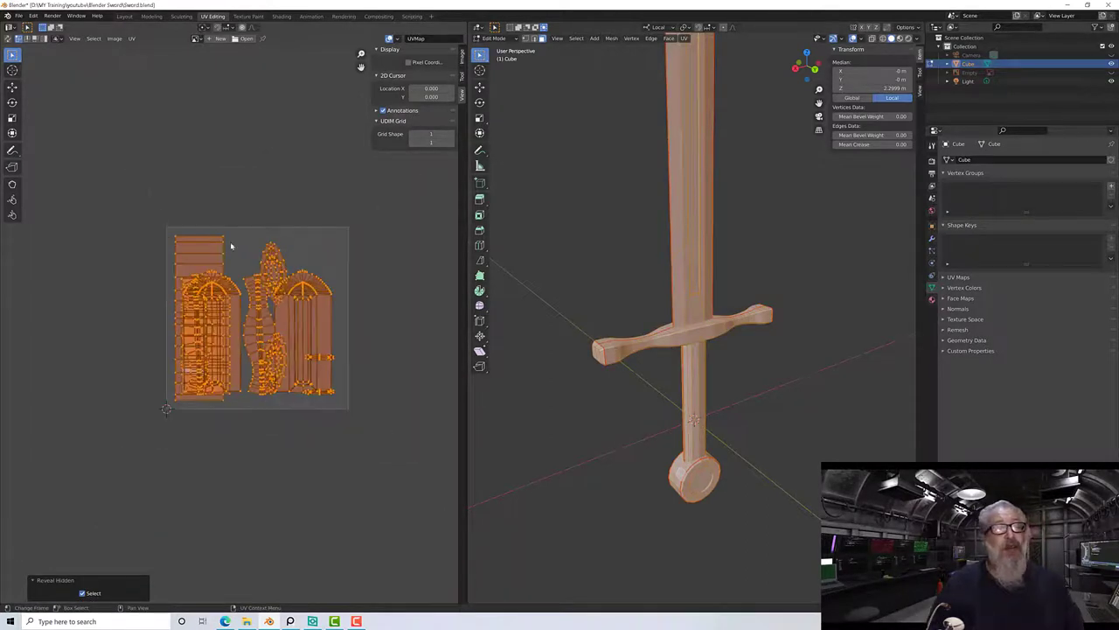
left_click_drag(133, 204, 367, 424)
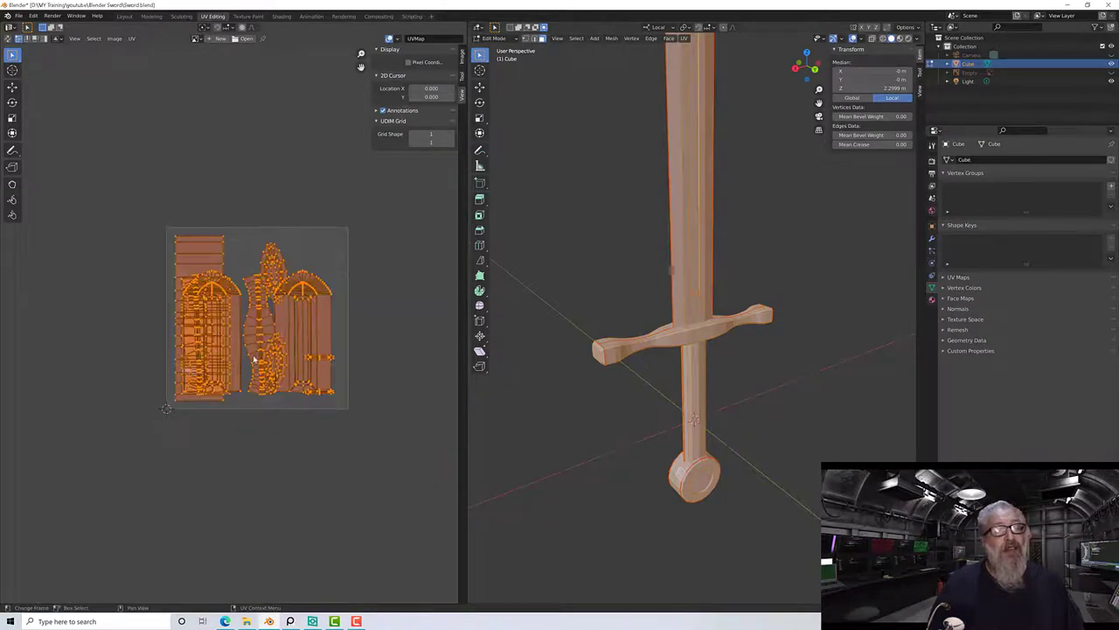
scroll(301, 303, "up", 3)
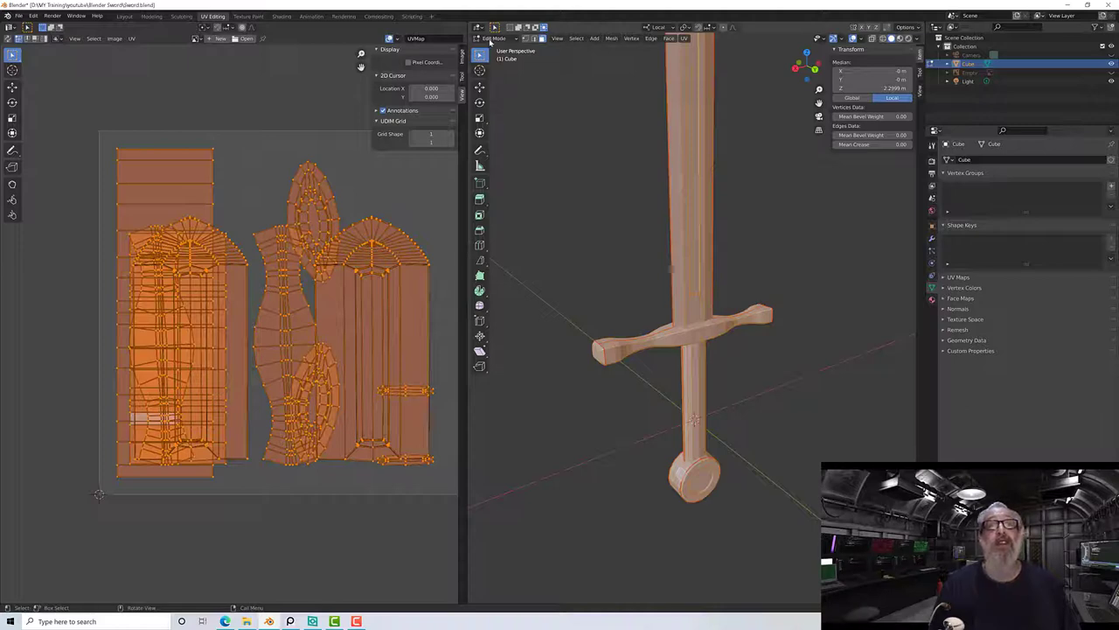
Return the sword to Object Mode, showing scale 0.025, 0.013 and 0.127.
left_click(490, 39)
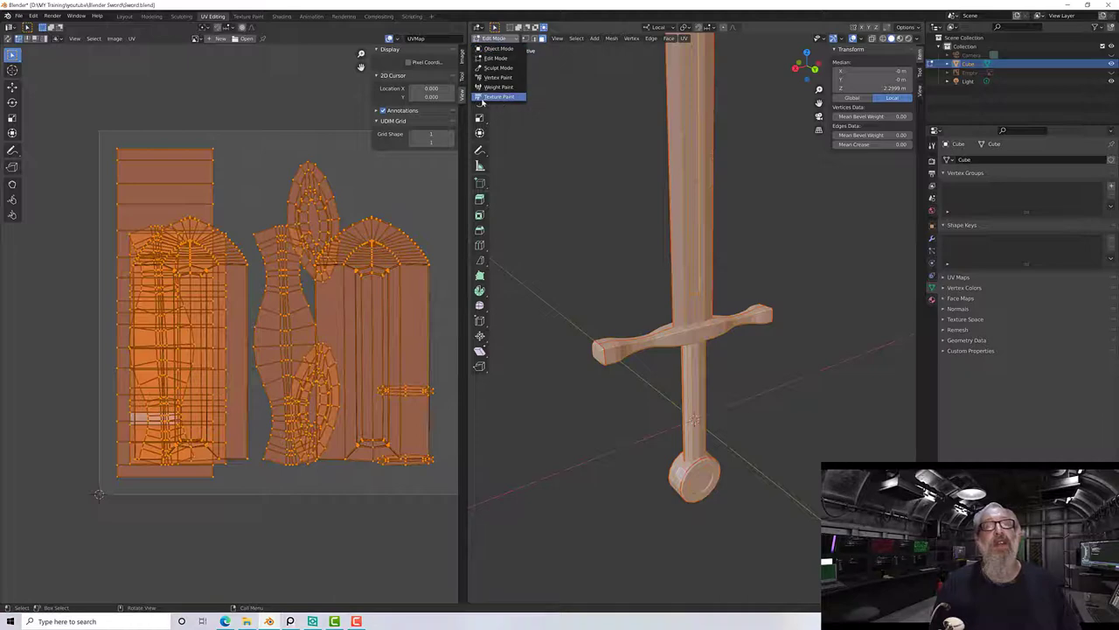
left_click(499, 48)
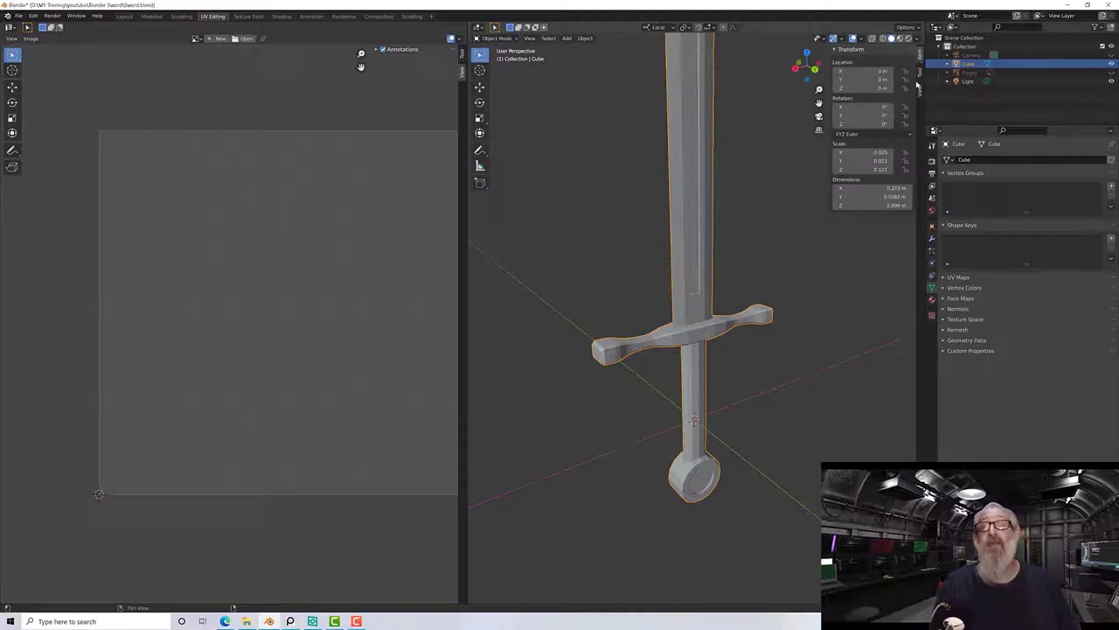
Set the sword's X scale to 0.0254.
left_click(874, 152)
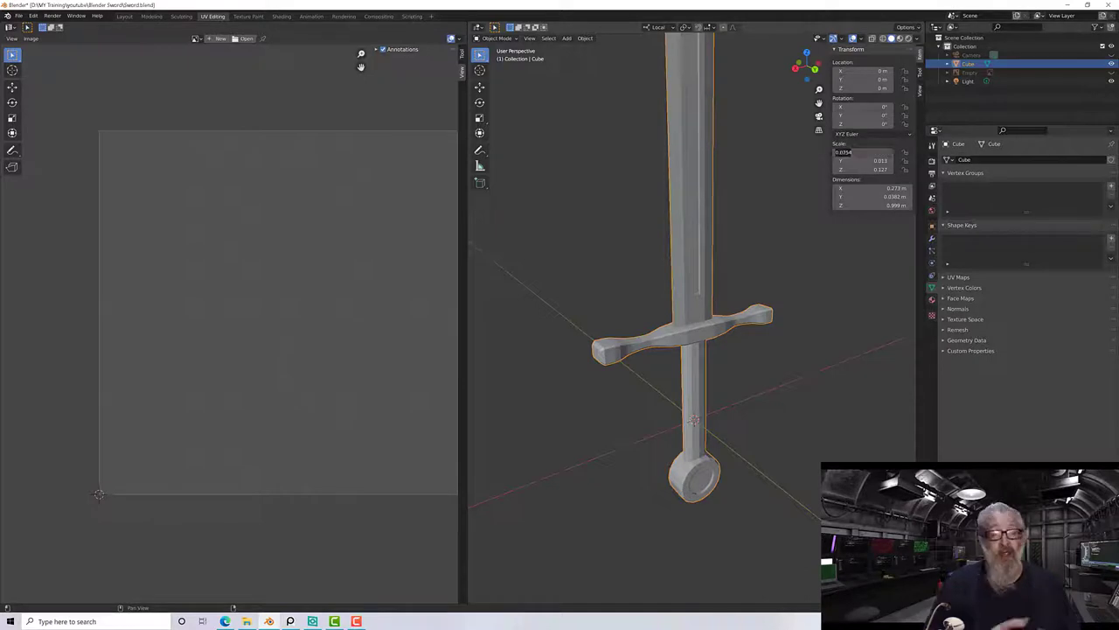
type("0.0254")
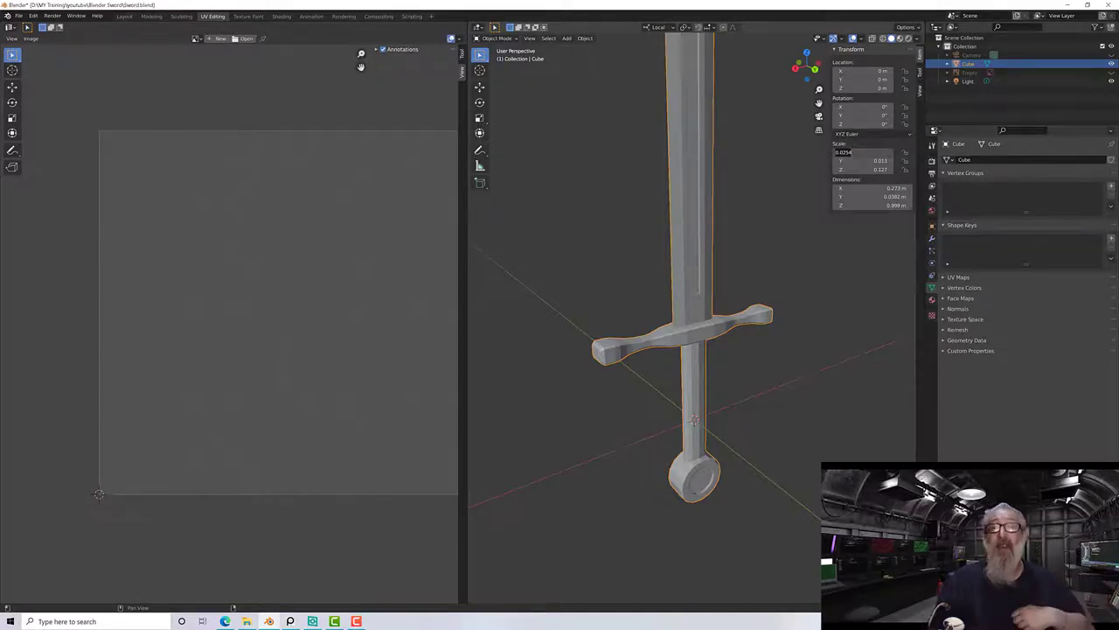
key("Return")
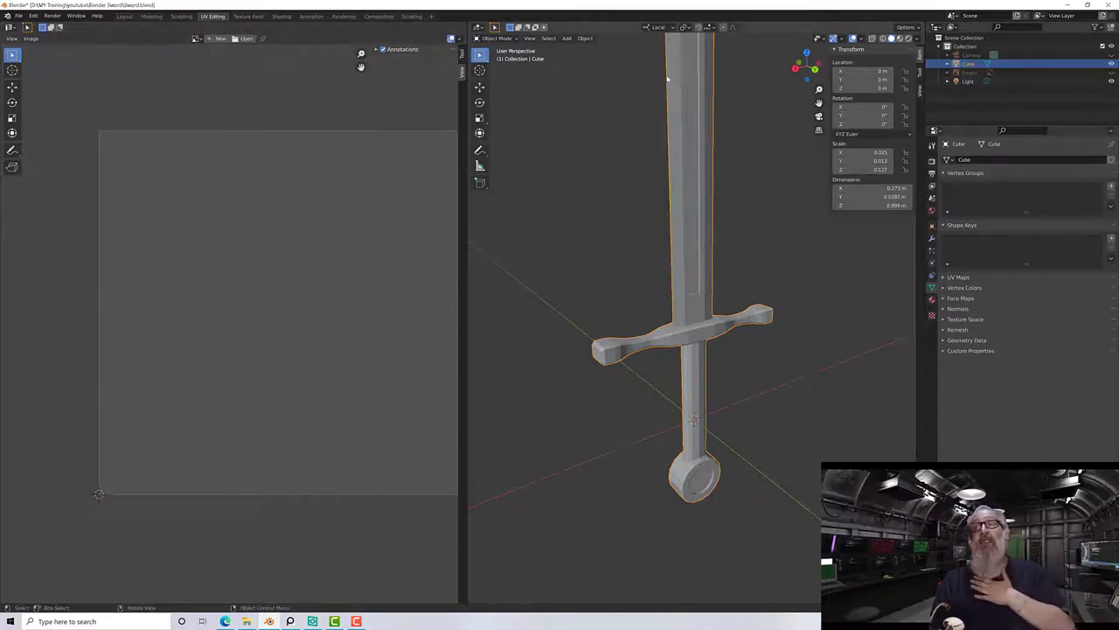
Apply the object's scale so all three axes read 1.000.
left_click(584, 38)
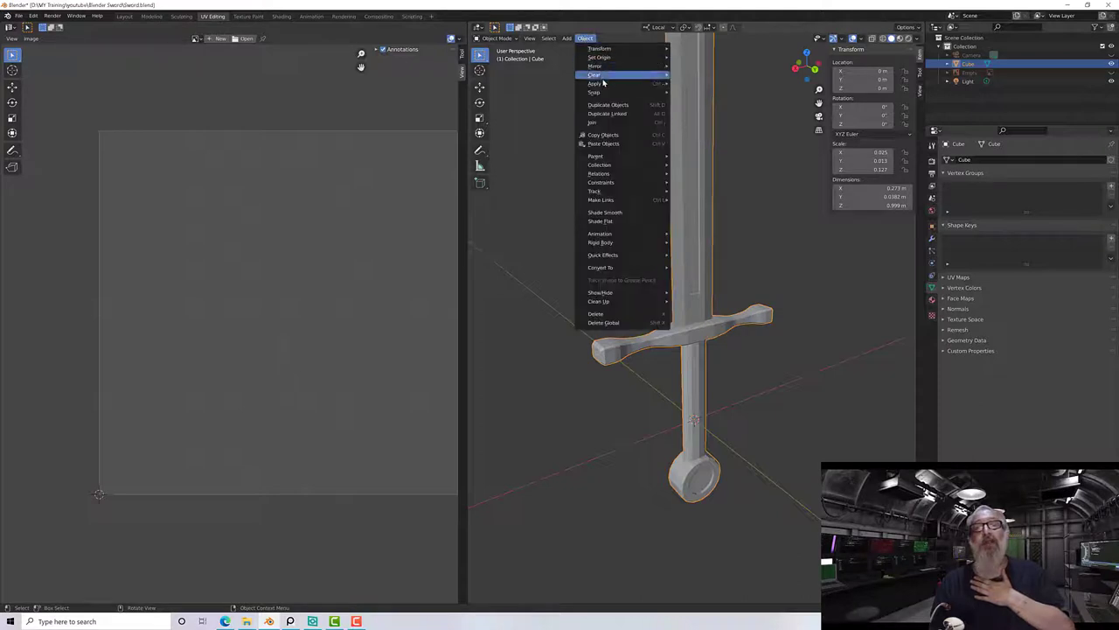
mouse_move(604, 83)
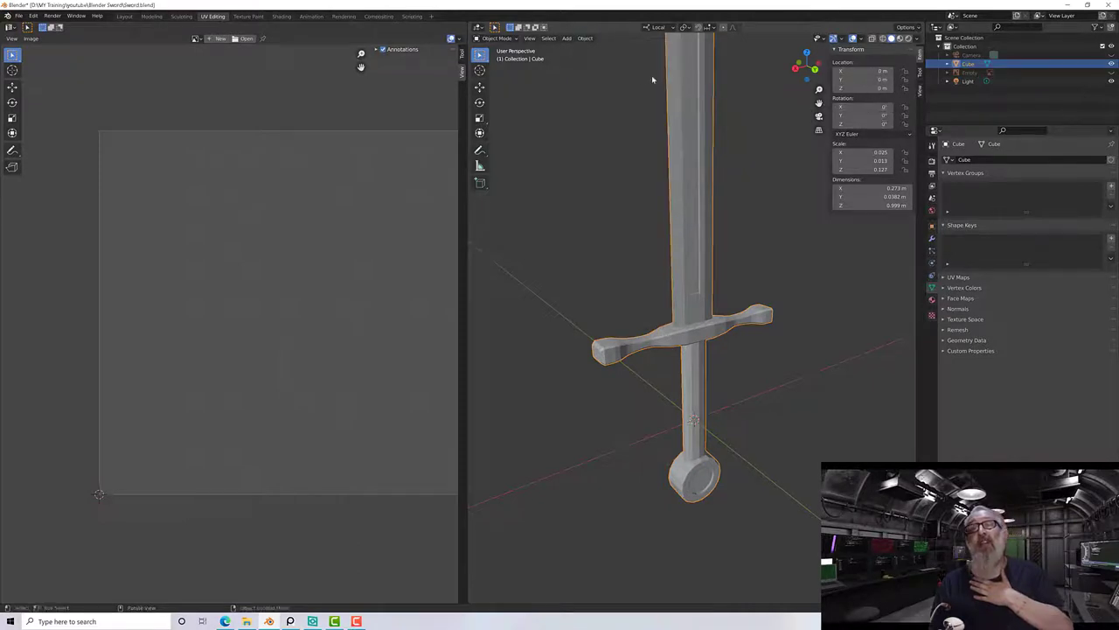
left_click(583, 41)
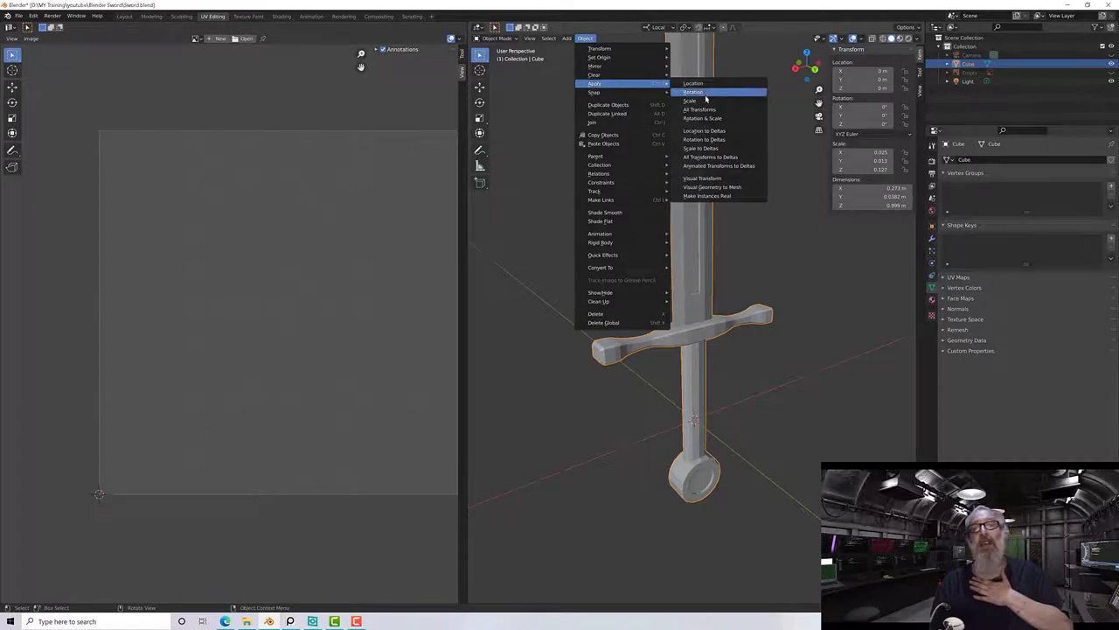
left_click(700, 101)
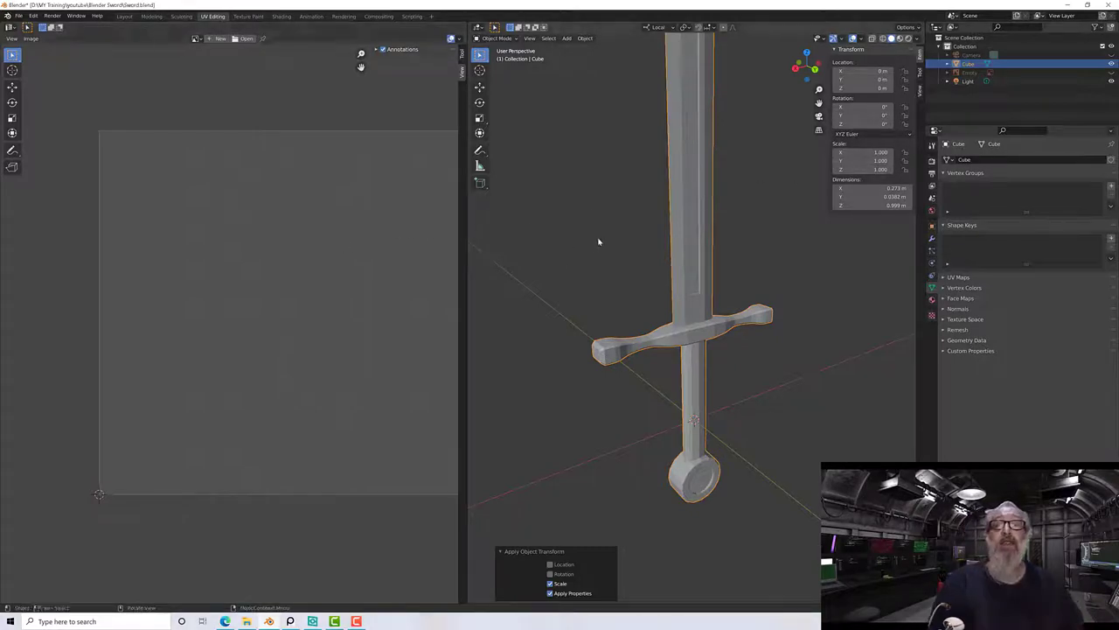
Enter Edit Mode and re-unwrap the whole scaled sword with Angle Based.
left_click(497, 39)
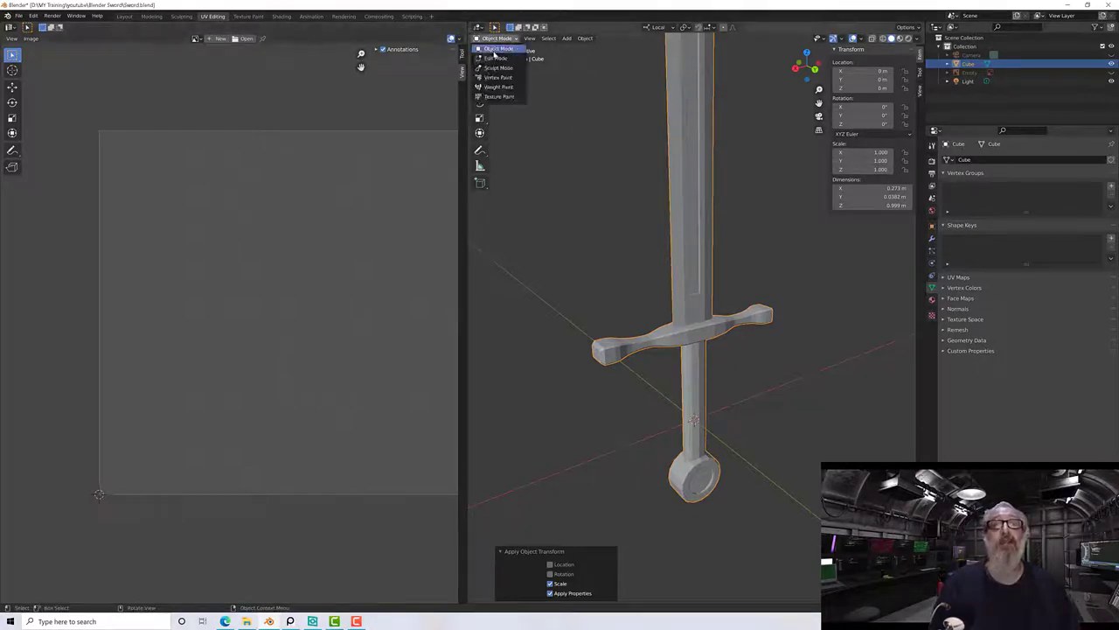
left_click(495, 58)
scroll(388, 262, "up", 2)
scroll(366, 265, "down", 4)
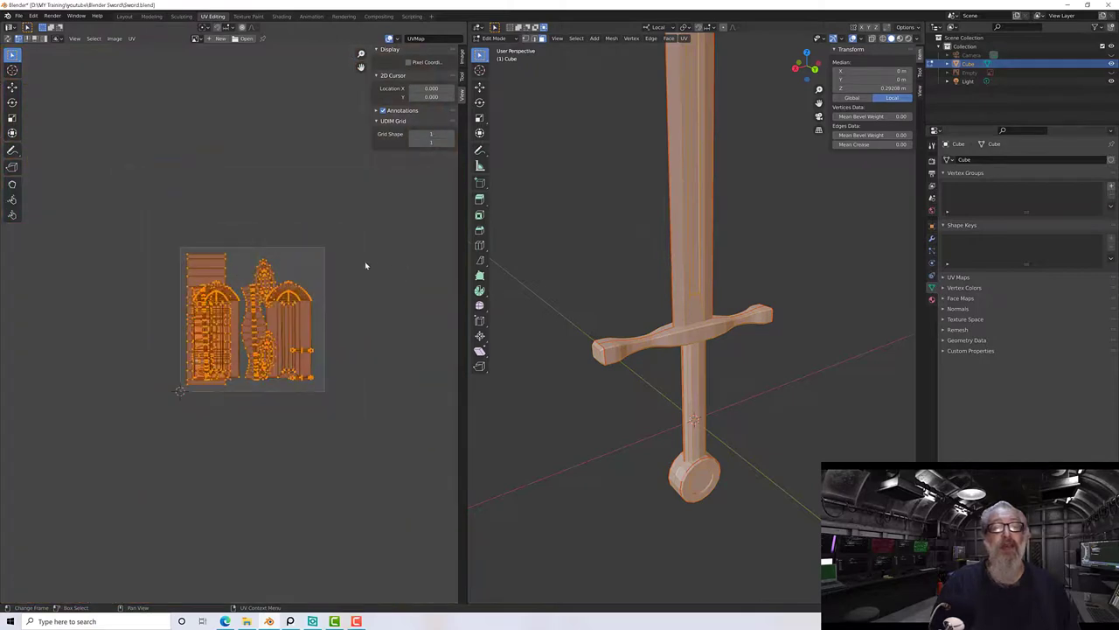
key("u")
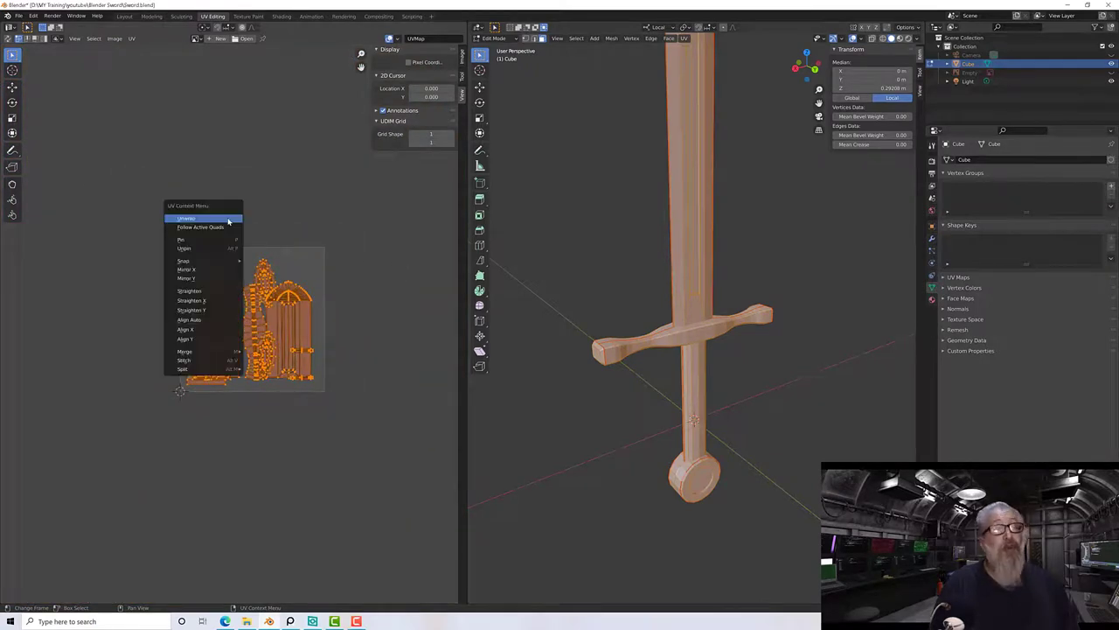
left_click(221, 218)
scroll(235, 318, "up", 6)
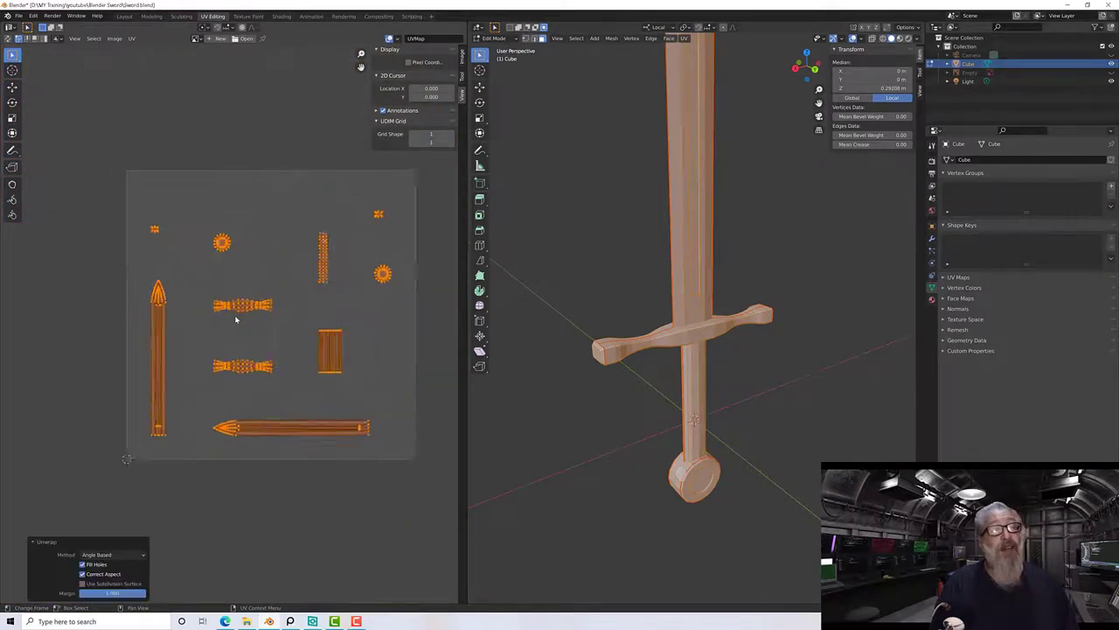
scroll(234, 320, "down", 3)
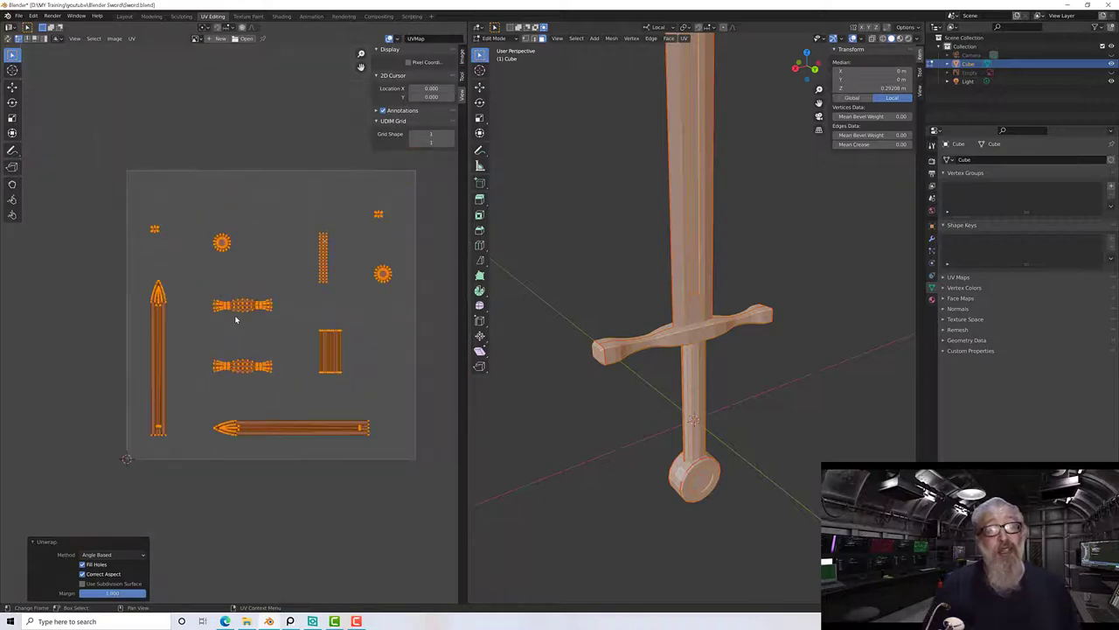
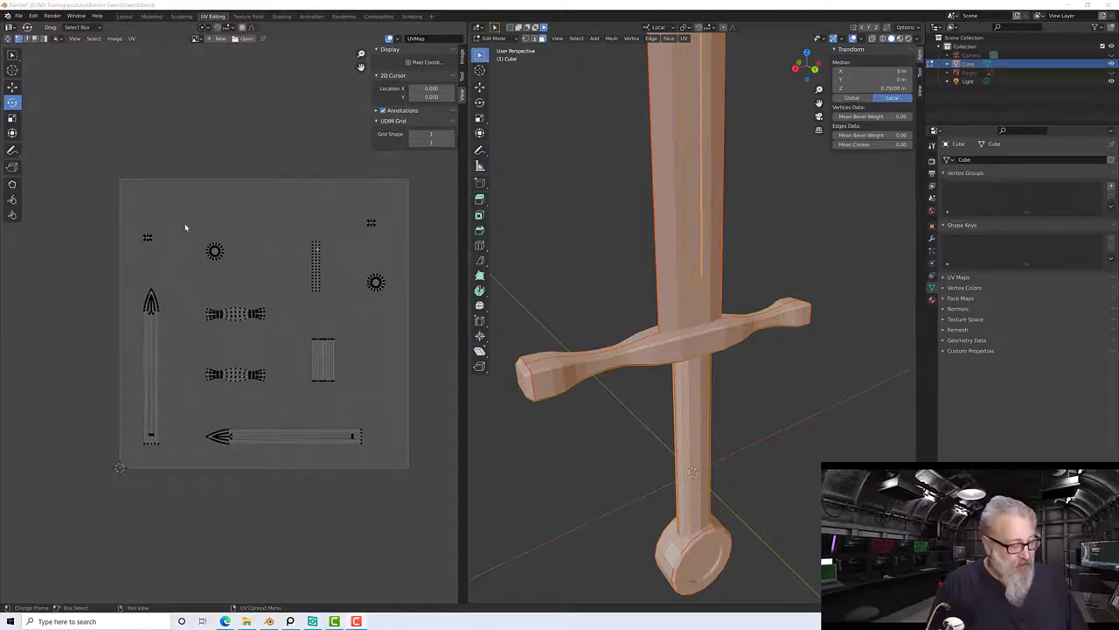
Re-unwrap all the sword's UV islands with a 0.05 margin, then deselect everything.
left_click_drag(123, 182, 402, 488)
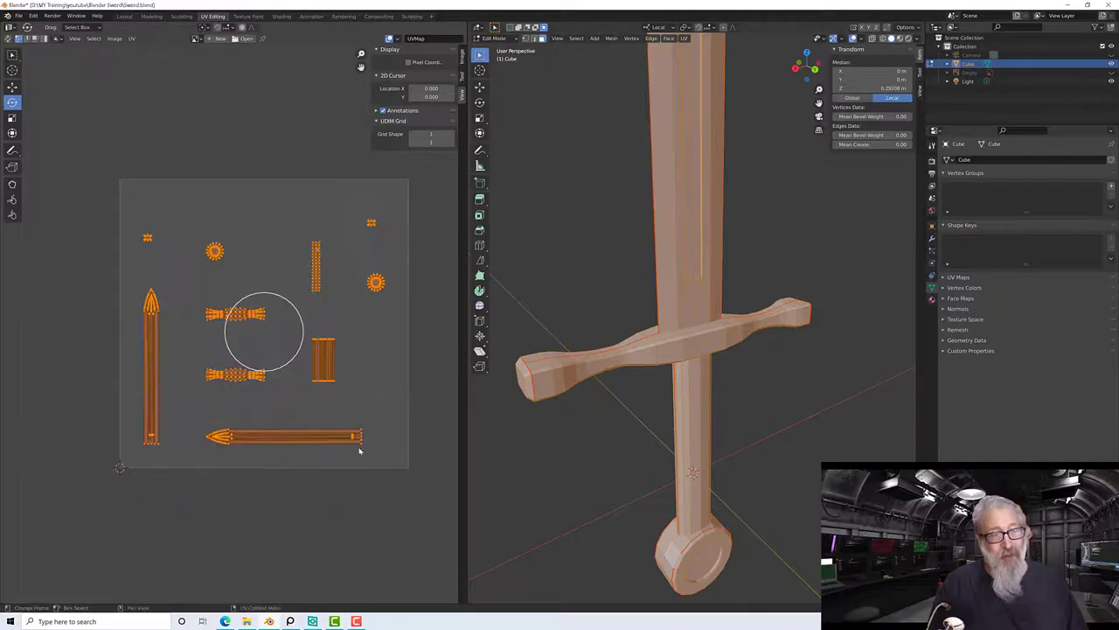
key("u")
left_click(232, 203)
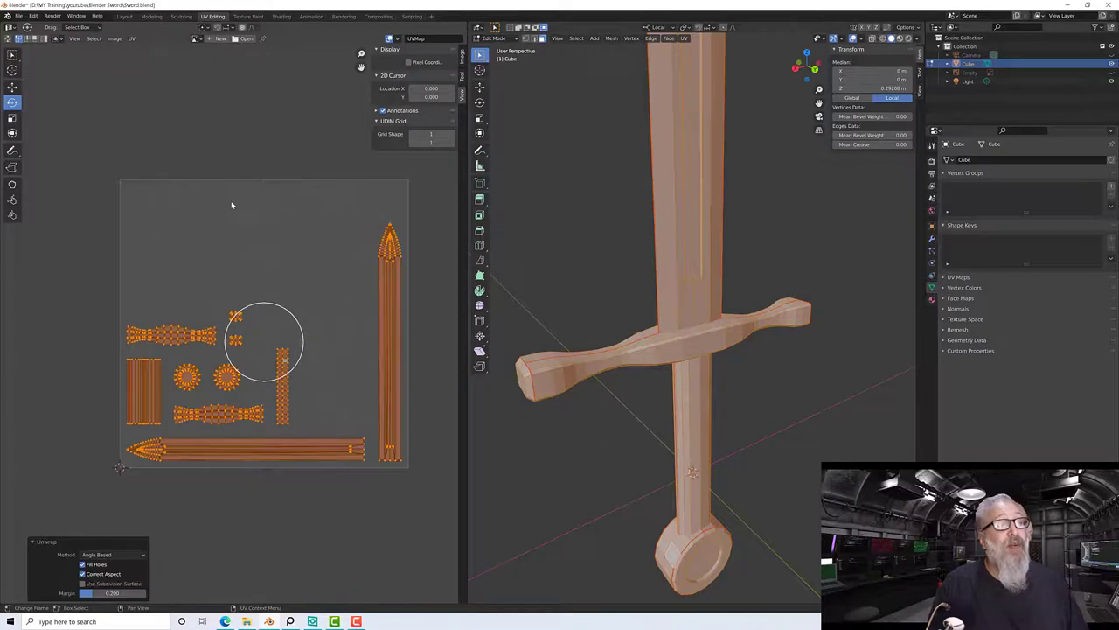
left_click(122, 593)
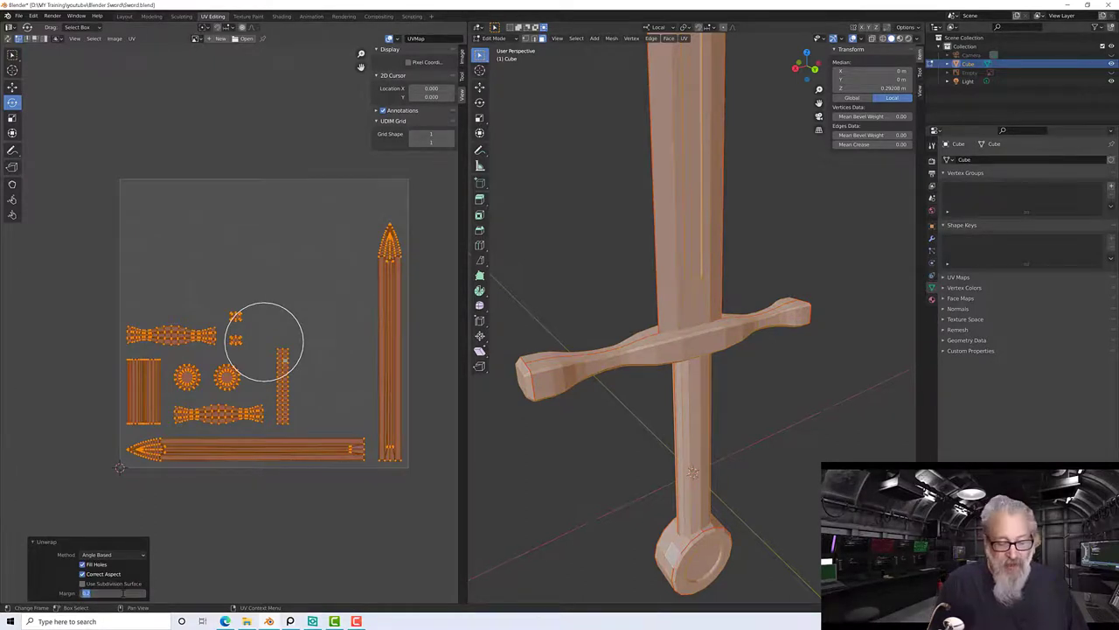
type("0")
key("Return")
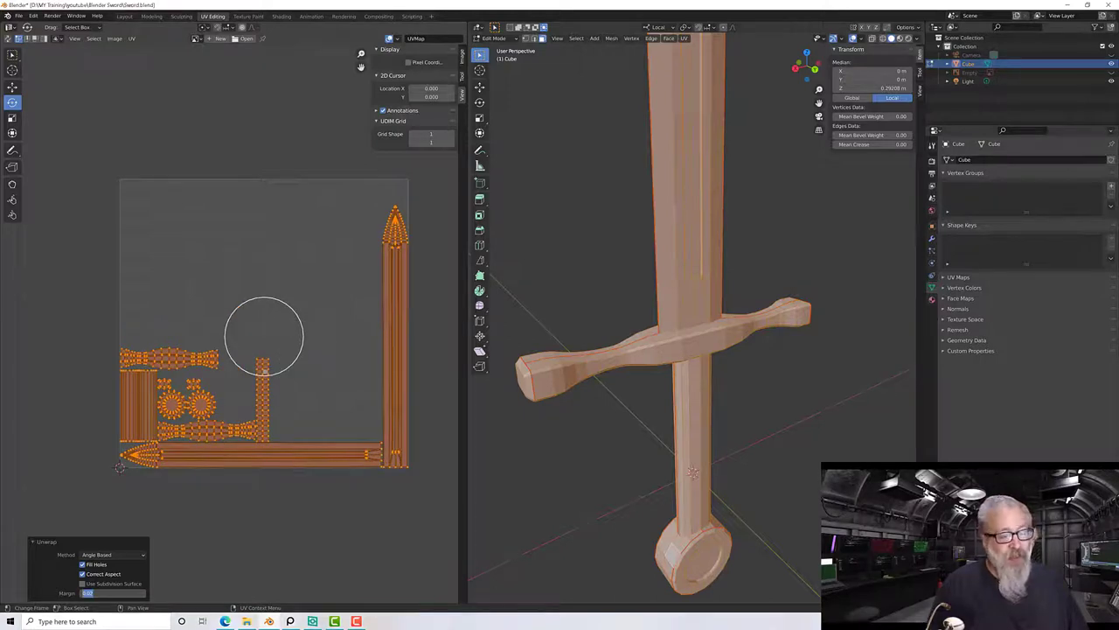
type("0.05")
key("Return")
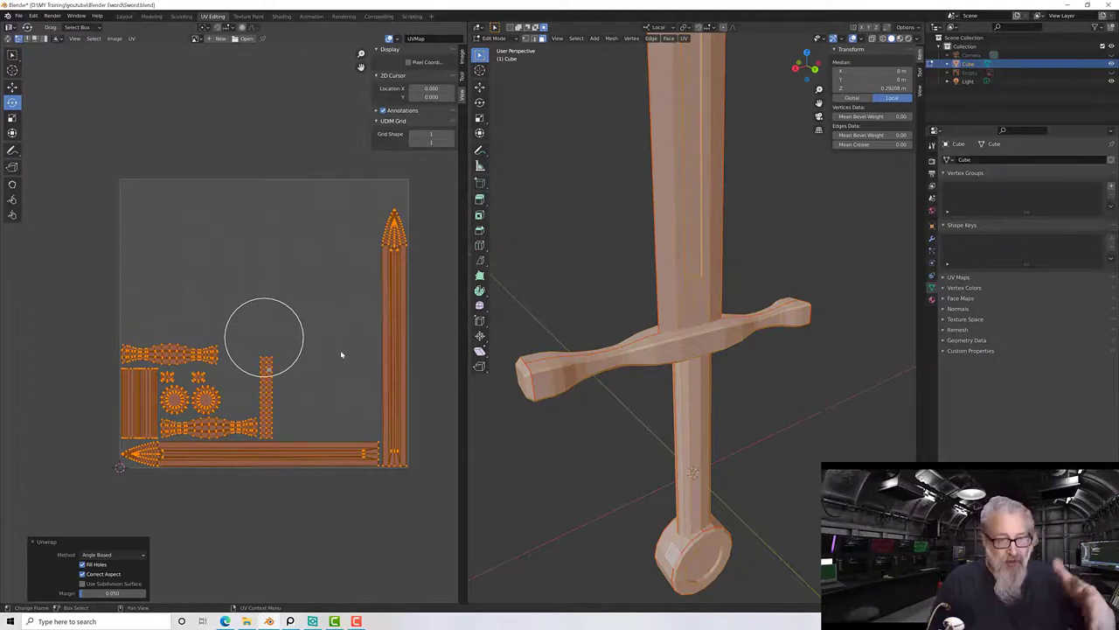
key("alt+a")
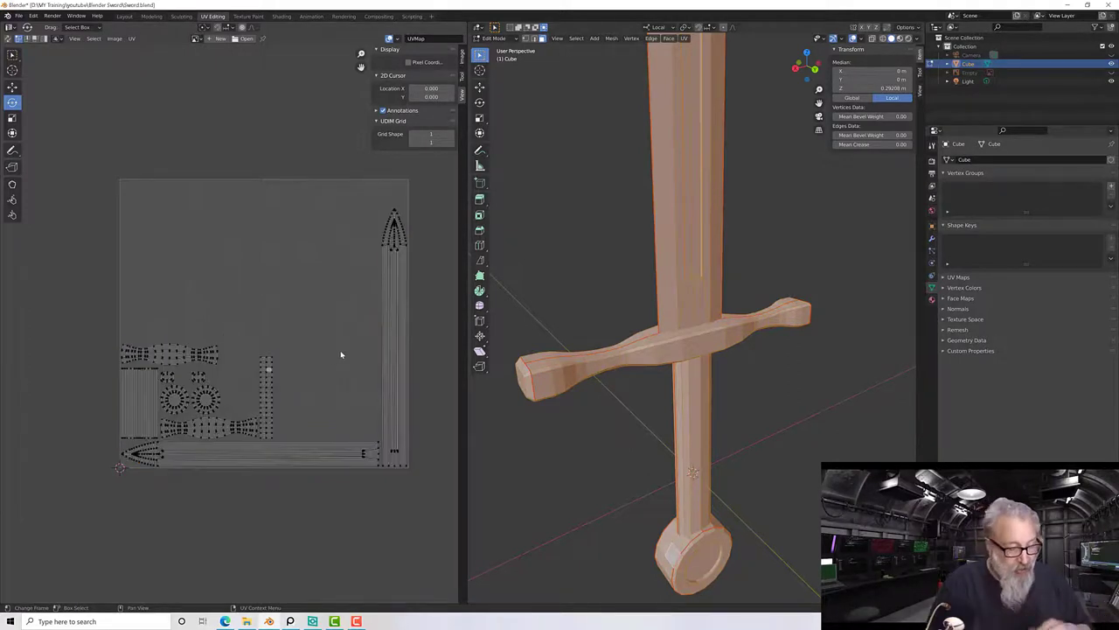
Select the long blade UV island lying along the bottom of the layout.
scroll(342, 355, "up", 1)
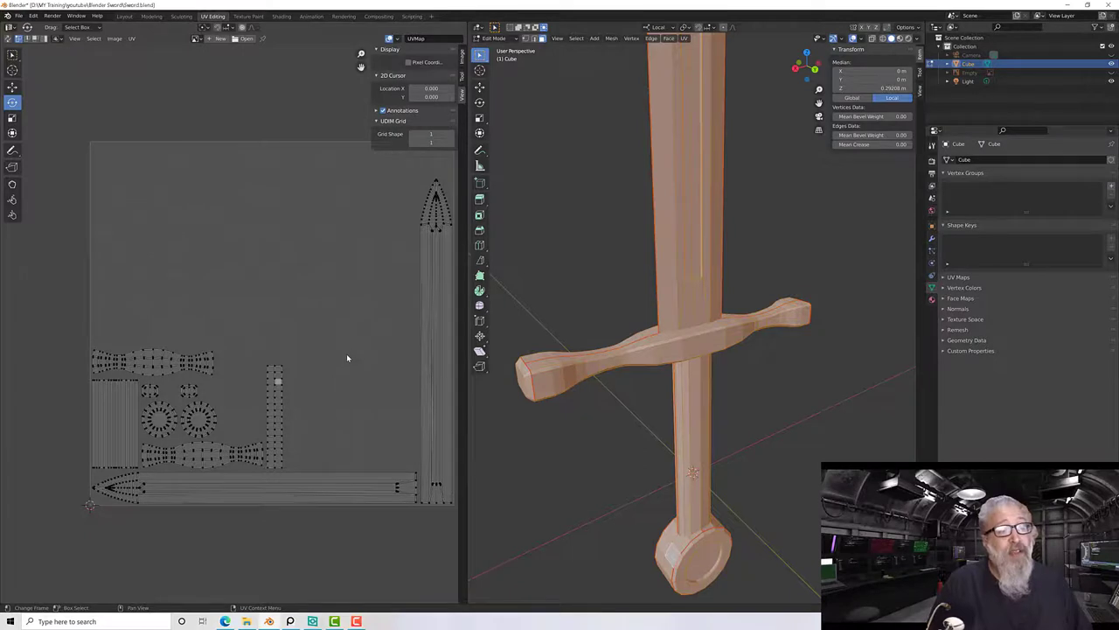
middle_click_drag(346, 358, 299, 335)
scroll(296, 333, "down", 1)
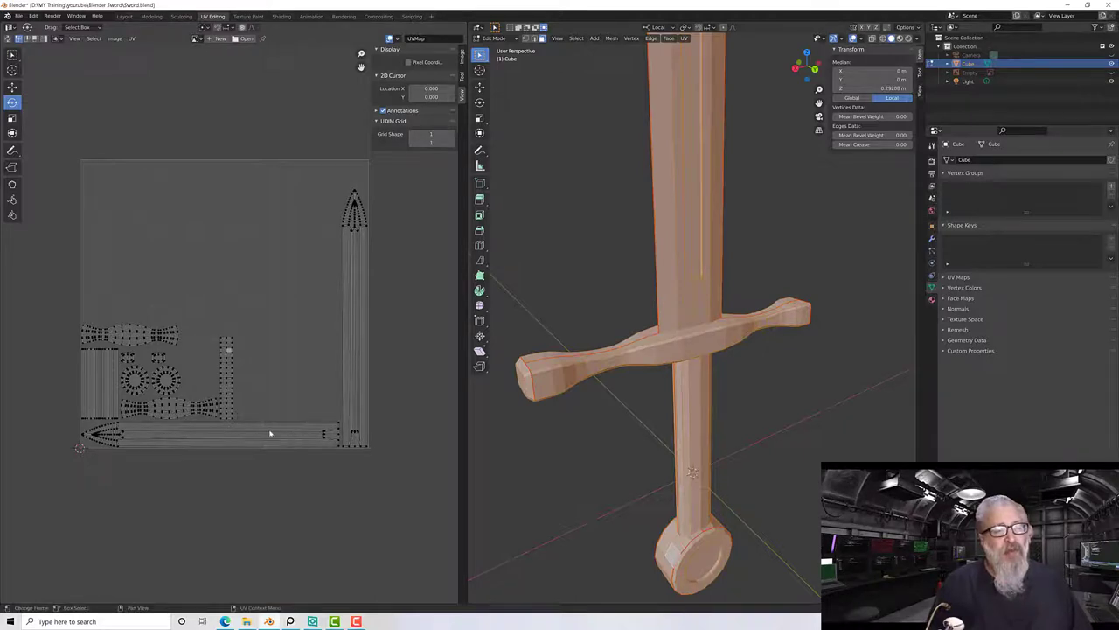
left_click_drag(74, 425, 344, 472)
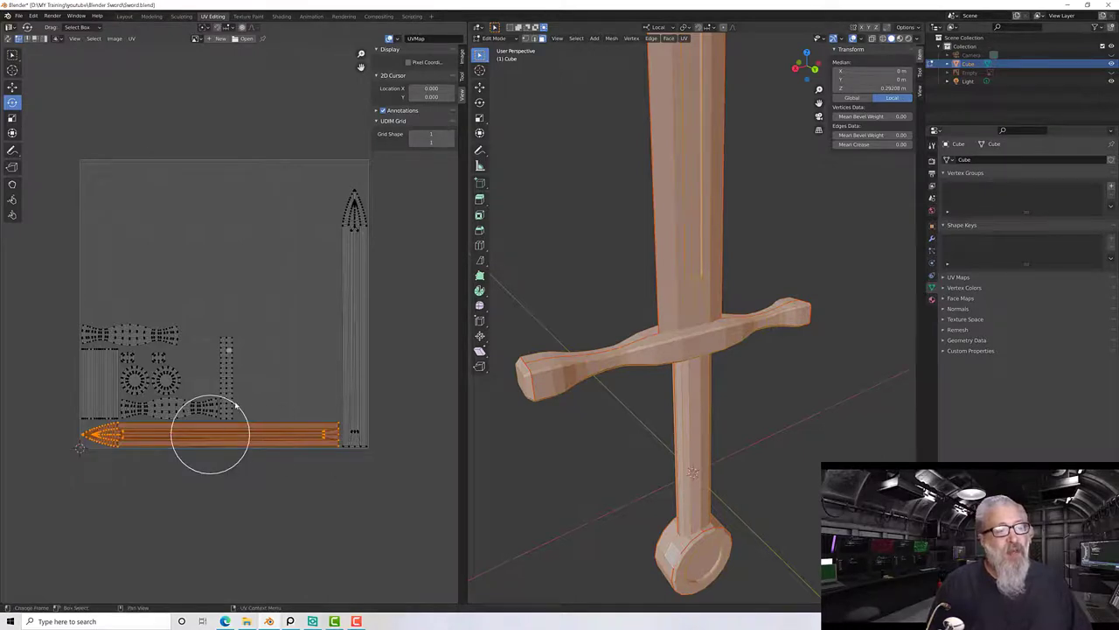
key("alt+a")
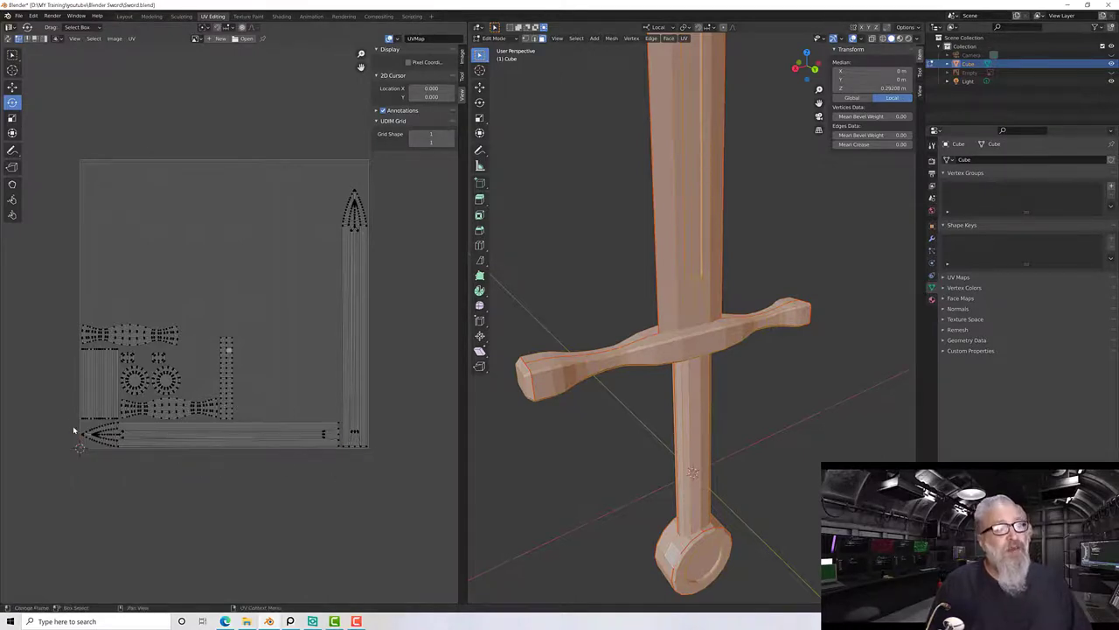
left_click_drag(74, 427, 321, 475)
left_click_drag(339, 479, 340, 480)
key("c")
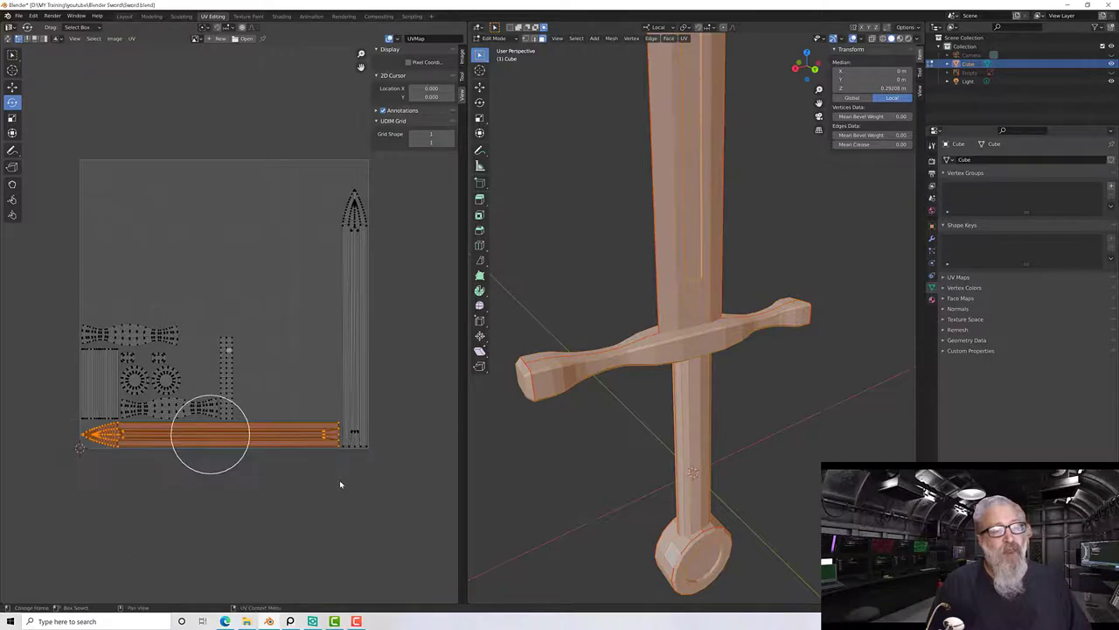
left_click(13, 104)
scroll(220, 400, "down", 1)
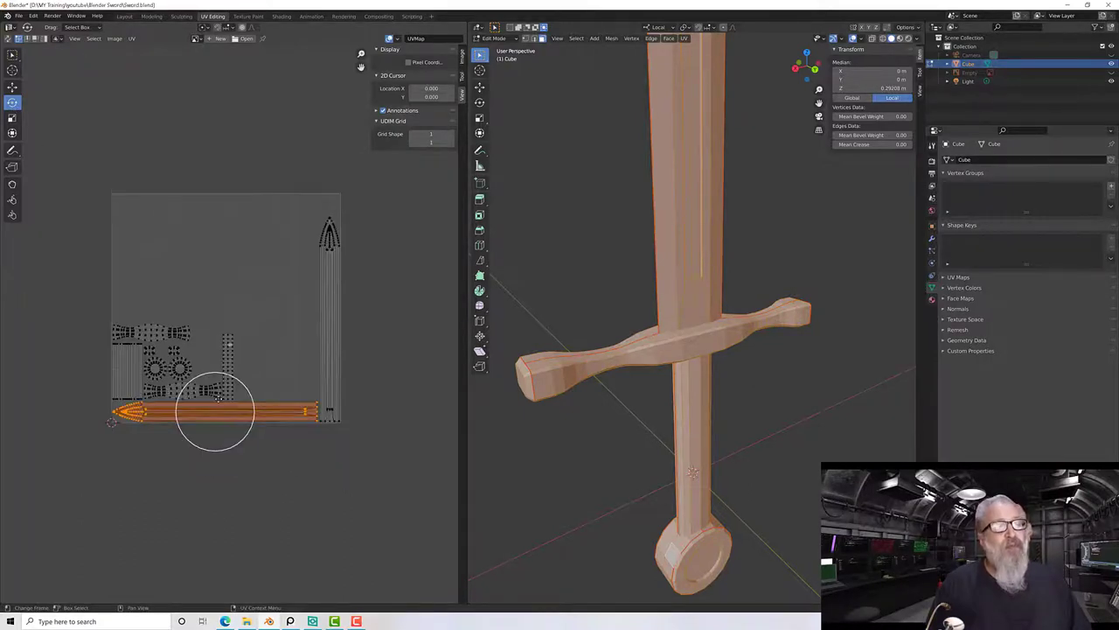
scroll(221, 399, "up", 1)
Rotate the blade island by exactly 90° so it stands upright.
key("r")
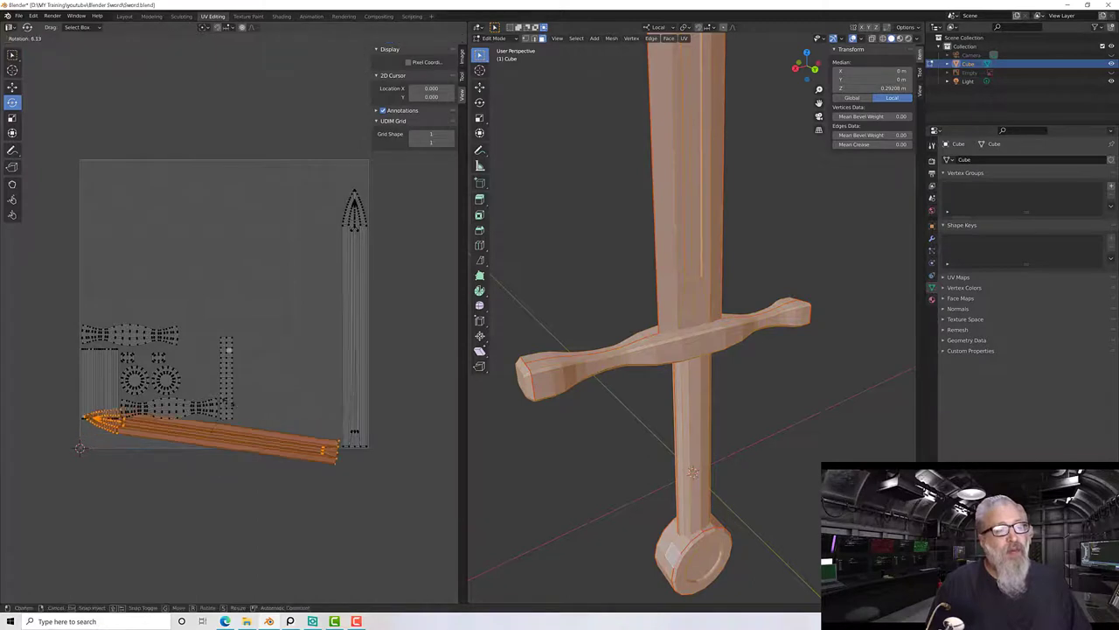
left_click(200, 513)
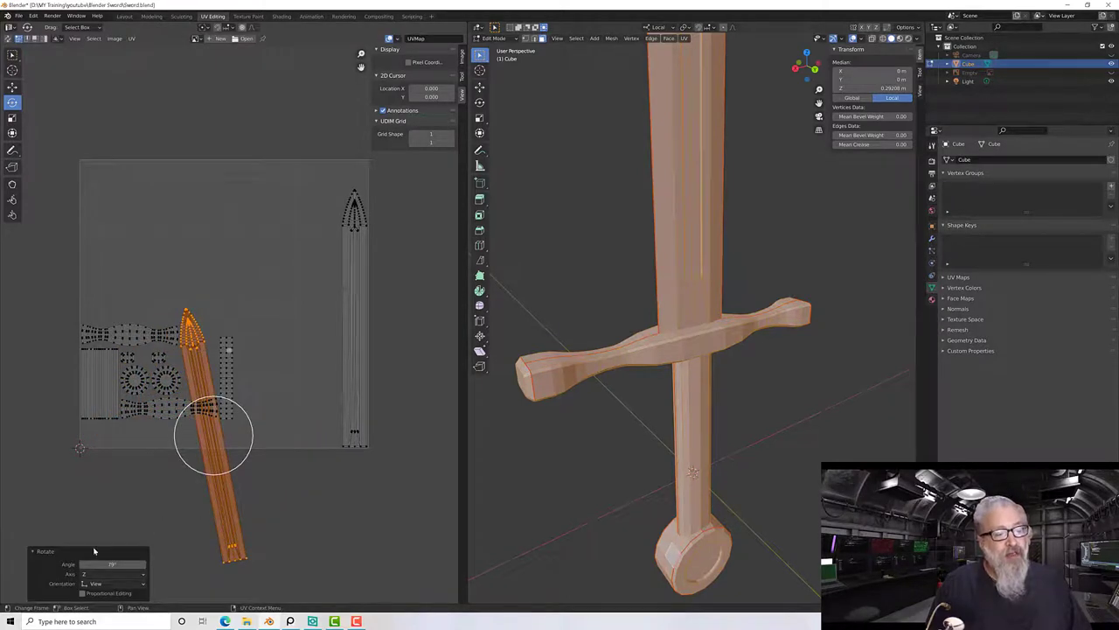
left_click(112, 564)
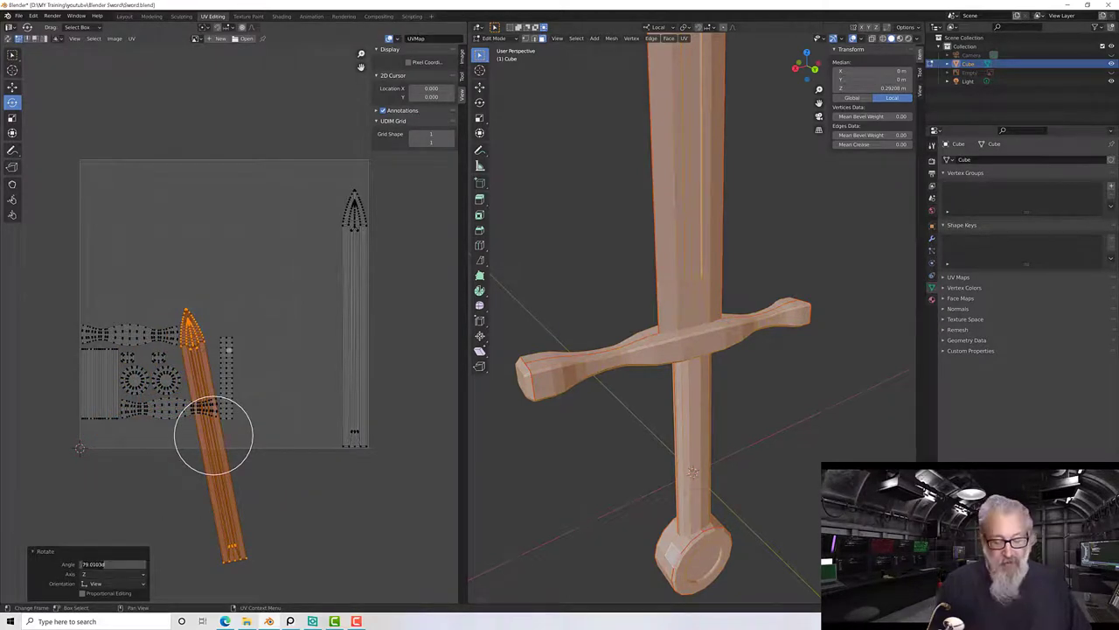
type("90")
key("Return")
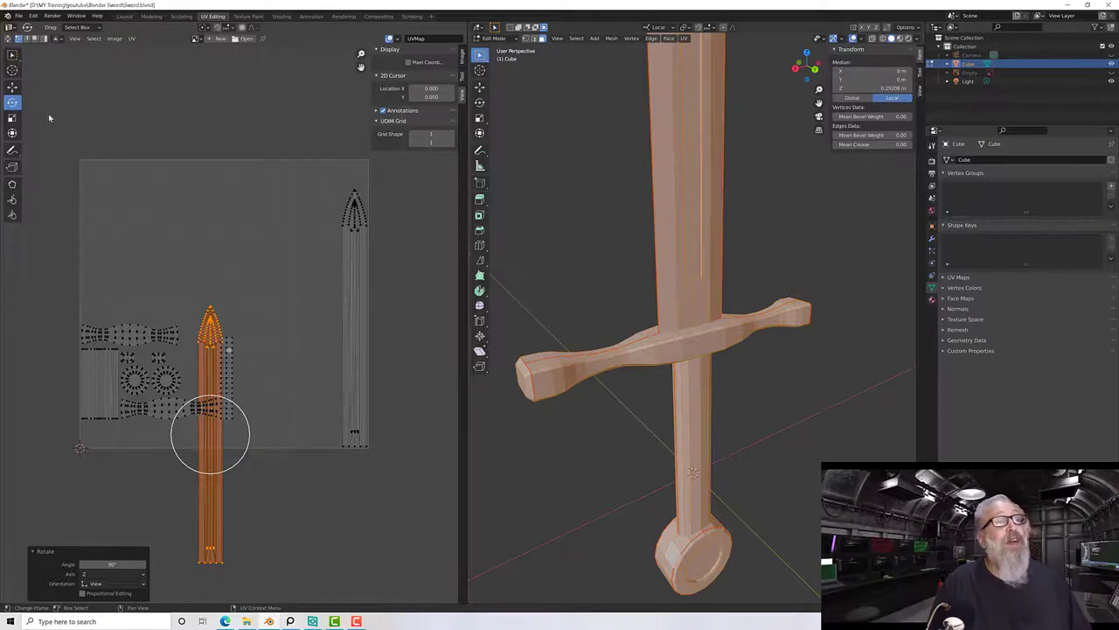
left_click(12, 87)
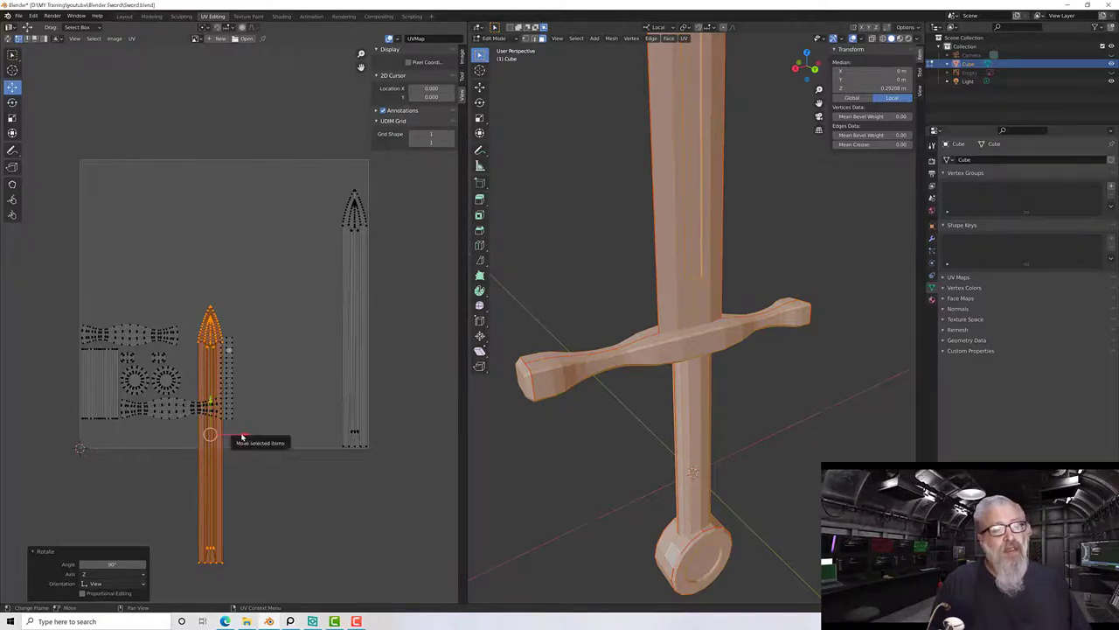
Slide the upright blade island 0.36 to the right along X.
left_click_drag(242, 437, 345, 438)
scroll(169, 426, "up", 3)
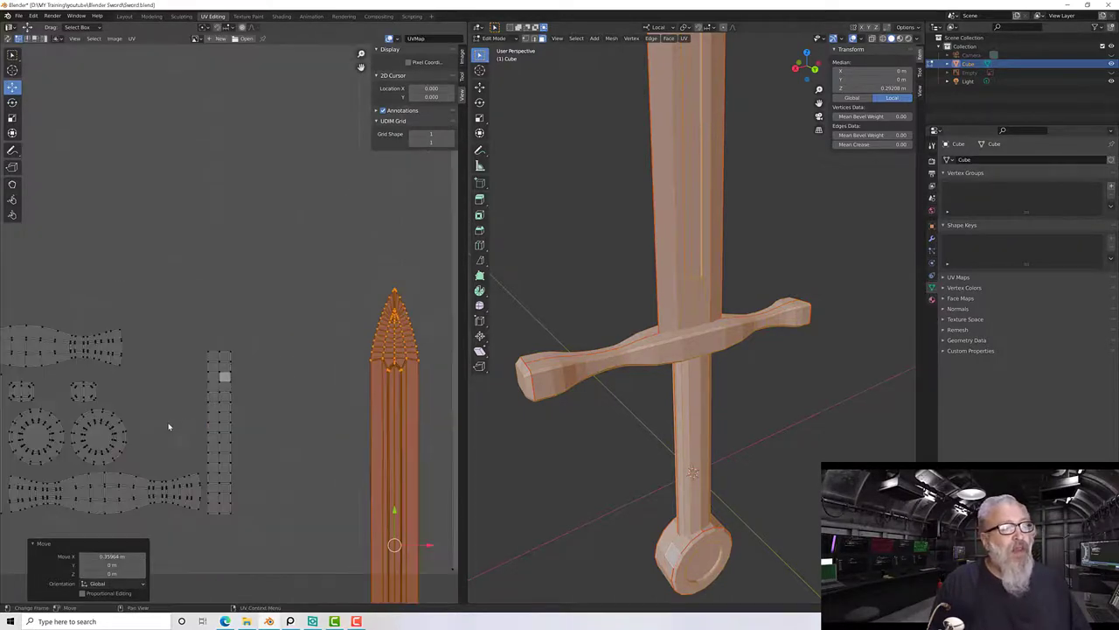
middle_click_drag(169, 427, 295, 379)
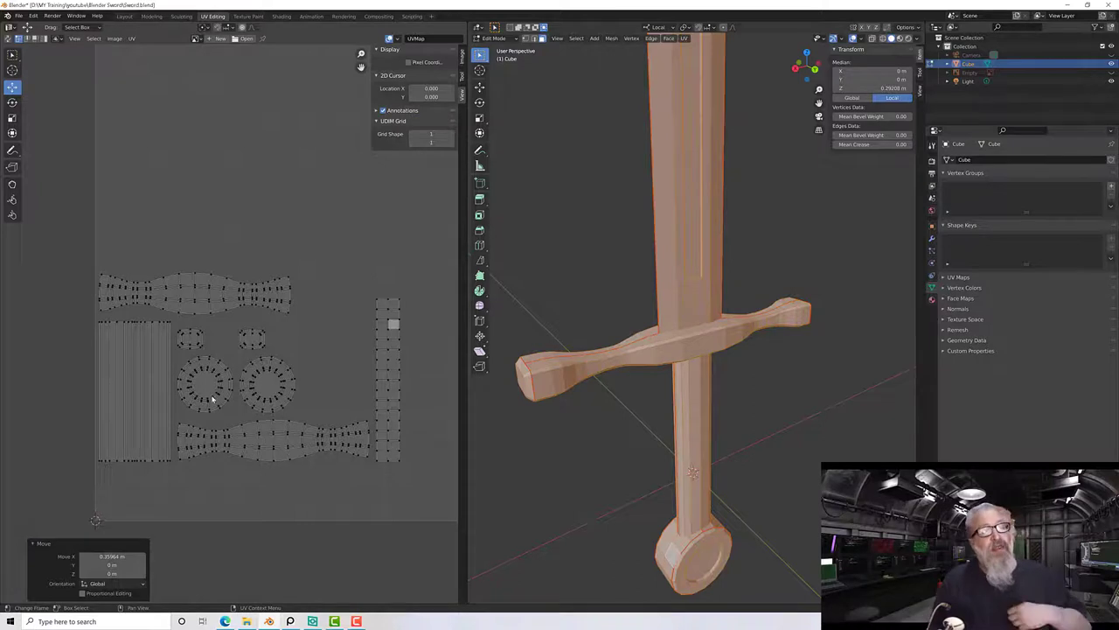
scroll(254, 357, "up", 2)
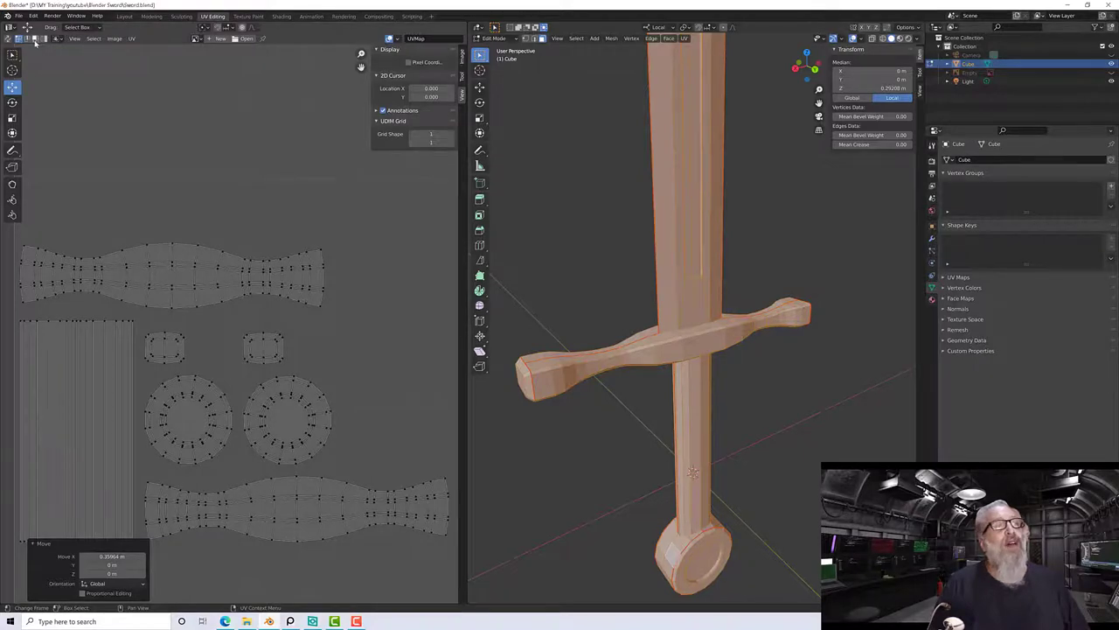
Box-select the right-end vertices of the upper crossguard island.
left_click(322, 280)
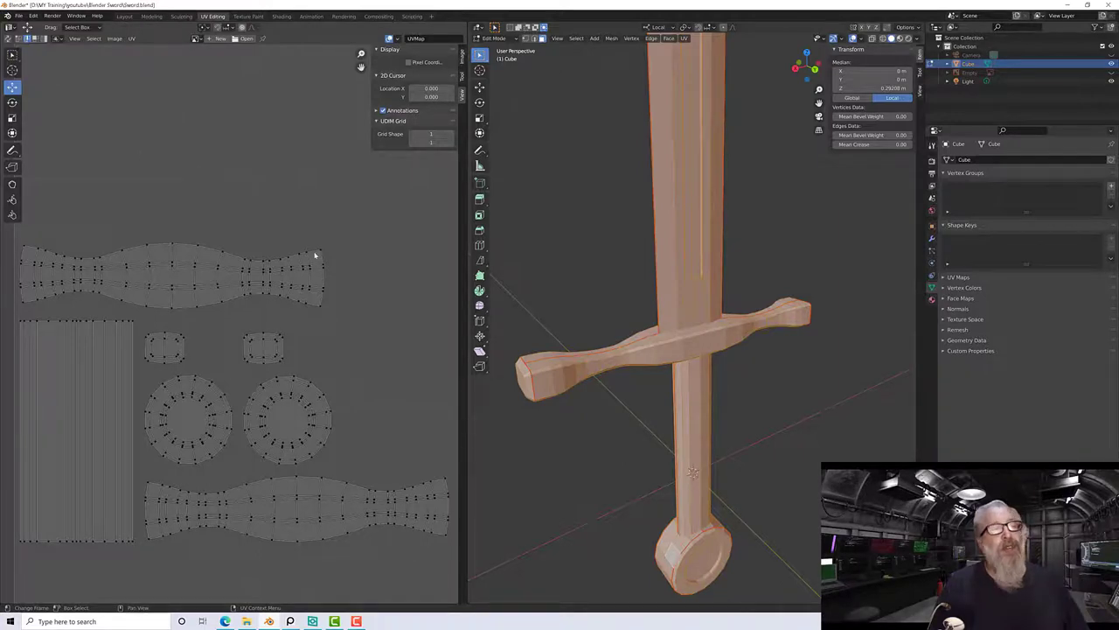
left_click_drag(334, 290, 320, 270)
scroll(342, 281, "up", 3)
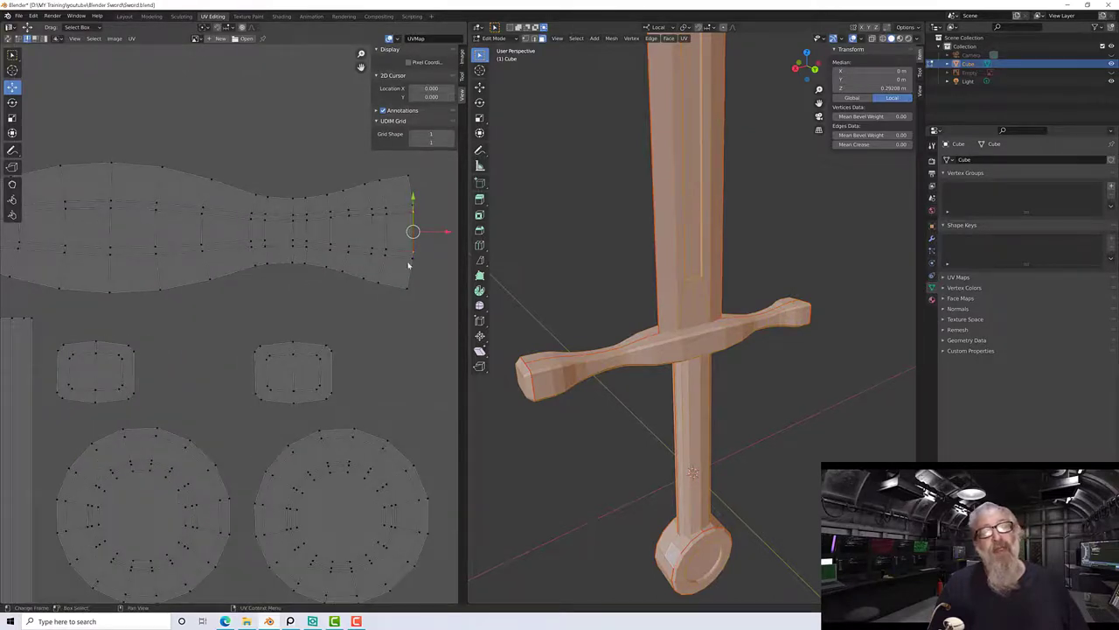
middle_click_drag(413, 252, 301, 244)
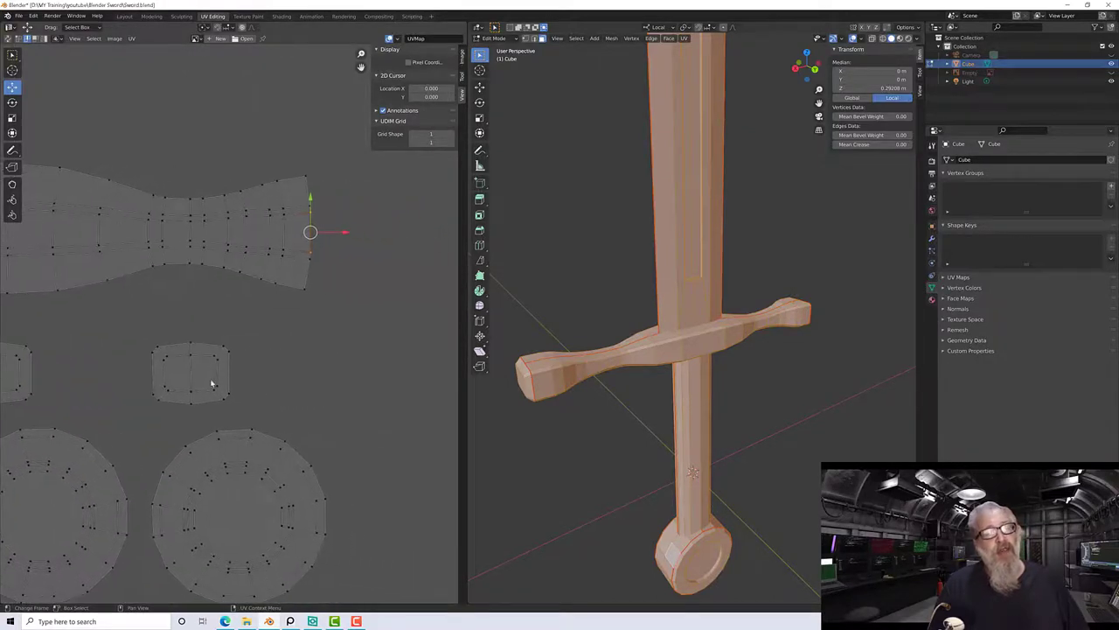
scroll(145, 366, "down", 2)
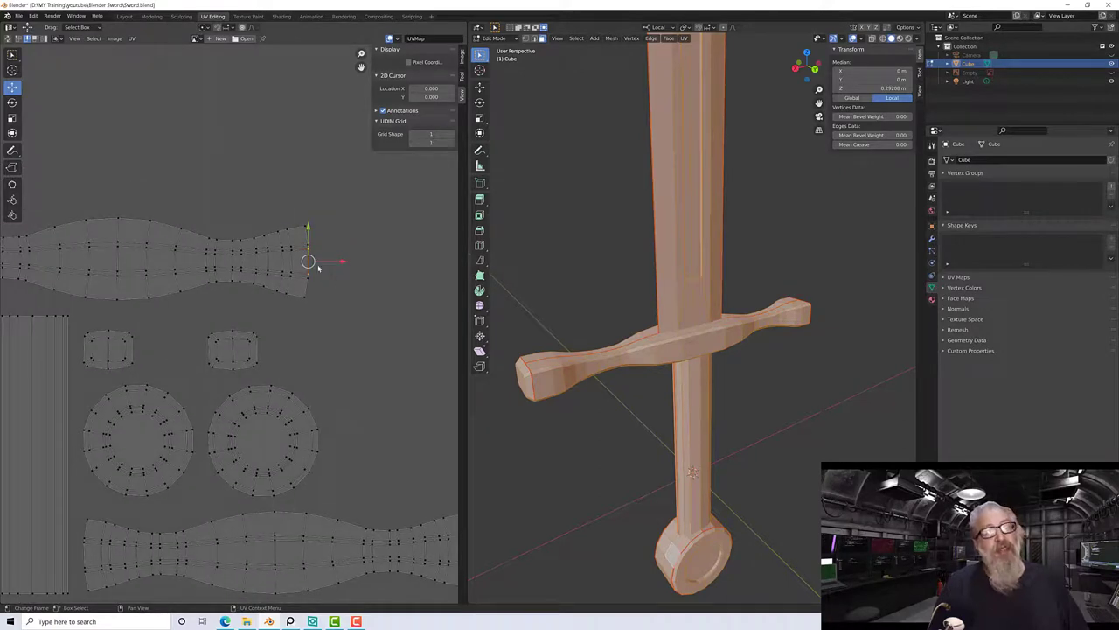
scroll(319, 267, "up", 1)
right_click(329, 247)
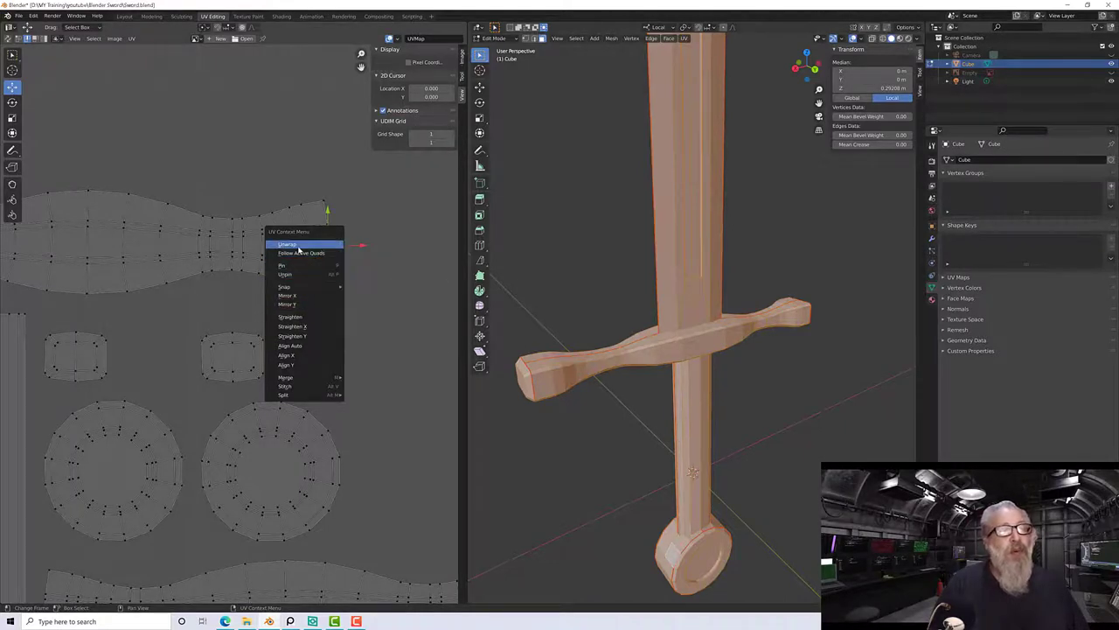
mouse_move(297, 287)
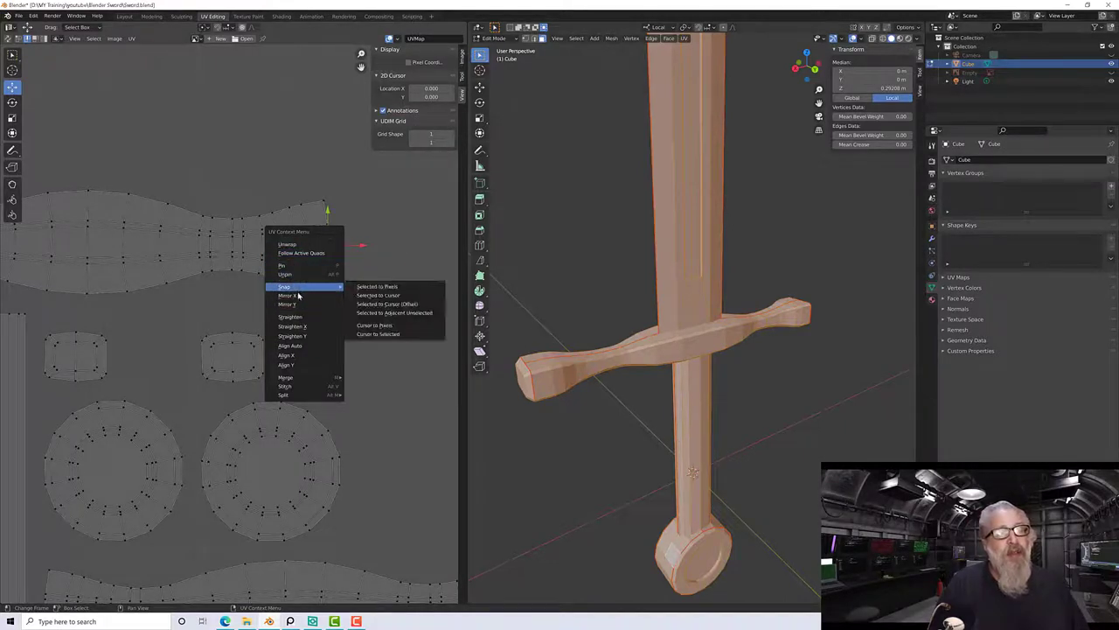
left_click(305, 389)
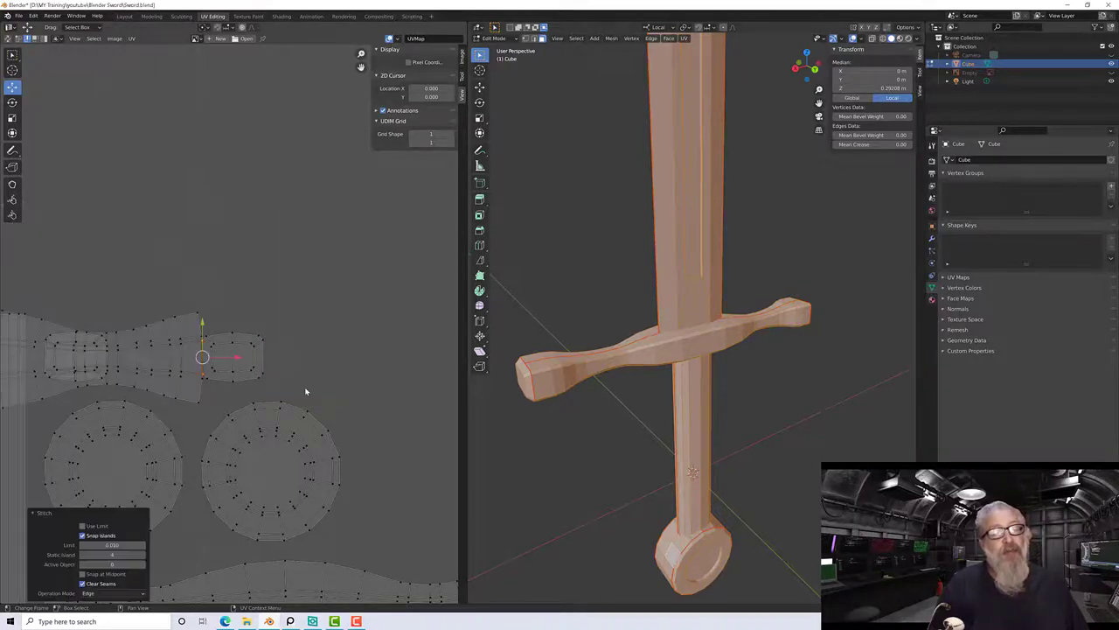
scroll(203, 384, "up", 5)
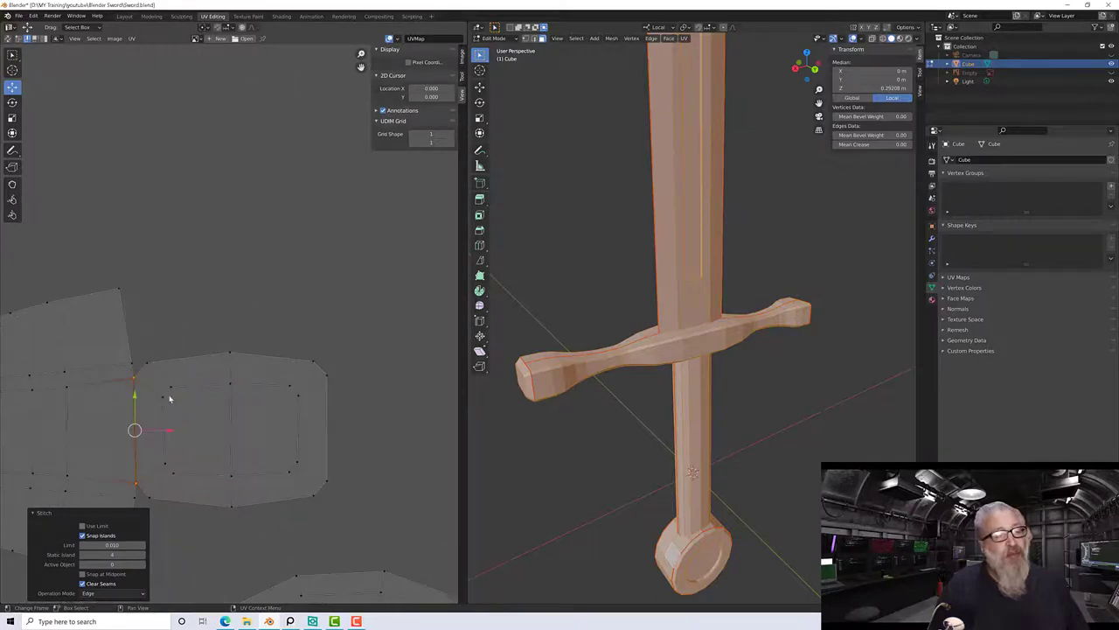
scroll(138, 391, "down", 5)
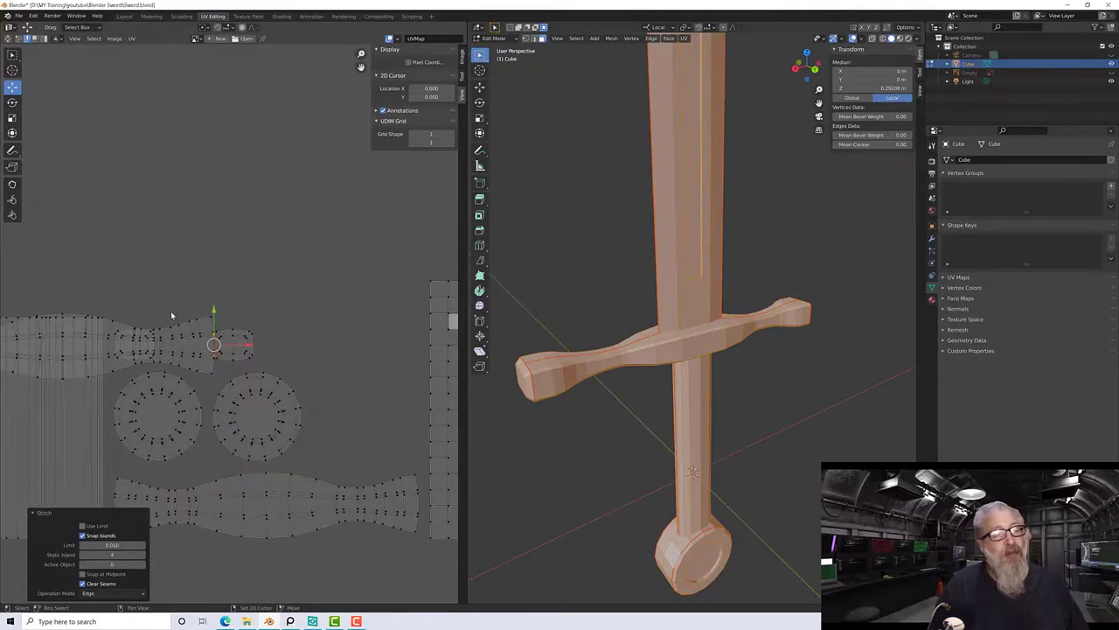
middle_click_drag(189, 306, 268, 298)
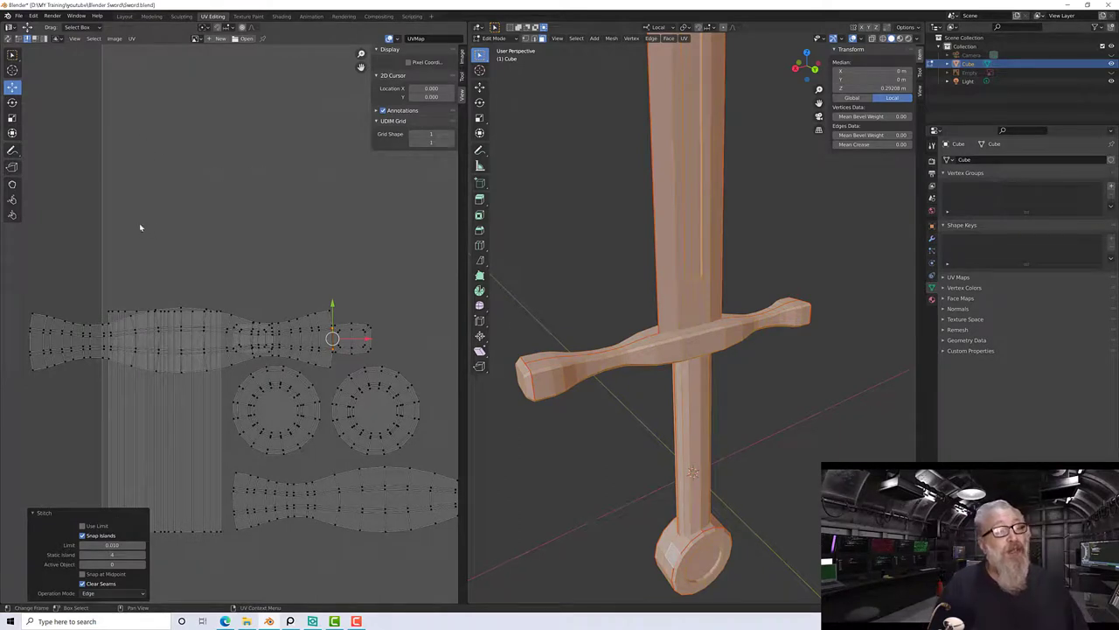
scroll(287, 321, "up", 3)
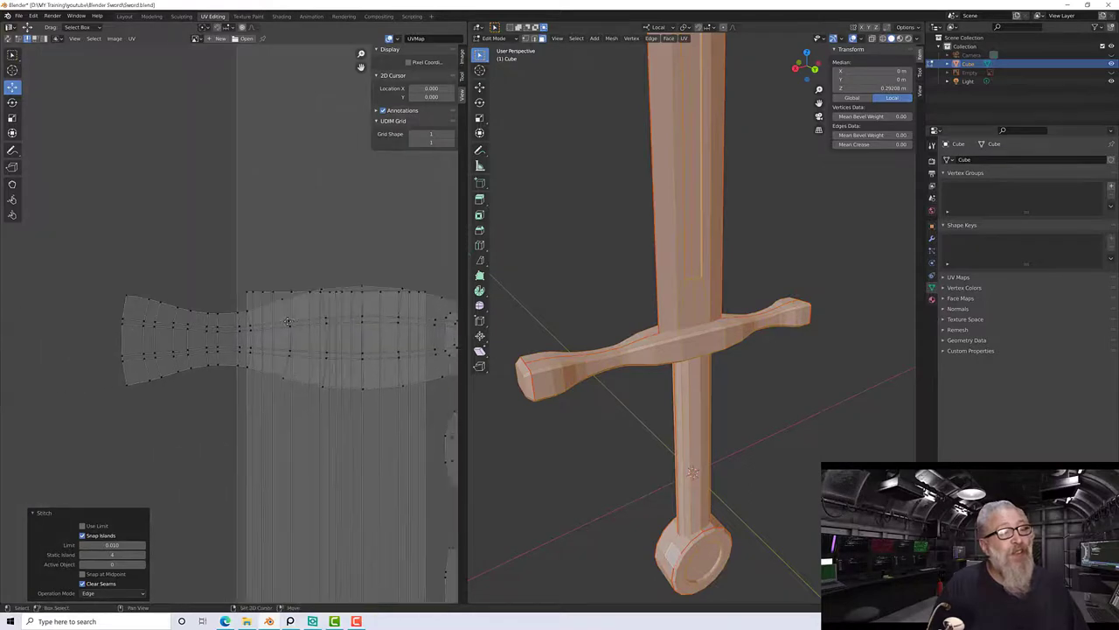
scroll(77, 315, "up", 2)
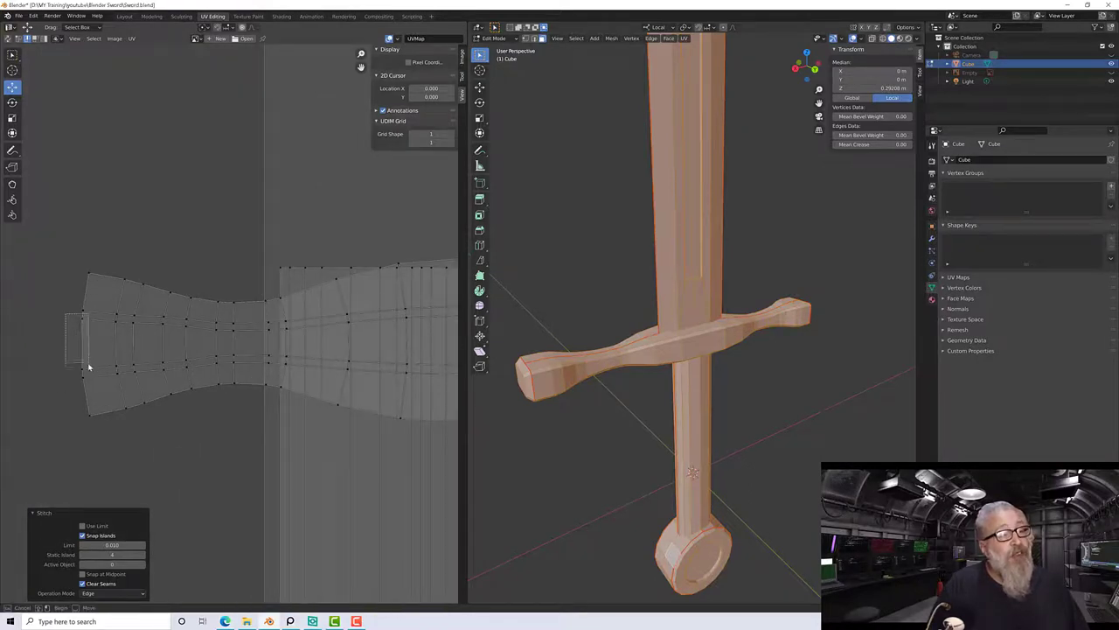
Stitch the grip island's left-edge vertex to its matching seam edge.
left_click(85, 368)
right_click(85, 346)
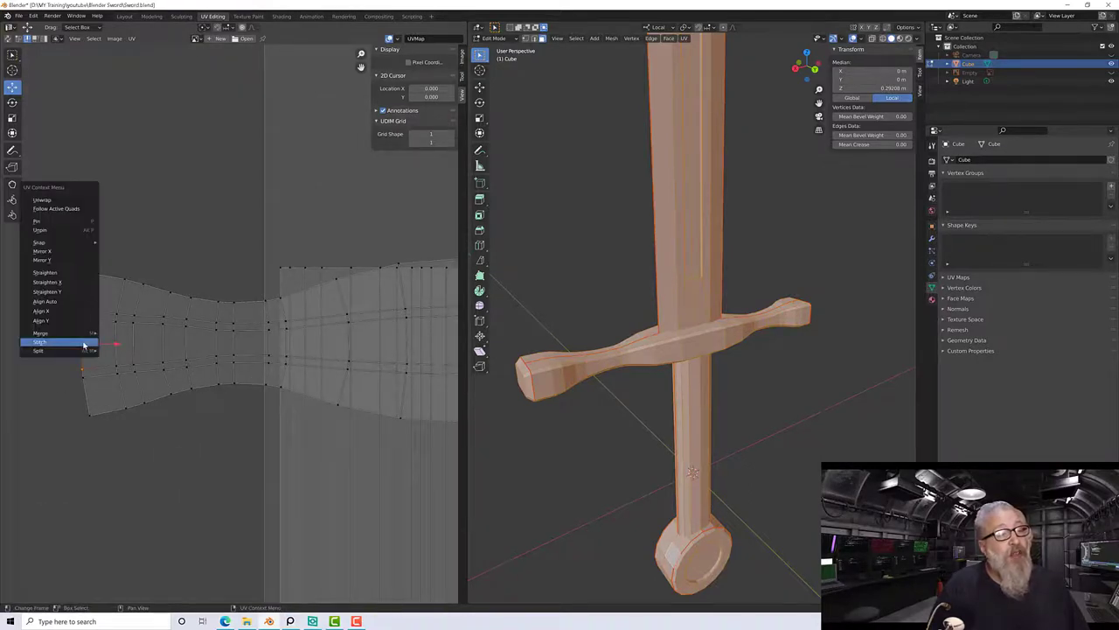
left_click(84, 342)
scroll(201, 337, "down", 4)
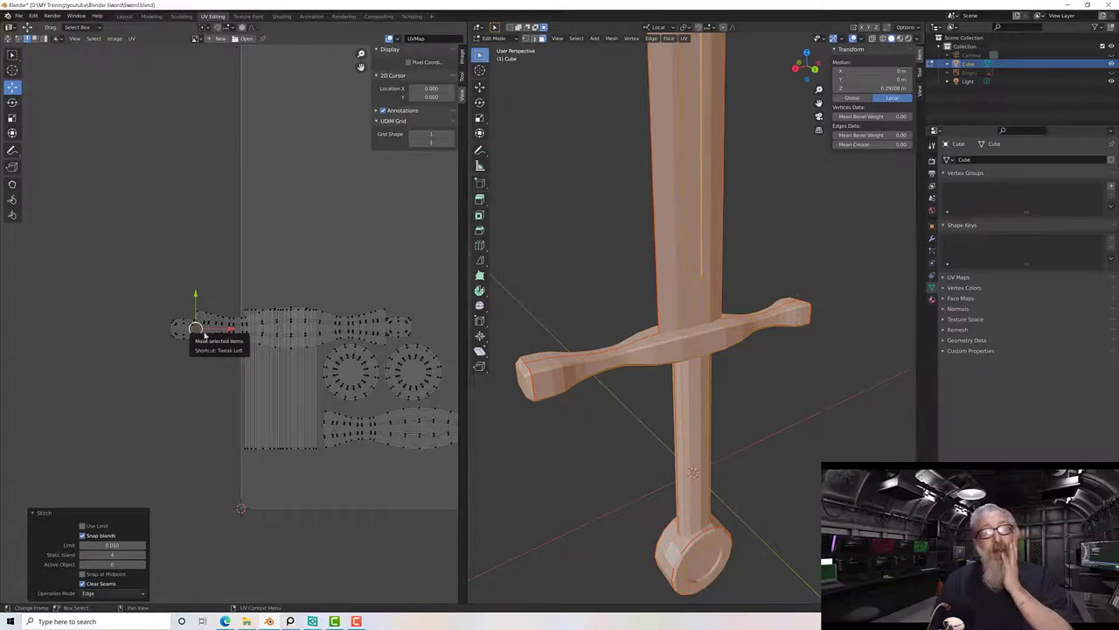
scroll(402, 335, "up", 6)
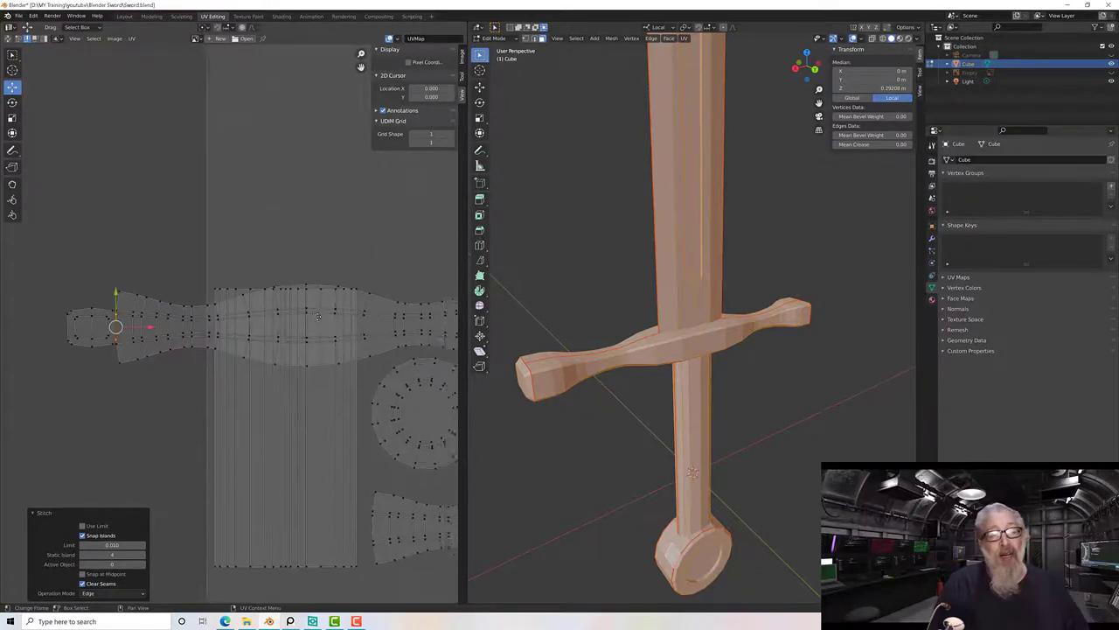
scroll(345, 304, "up", 4)
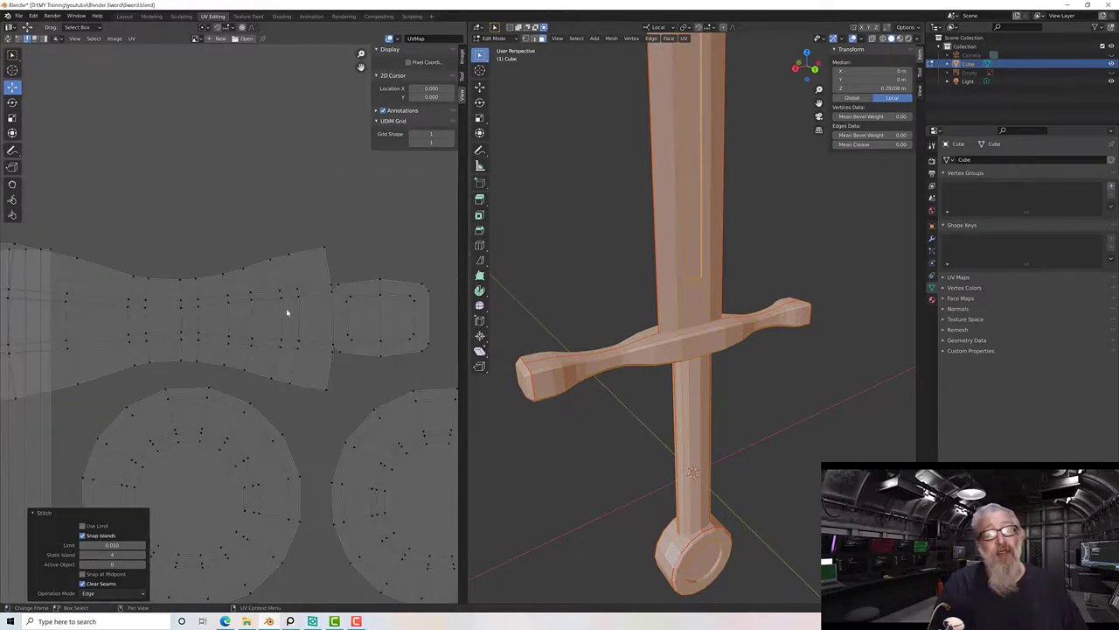
scroll(383, 286, "down", 6)
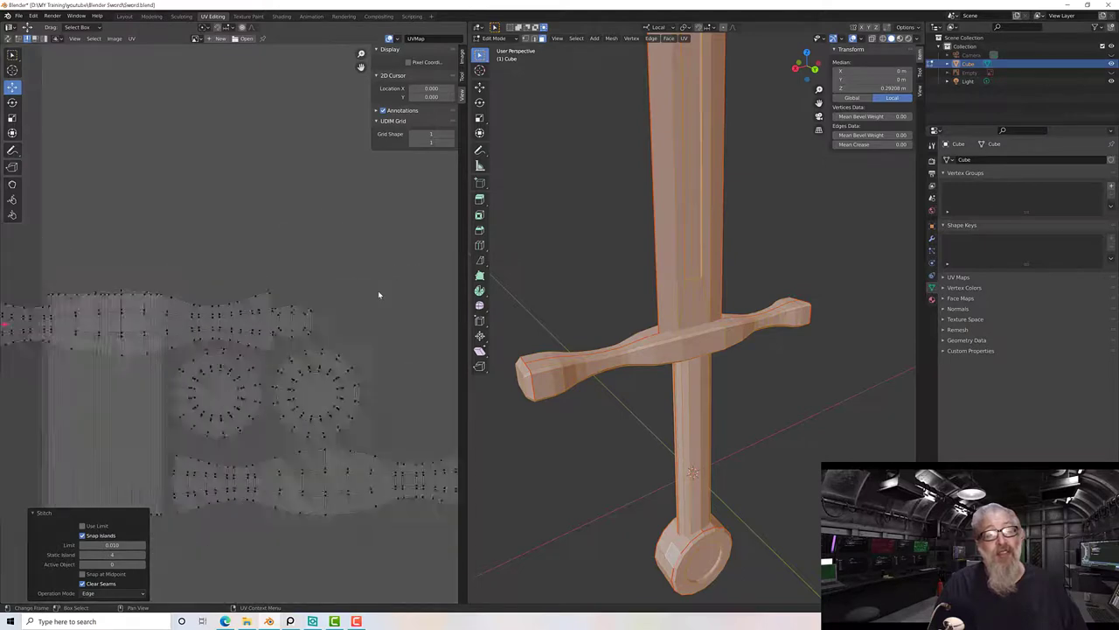
Pan toward the blade island and clear the UV selection.
middle_click_drag(346, 252, 351, 241)
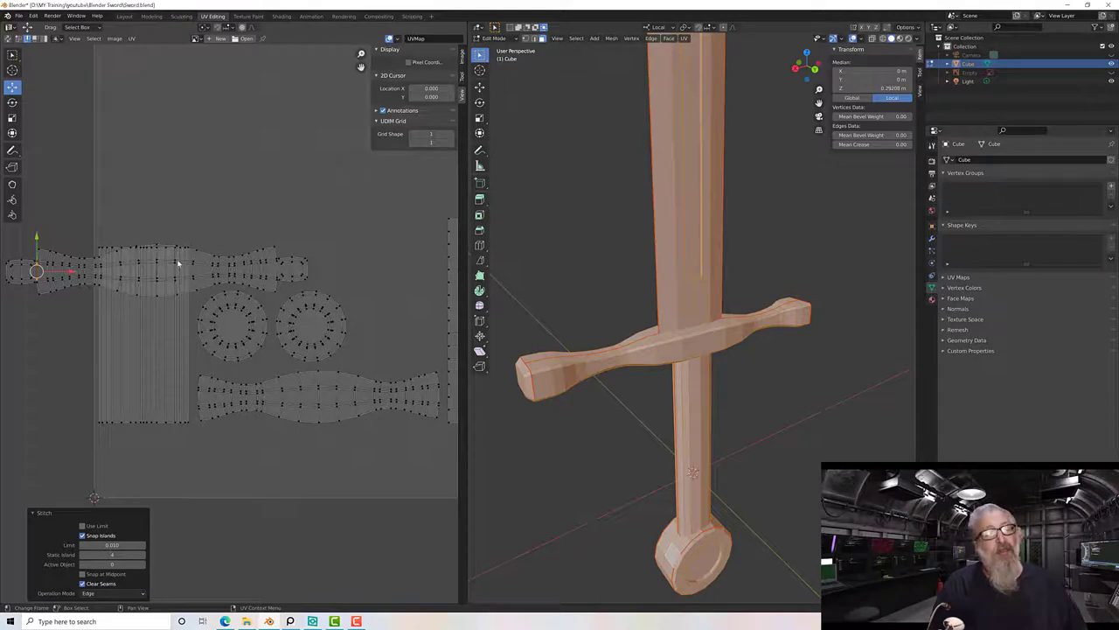
scroll(353, 284, "down", 2)
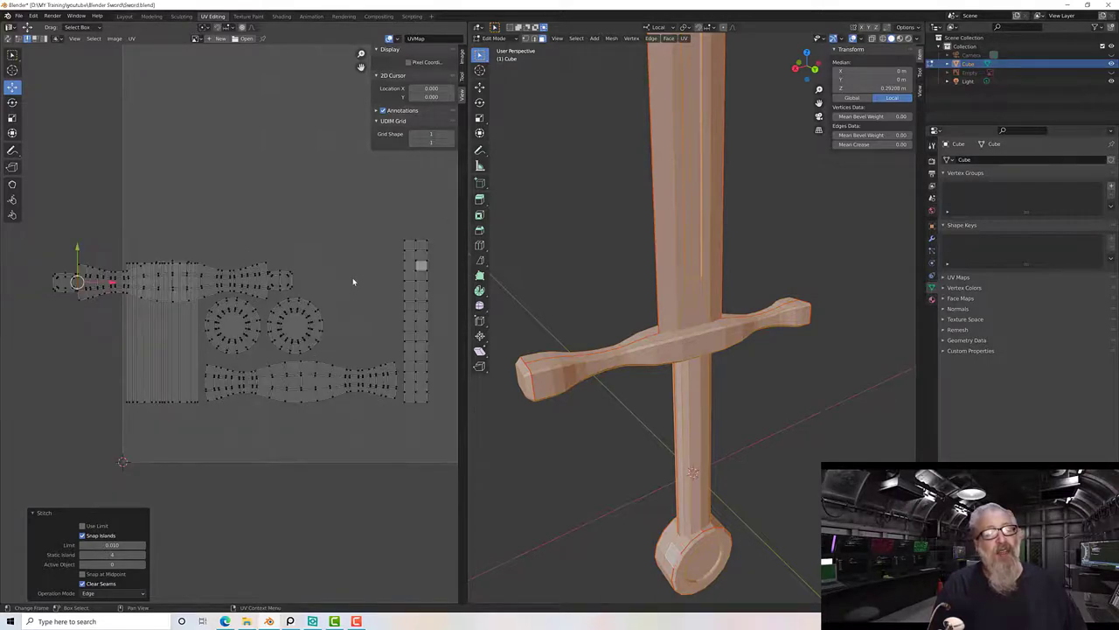
middle_click_drag(352, 282, 259, 292)
scroll(280, 262, "down", 2)
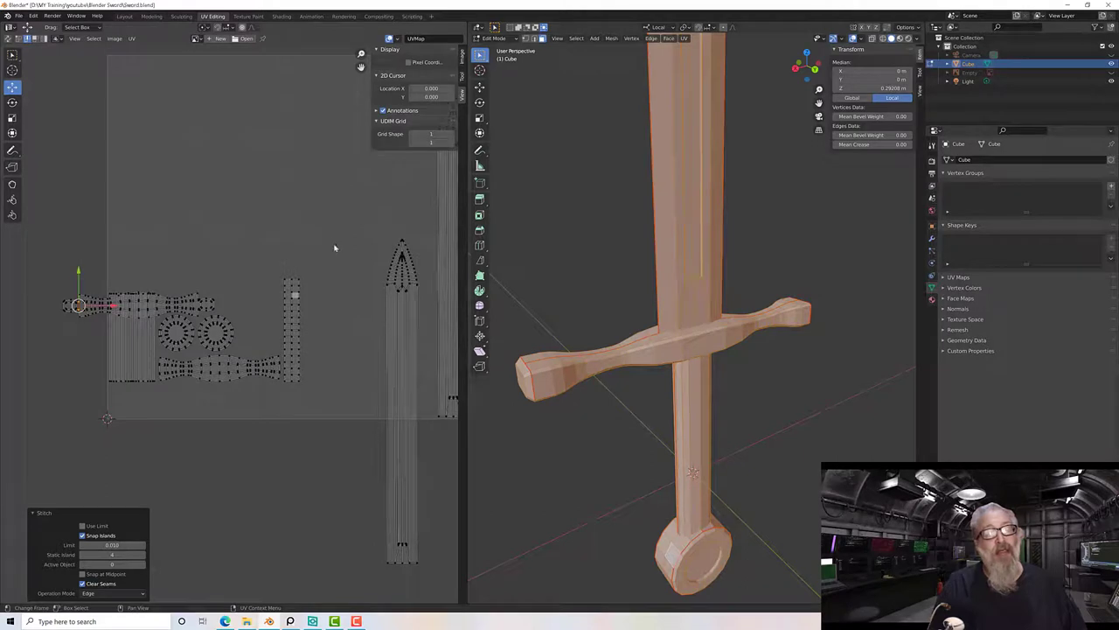
left_click(309, 277)
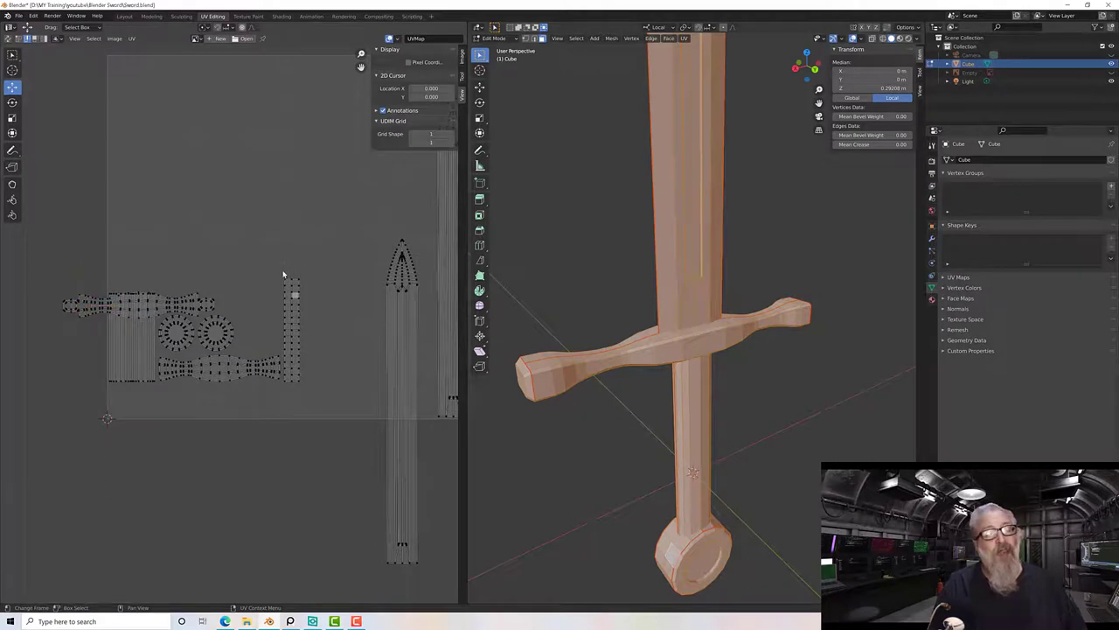
Box-select the top of the narrow vertical strip and grow the selection down its full length.
left_click_drag(282, 275, 305, 321)
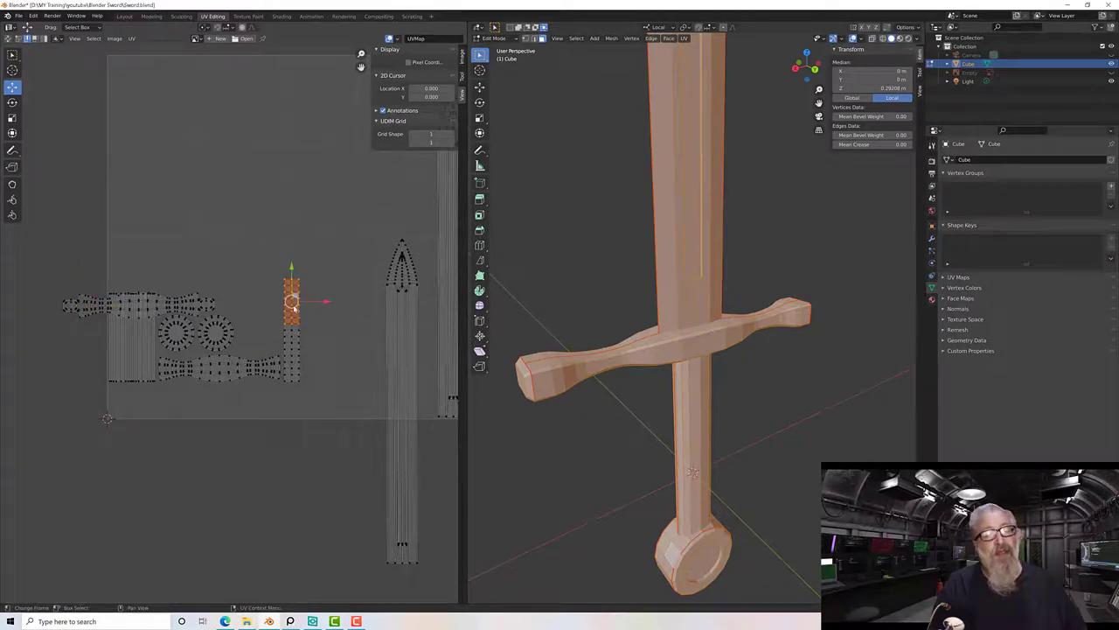
left_click_drag(273, 271, 312, 341)
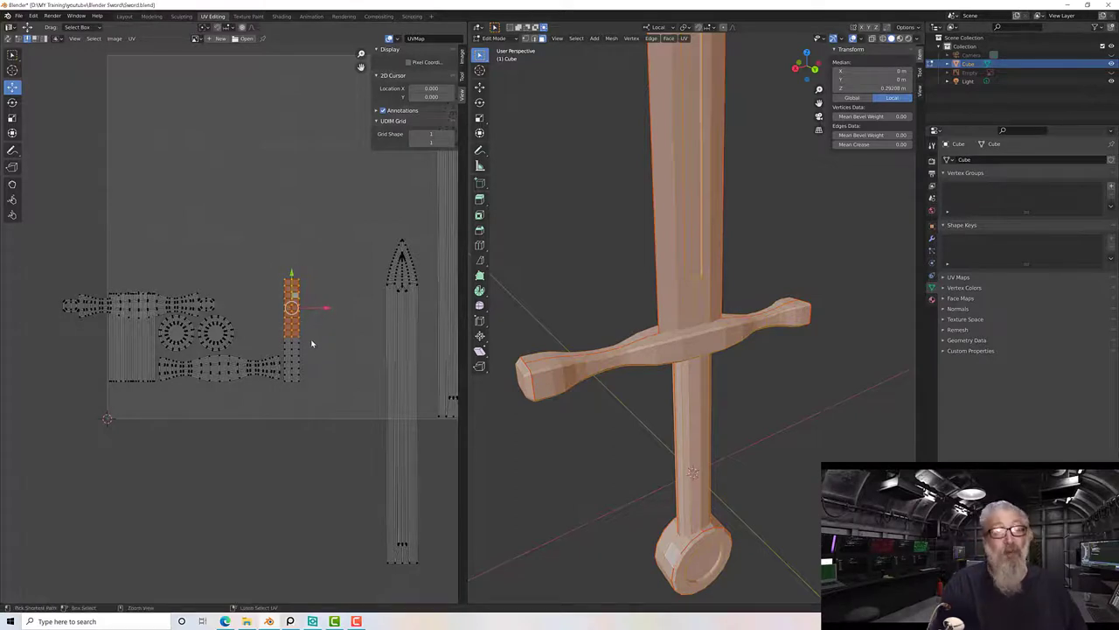
key("ctrl+KP_Add")
key("ctrl+KP_Add")
key("ctrl+KP_Add")
key("ctrl+KP_Add")
key("ctrl+KP_Add")
key("ctrl+KP_Add")
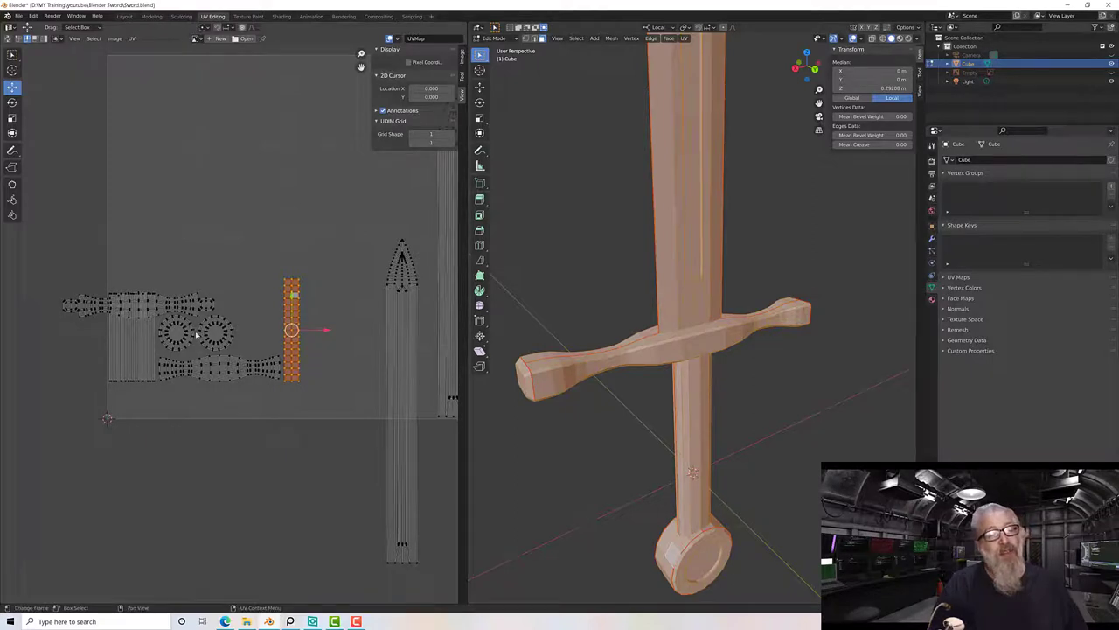
scroll(209, 337, "up", 3)
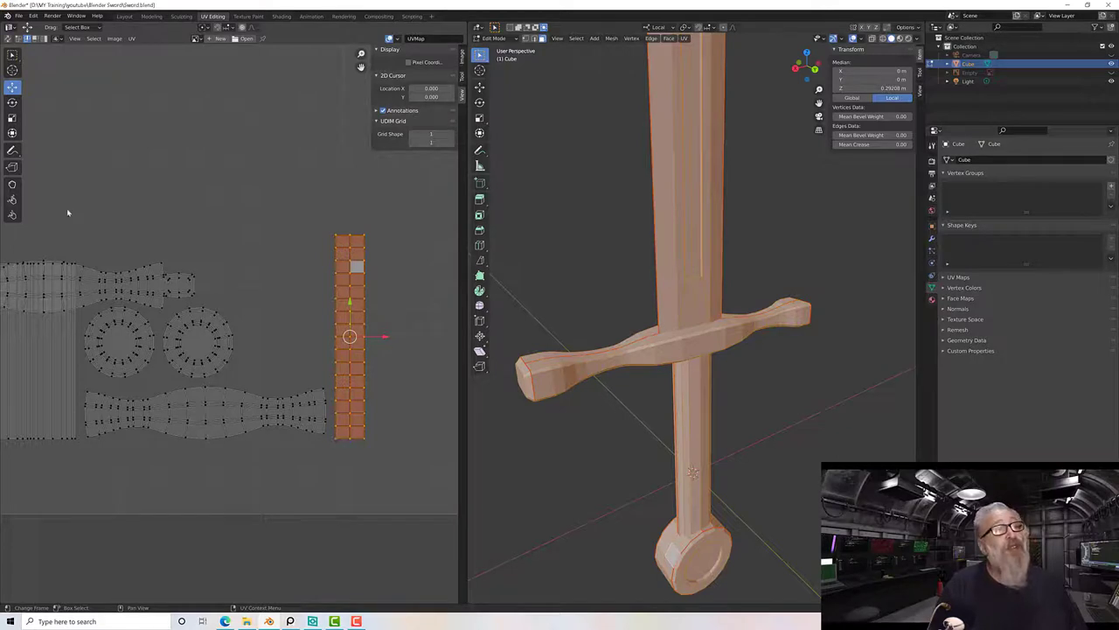
Rotate the selected strip by exactly 90° so it lies horizontally.
left_click(12, 102)
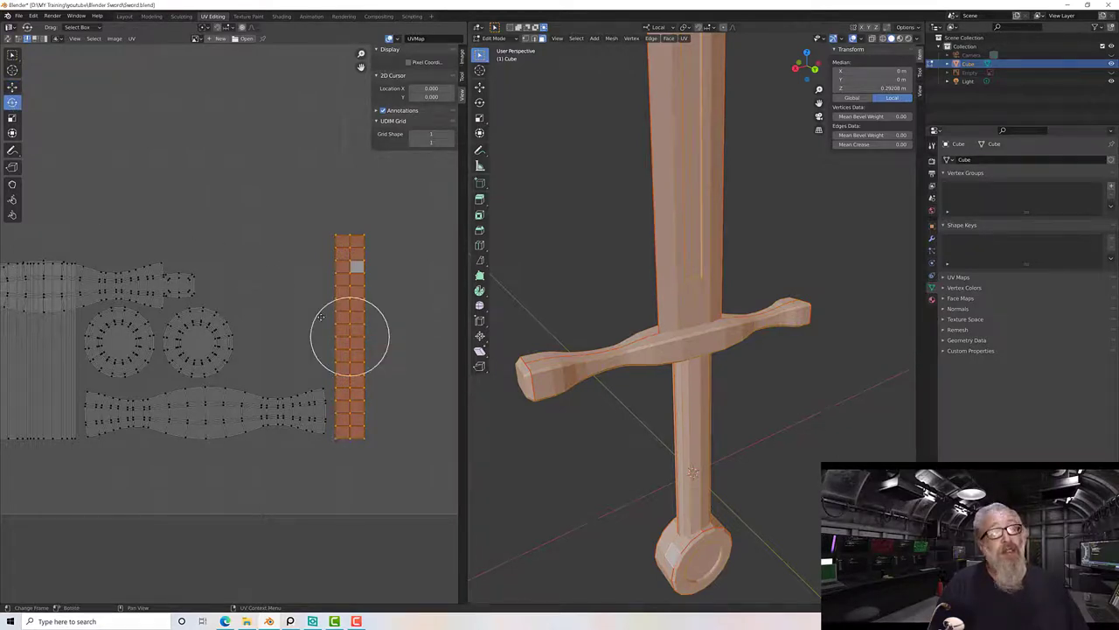
left_click_drag(317, 311, 379, 294)
left_click(112, 564)
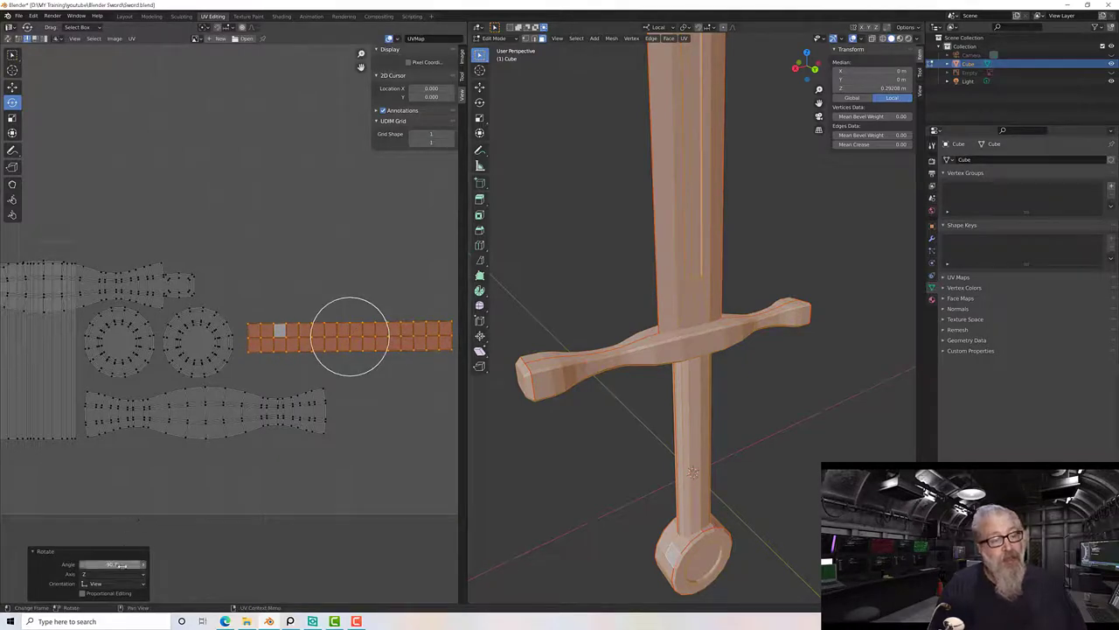
type("90")
key("Return")
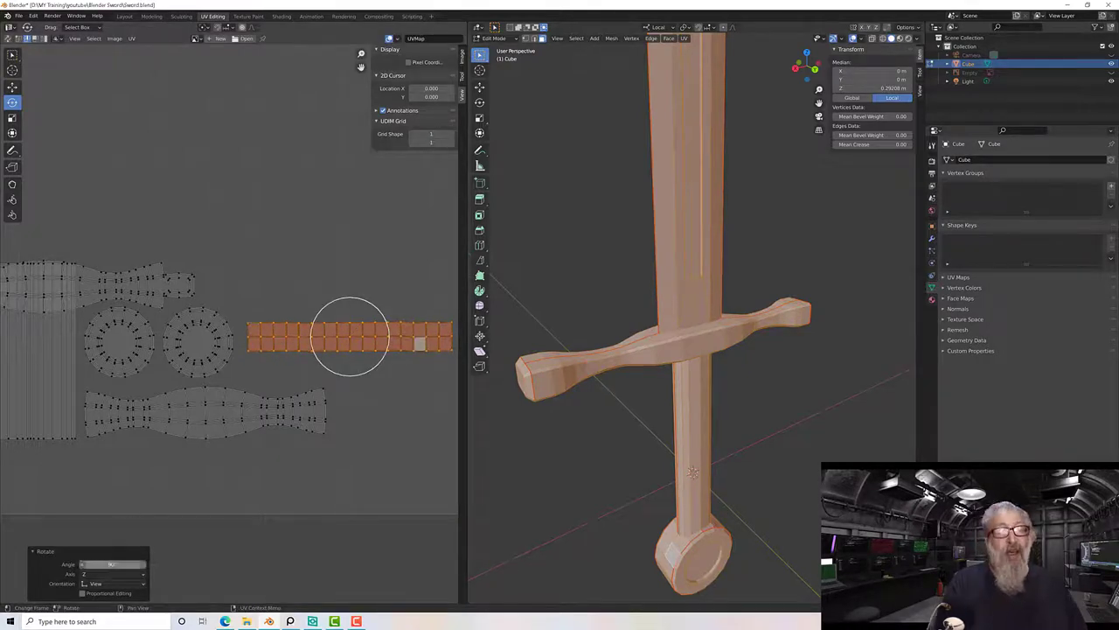
Clear the selection, then box-select all the UV islands.
scroll(220, 354, "down", 5)
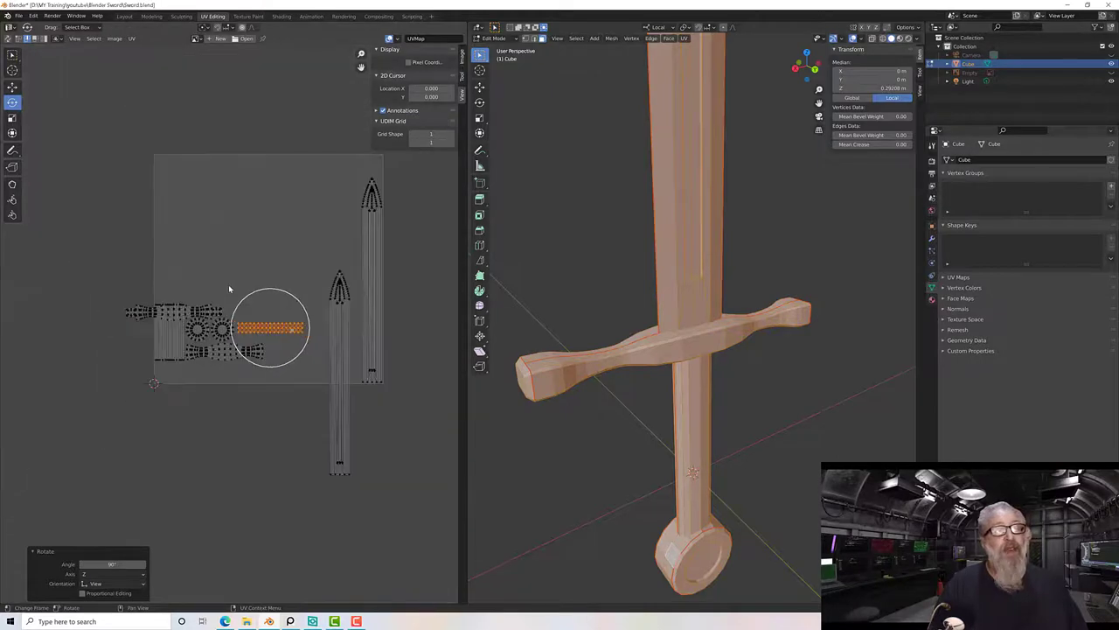
left_click(233, 292)
middle_click_drag(263, 287, 268, 330)
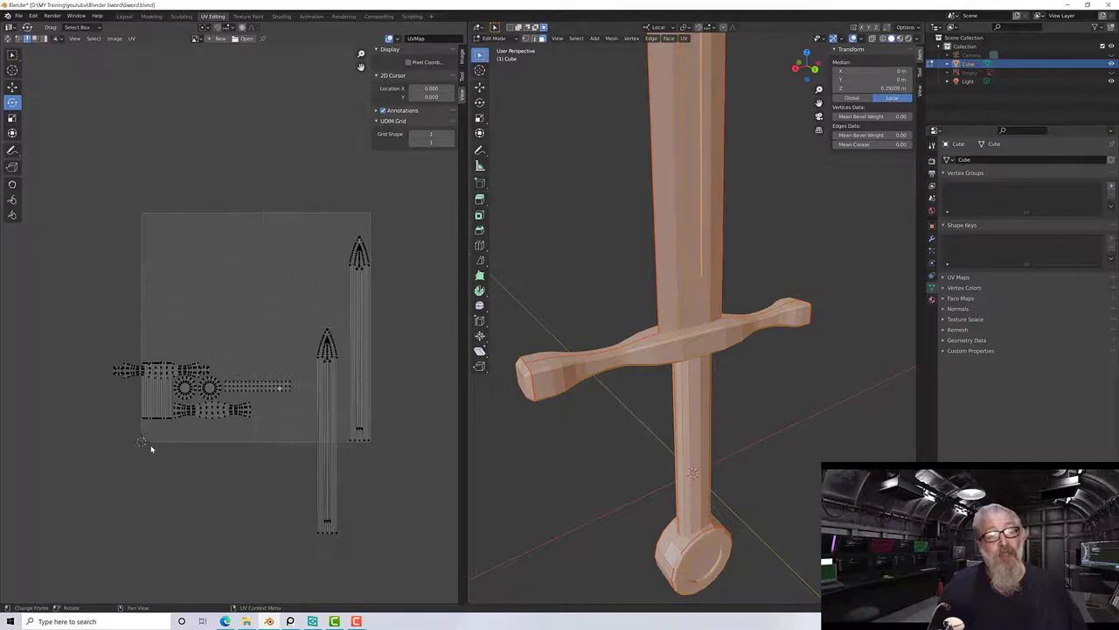
left_click_drag(104, 206, 411, 581)
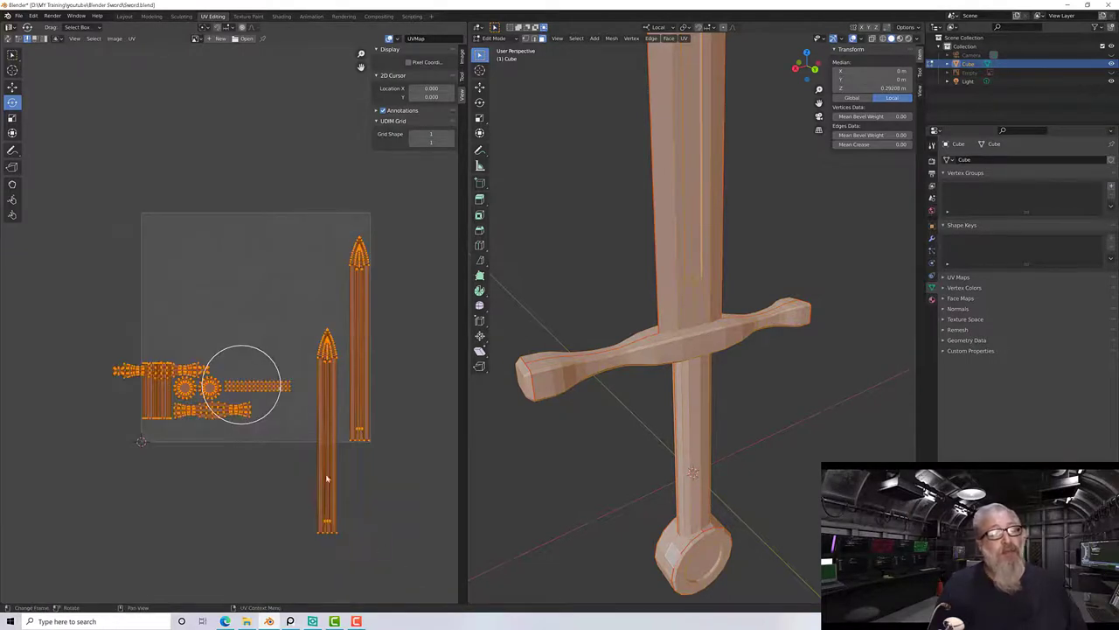
Dismiss the UV context menu and open the UV menu in the UV Editor header.
right_click(262, 313)
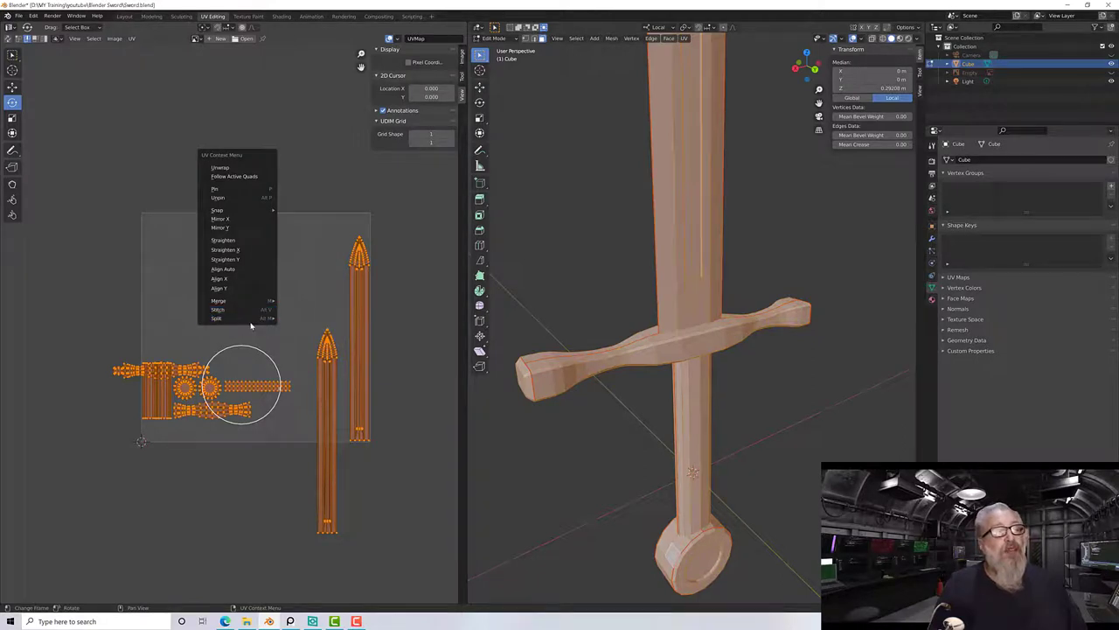
left_click(216, 317)
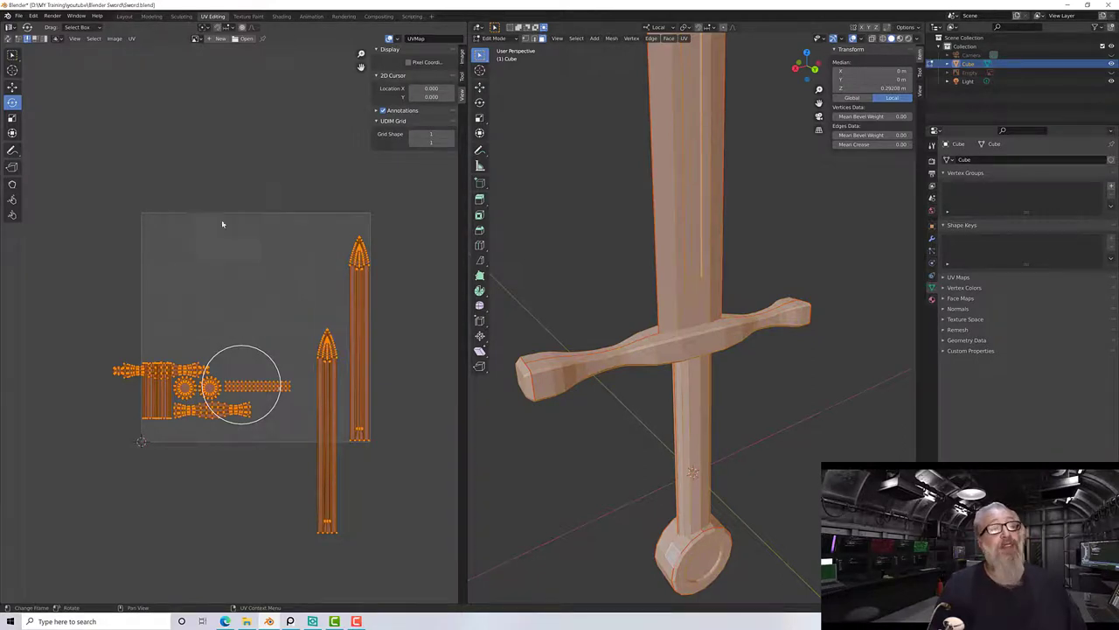
left_click(131, 39)
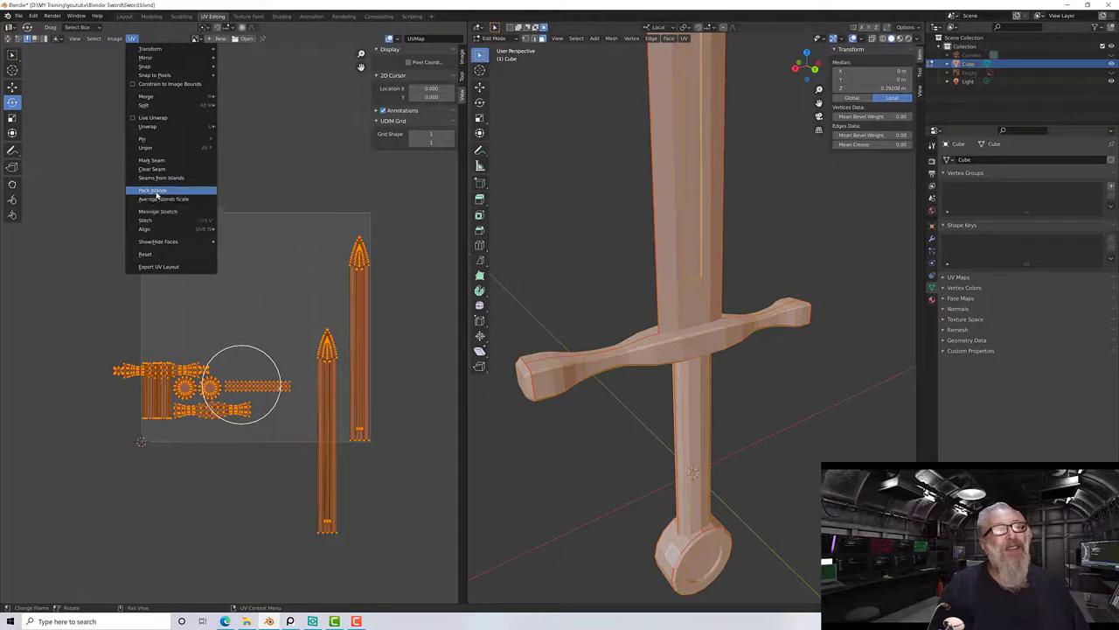
Pack the UV islands, toggling Rotate on and off to leave them unrotated.
left_click(157, 191)
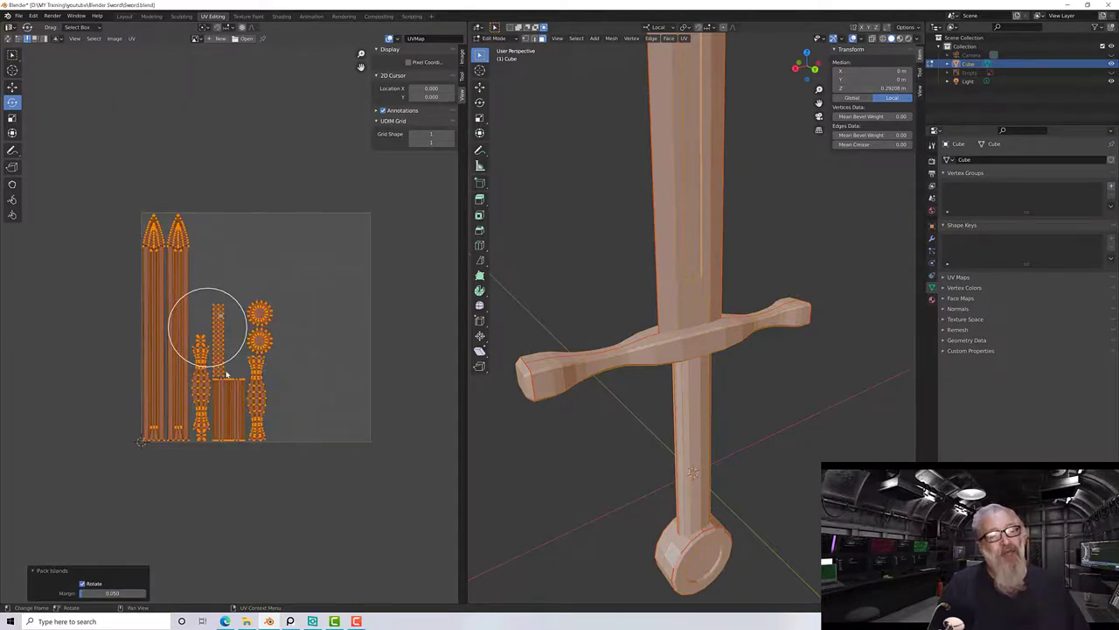
scroll(224, 373, "up", 3)
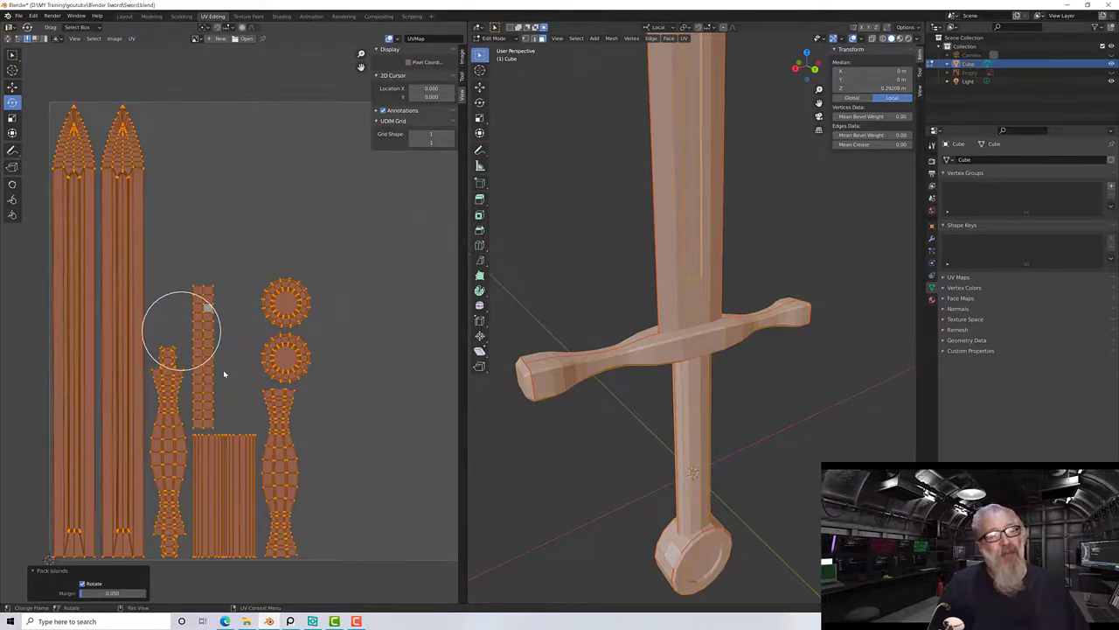
left_click(82, 583)
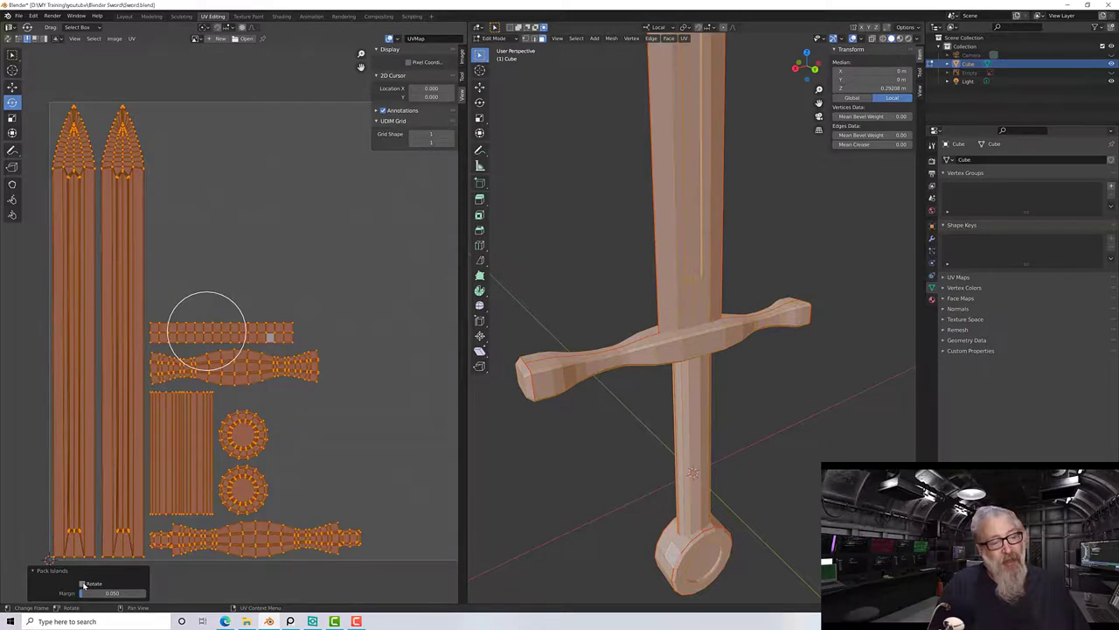
left_click(82, 583)
left_click(82, 583)
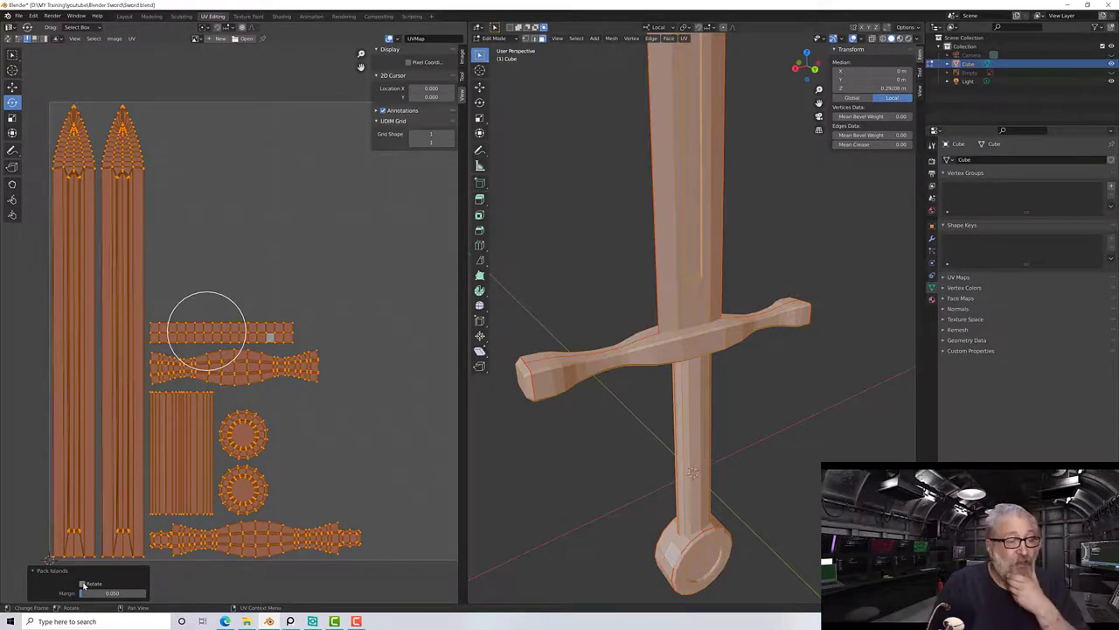
left_click(83, 584)
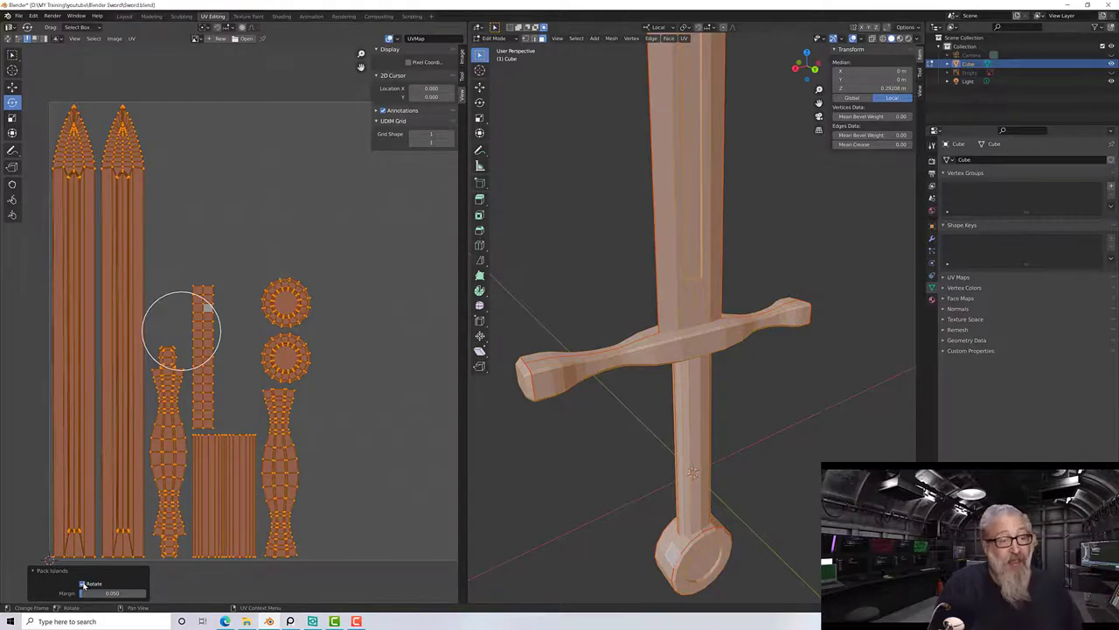
left_click(83, 584)
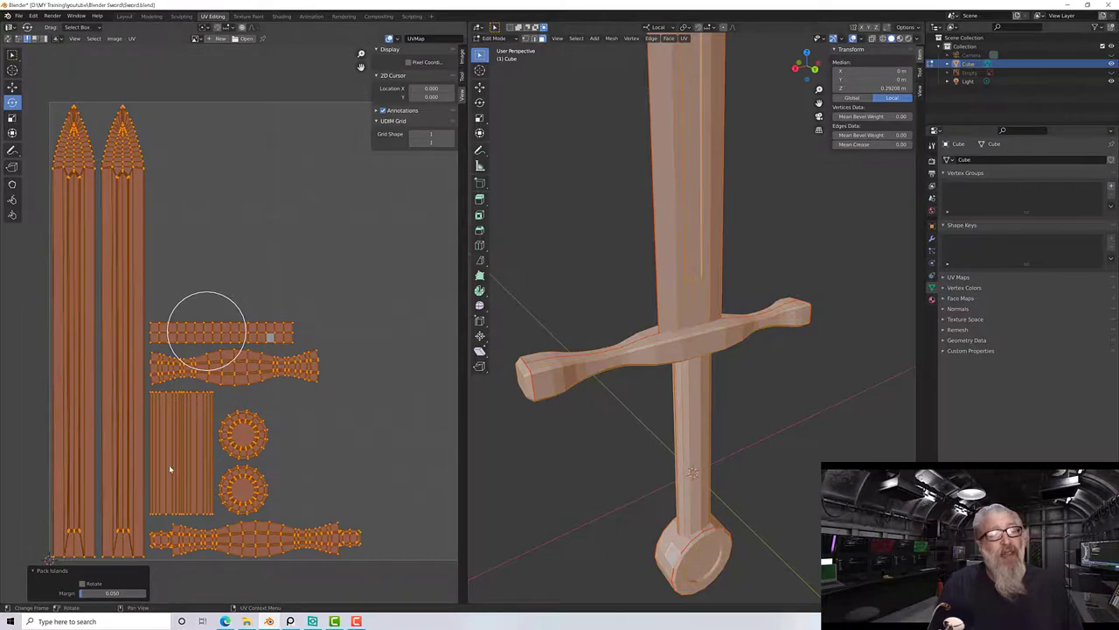
Deselect all the packed UV islands.
scroll(168, 465, "down", 2)
scroll(169, 464, "up", 1)
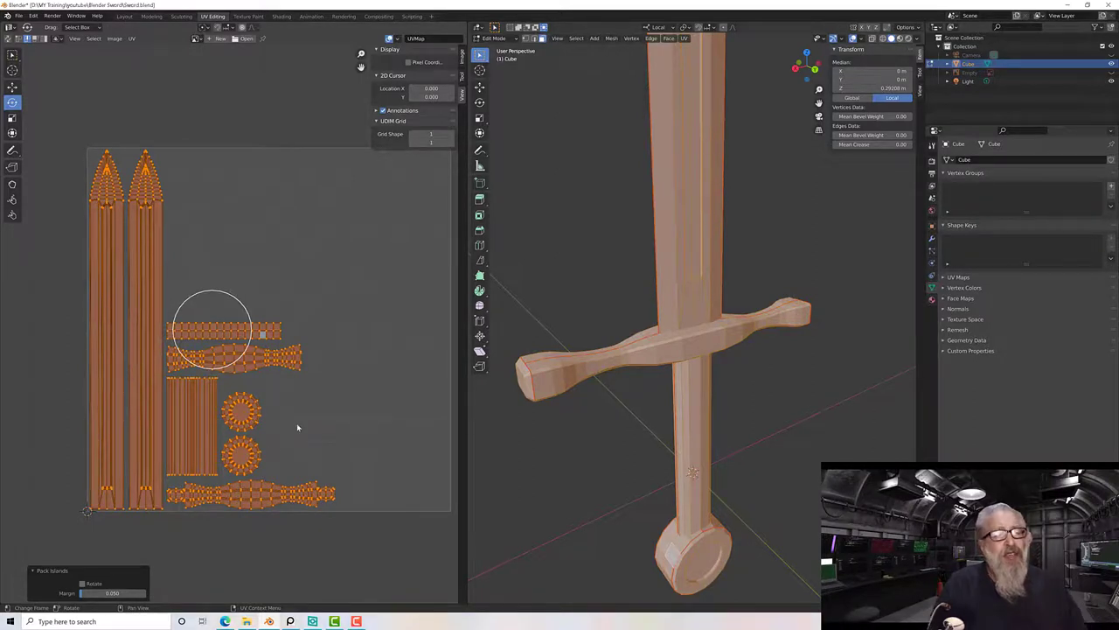
scroll(298, 425, "down", 2)
left_click(312, 398)
scroll(309, 399, "up", 1)
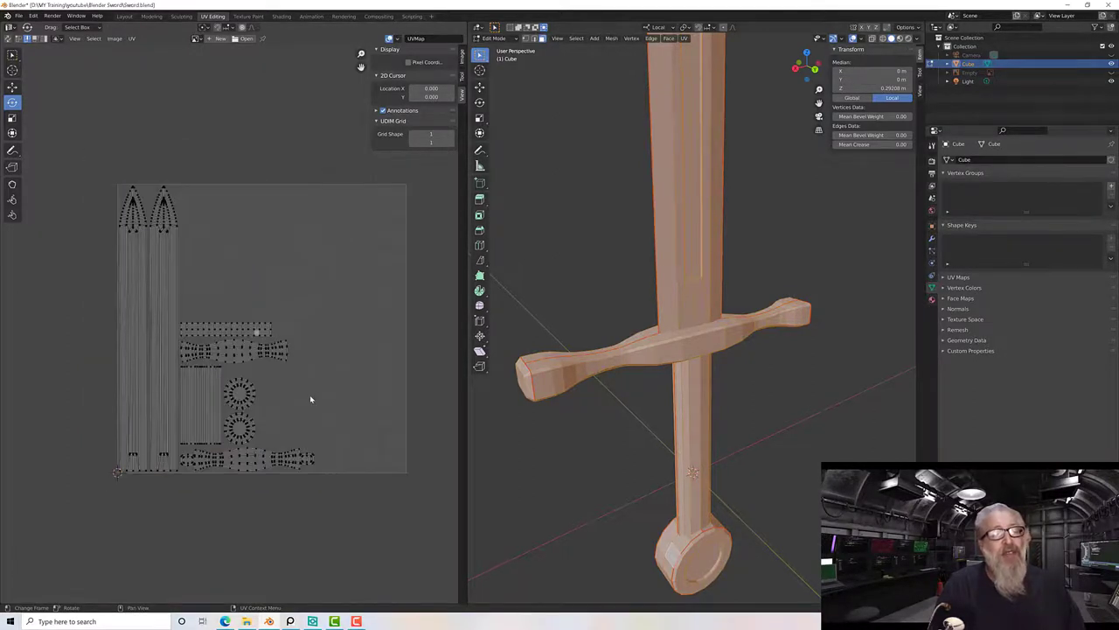
scroll(309, 394, "up", 1)
middle_click_drag(309, 400, 327, 430)
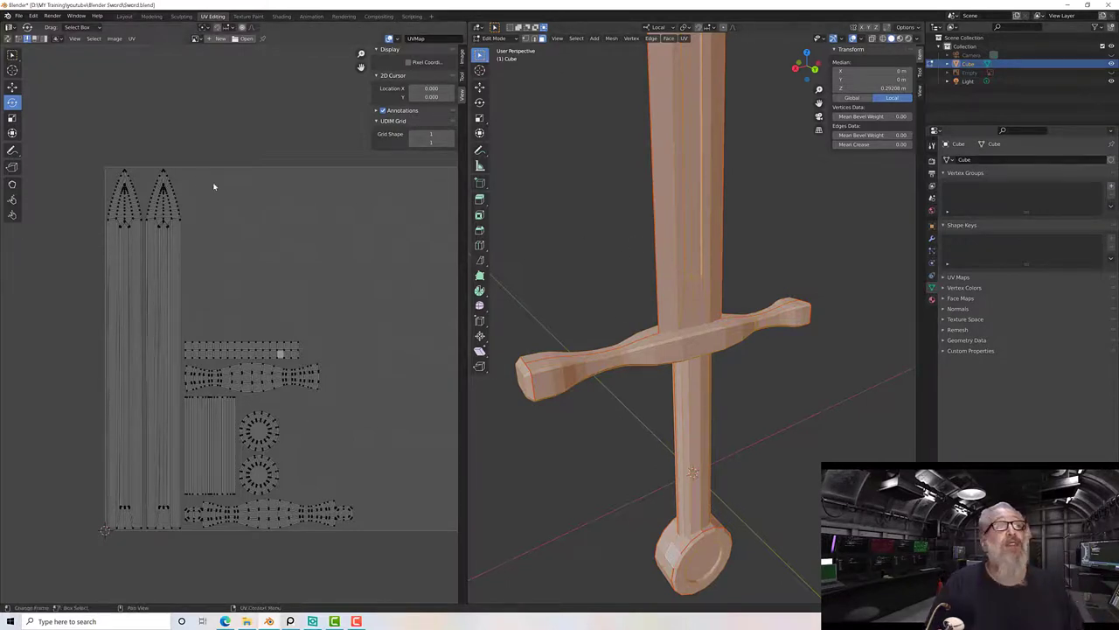
Switch the sword to Object Mode and start a Wavefront (.obj) export.
left_click(494, 40)
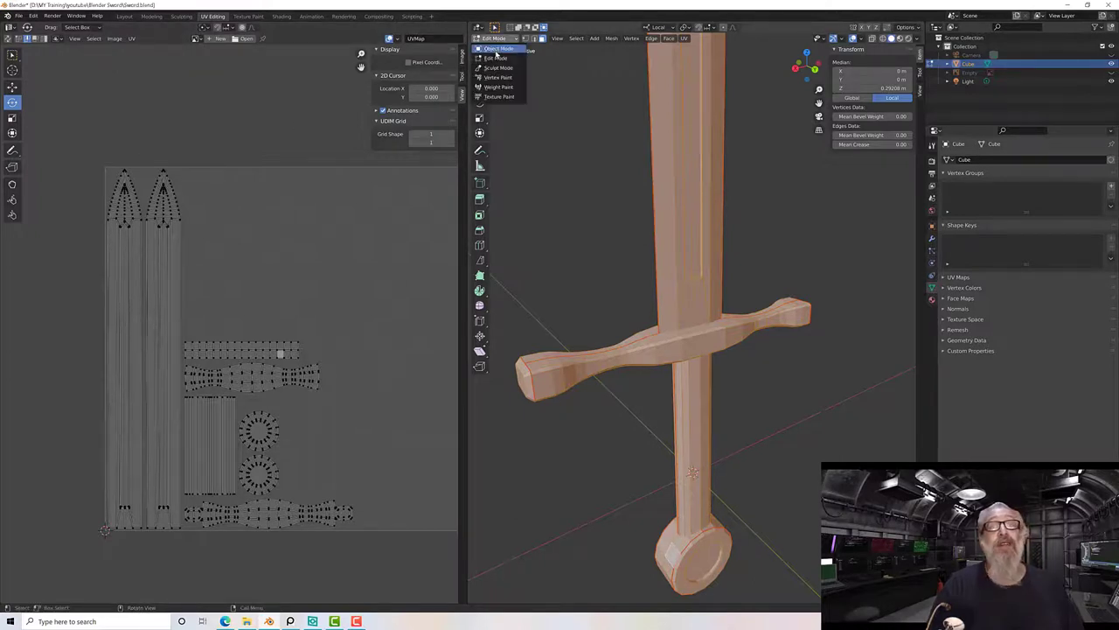
left_click(499, 48)
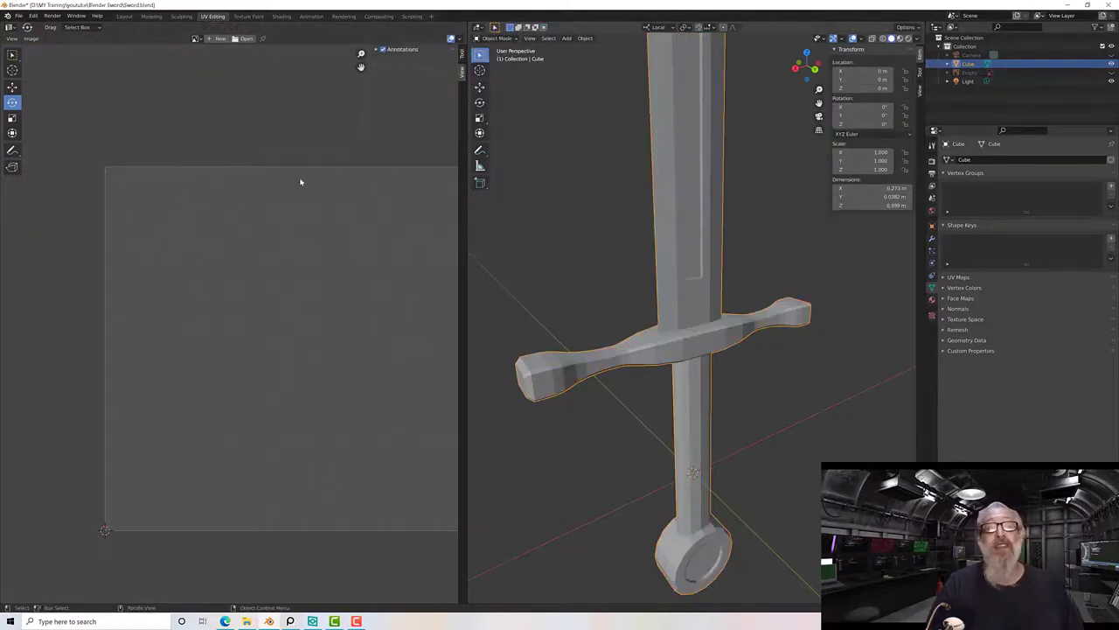
left_click(18, 16)
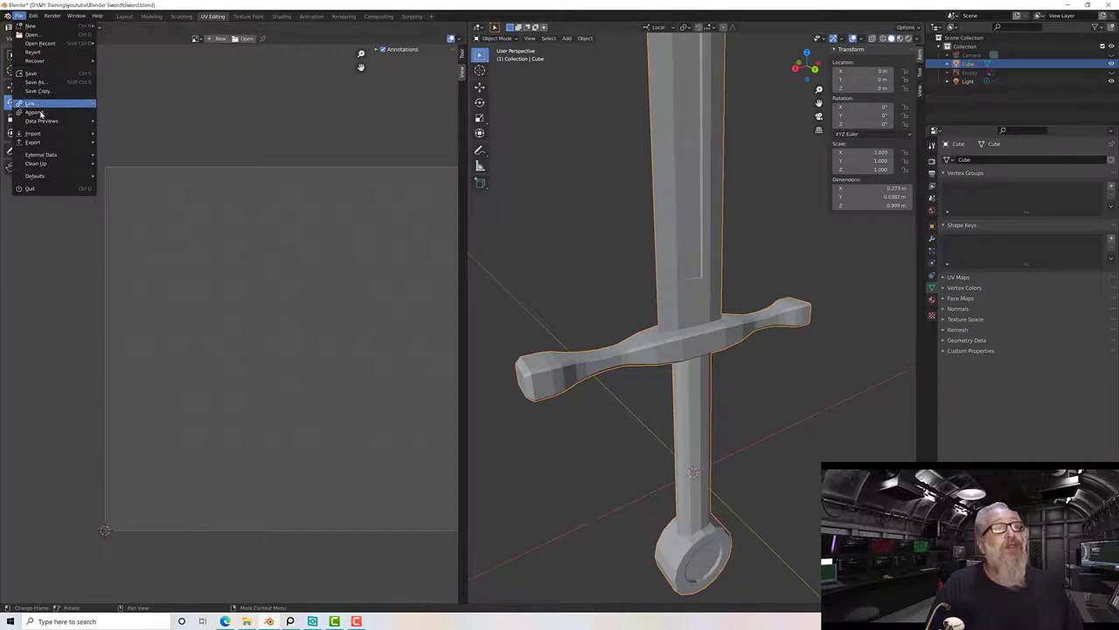
mouse_move(50, 143)
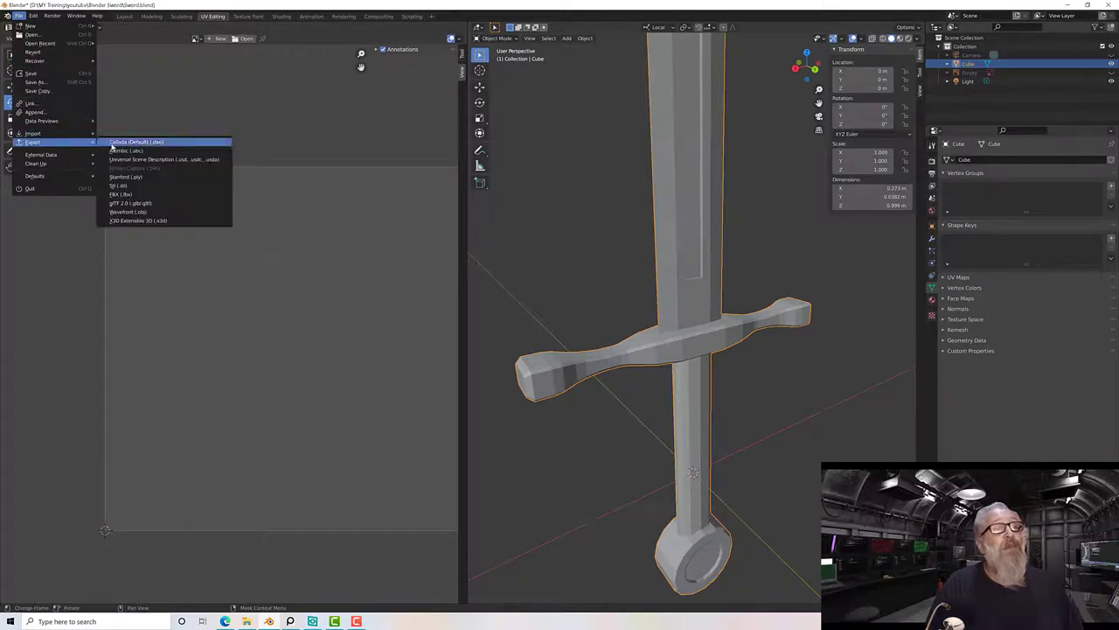
left_click(128, 212)
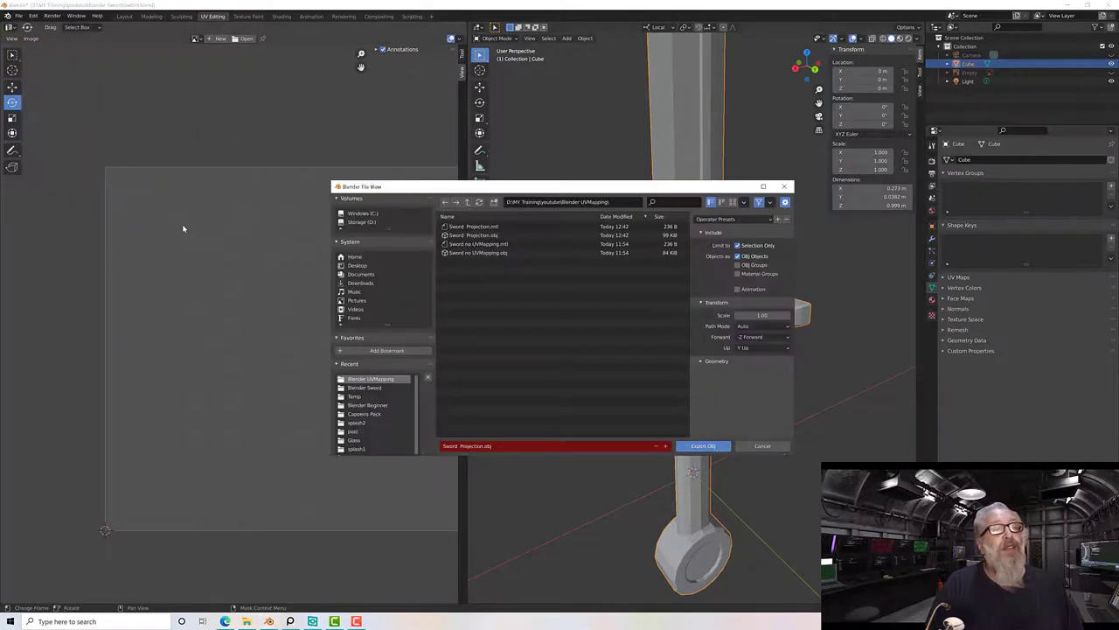
Rename the export file from Sword Projection.obj to Sword Unwrapped.obj and export it.
left_click(491, 446)
left_click(464, 446)
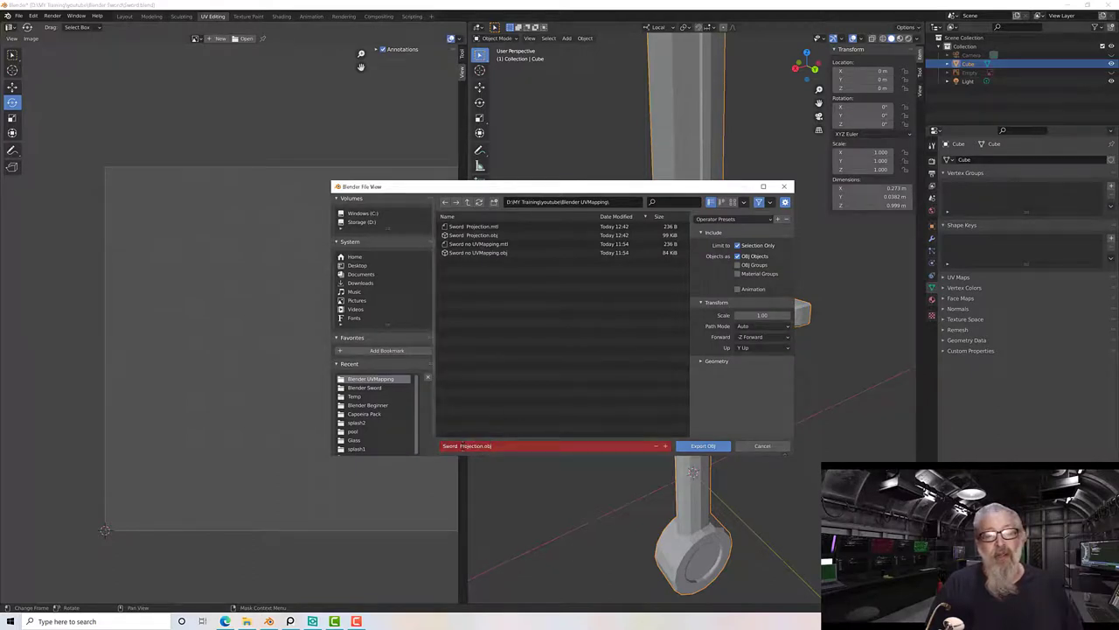
left_click_drag(461, 446, 484, 446)
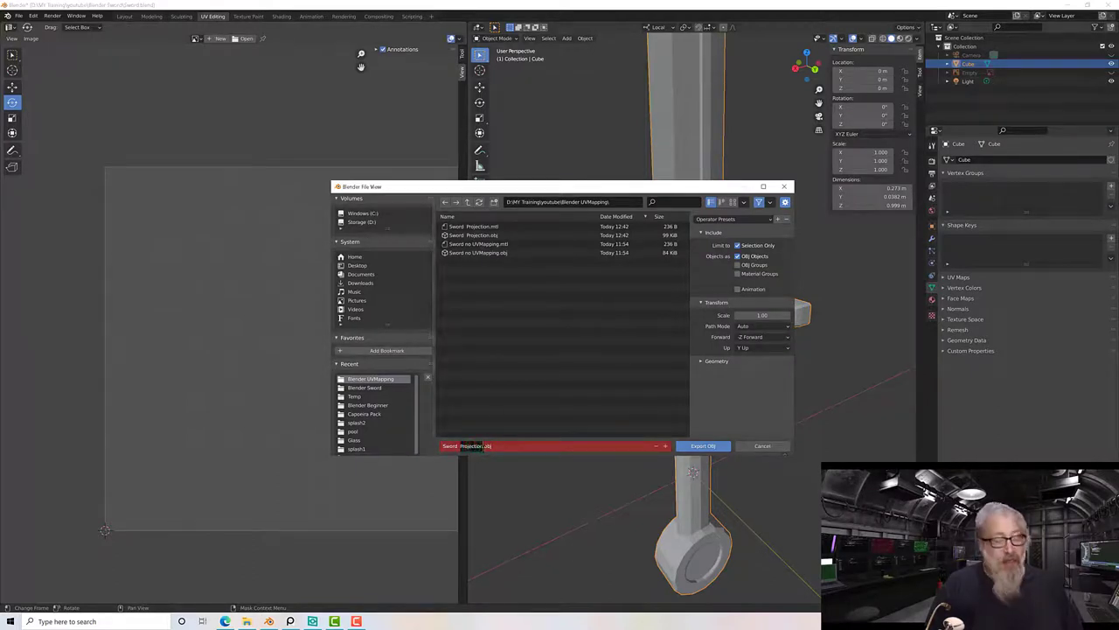
type("Unw")
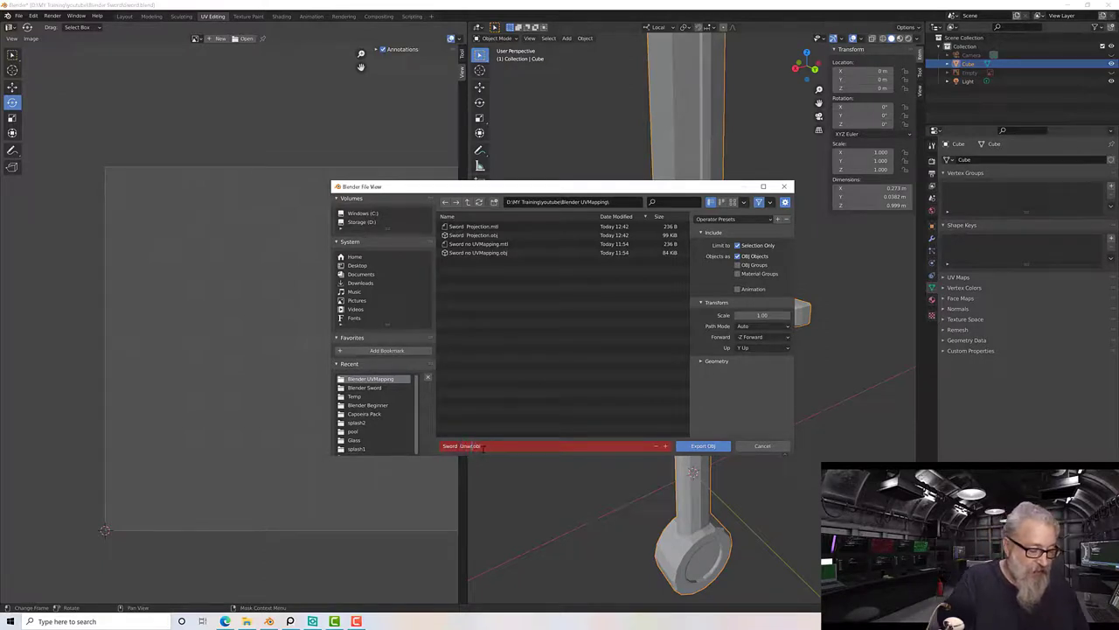
type("rapped")
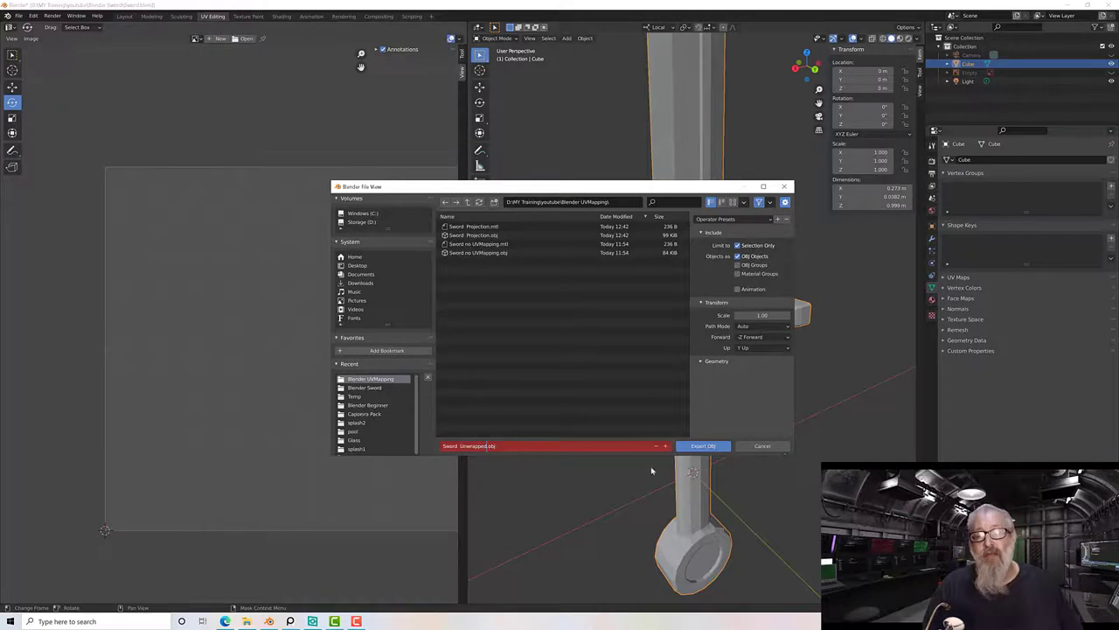
left_click(699, 449)
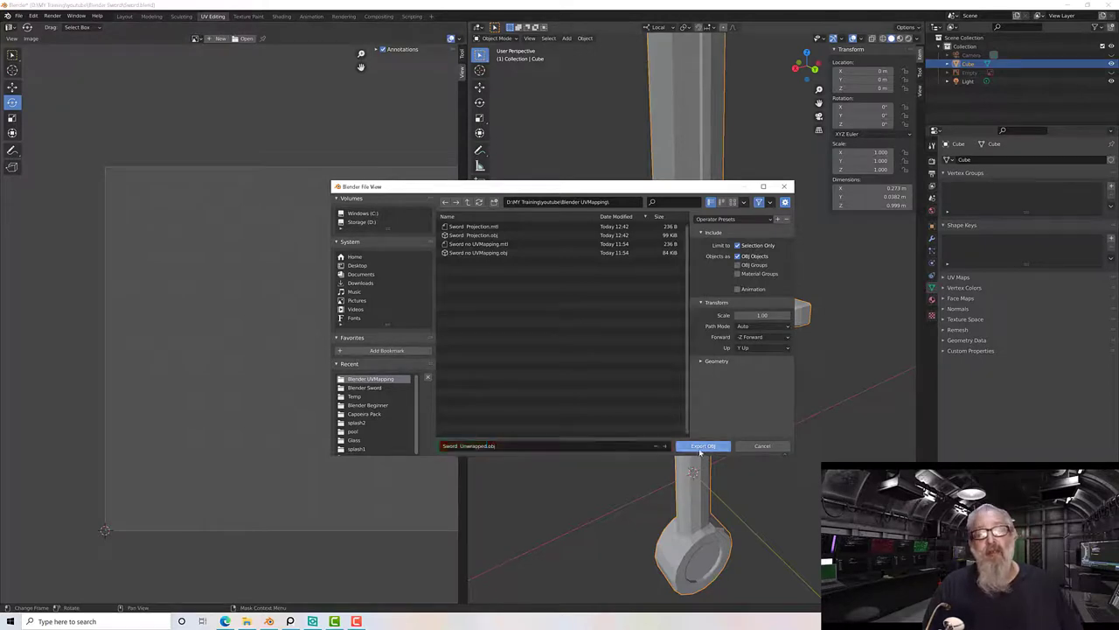
left_click(699, 449)
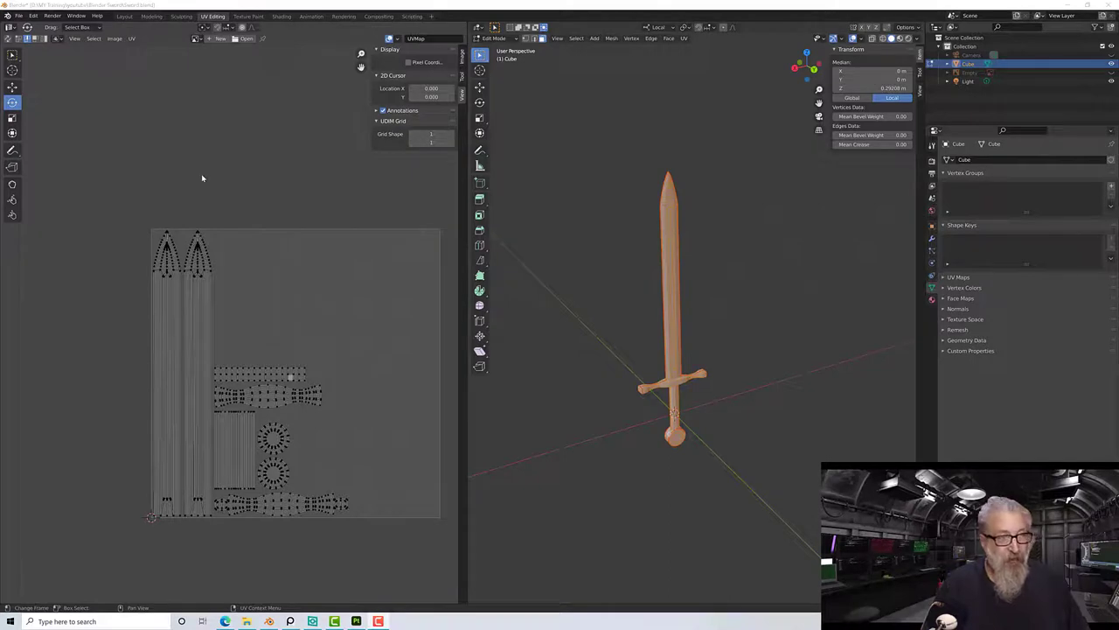
Save the blend file and re-unwrap the sword with Smart UV Project at a 34.7° angle limit.
key("ctrl+s")
key("u")
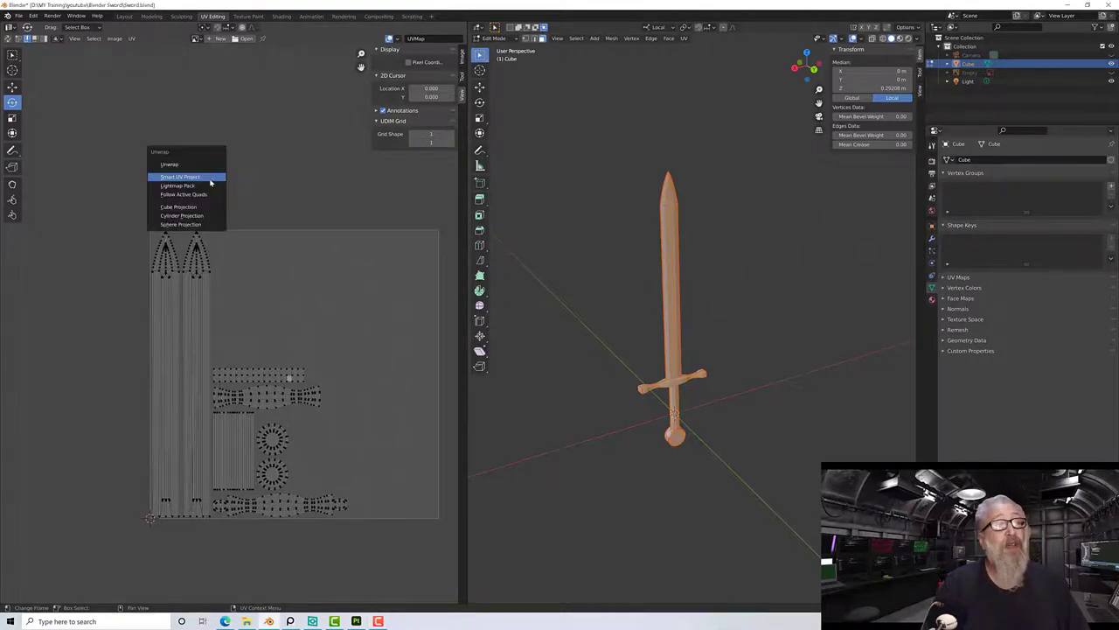
left_click(196, 177)
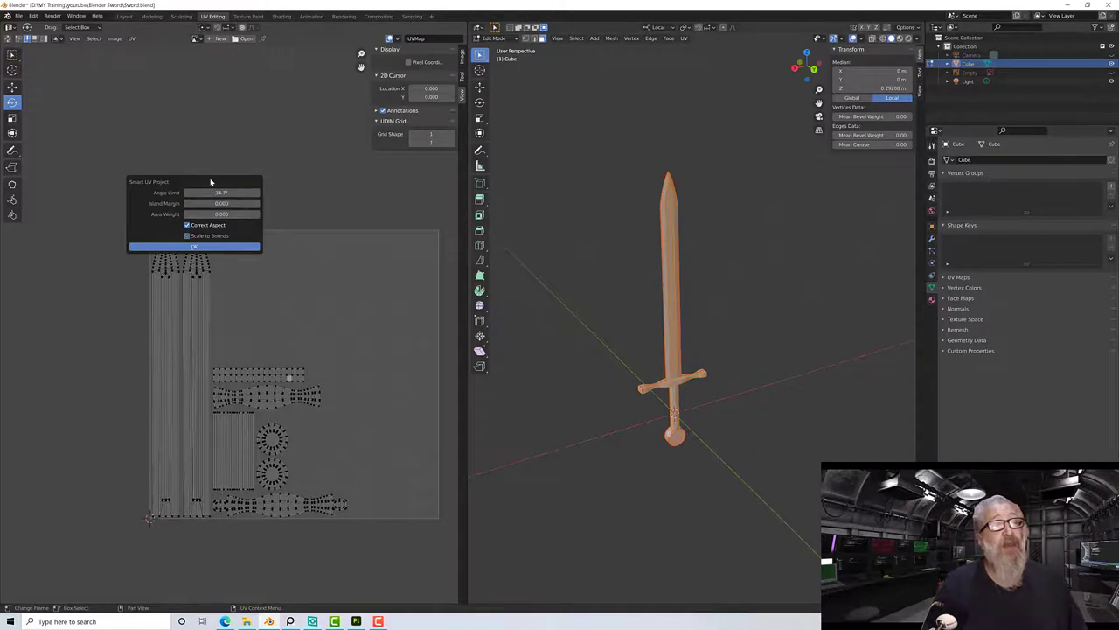
left_click_drag(212, 183, 273, 151)
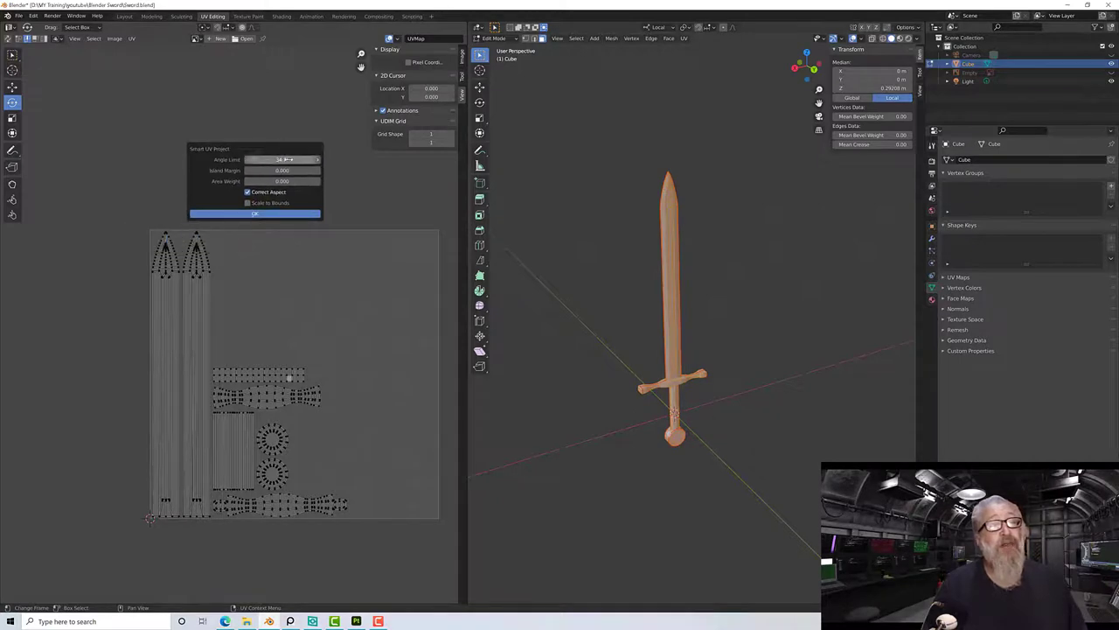
left_click(248, 215)
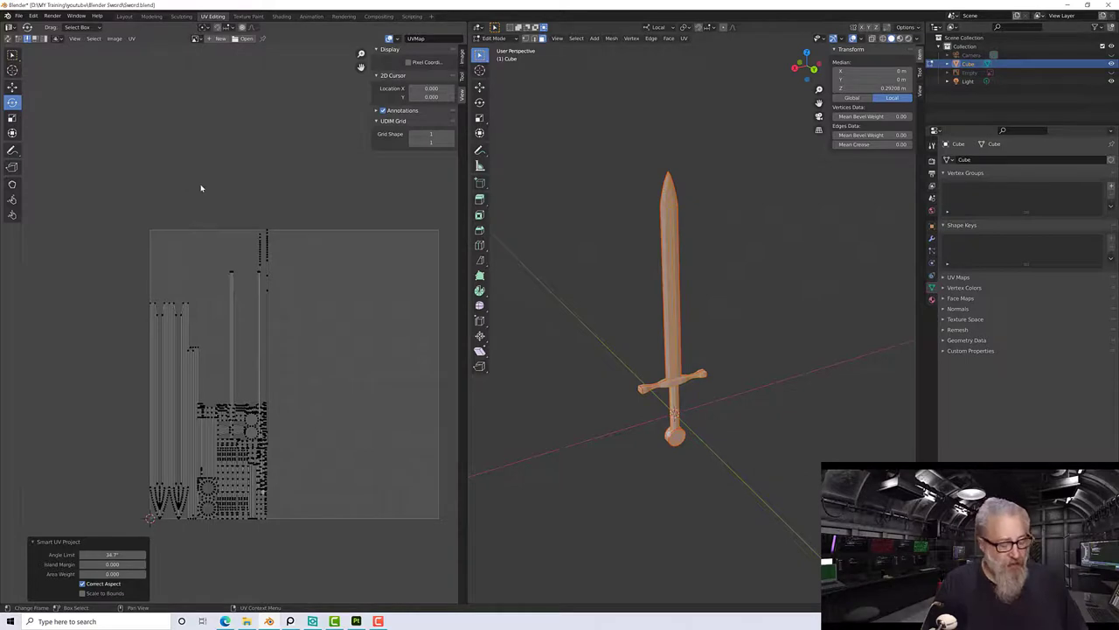
Rerun Smart UV Project on the sword with Scale to Bounds enabled.
key("u")
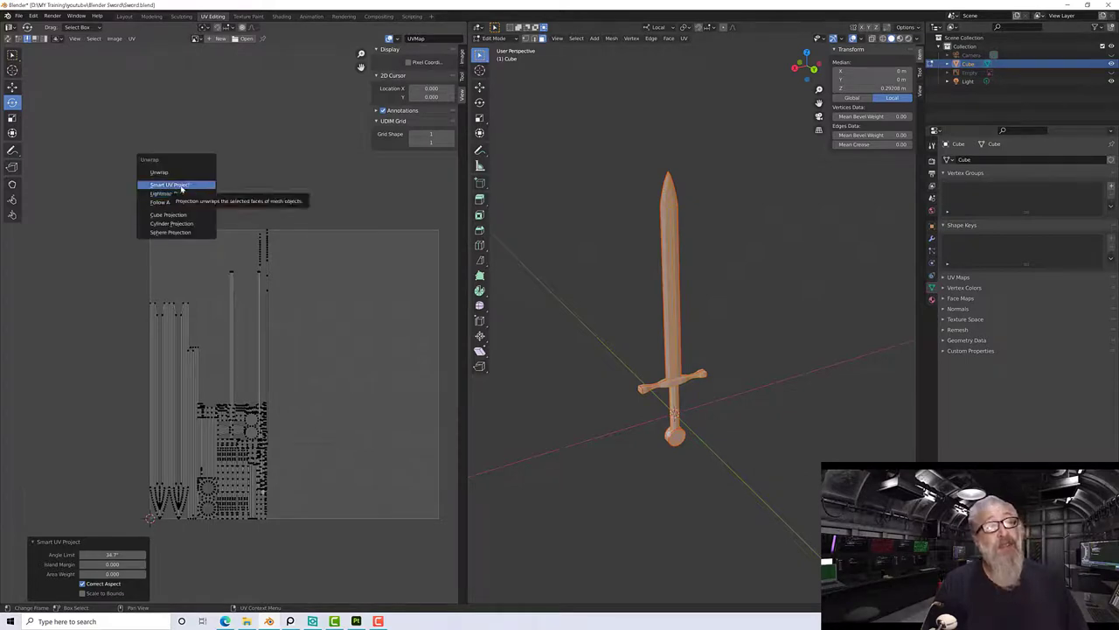
left_click(194, 185)
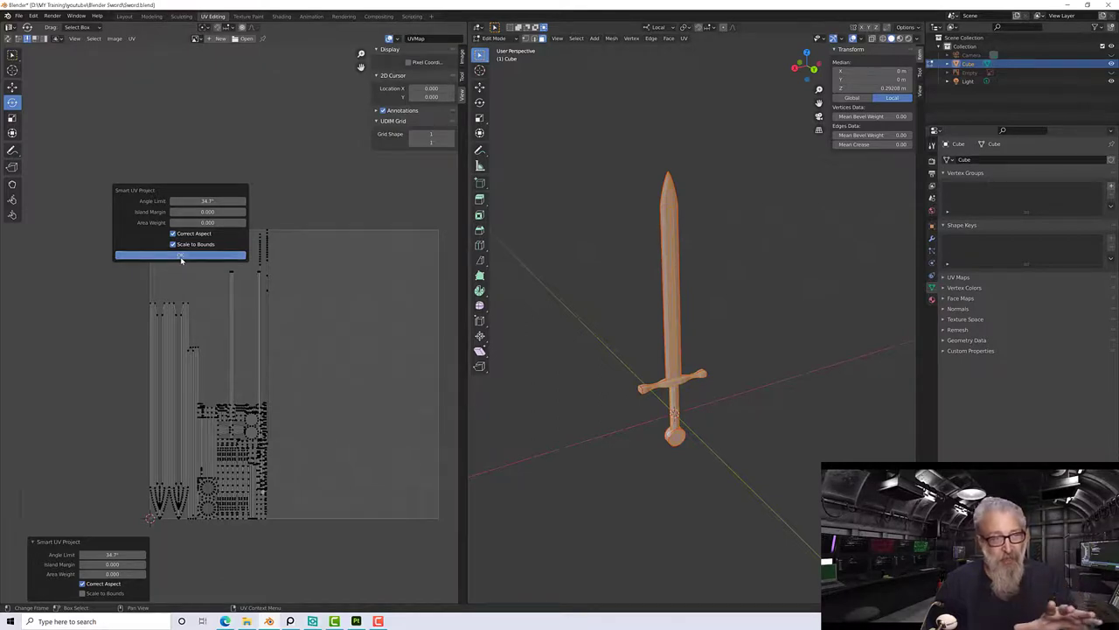
left_click(181, 255)
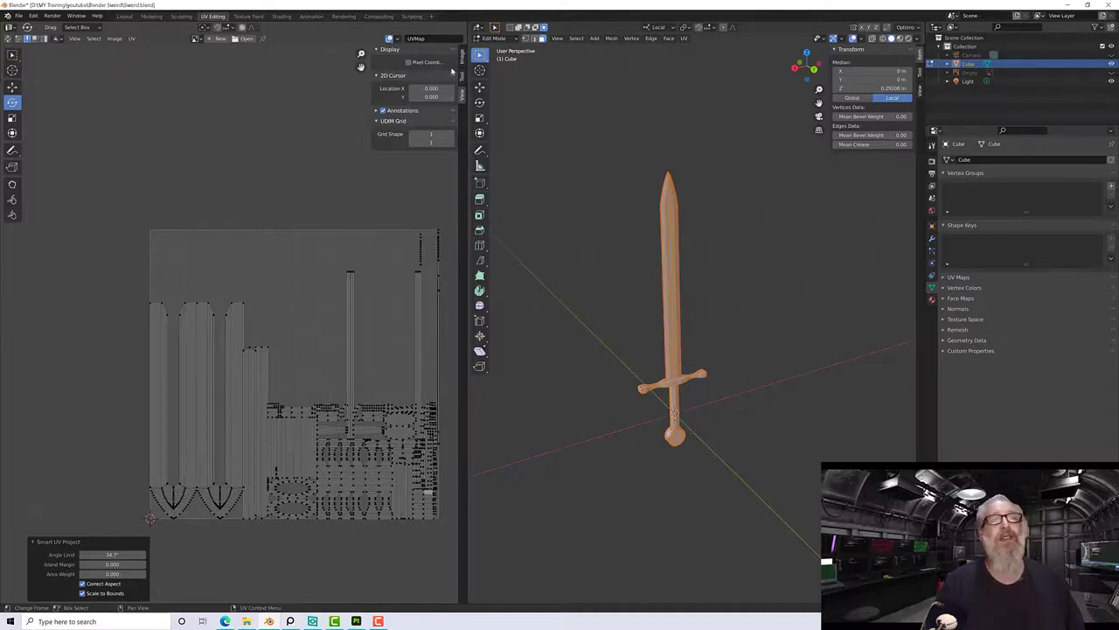
Switch the sword back to Object Mode.
left_click(494, 39)
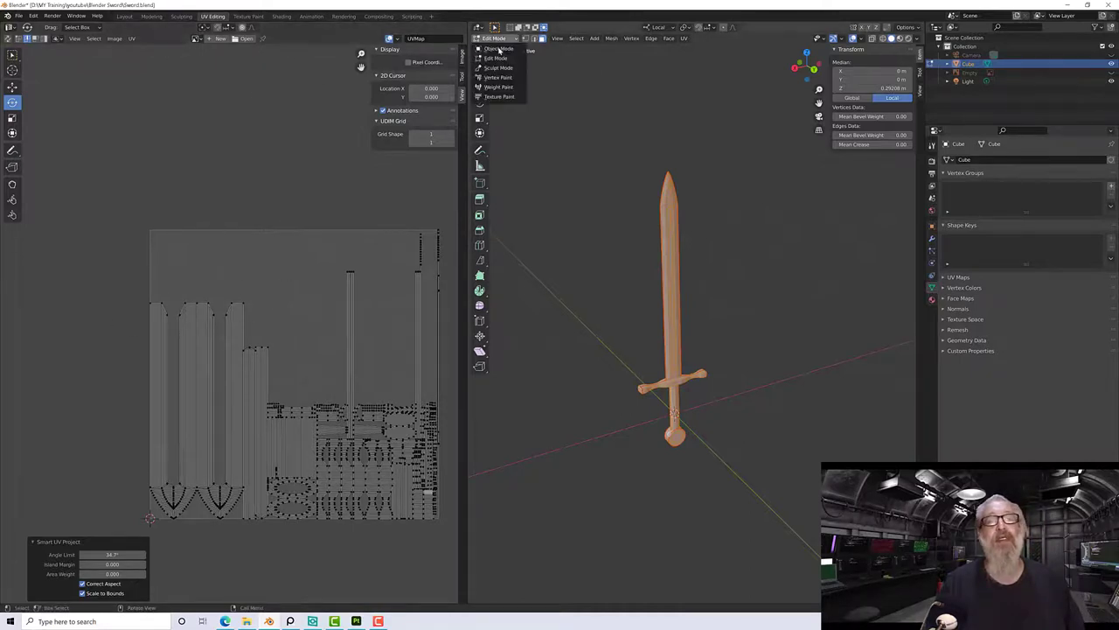
left_click(500, 52)
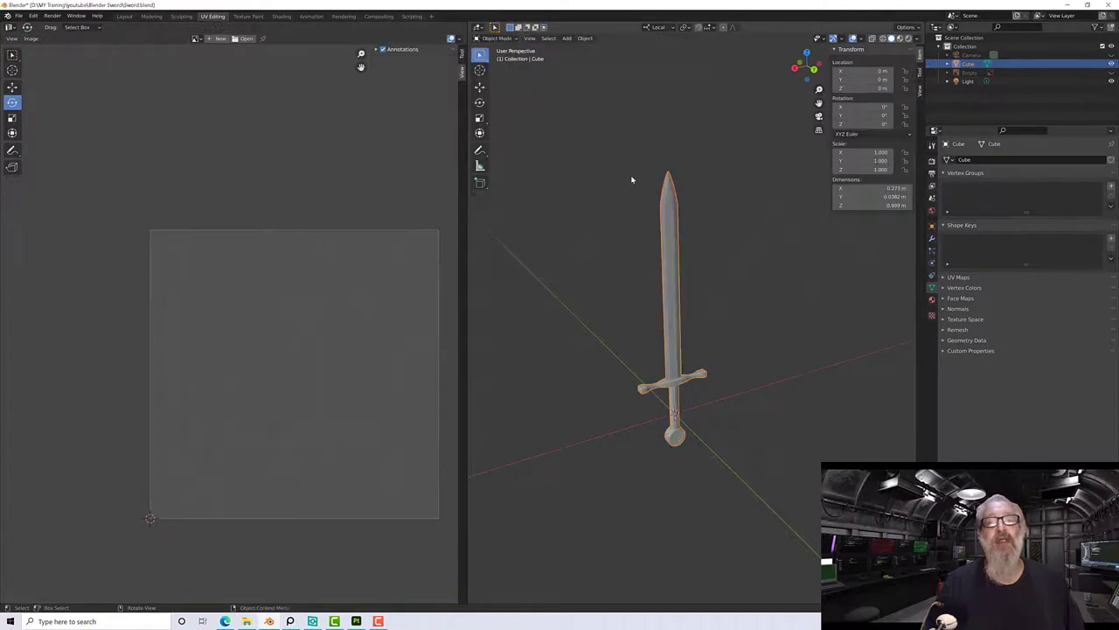
right_click(964, 65)
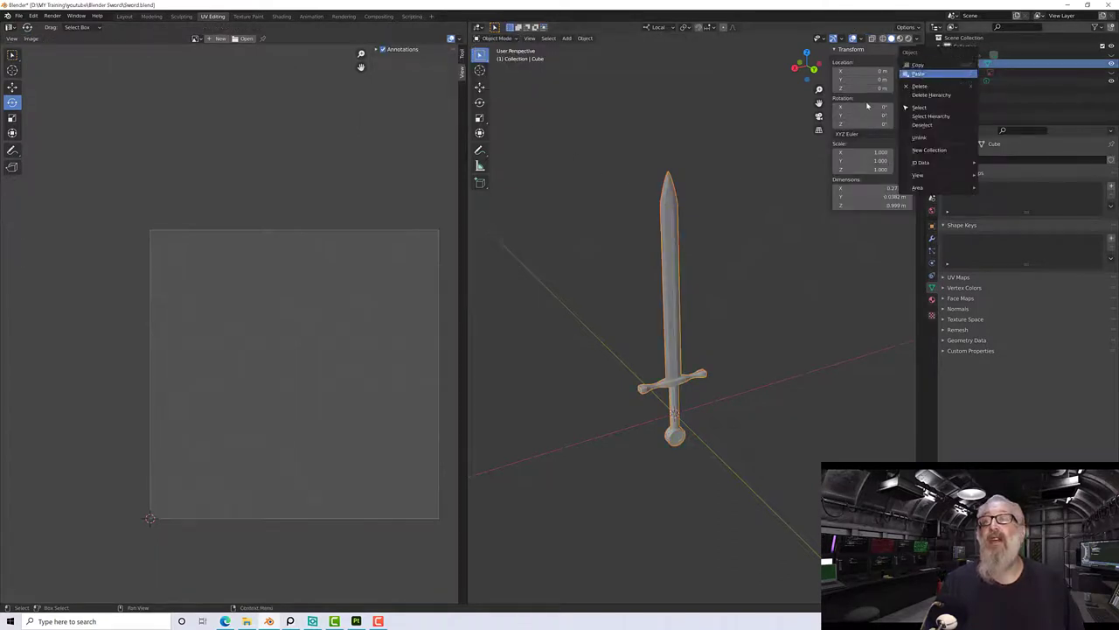
left_click(918, 65)
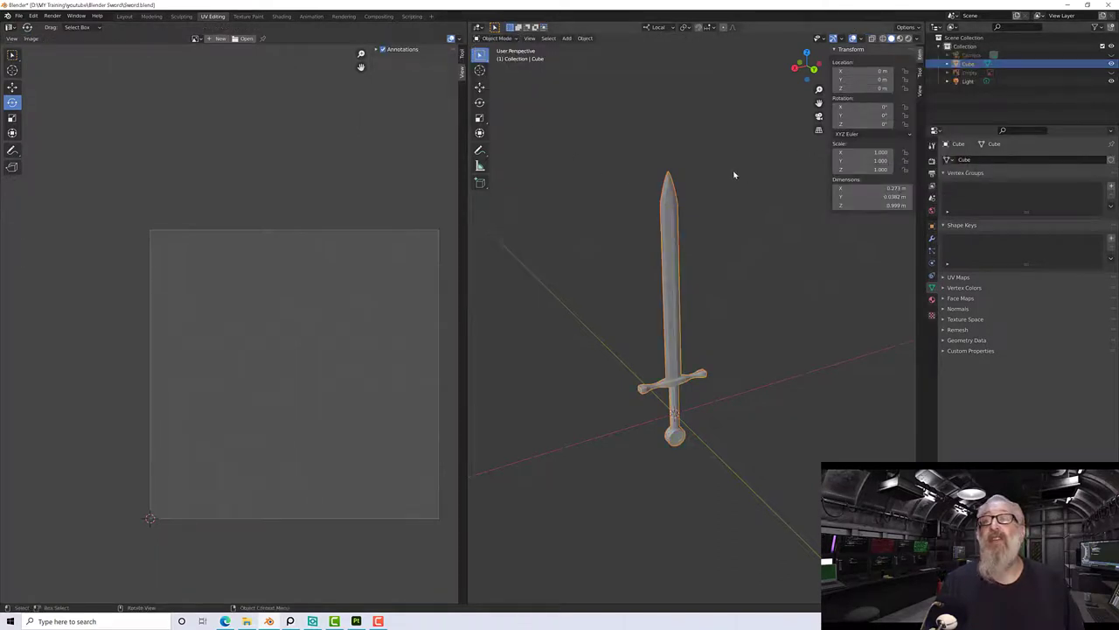
Export the sword as a Wavefront OBJ, overwriting Sword Projection.obj.
left_click(18, 16)
mouse_move(44, 142)
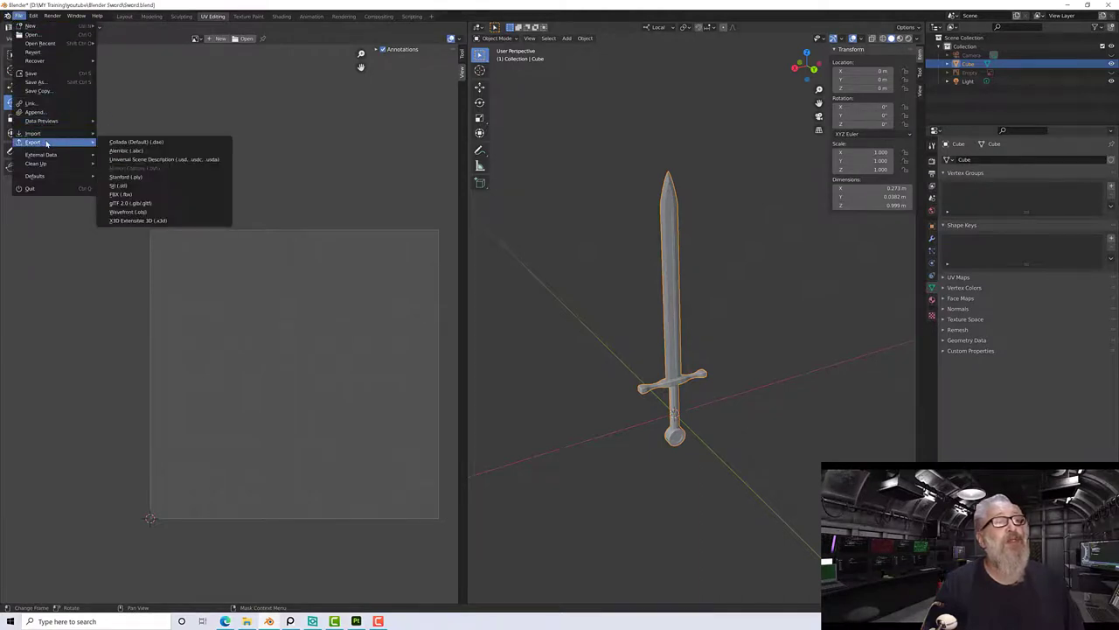
left_click(140, 211)
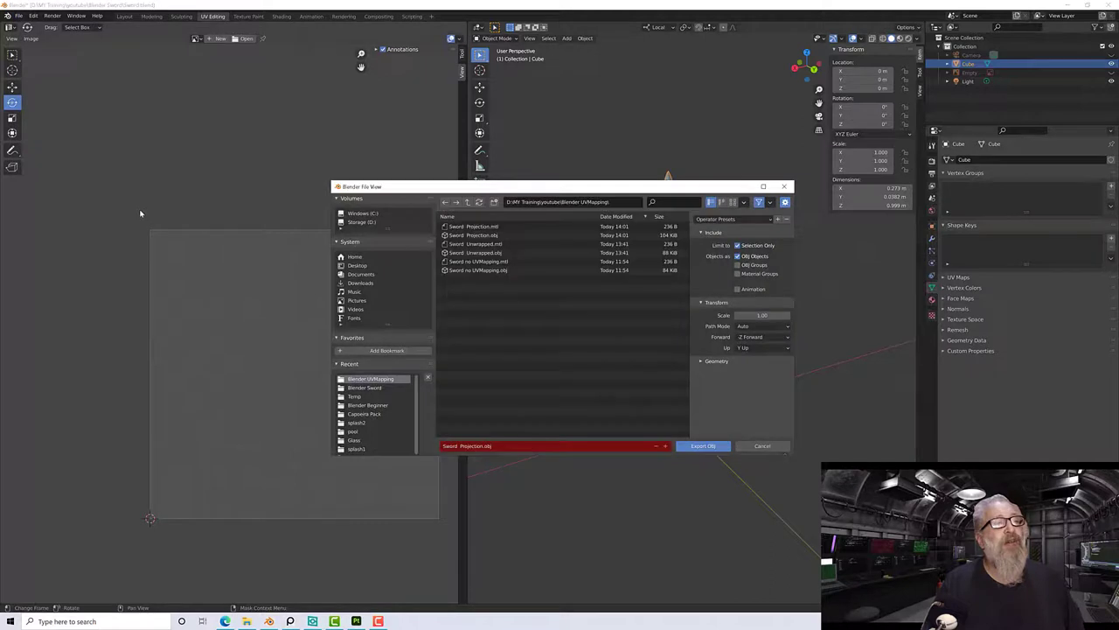
double_click(472, 234)
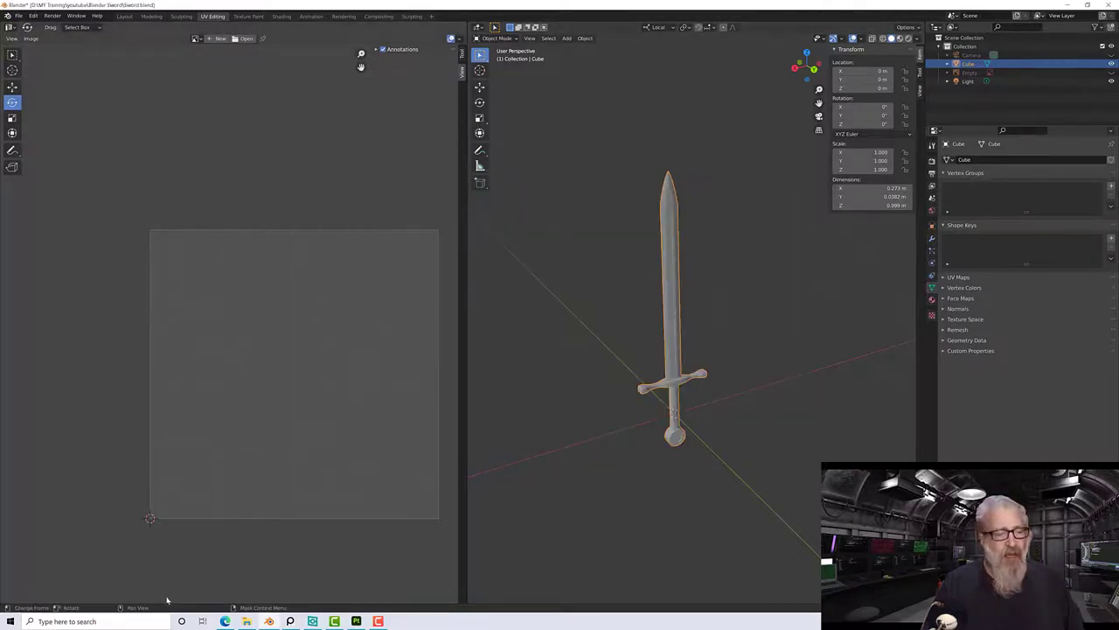
Switch to Substance 3D Painter and dismiss its welcome screen.
left_click(354, 621)
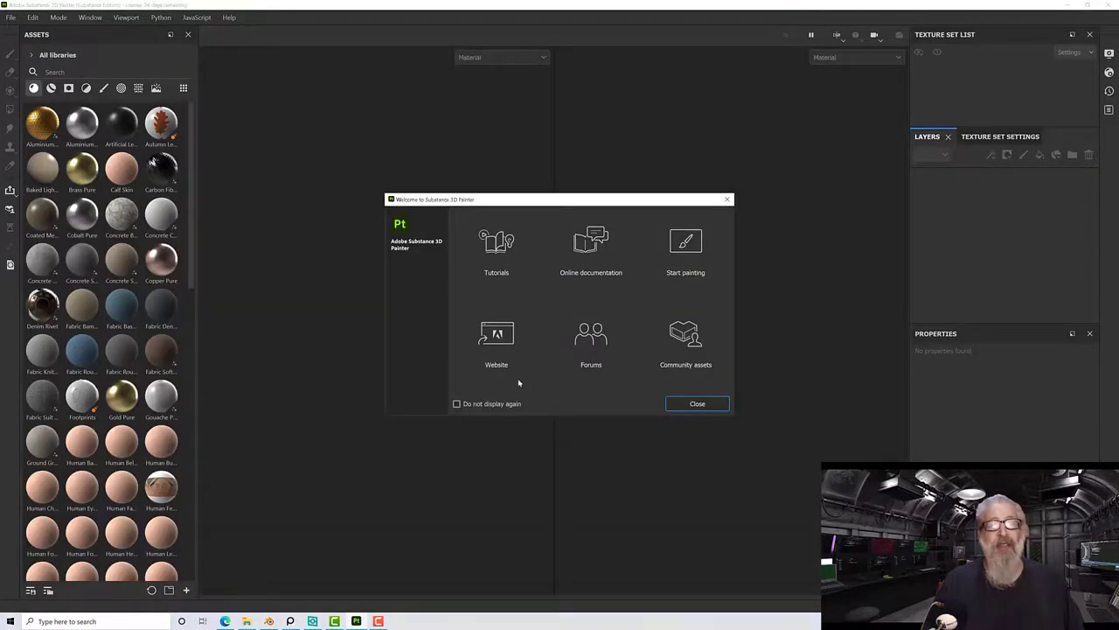
left_click(688, 406)
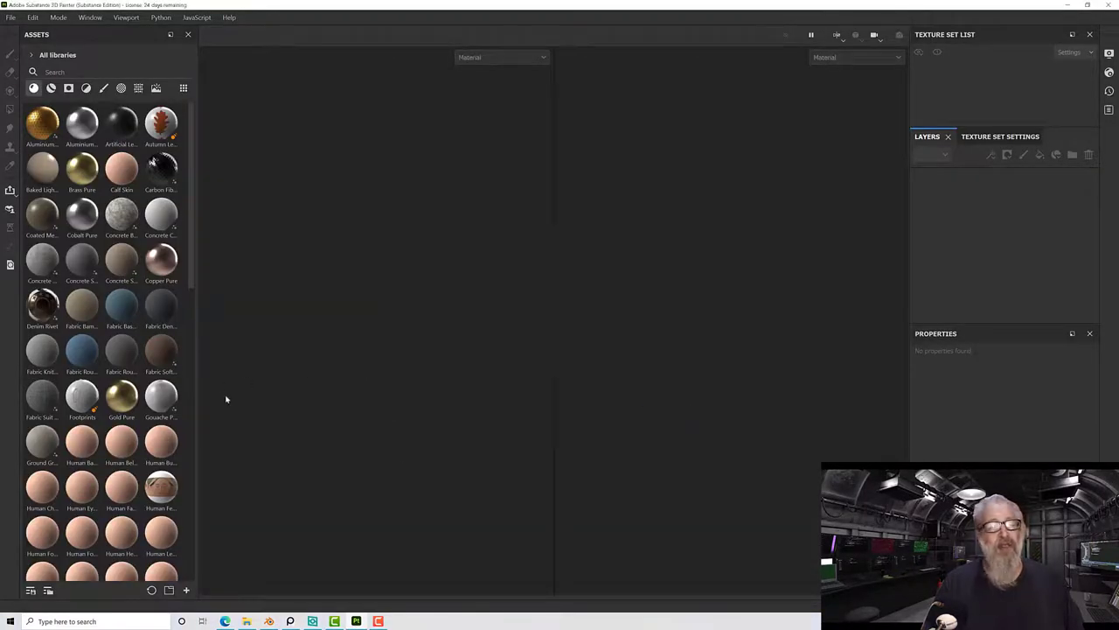
left_click(10, 19)
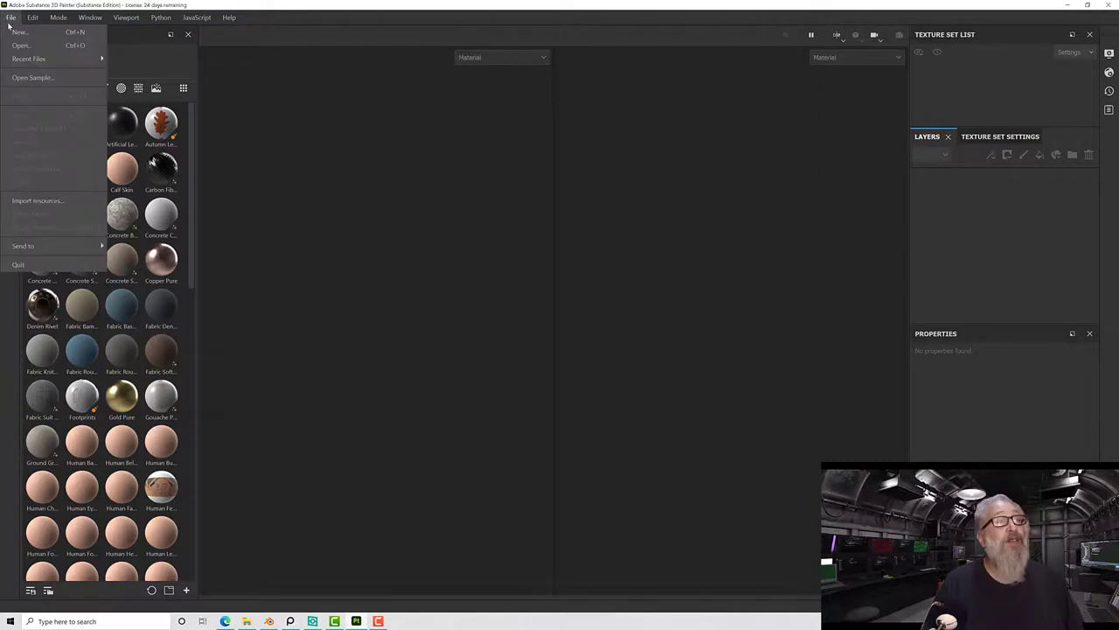
left_click(64, 39)
left_click(77, 30)
key("Escape")
key("Escape")
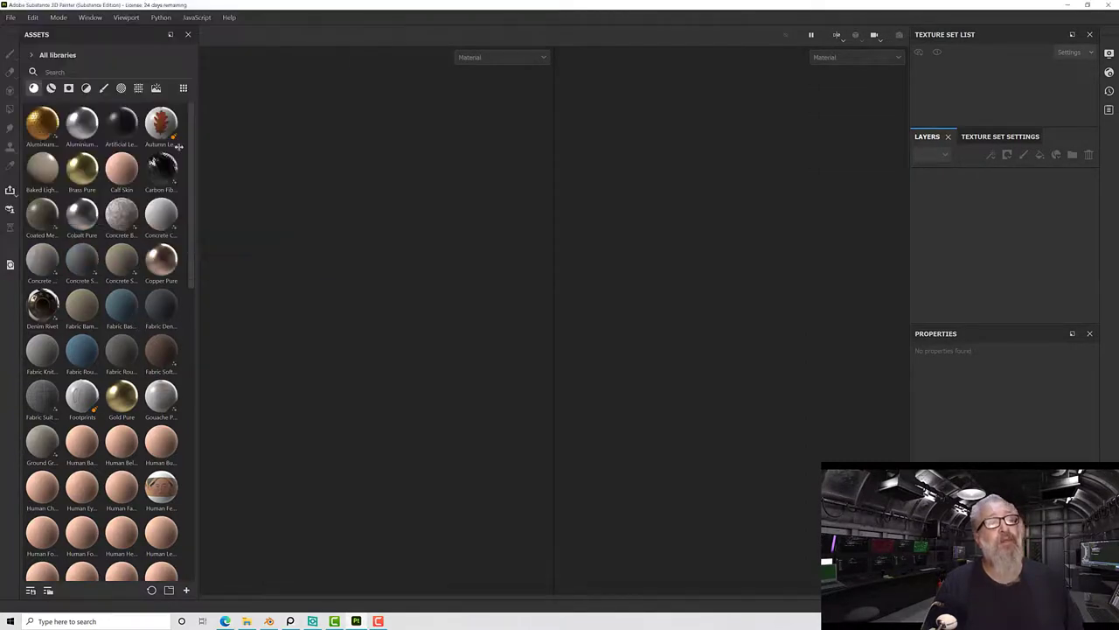
Create a new project using the Sword Projection.obj mesh.
left_click(10, 19)
left_click(26, 30)
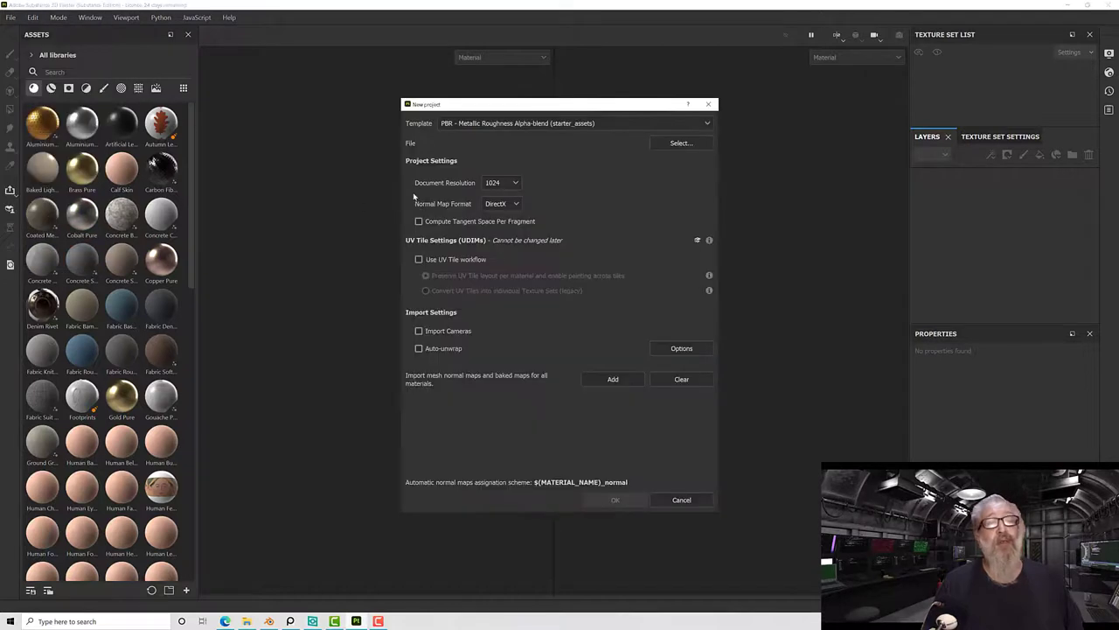
left_click(666, 143)
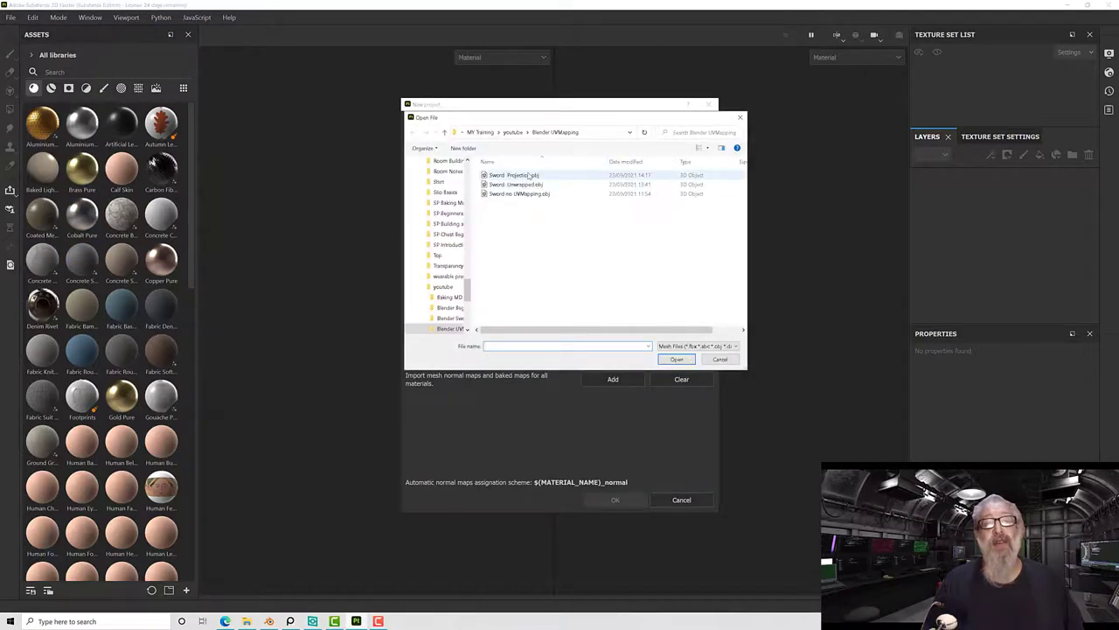
double_click(528, 177)
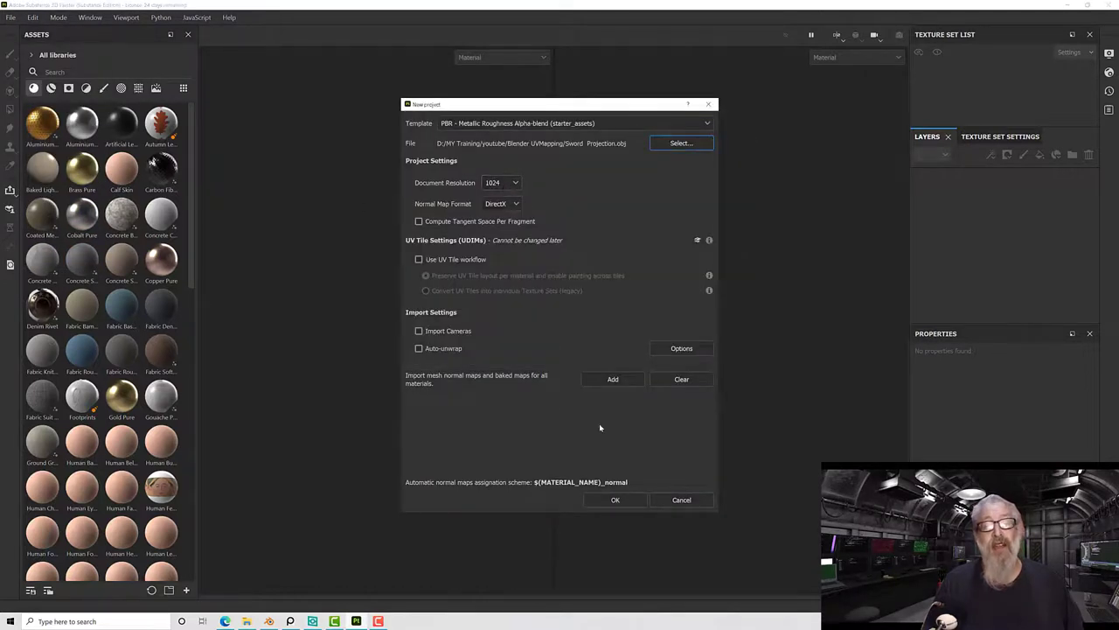
left_click(615, 499)
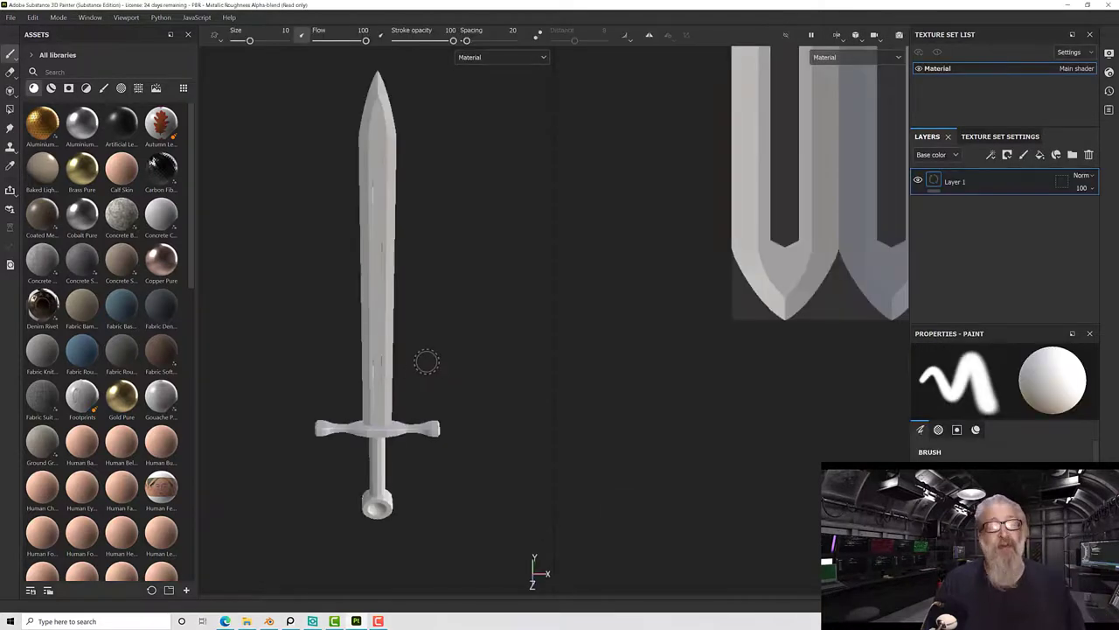
Turn the sword to a front view and frame the whole UV tile in the 2D view.
mouse_move(484, 324)
left_mouse_down("alt")
mouse_move(510, 325)
mouse_move(445, 323)
left_mouse_up("alt")
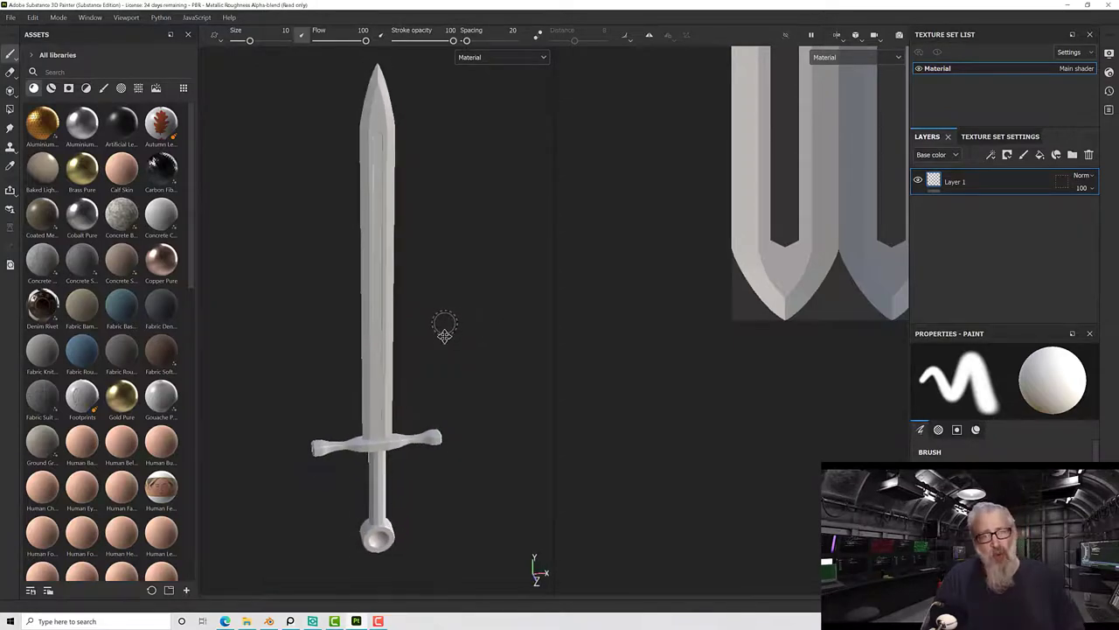
key("f")
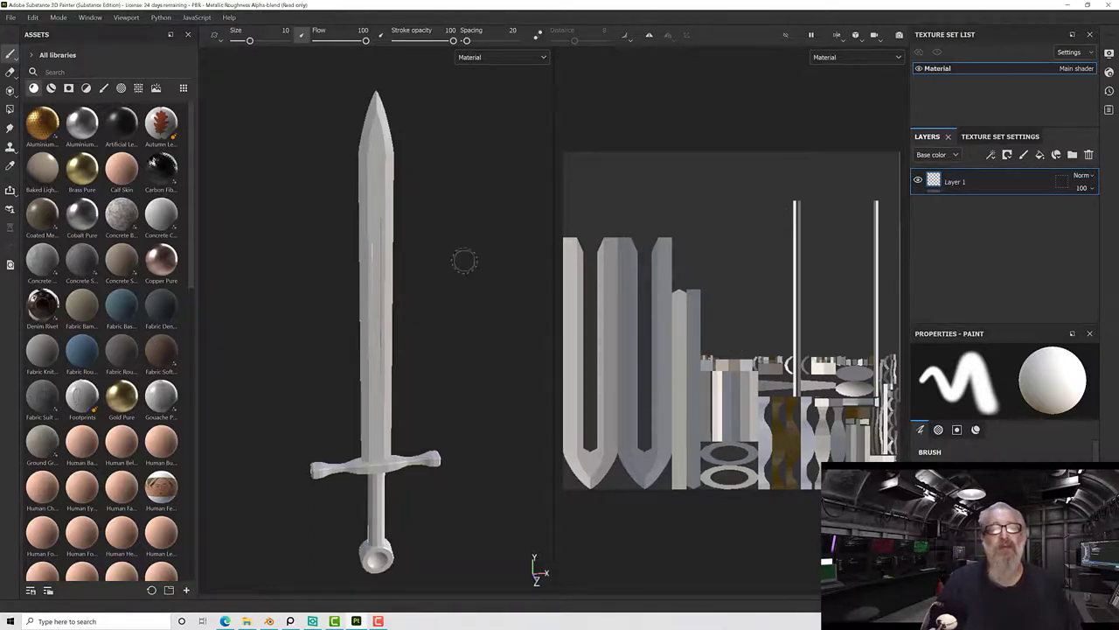
Show the brush material settings and paint dark test dabs on the blade tip and grip.
left_click(976, 429)
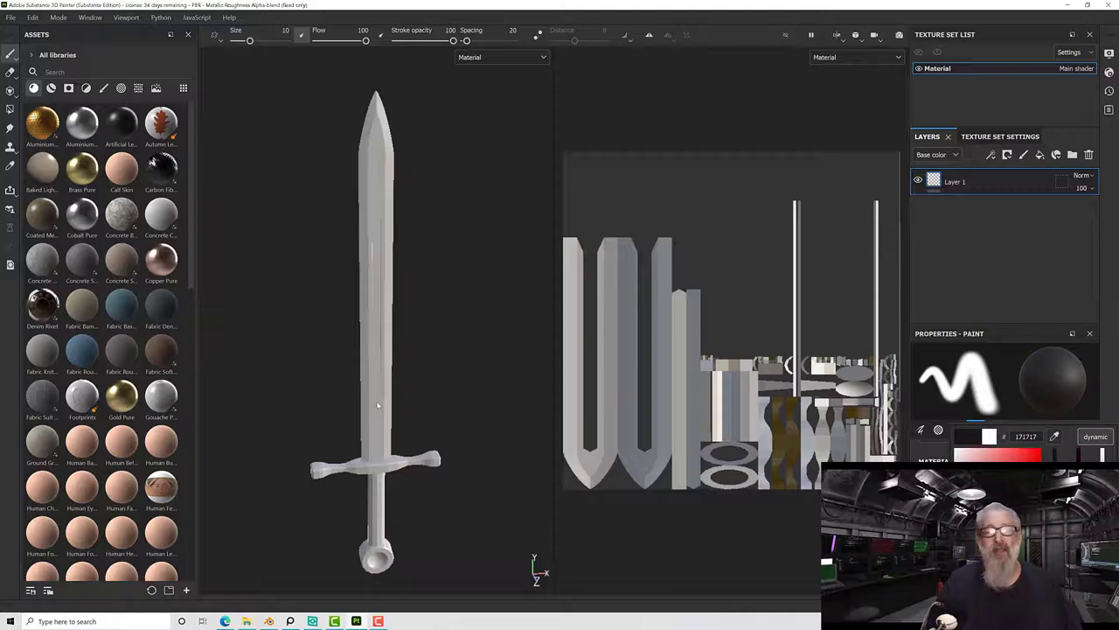
left_click_drag(376, 118, 376, 137)
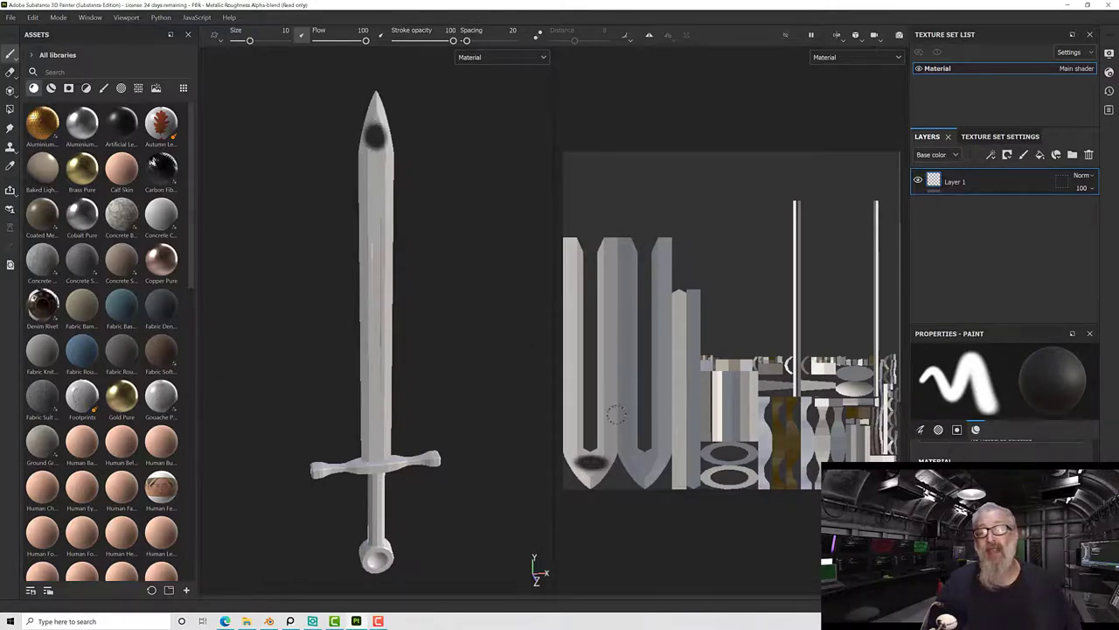
mouse_move(317, 373)
left_mouse_down("alt")
mouse_move(530, 362)
mouse_move(333, 371)
mouse_move(330, 295)
left_mouse_up("alt")
scroll(370, 406, "up", 5)
left_click(361, 400)
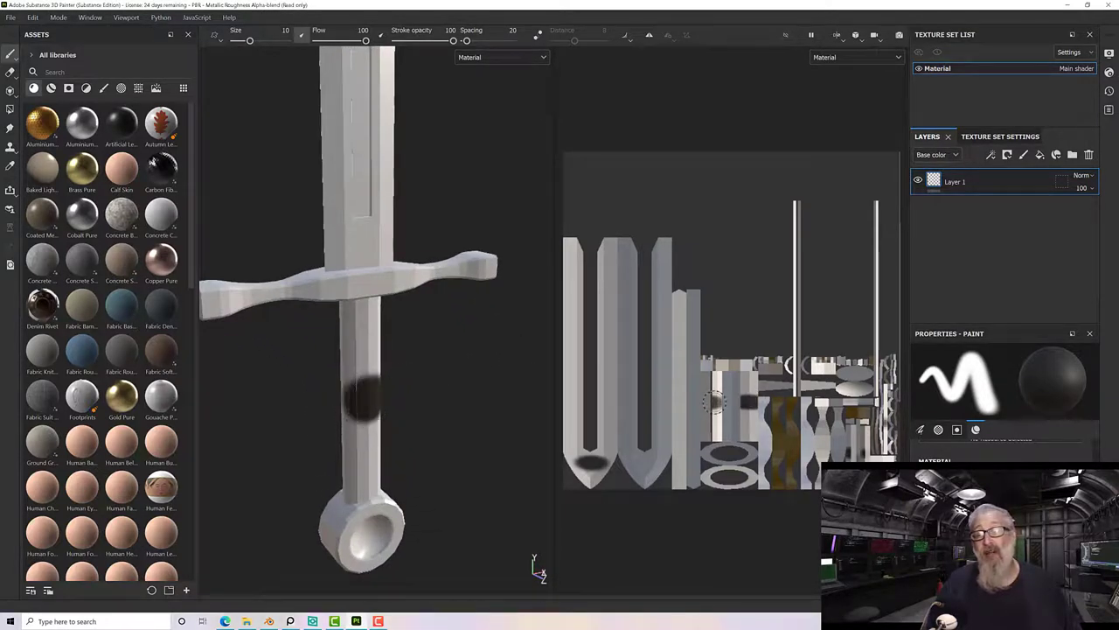
mouse_move(475, 412)
left_mouse_down("alt")
mouse_move(430, 399)
mouse_move(507, 370)
mouse_move(640, 370)
mouse_move(527, 380)
left_mouse_up("alt")
left_click(382, 396)
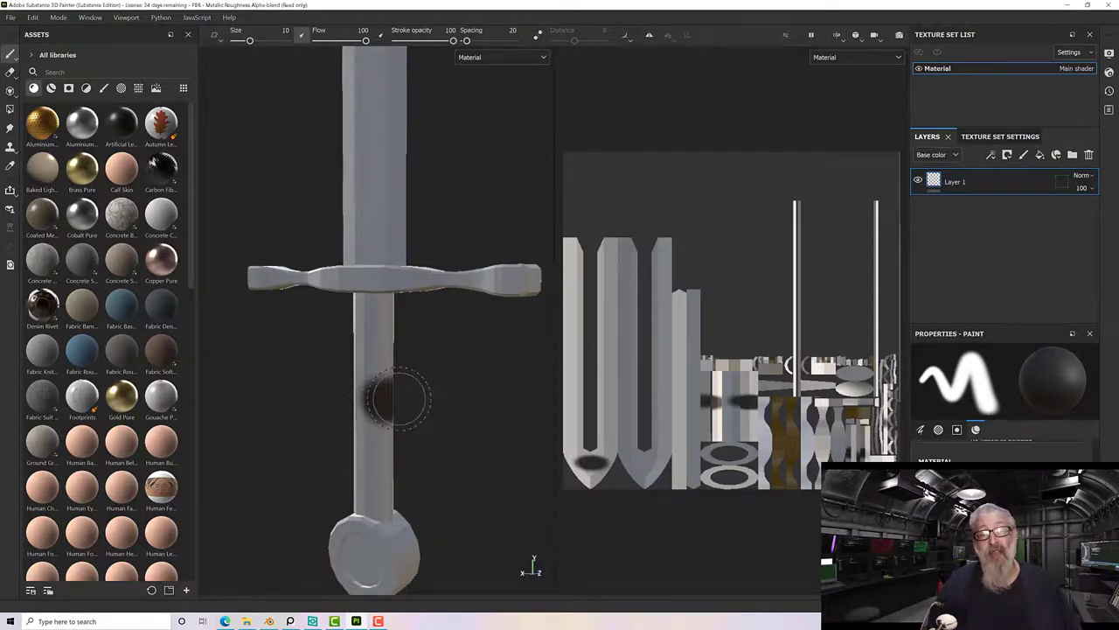
mouse_move(398, 398)
left_mouse_down("alt")
mouse_move(282, 372)
mouse_move(299, 387)
left_mouse_up("alt")
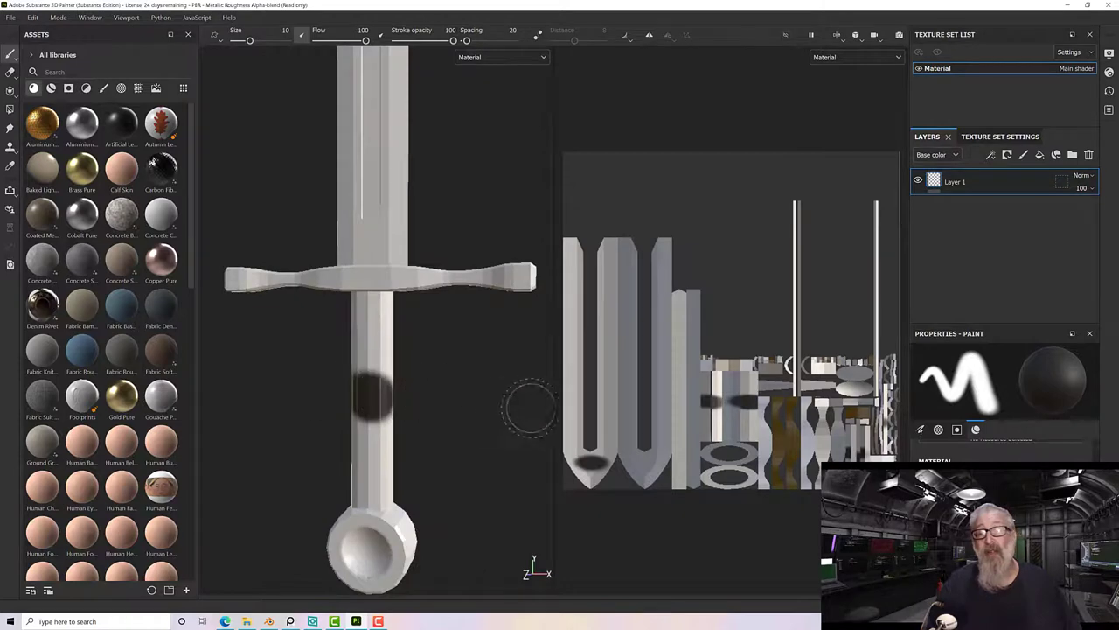
scroll(529, 408, "up", 2)
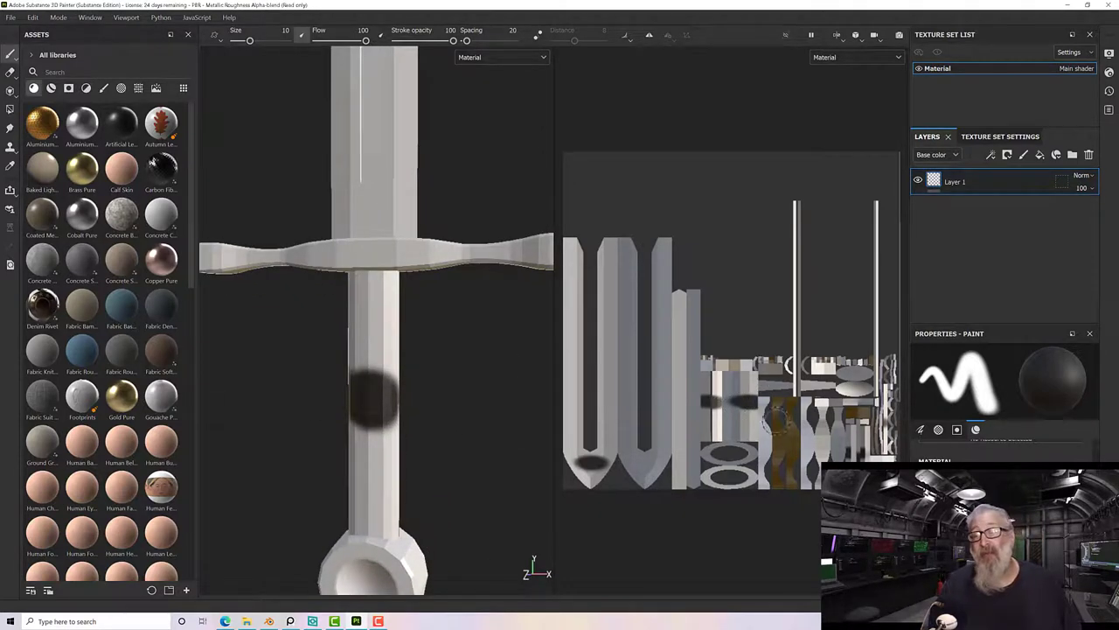
Paint a dark patch on the pommel, orbit to check the paint, then undo it.
scroll(753, 425, "down", 1)
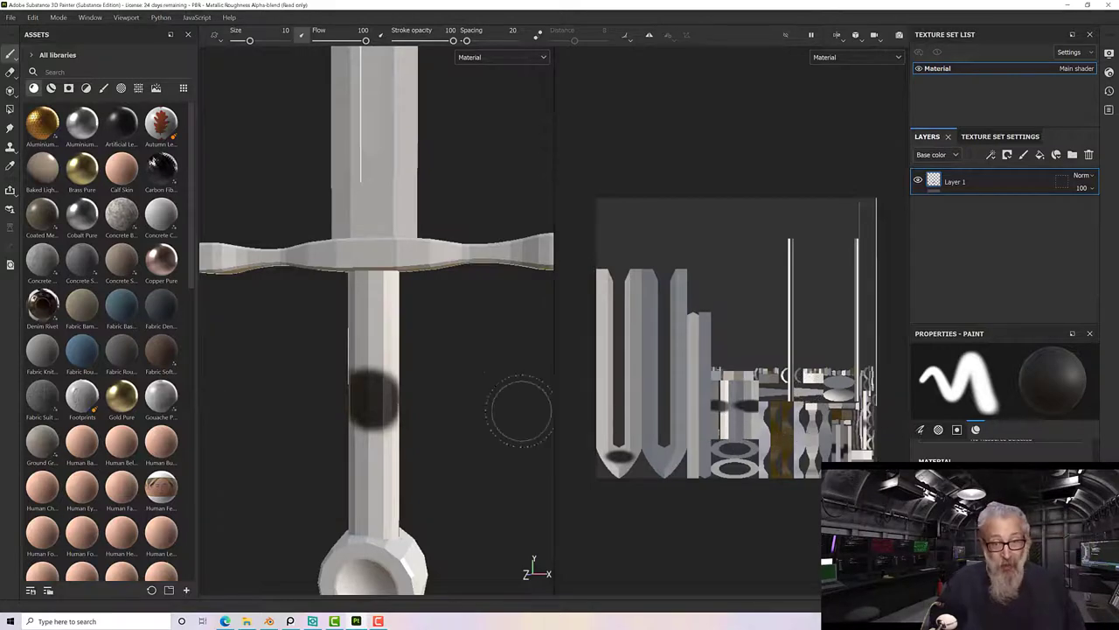
scroll(425, 405, "down", 3)
mouse_move(402, 476)
left_mouse_down()
mouse_move(363, 529)
mouse_move(376, 521)
left_mouse_up()
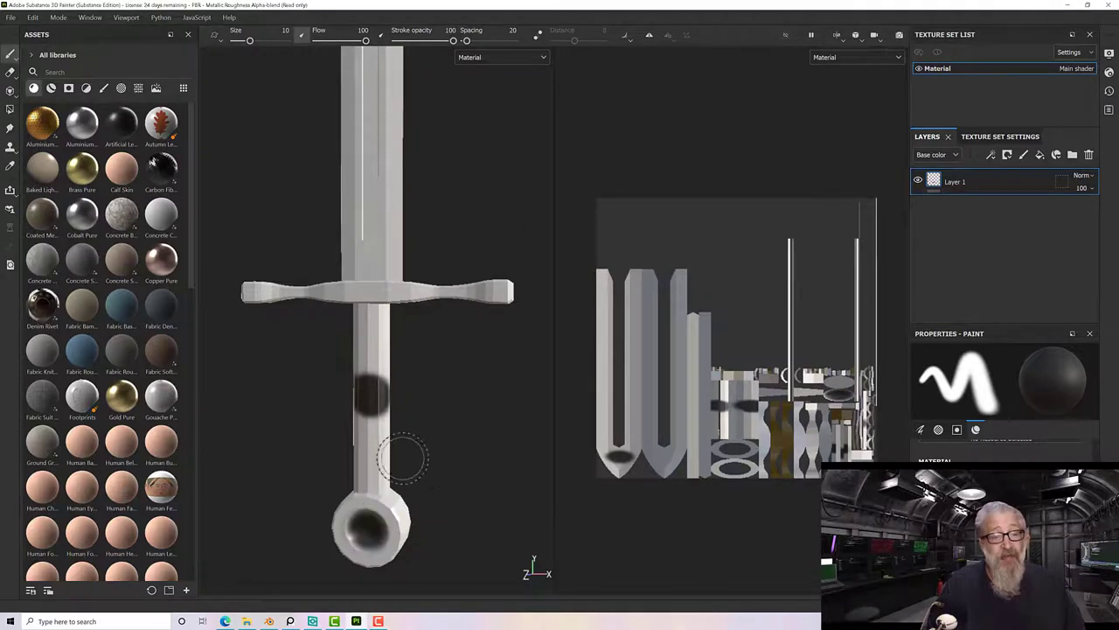
mouse_move(400, 458)
left_mouse_down("alt")
mouse_move(210, 444)
mouse_move(382, 542)
mouse_move(372, 547)
mouse_move(366, 538)
mouse_move(378, 533)
left_mouse_up("alt")
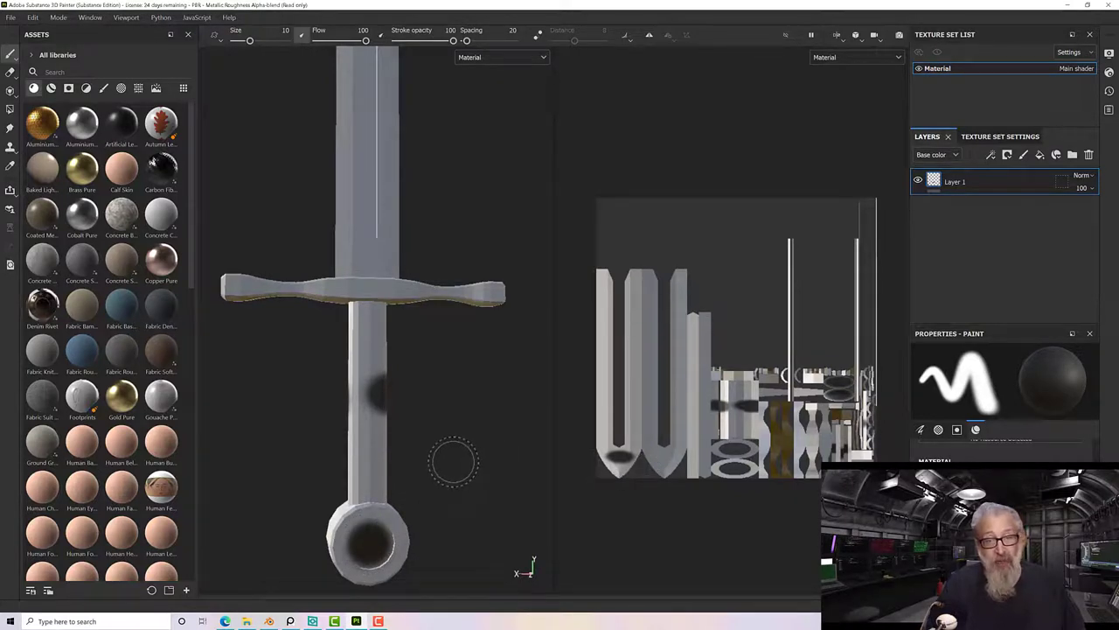
scroll(442, 460, "down", 1)
mouse_move(442, 459)
left_mouse_down("alt")
mouse_move(467, 438)
mouse_move(532, 440)
mouse_move(487, 429)
mouse_move(487, 465)
mouse_move(464, 452)
mouse_move(460, 508)
left_mouse_up("alt")
scroll(462, 449, "up", 1)
mouse_move(462, 449)
left_mouse_down("alt")
mouse_move(451, 428)
mouse_move(456, 461)
left_mouse_up("alt")
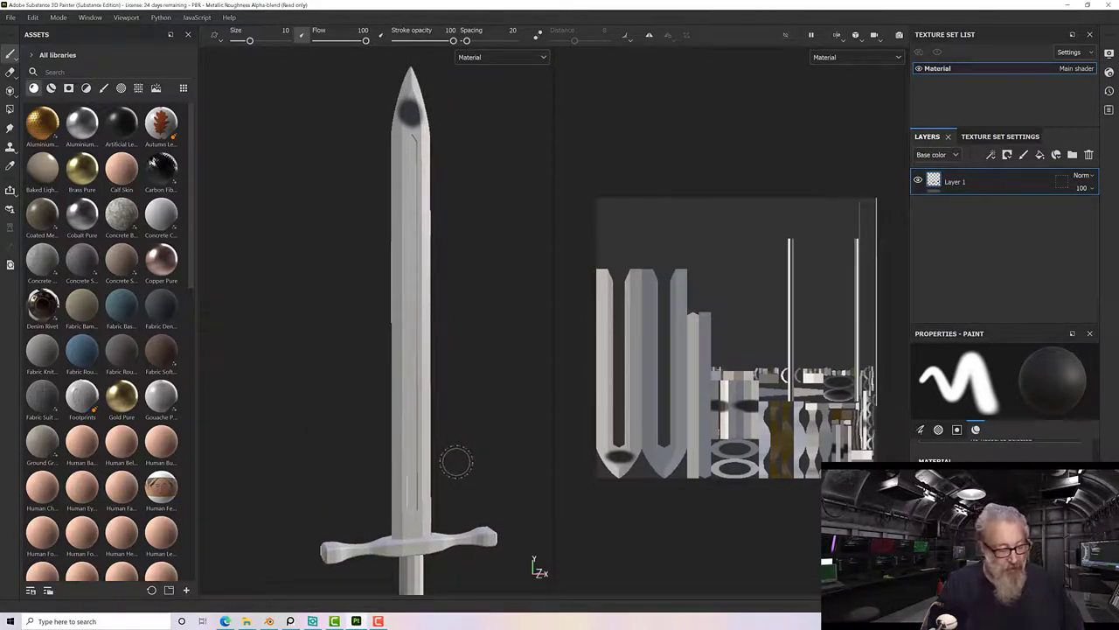
key("ctrl")
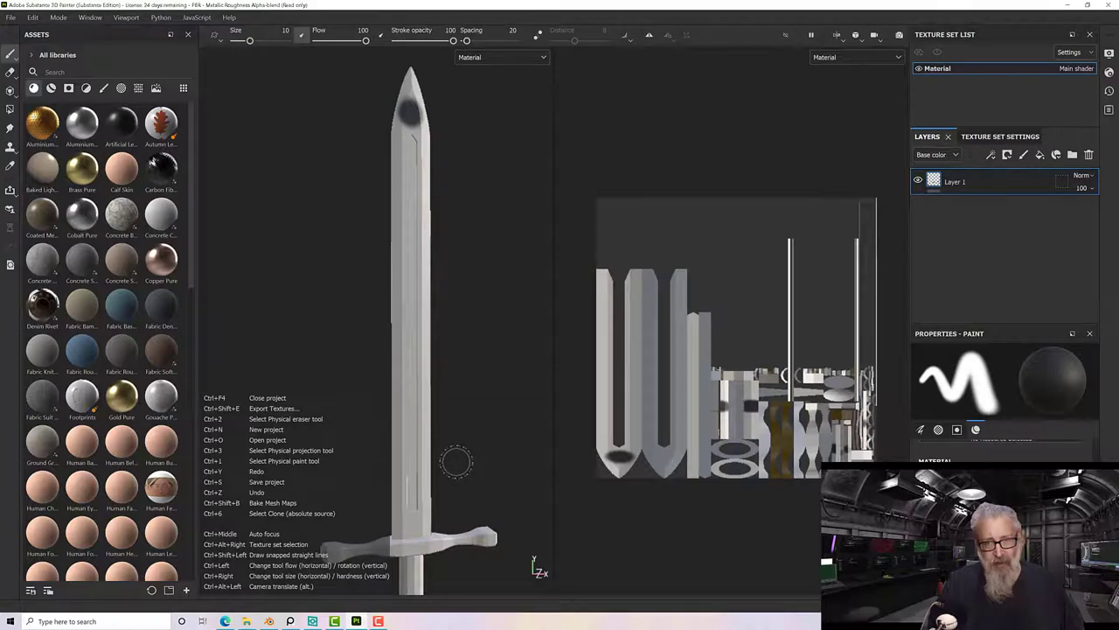
key("ctrl+z")
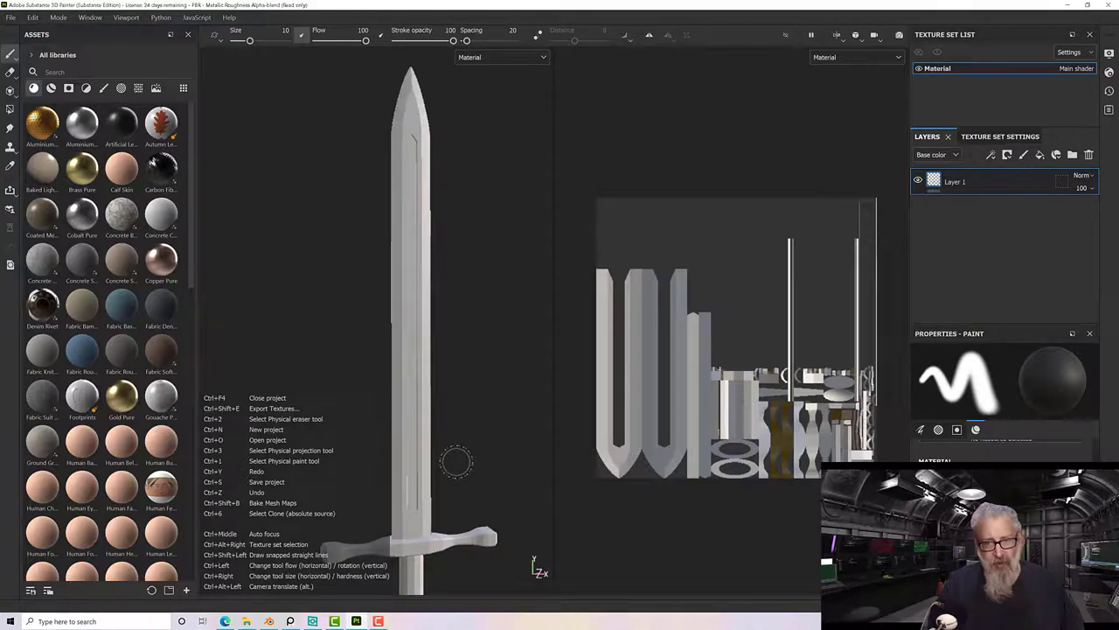
Replace Layer 1 with a fill layer using Camo Woodland as its base colour.
left_click(1089, 155)
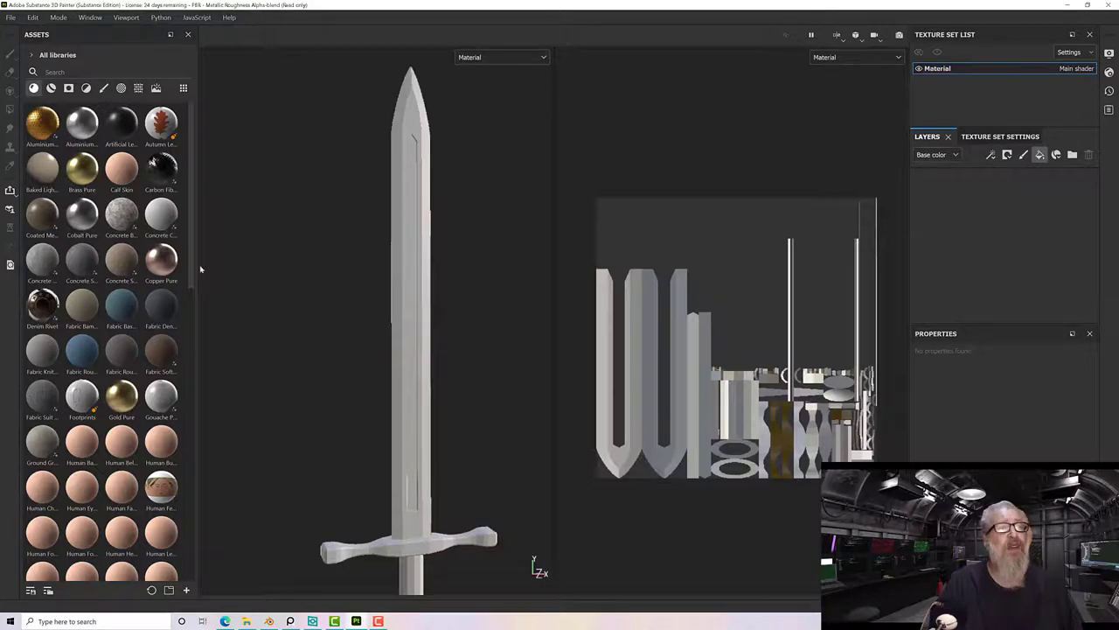
left_click(138, 89)
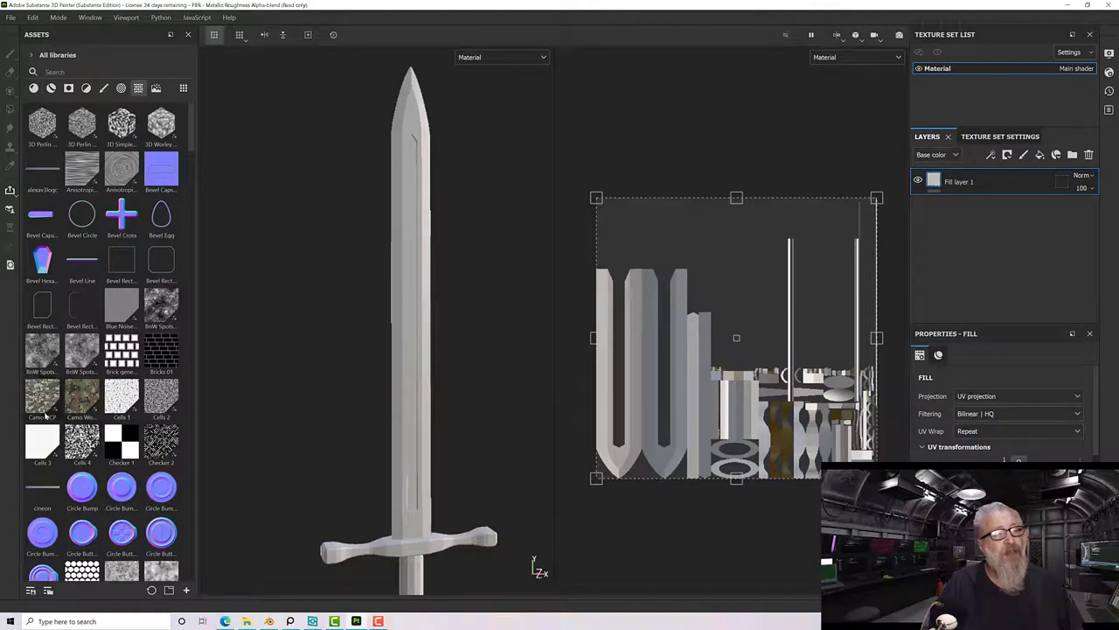
left_click_drag(75, 402, 534, 565)
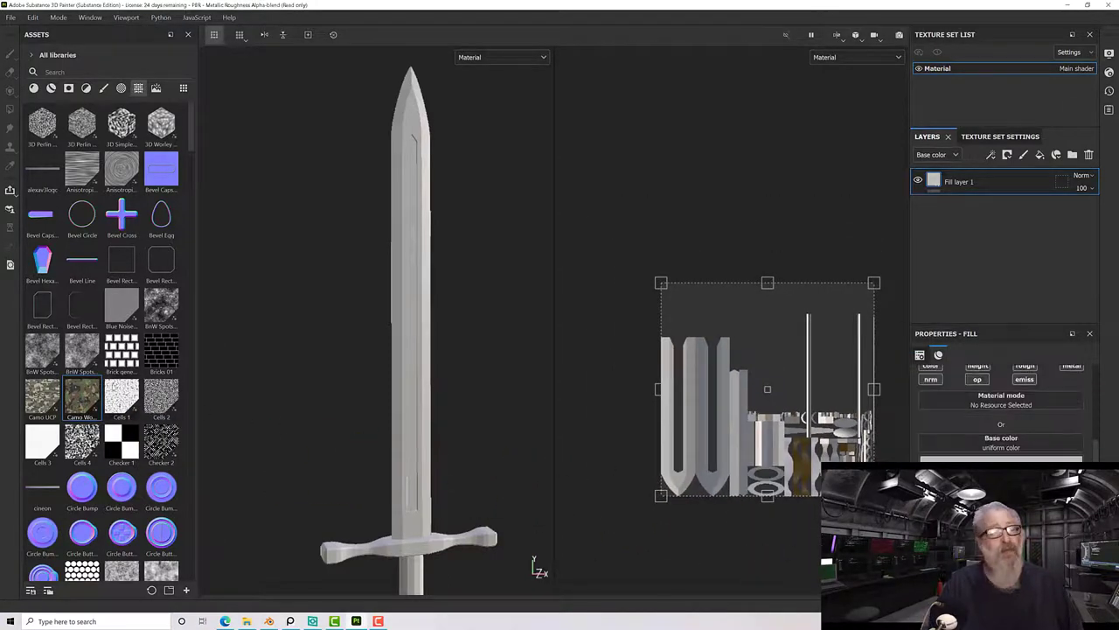
left_click_drag(81, 398, 957, 446)
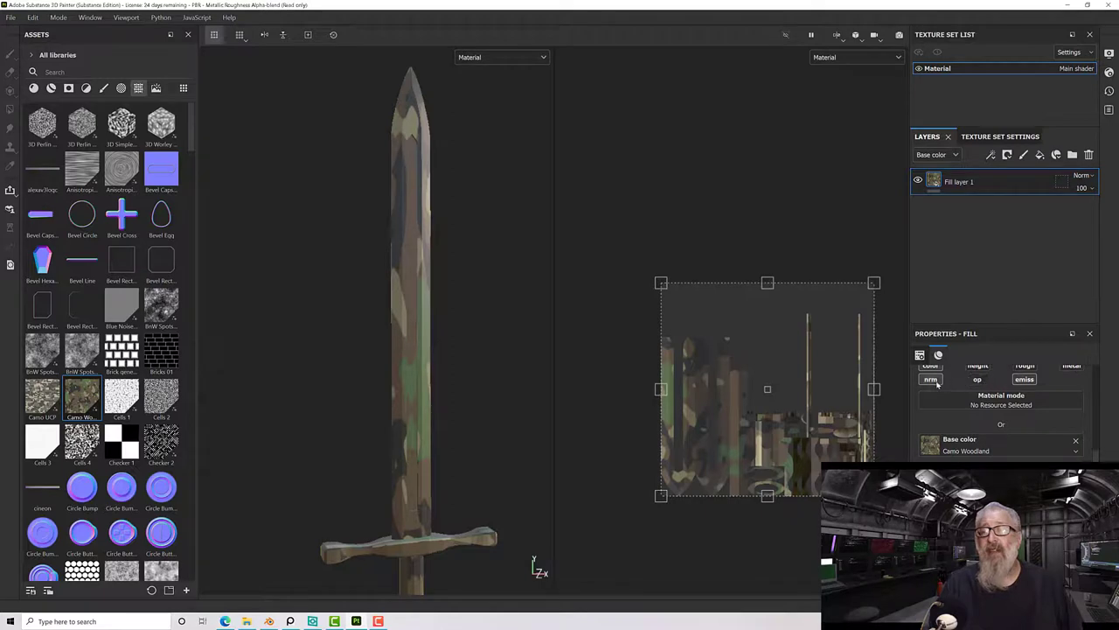
Shift the camo pattern's placement and inspect the blade from several angles.
scroll(426, 365, "up", 5)
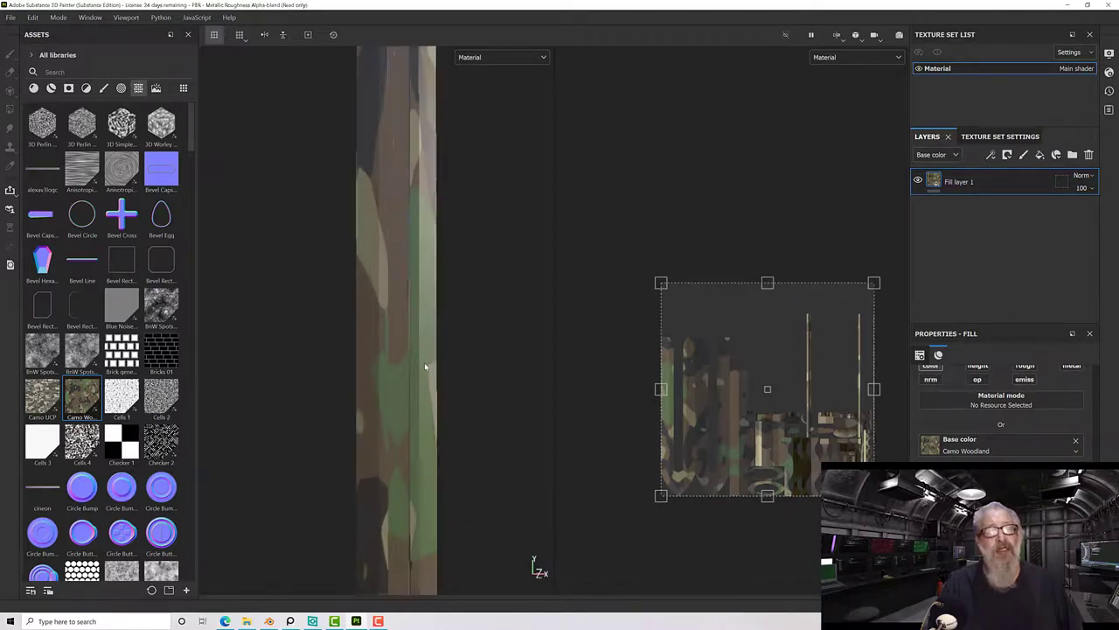
mouse_move(727, 381)
left_mouse_down()
mouse_move(700, 368)
mouse_move(720, 418)
mouse_move(690, 417)
mouse_move(711, 418)
mouse_move(698, 406)
mouse_move(715, 414)
mouse_move(713, 405)
mouse_move(699, 405)
mouse_move(721, 417)
mouse_move(720, 394)
left_mouse_up()
key("f")
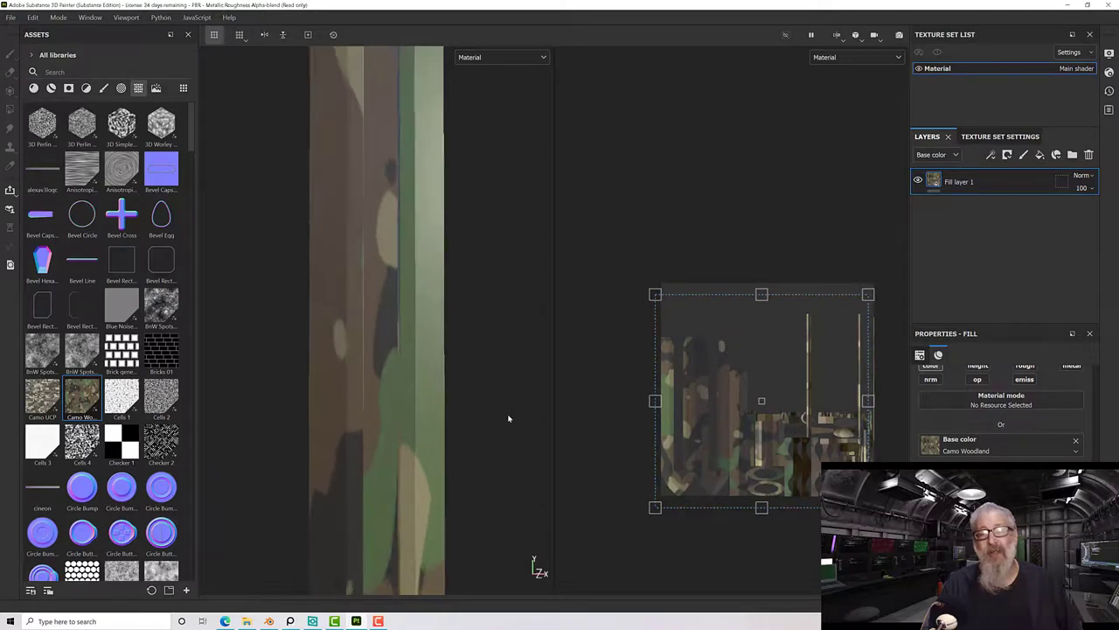
left_click_drag(489, 435, 462, 423, "alt")
scroll(463, 423, "up", 5)
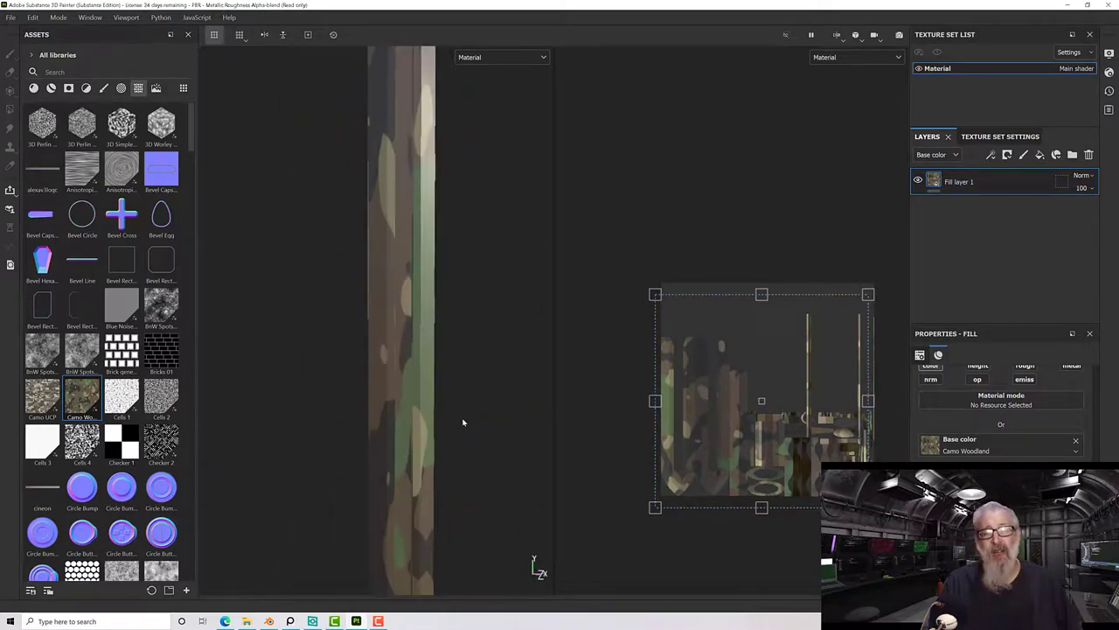
scroll(950, 435, "up", 5)
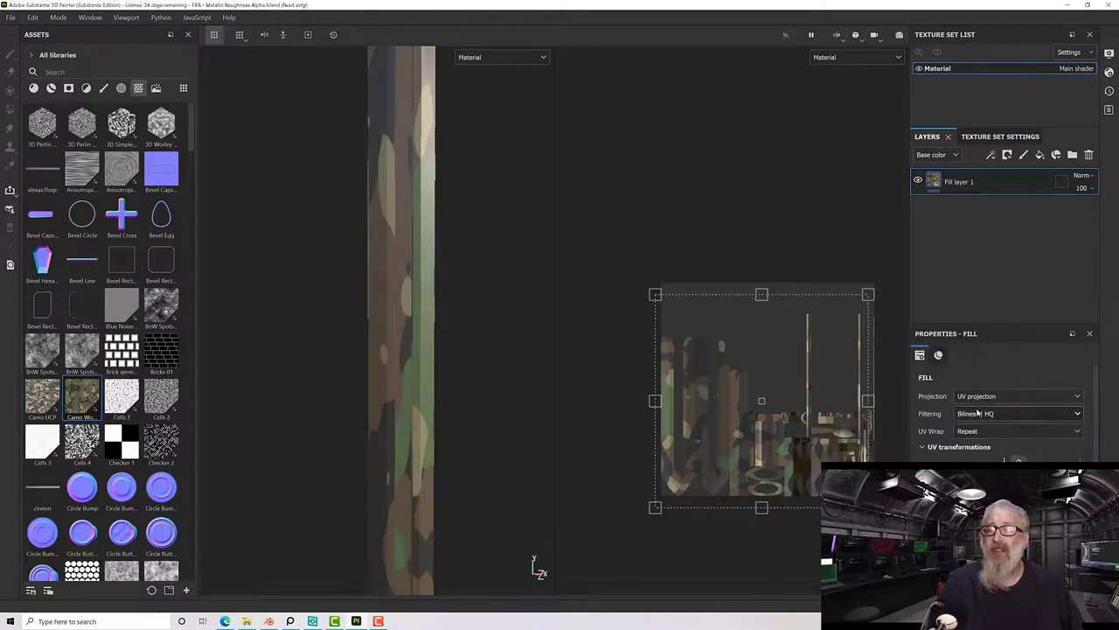
Set the camo fill to Tri-planar projection and slide it sideways along the sword.
left_click(978, 396)
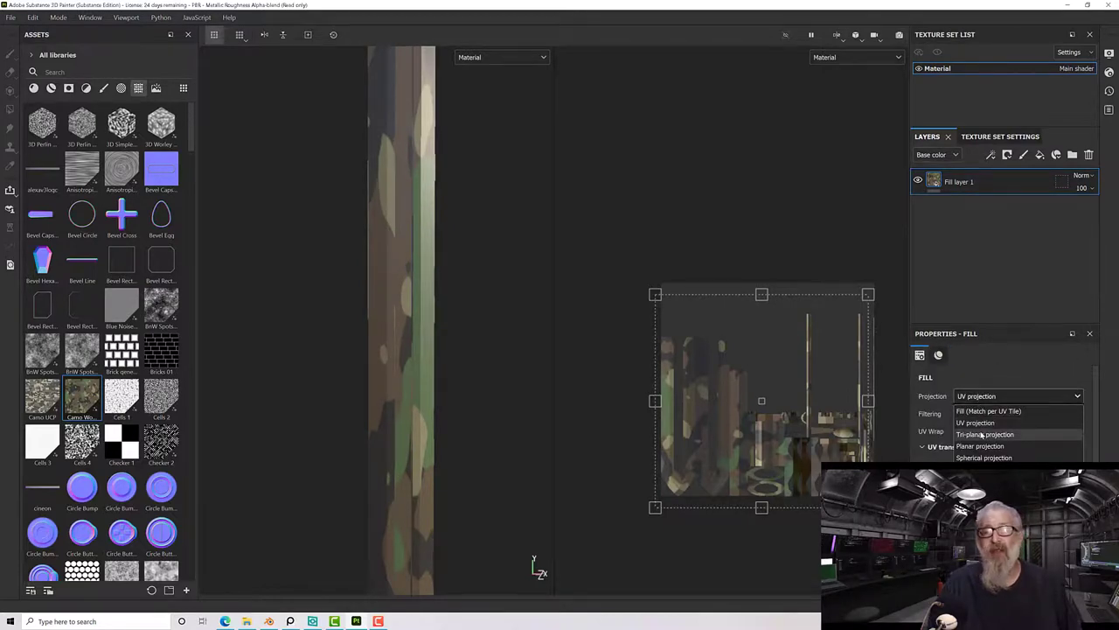
left_click(981, 434)
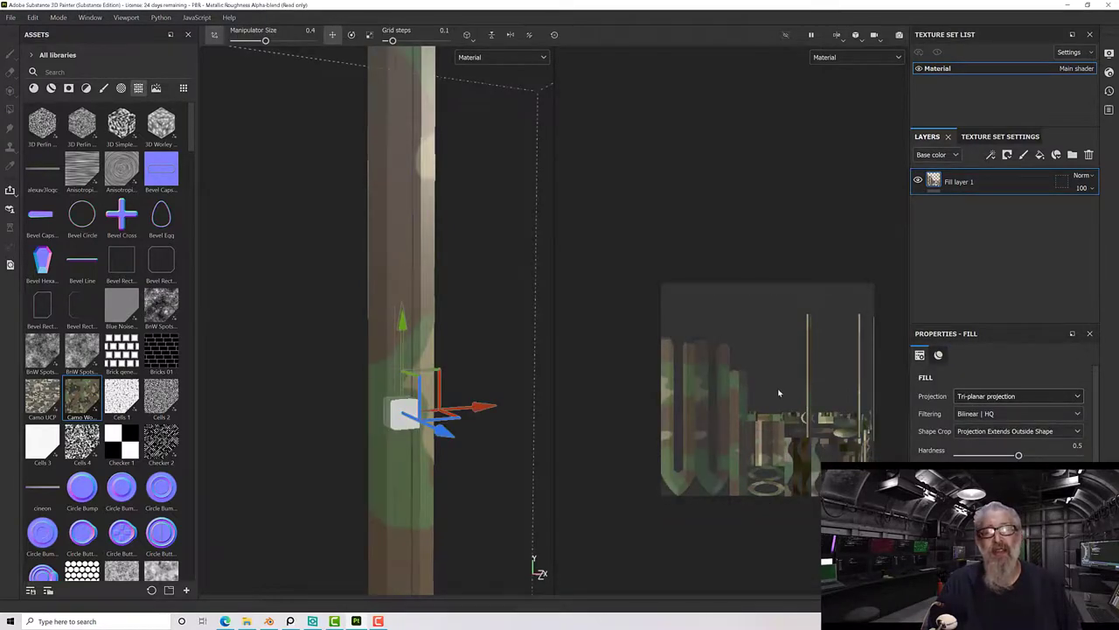
scroll(775, 398, "down", 2)
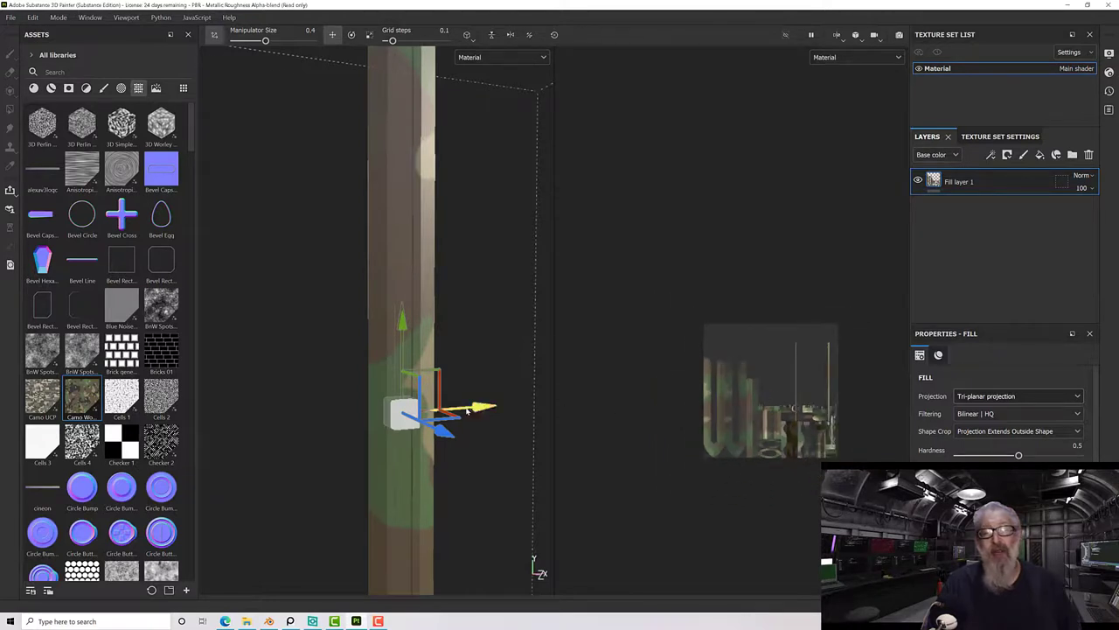
scroll(468, 411, "down", 5)
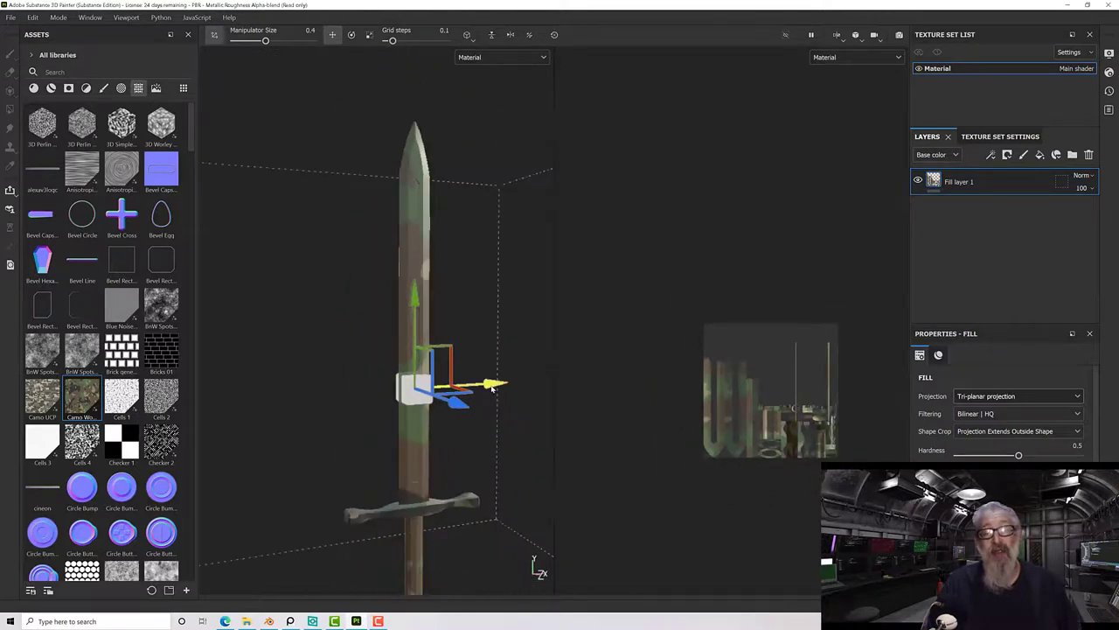
left_click_drag(493, 388, 472, 399)
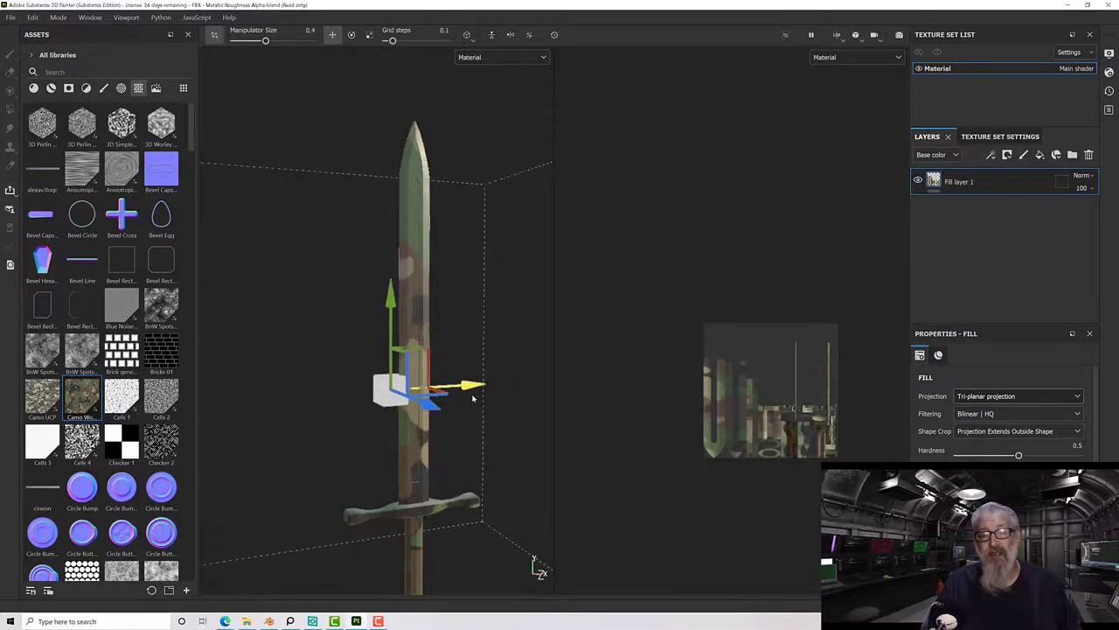
scroll(473, 399, "up", 5)
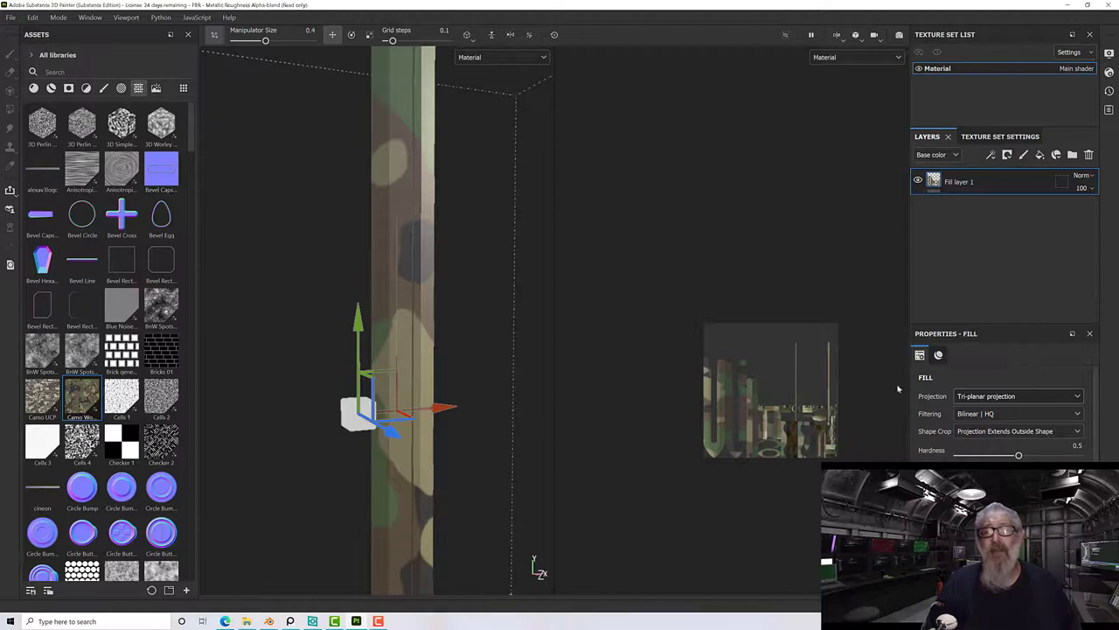
Replace the camo fill with a new fill layer carrying a UV Border Distance generator.
left_click(1089, 155)
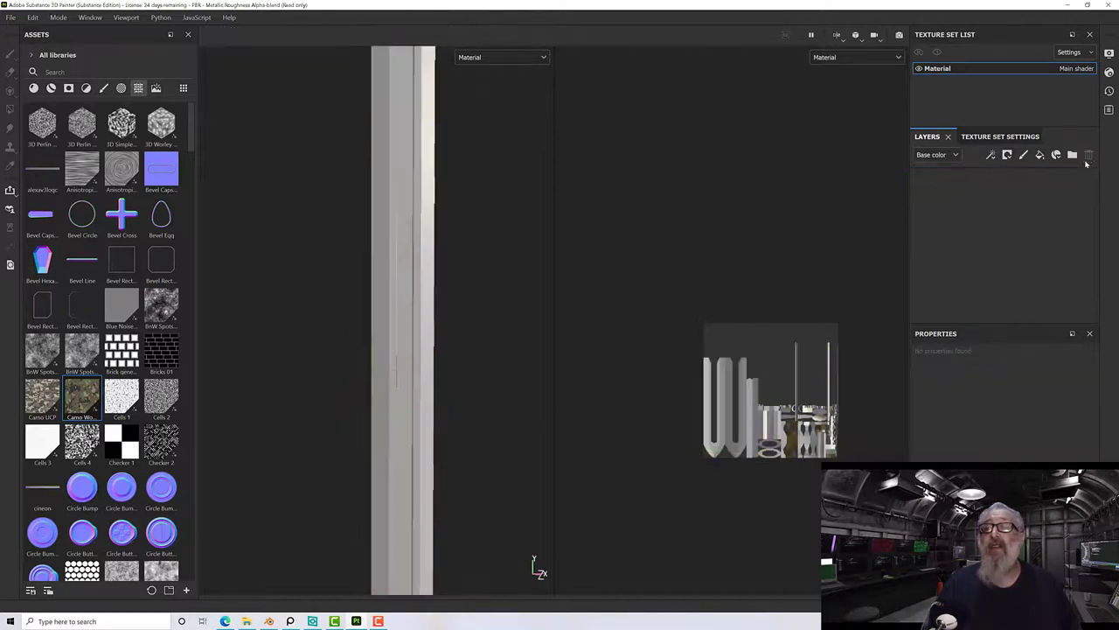
left_click(1041, 156)
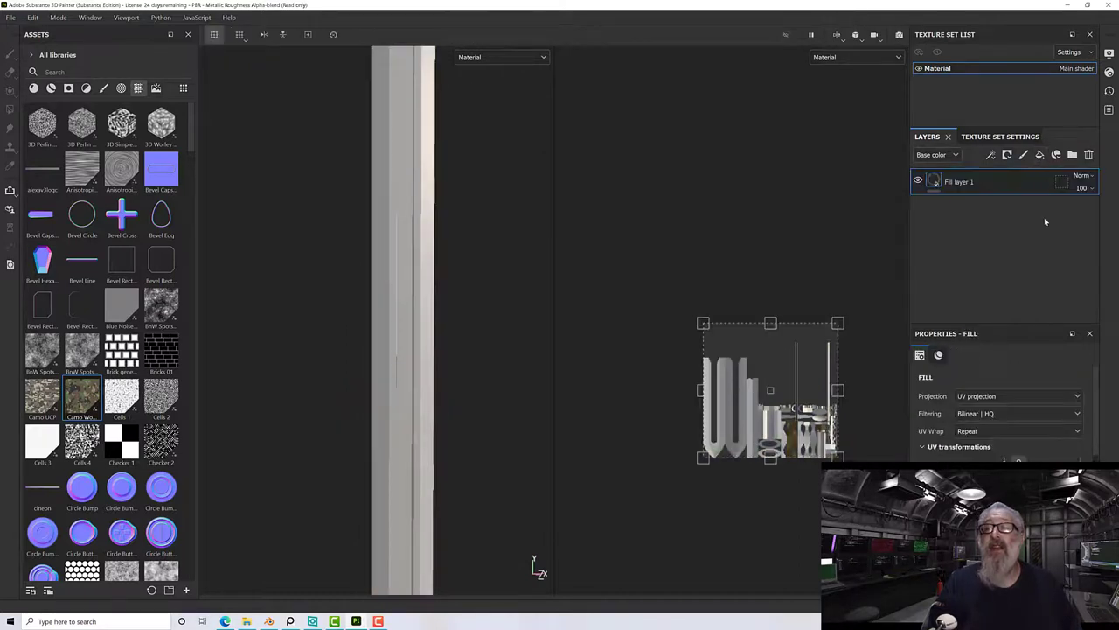
right_click(935, 182)
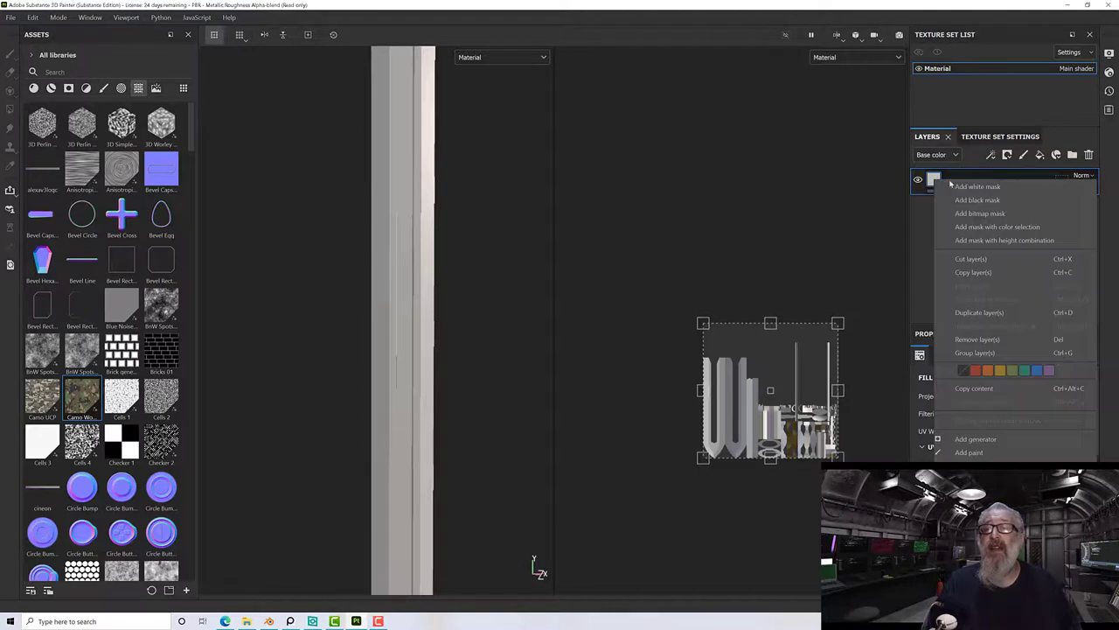
left_click(975, 439)
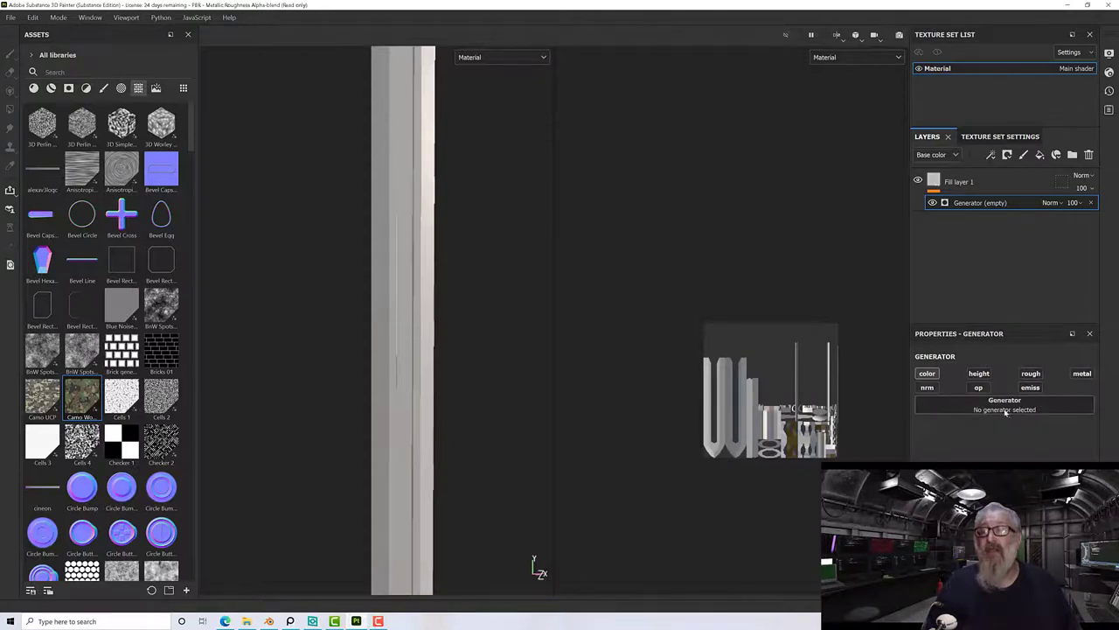
left_click(1006, 406)
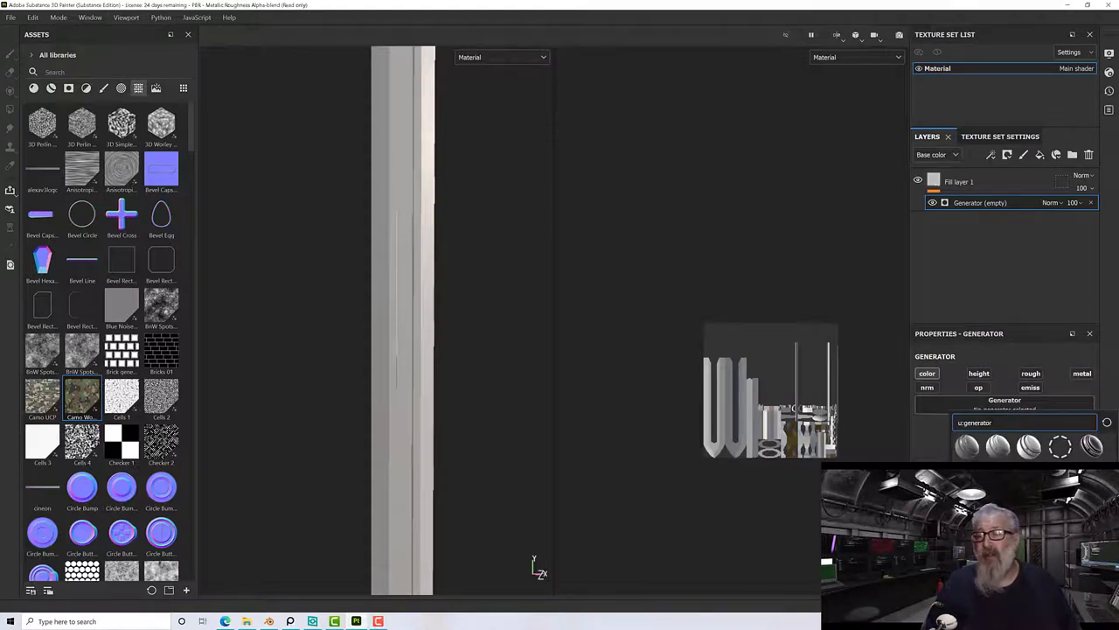
left_click(1060, 446)
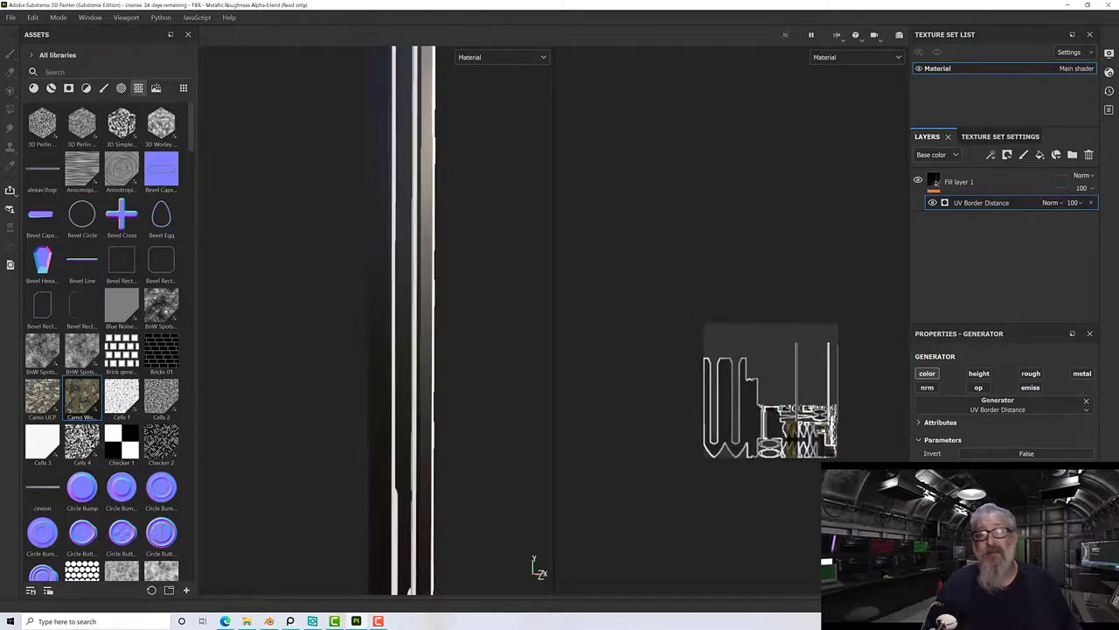
scroll(442, 401, "down", 5)
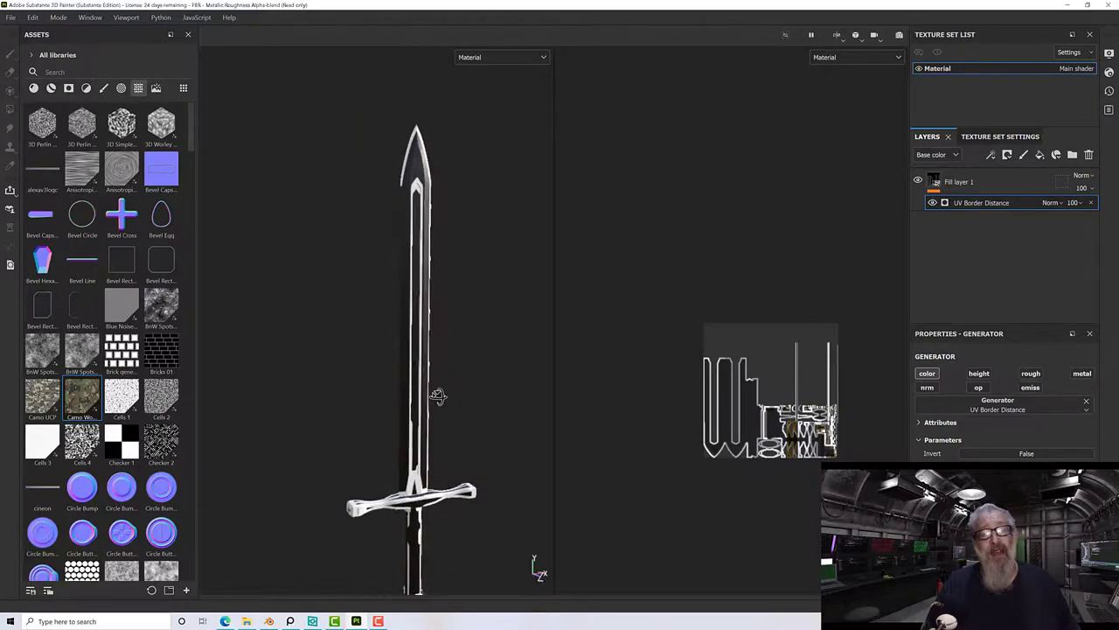
middle_click_drag(437, 394, 508, 254)
left_click_drag(453, 318, 445, 392, "alt")
scroll(446, 393, "up", 5)
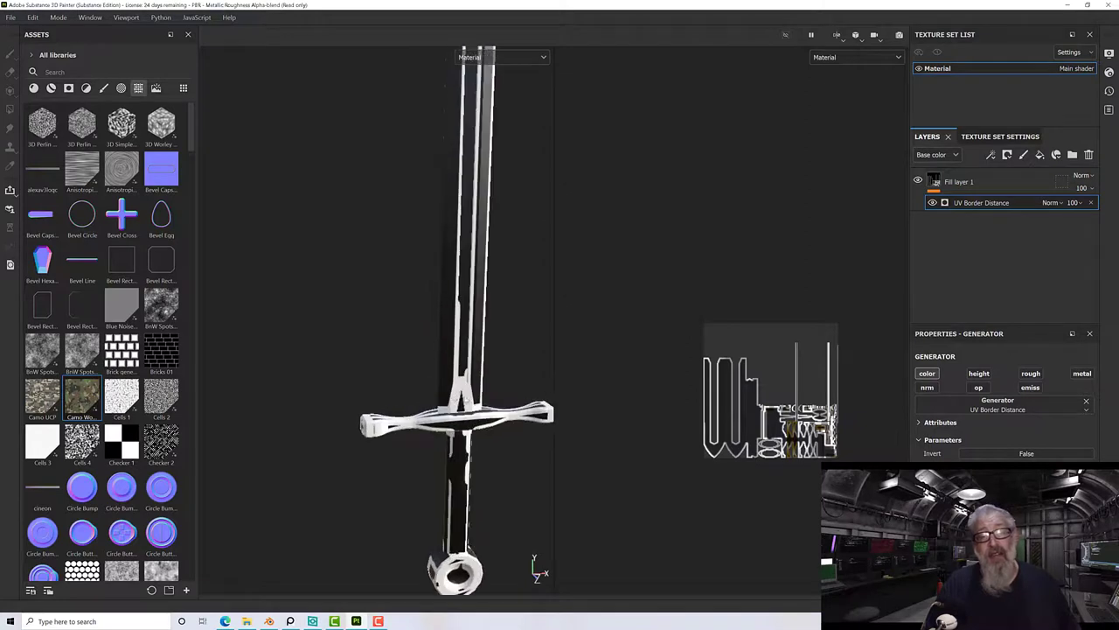
middle_click_drag(475, 379, 510, 336)
left_click_drag(510, 337, 525, 357, "alt")
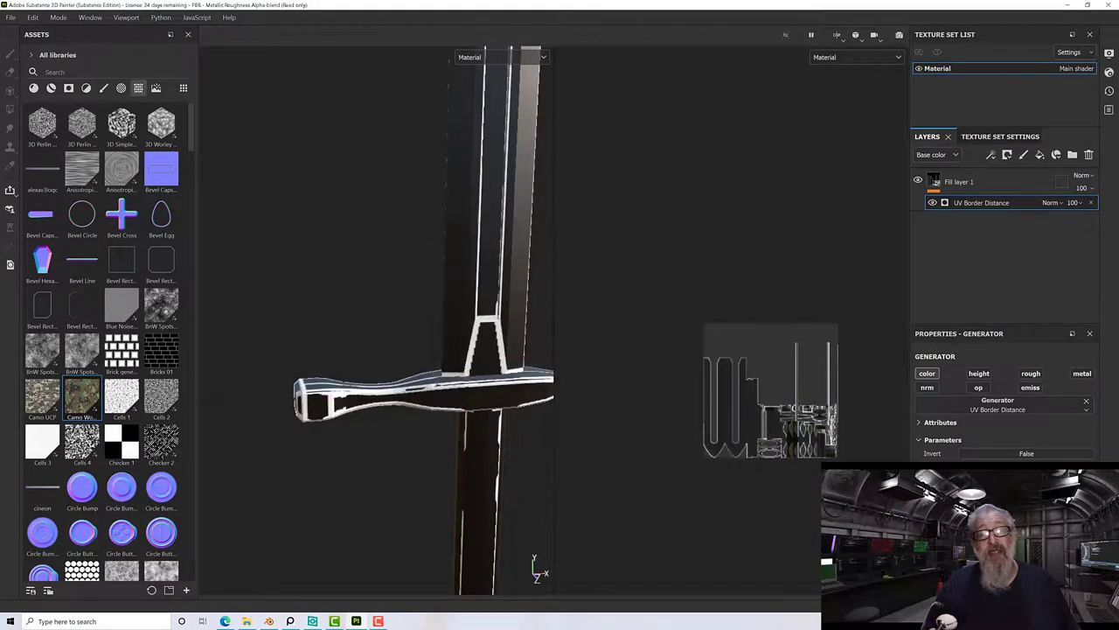
left_click_drag(540, 463, 476, 453, "alt")
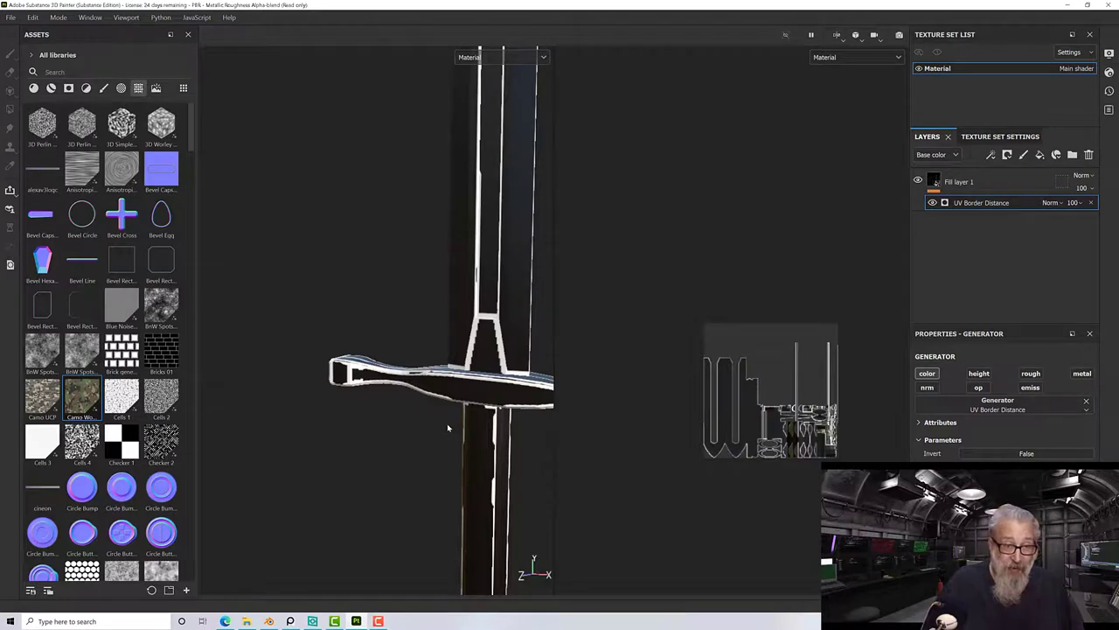
scroll(446, 427, "down", 3)
left_click_drag(447, 429, 455, 450, "alt")
scroll(448, 455, "up", 2)
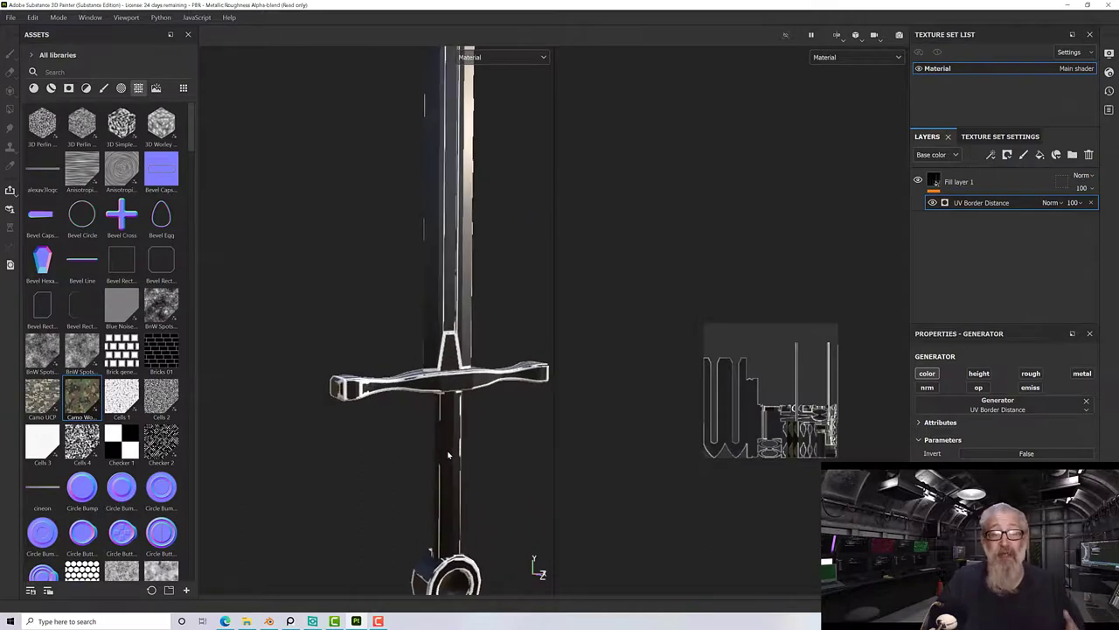
scroll(447, 455, "up", 2)
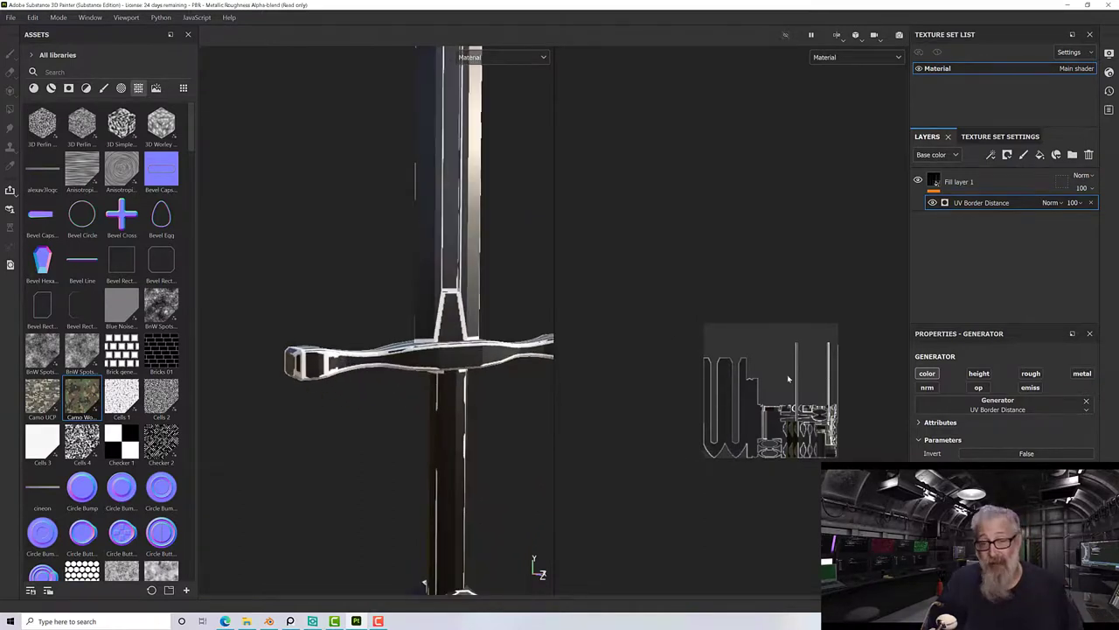
scroll(486, 425, "down", 4)
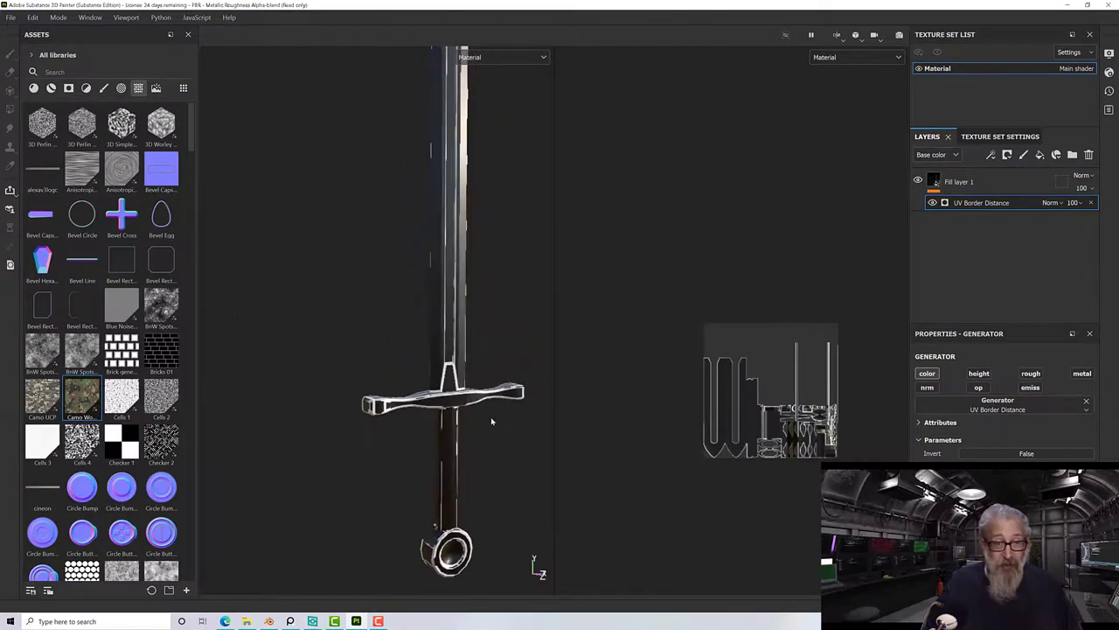
middle_click_drag(487, 425, 455, 428)
scroll(431, 430, "down", 3)
left_click_drag(431, 430, 456, 454, "alt")
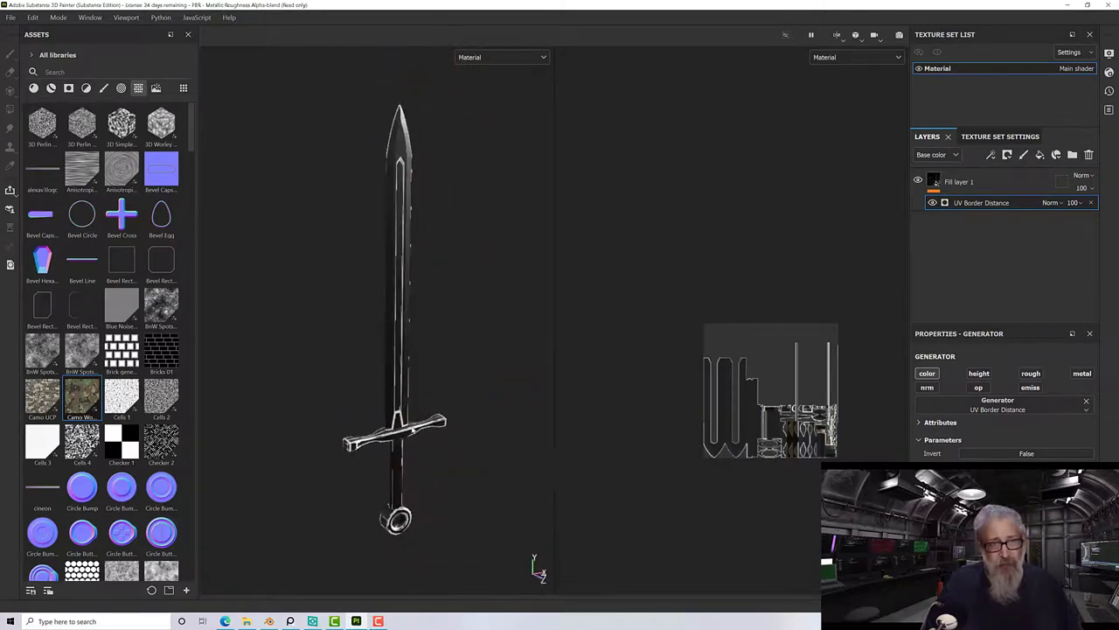
scroll(409, 376, "up", 2)
left_click_drag(409, 376, 654, 433, "alt")
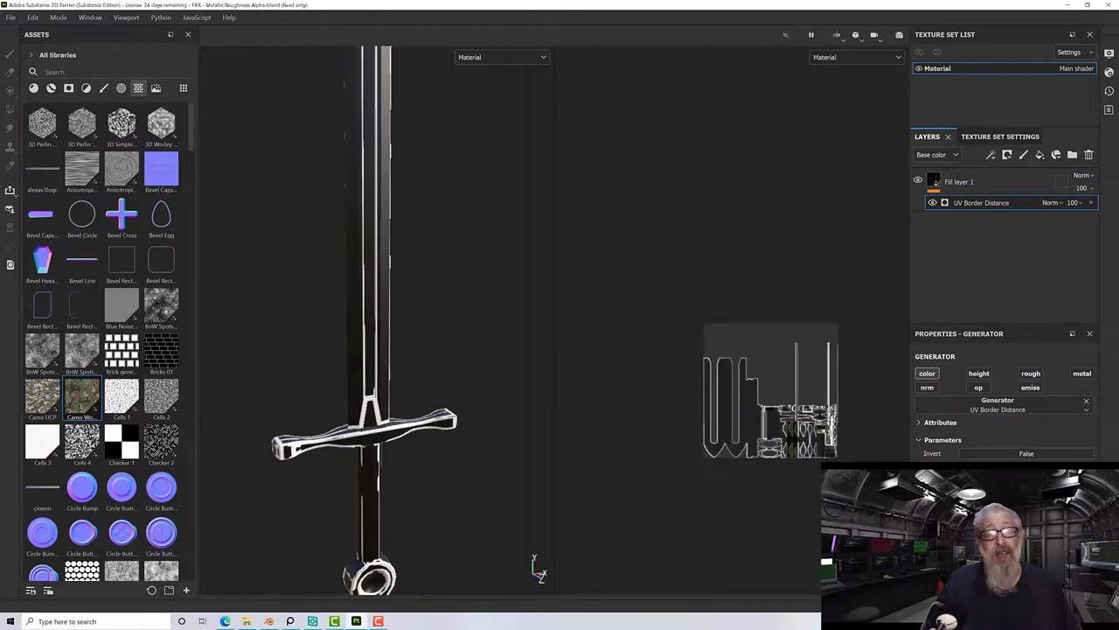
left_click_drag(566, 466, 479, 442, "alt")
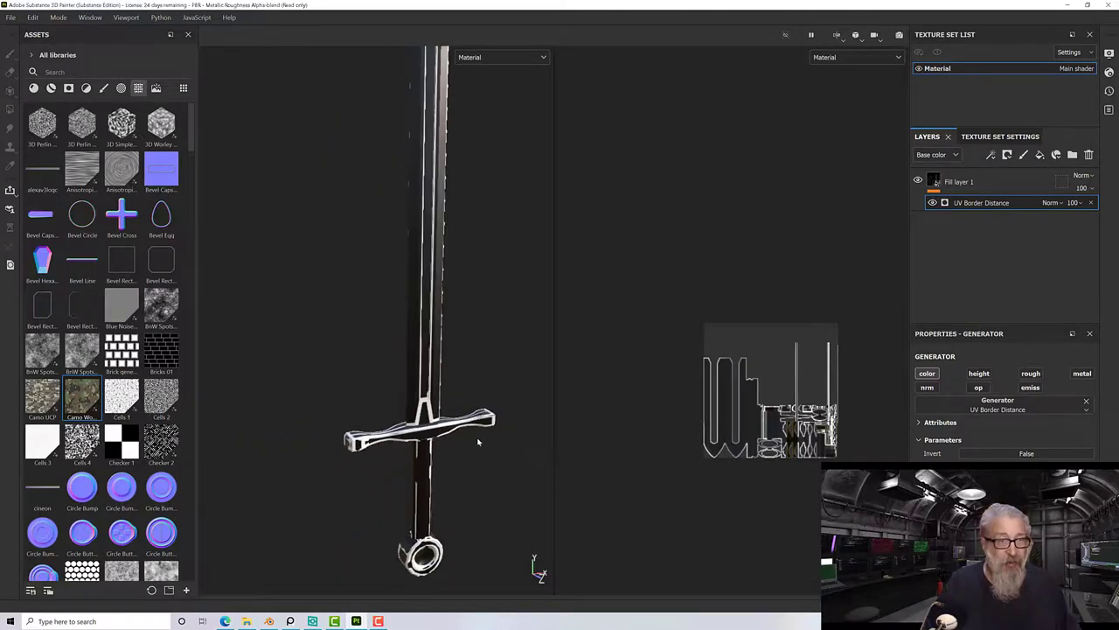
Start a new project on Sword Unwrapped.obj and discard the old project's unsaved changes.
left_click(11, 18)
left_click(21, 33)
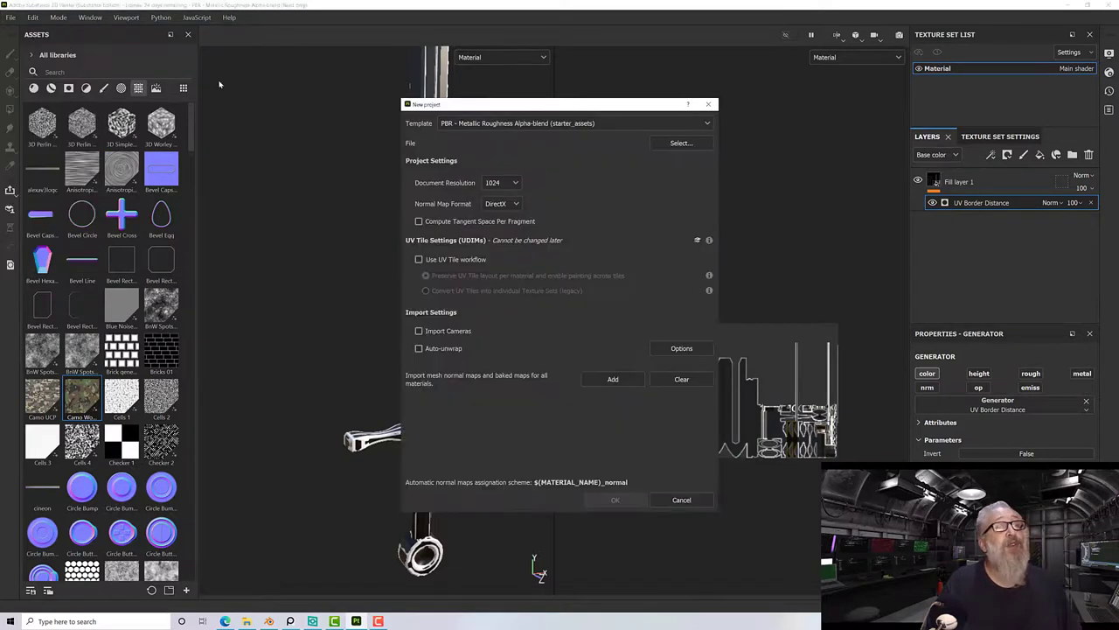
left_click(681, 142)
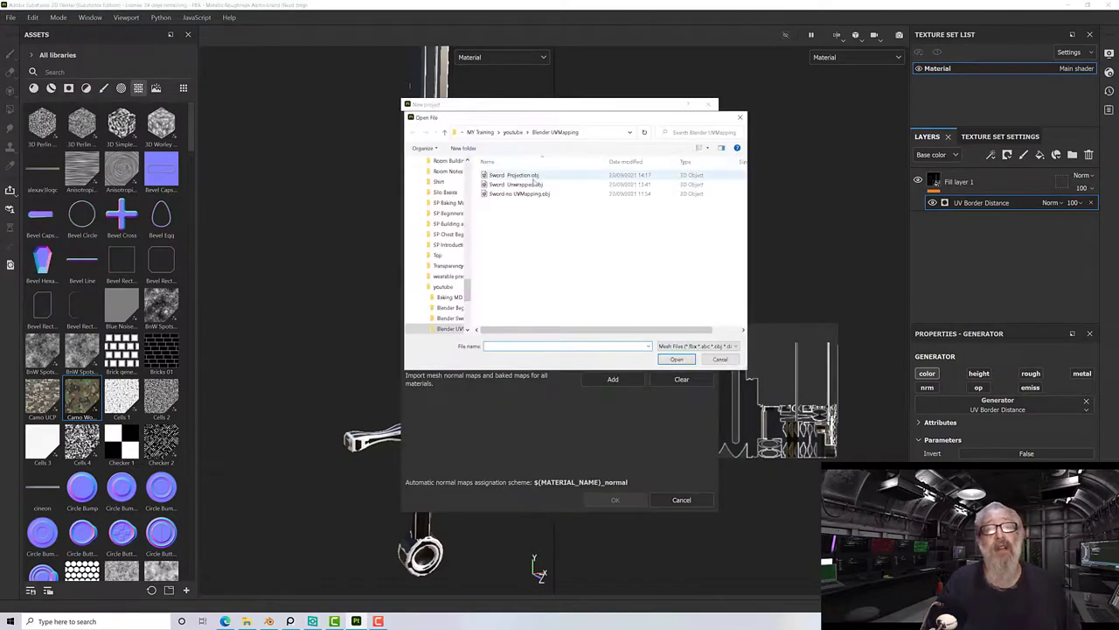
double_click(517, 185)
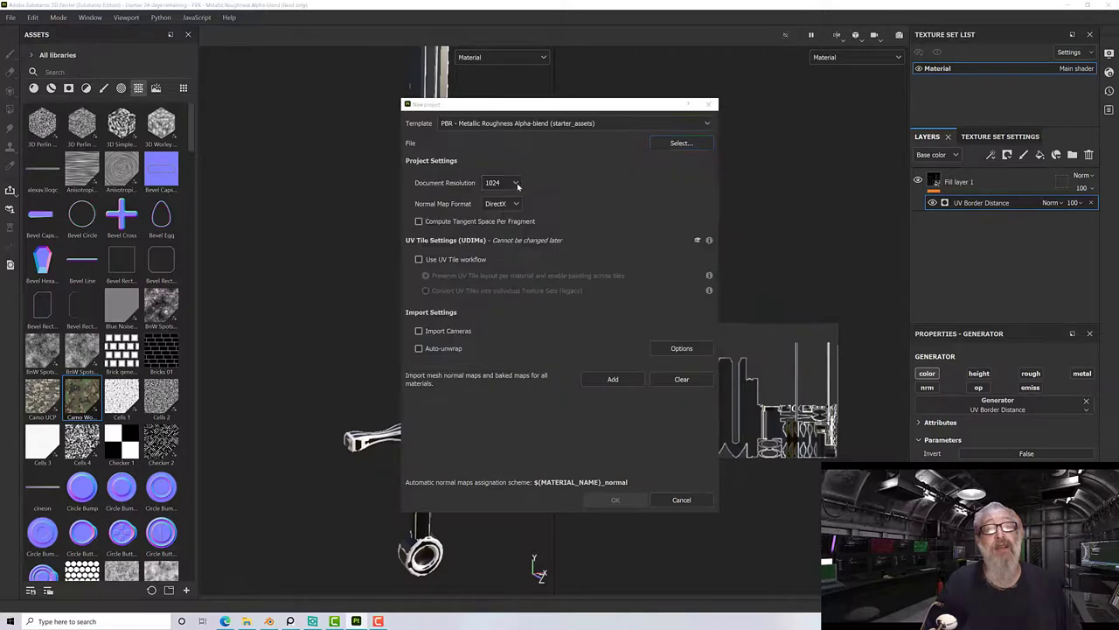
left_click(616, 499)
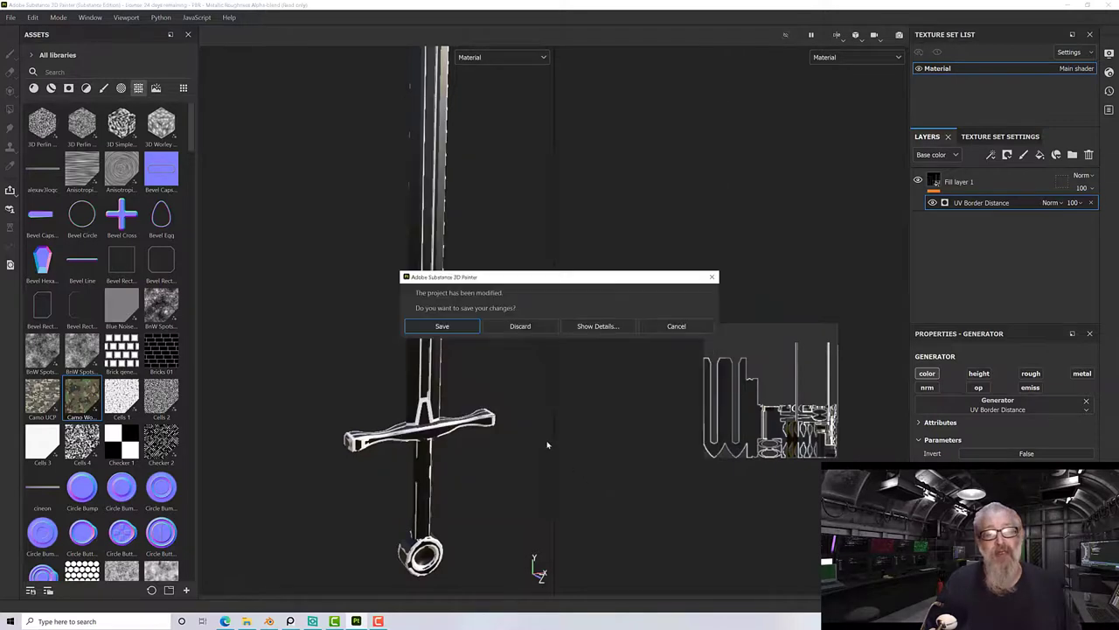
left_click(517, 325)
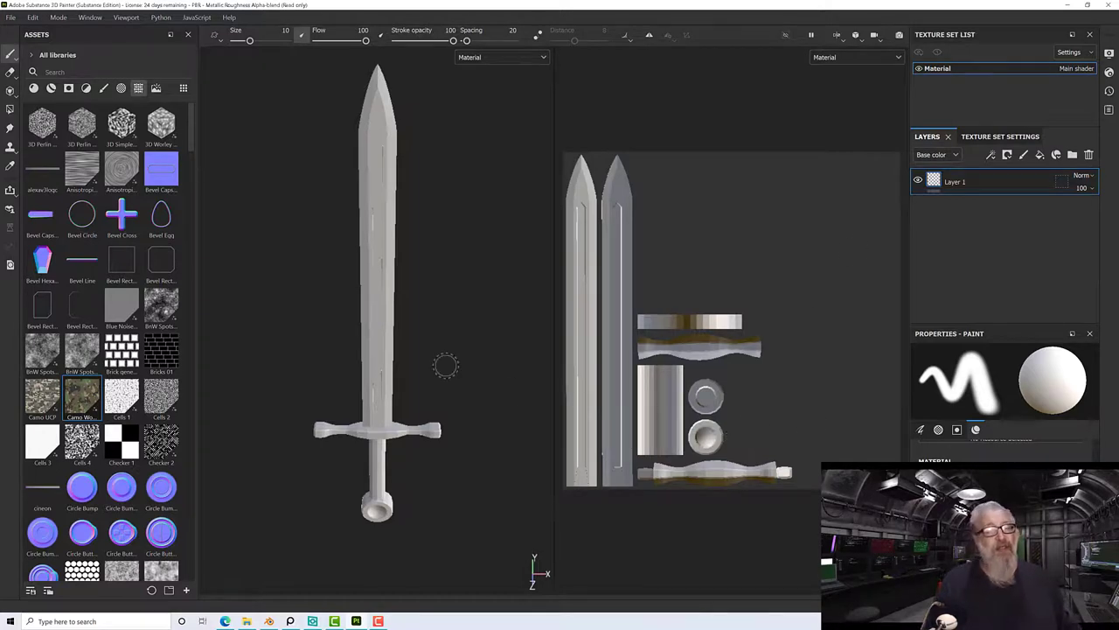
Paint a soft white spot on the blade, try dropping camo wood, then delete Layer 1.
scroll(427, 366, "up", 1)
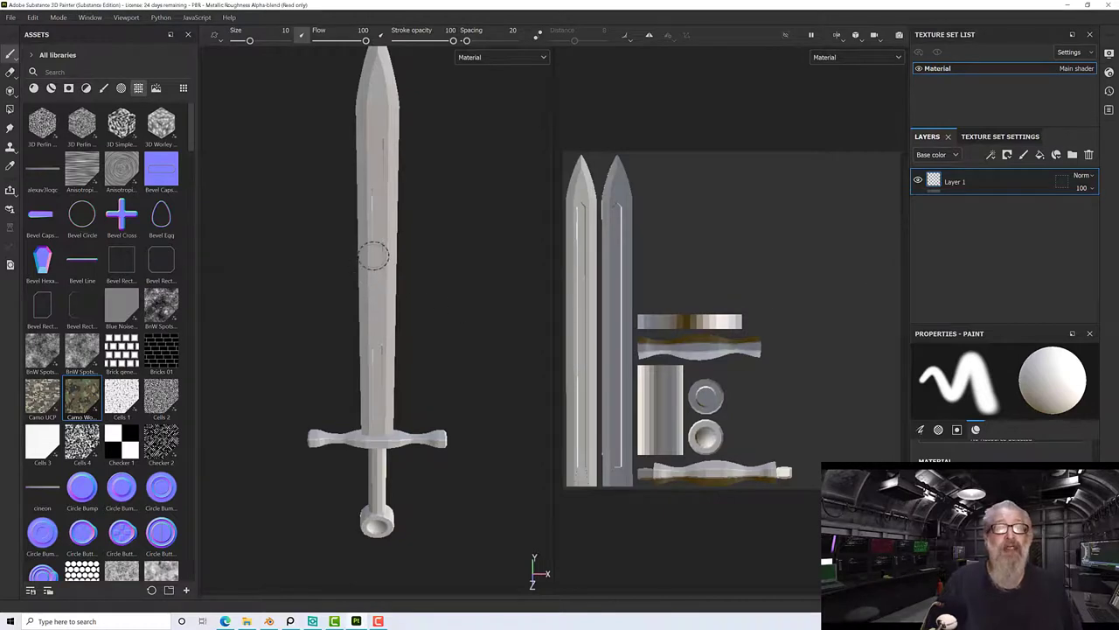
left_click_drag(374, 253, 372, 278)
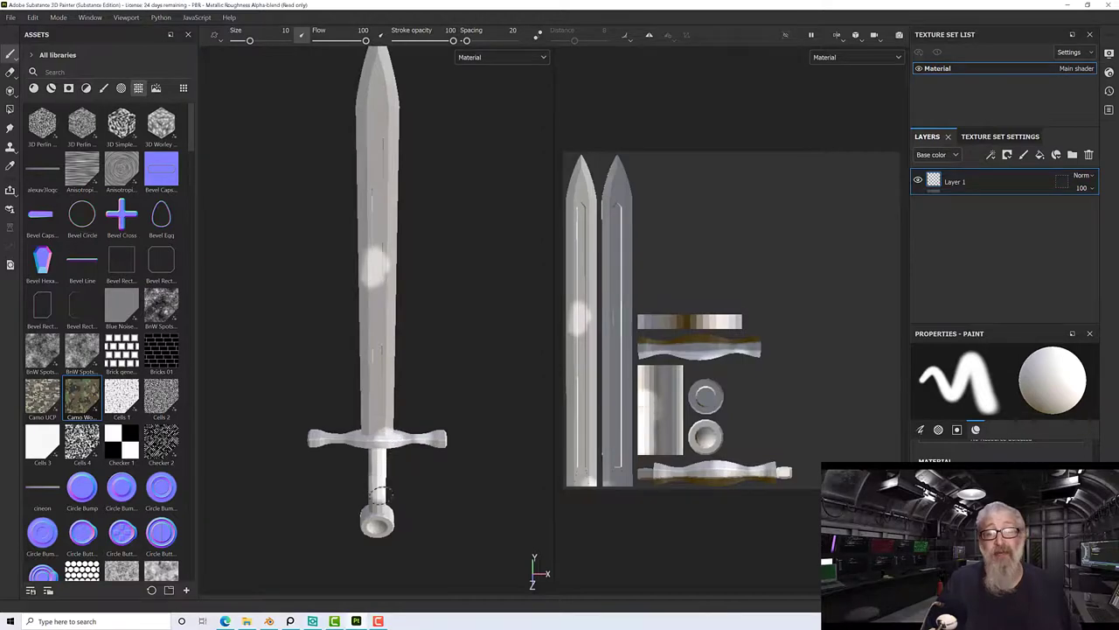
mouse_move(464, 451)
left_mouse_down("alt")
mouse_move(477, 427)
mouse_move(528, 425)
mouse_move(481, 425)
left_mouse_up("alt")
key("ctrl")
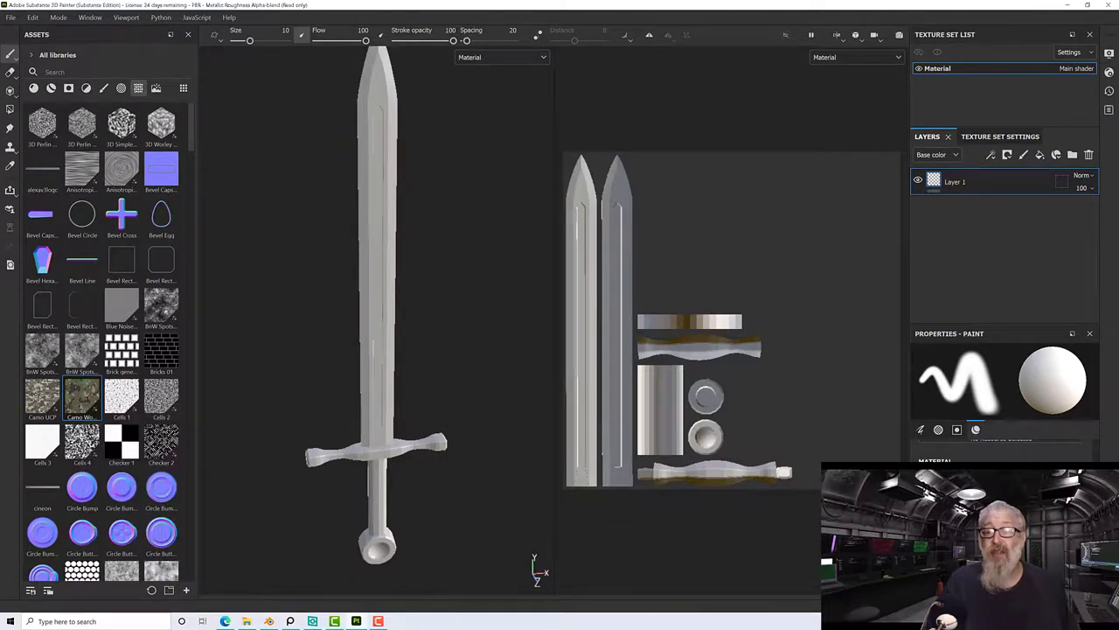
left_click_drag(82, 398, 461, 563)
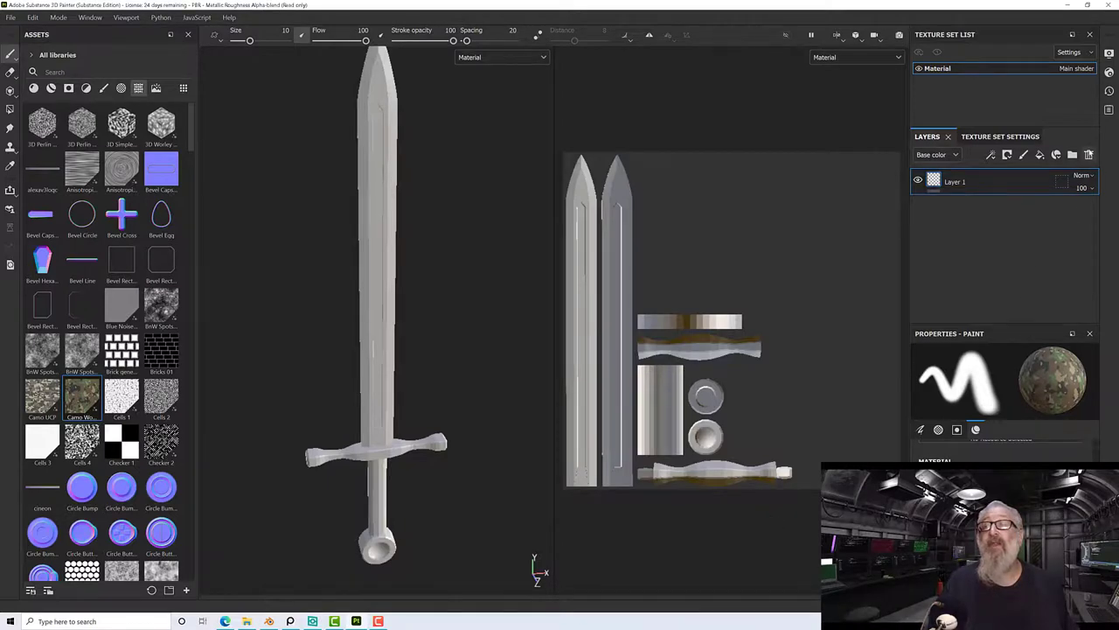
left_click(1089, 154)
Add a fill layer and drop the Camo Wood texture into its base colour.
left_click(1040, 155)
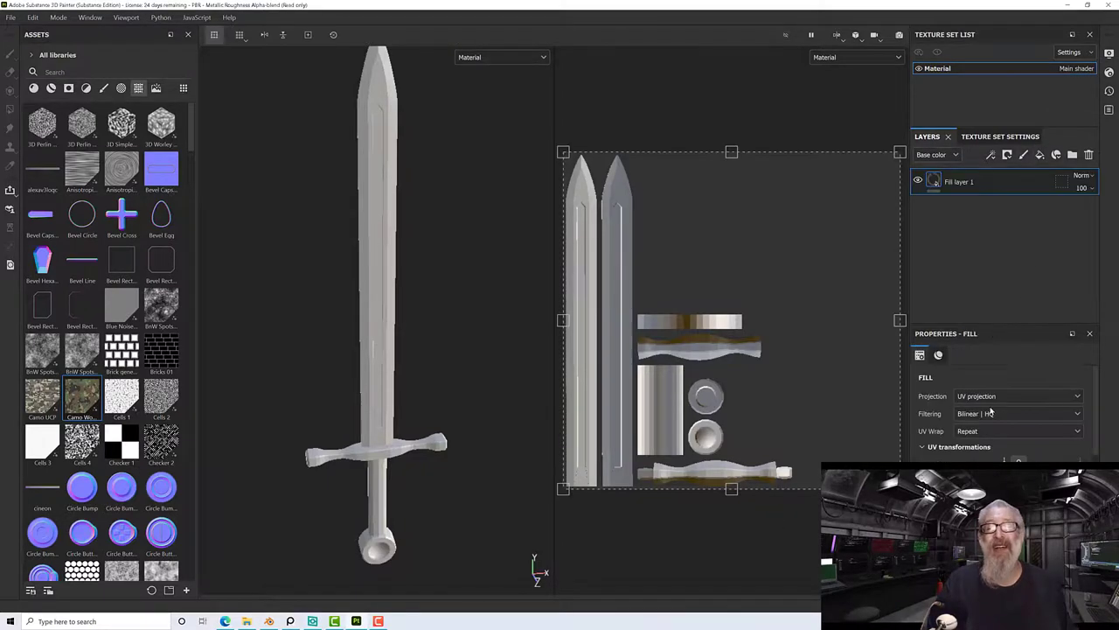
scroll(997, 402, "down", 3)
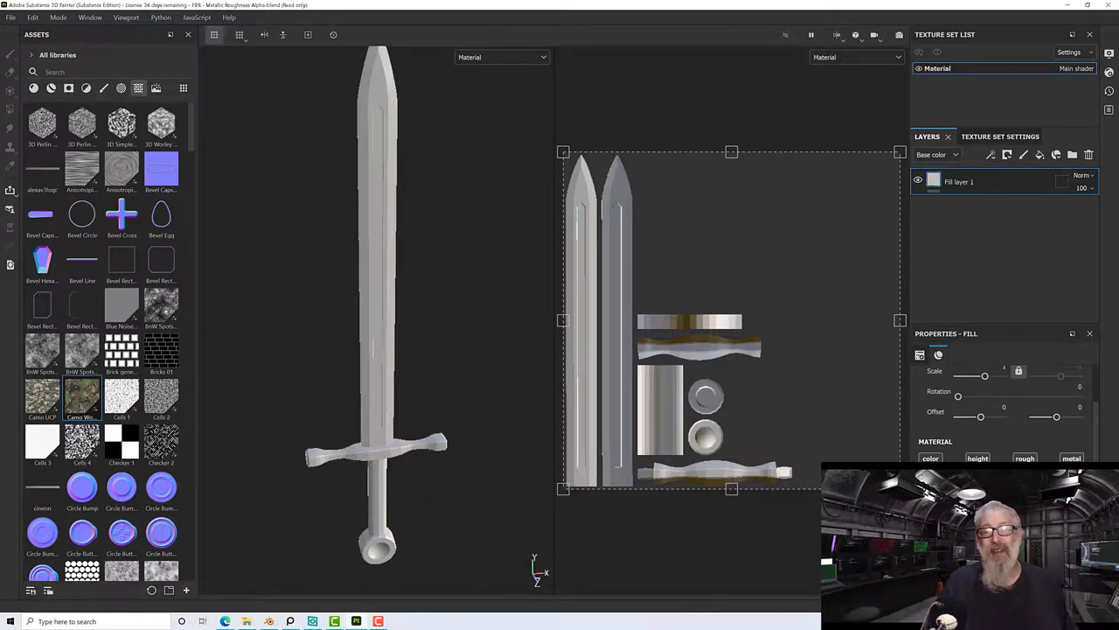
left_click_drag(82, 398, 545, 440)
scroll(358, 310, "up", 3)
Shift the camo texture's UV offset twice with the 2D view gizmo.
left_click_drag(358, 310, 366, 405, "alt")
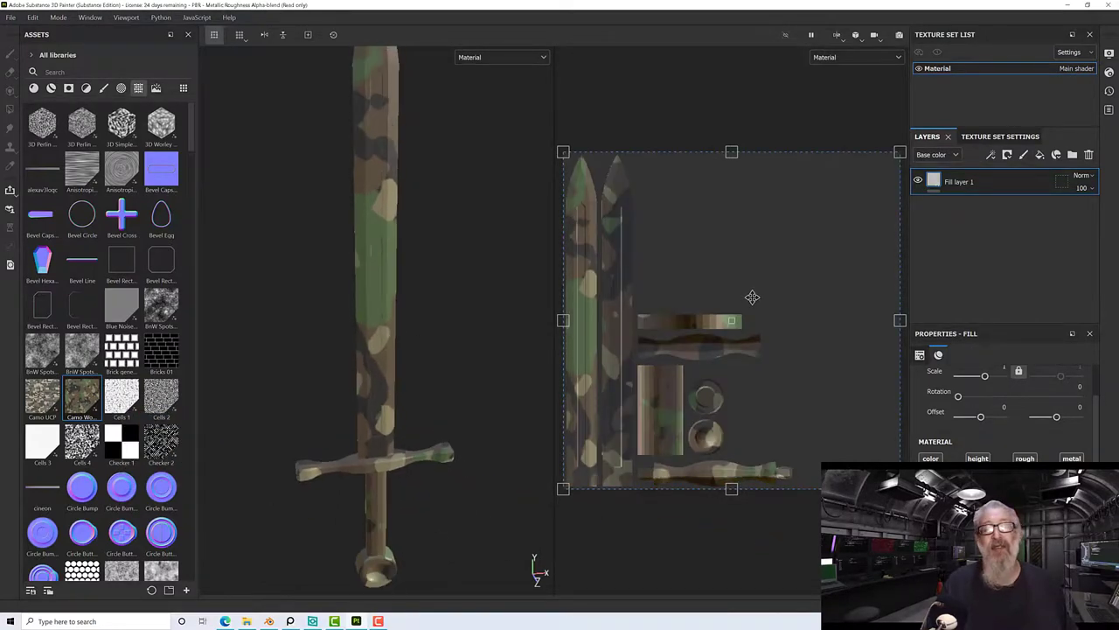
left_click_drag(752, 297, 756, 321)
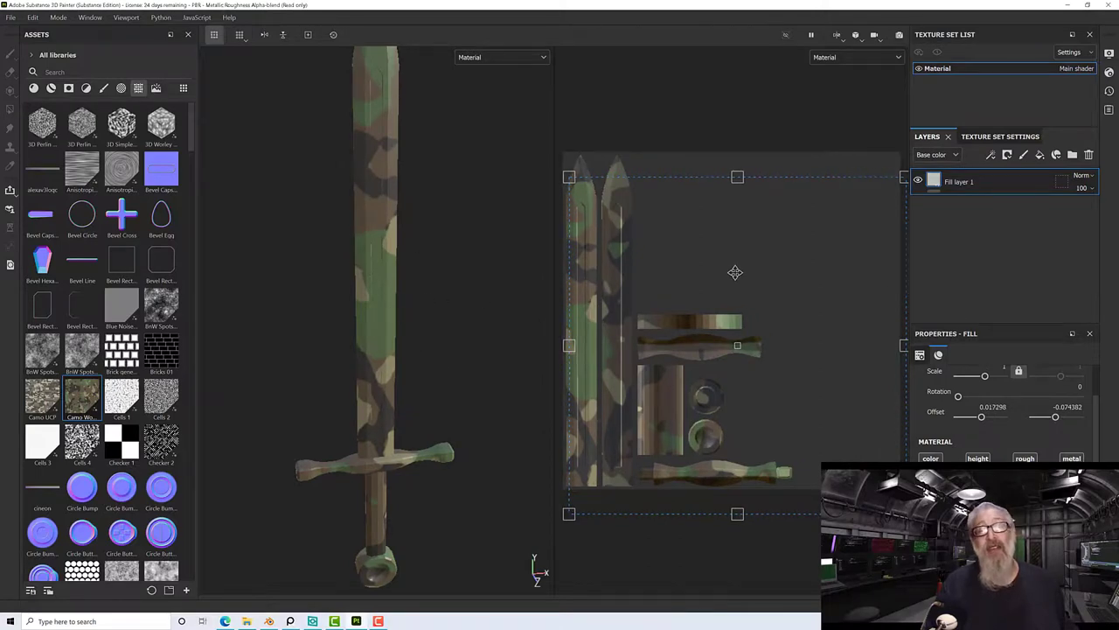
left_click_drag(734, 270, 722, 297)
scroll(982, 414, "up", 5)
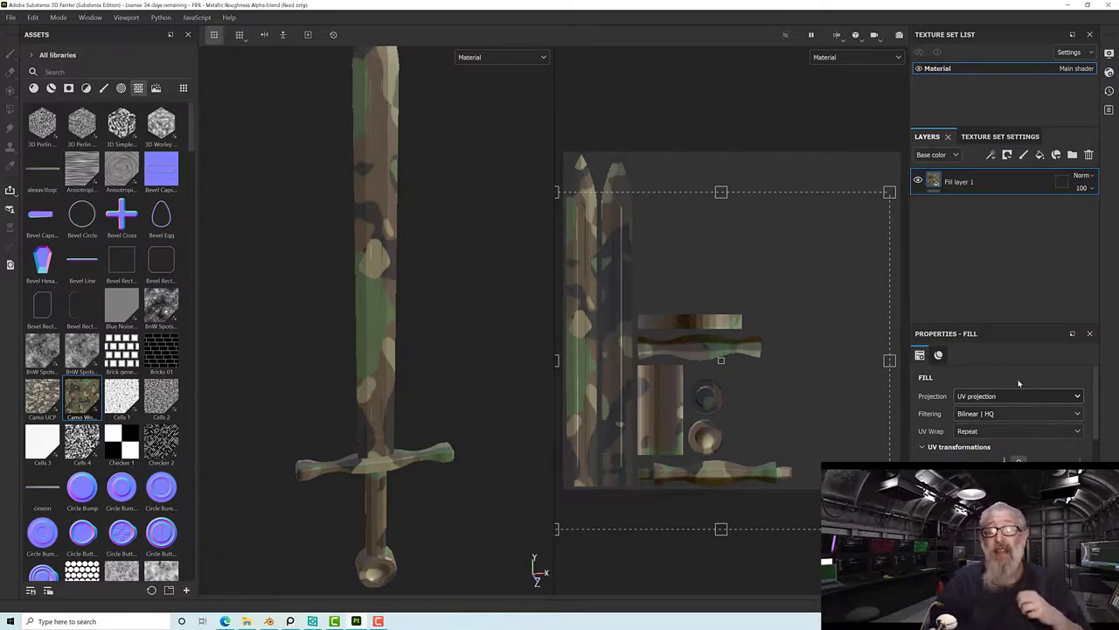
Try per-UV-tile projection on the fill, then switch back to UV projection.
left_click(996, 400)
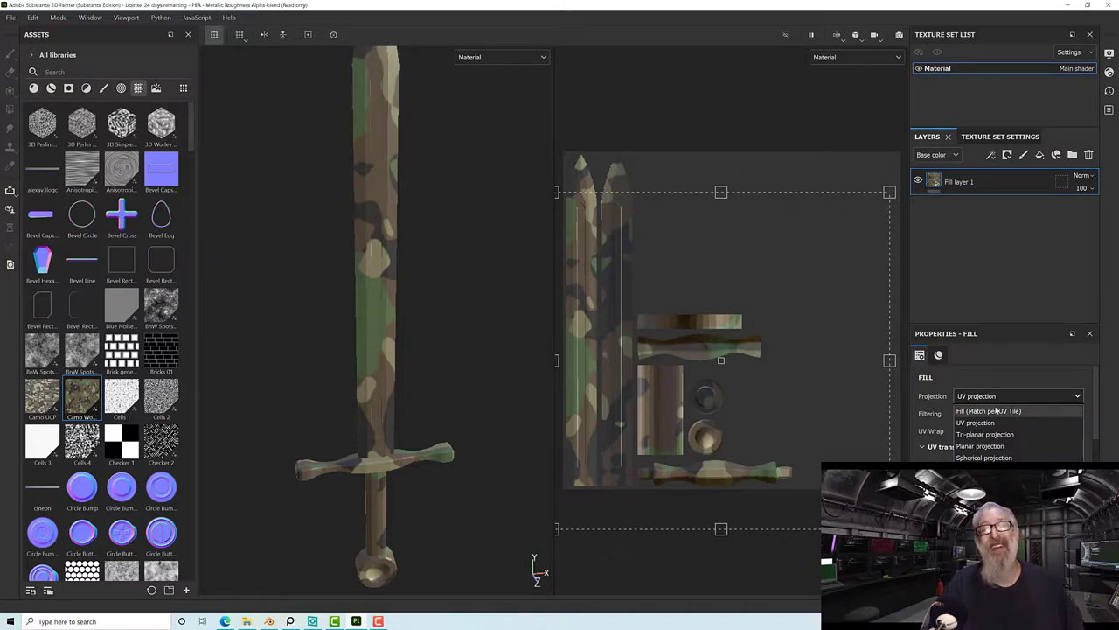
left_click(996, 410)
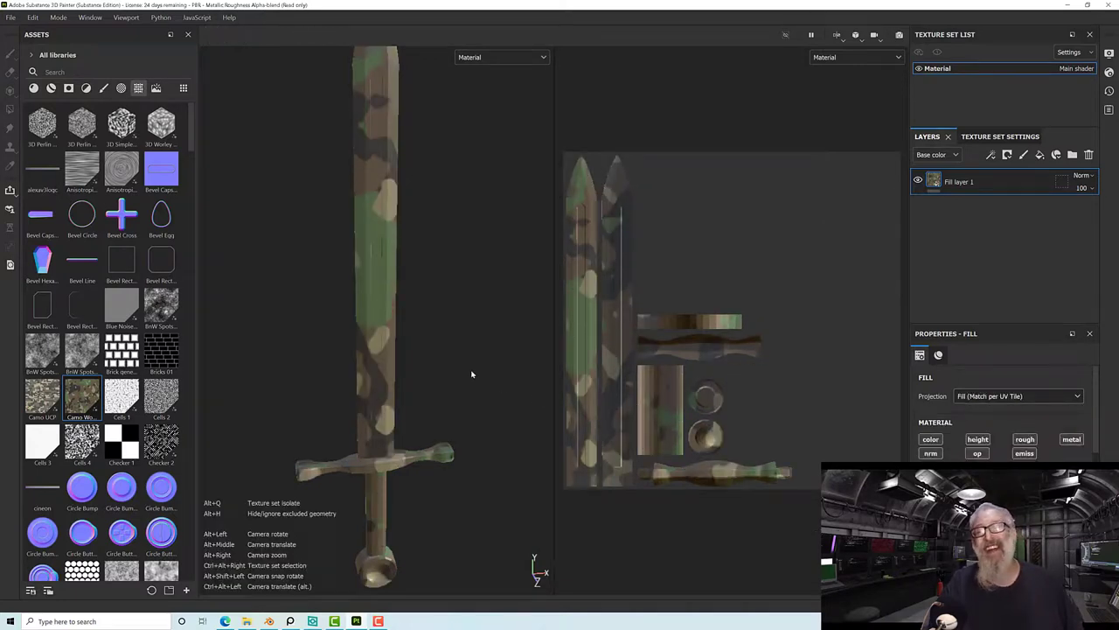
left_click_drag(473, 376, 465, 343, "alt")
left_click(990, 397)
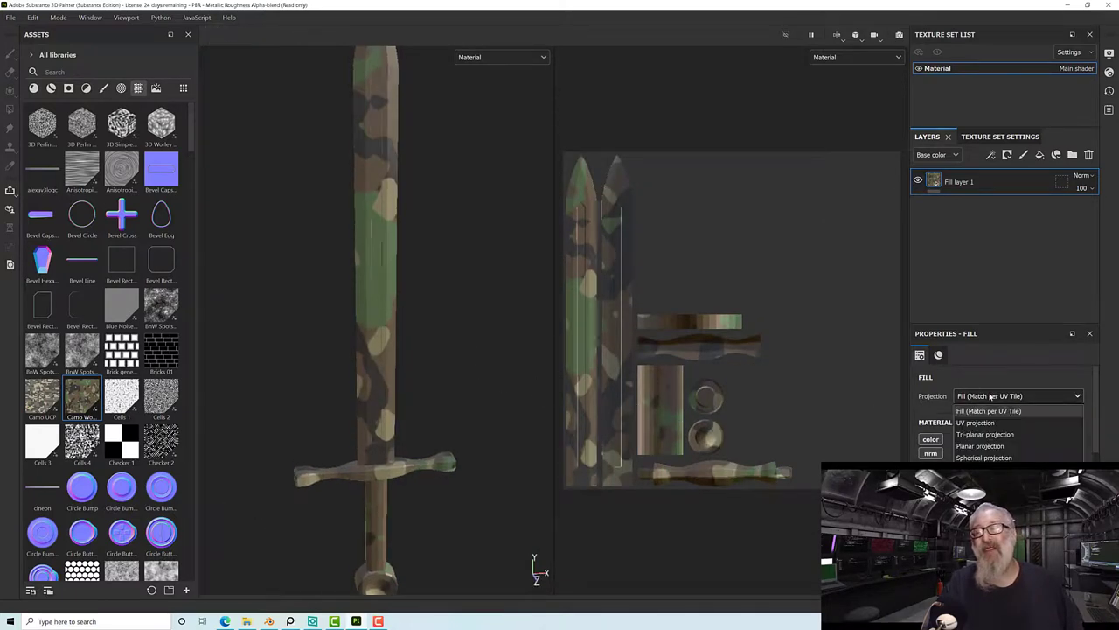
left_click(988, 422)
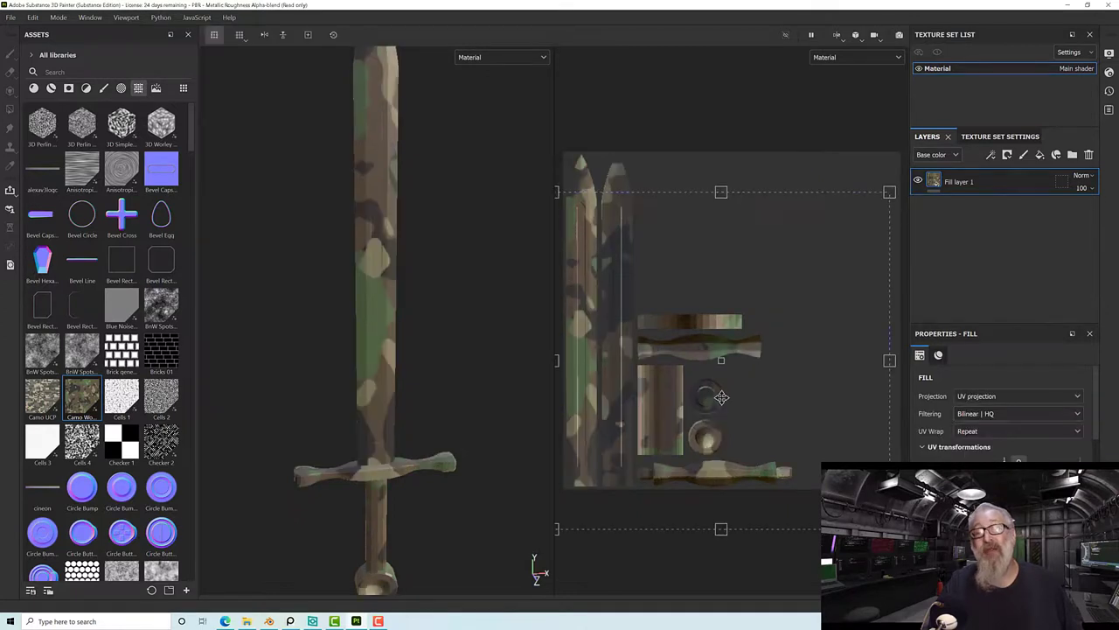
Switch the fill to tri-planar projection and slide the camo sideways along the sword.
left_click_drag(475, 380, 470, 374, "alt")
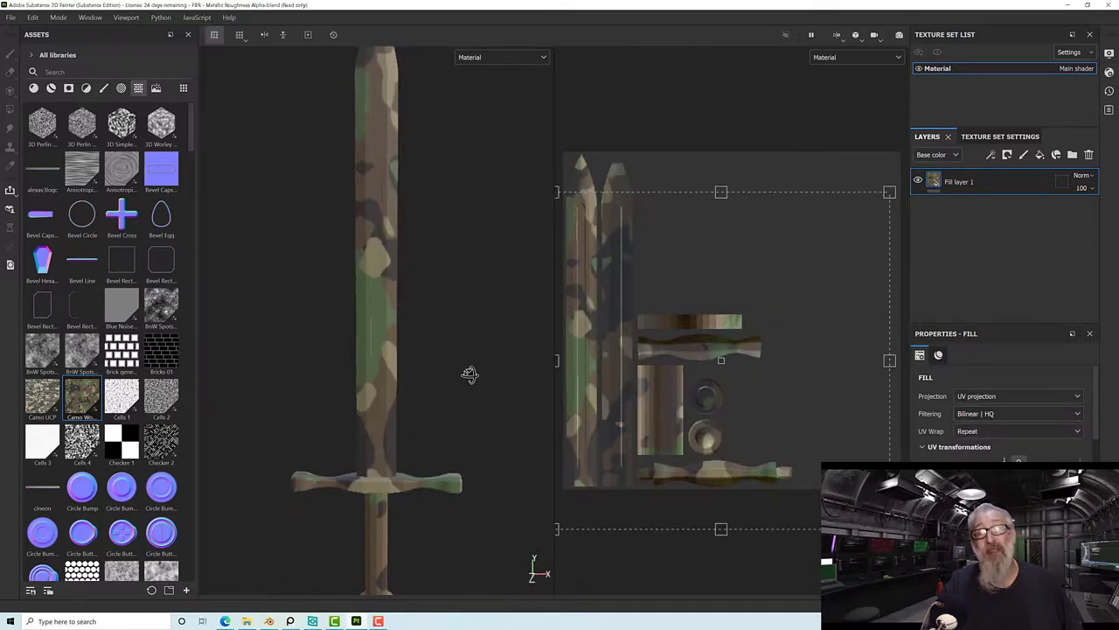
left_click(984, 396)
left_click(986, 434)
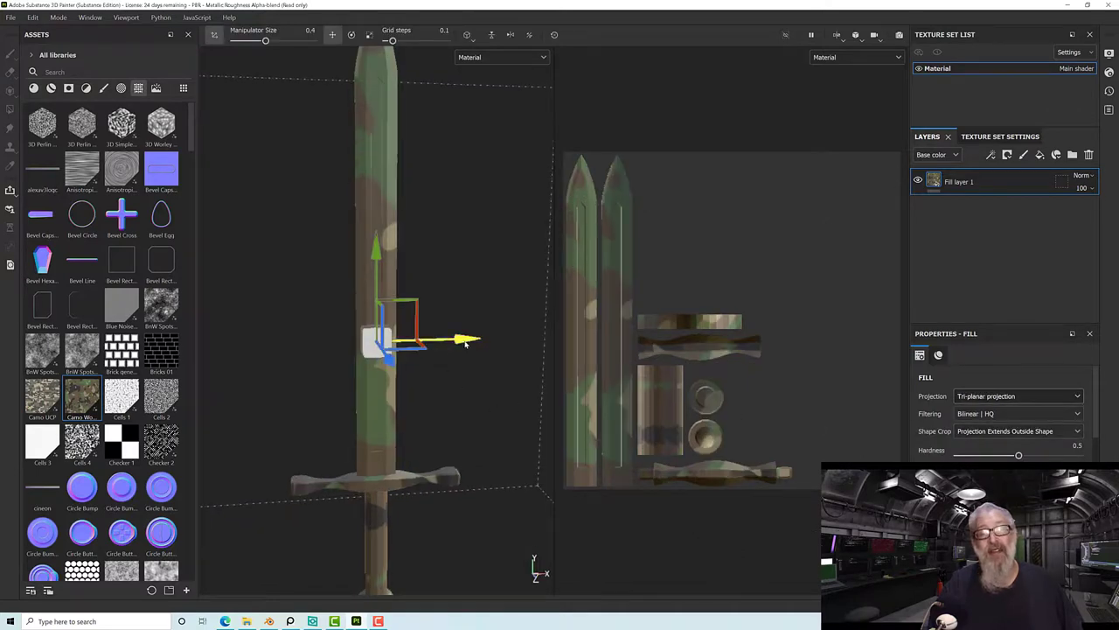
left_click_drag(467, 349, 433, 358)
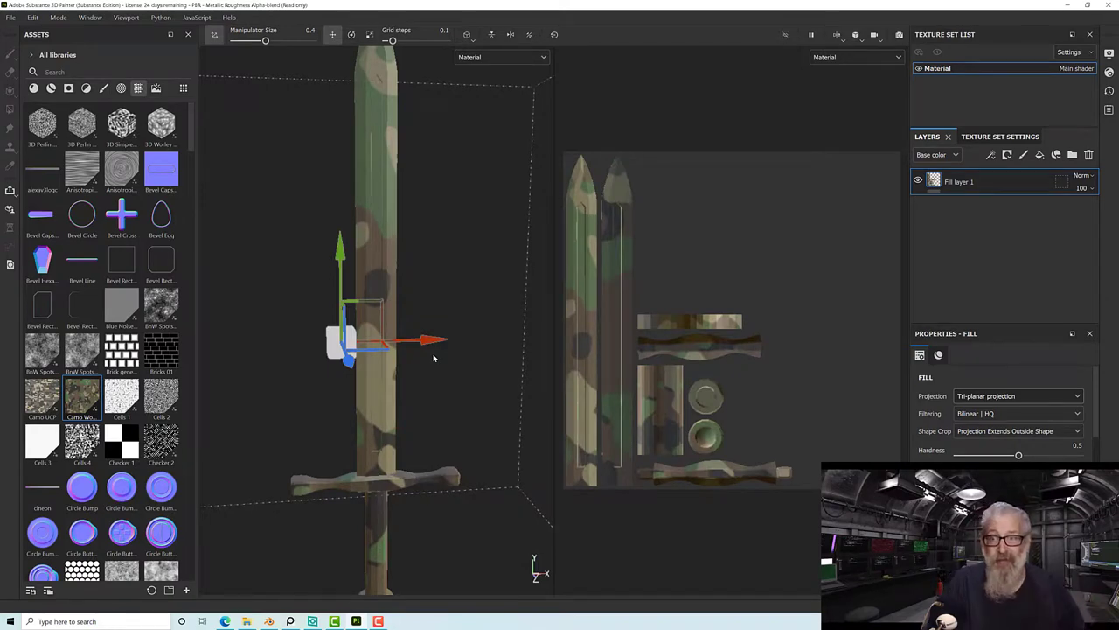
Return the fill to UV projection and delete the camo fill layer.
left_click(974, 395)
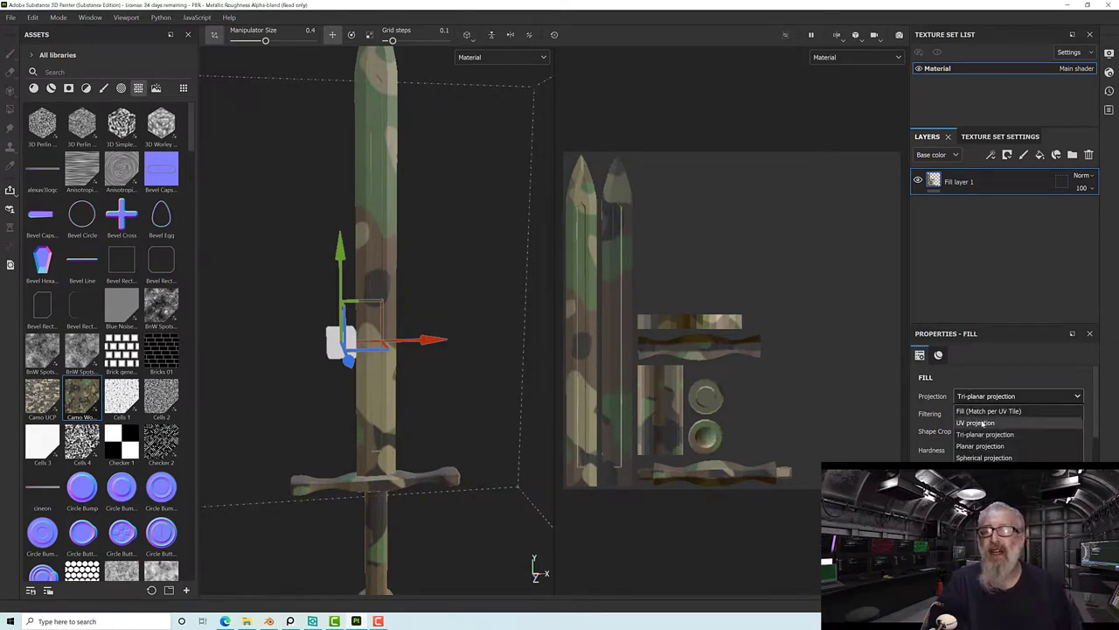
left_click(976, 422)
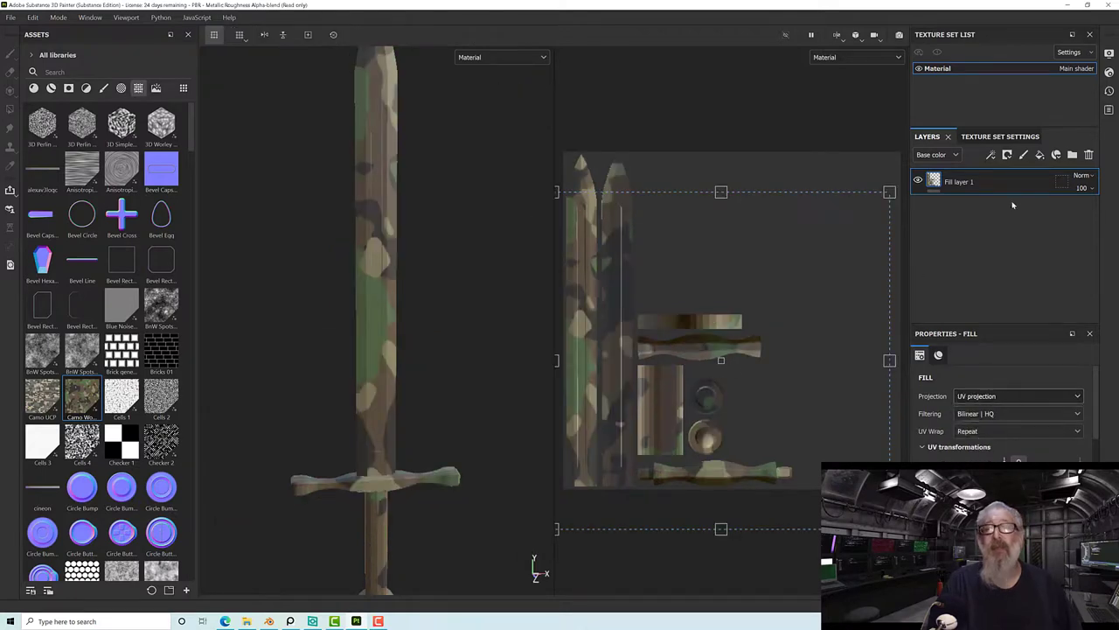
left_click(1089, 156)
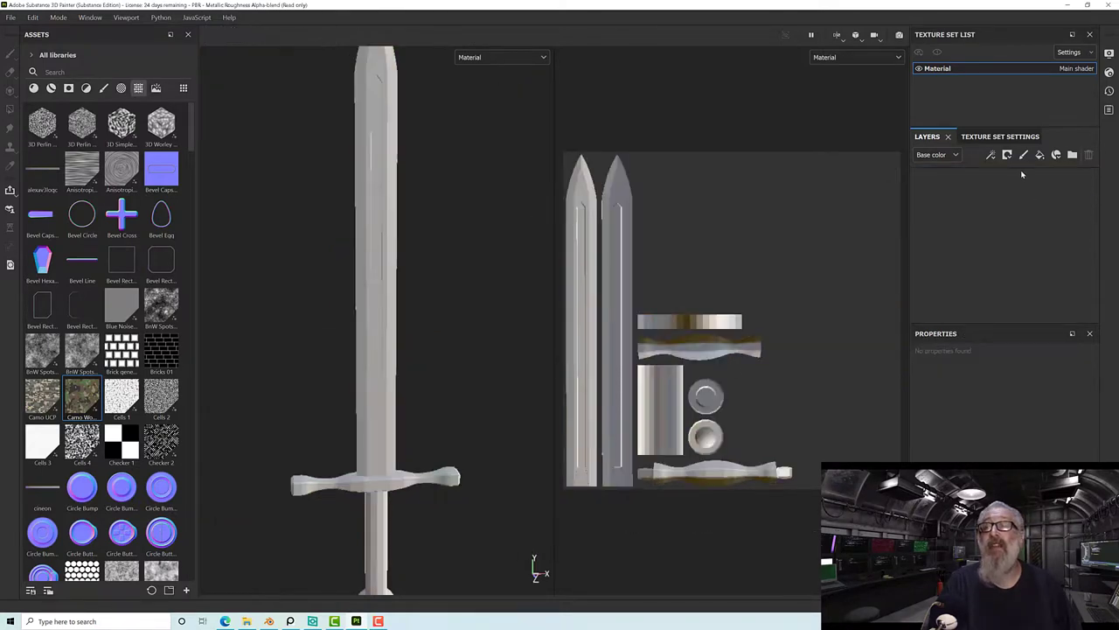
Add a new fill layer with a UV Border Distance generator.
left_click(1040, 155)
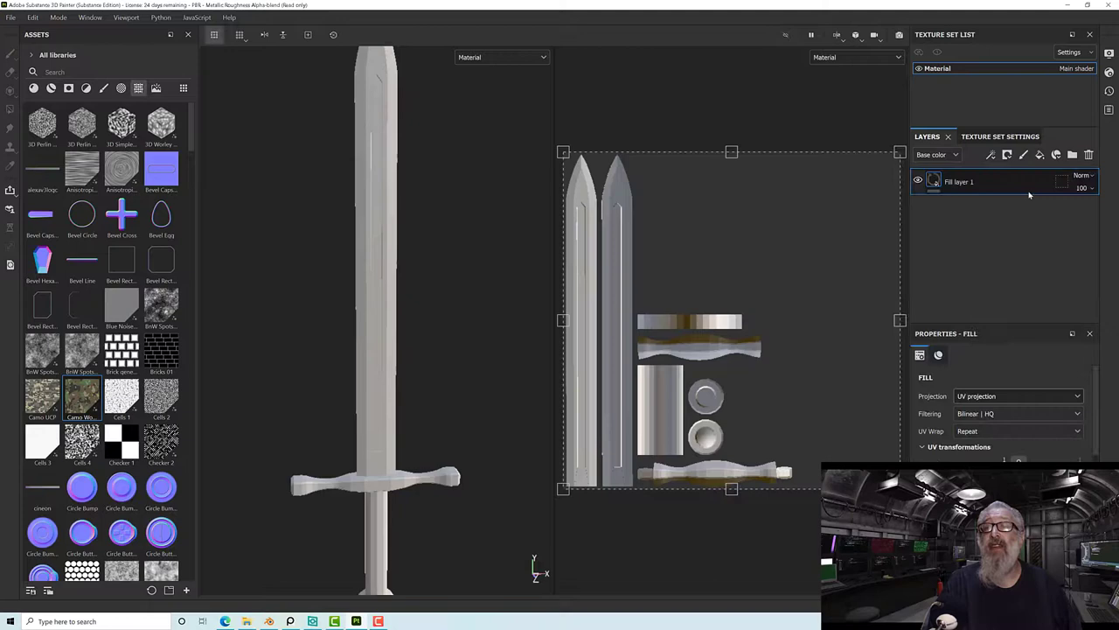
right_click(937, 180)
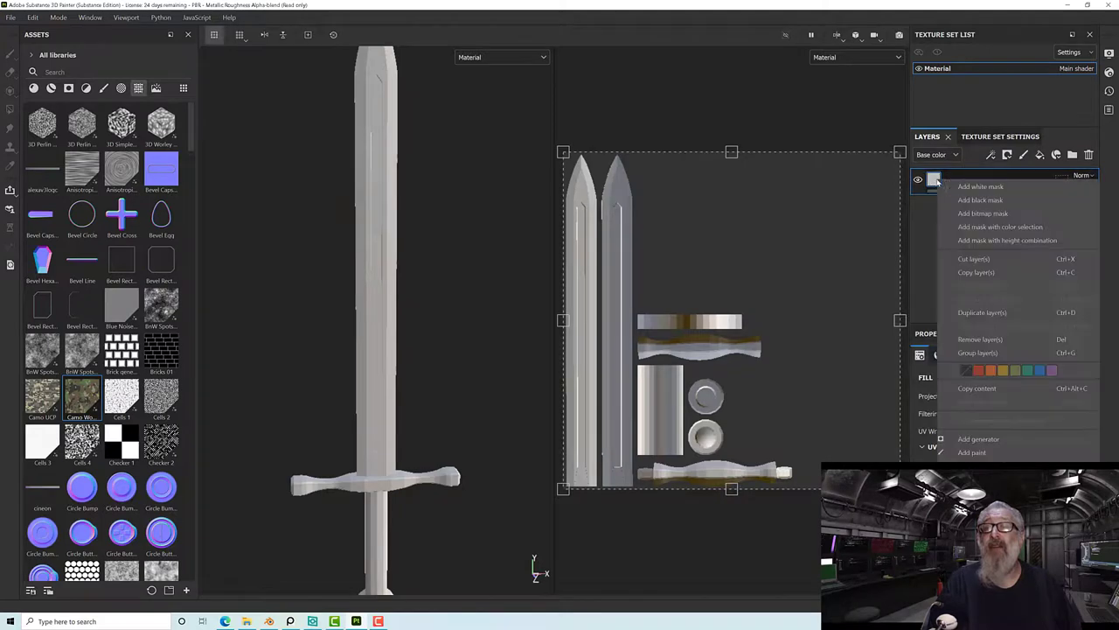
left_click(968, 440)
left_click(969, 405)
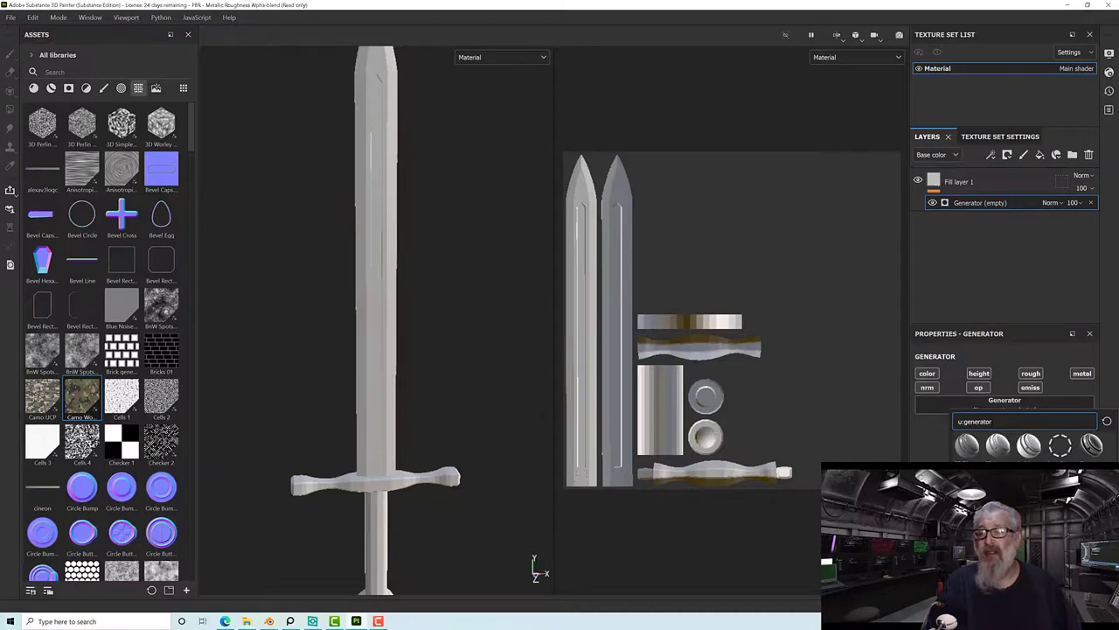
left_click(967, 446)
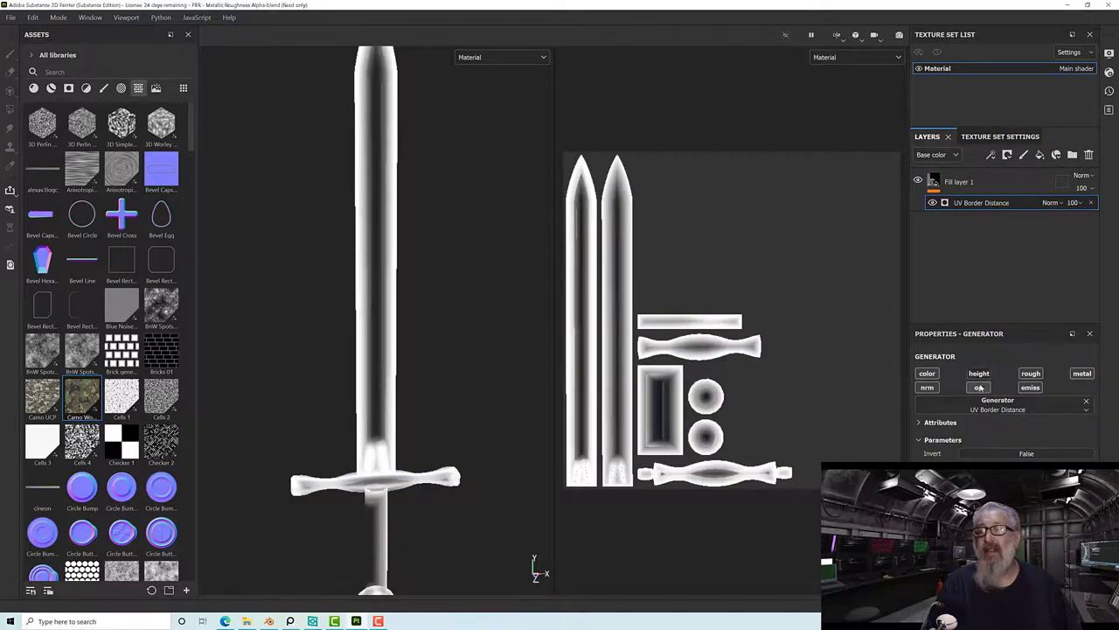
Toggle the fill's opacity, emissive and metallic channels.
left_click(978, 387)
left_click(1030, 388)
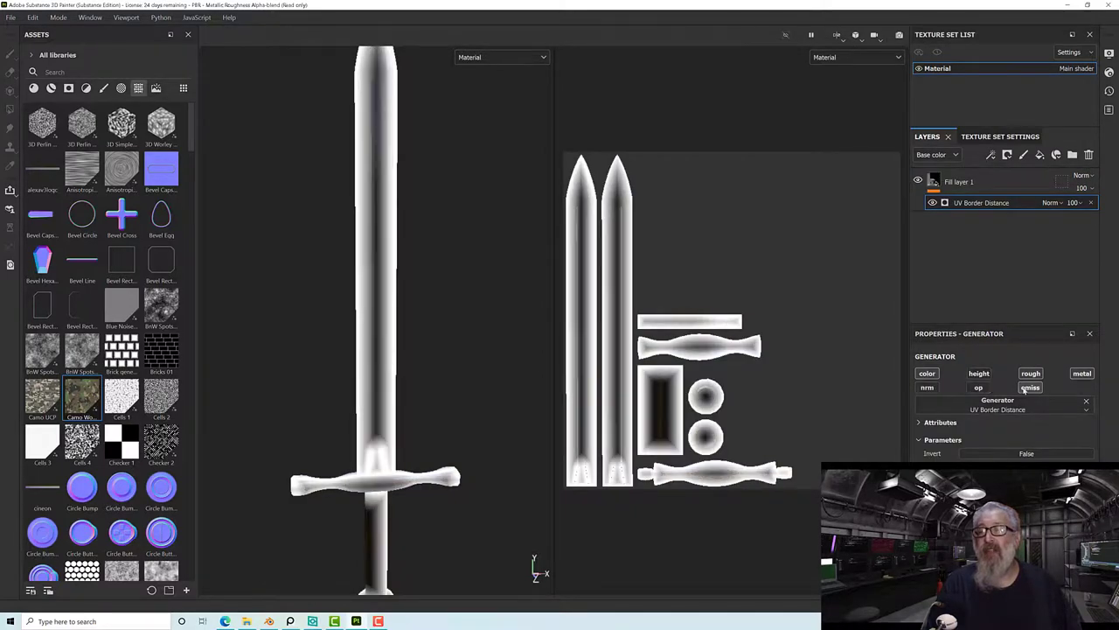
left_click(1083, 374)
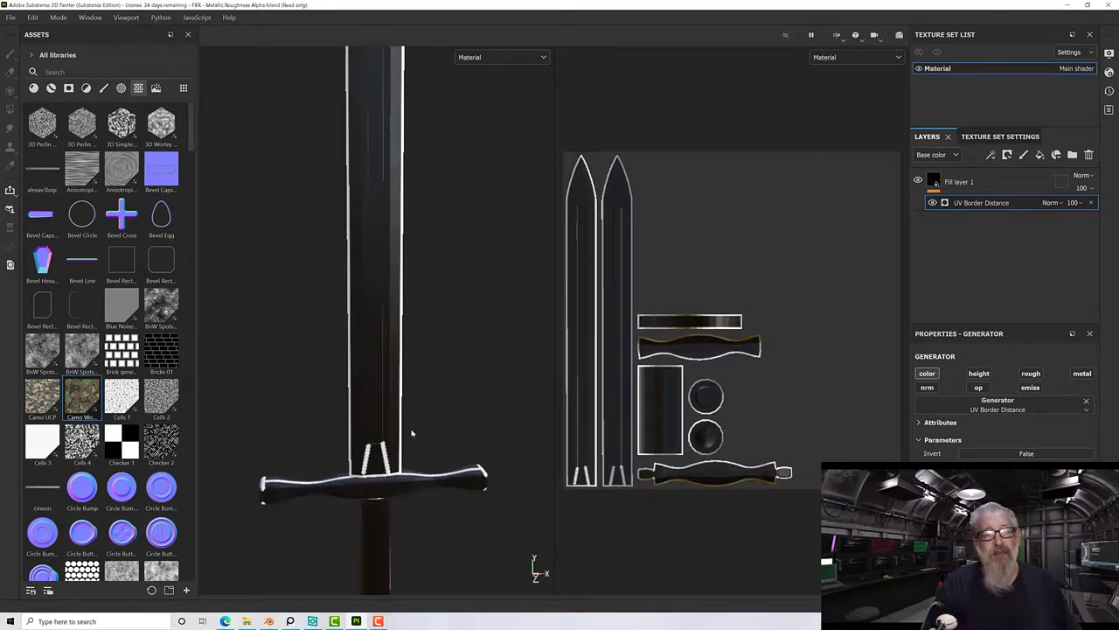
left_click_drag(412, 430, 502, 429, "alt")
key("f")
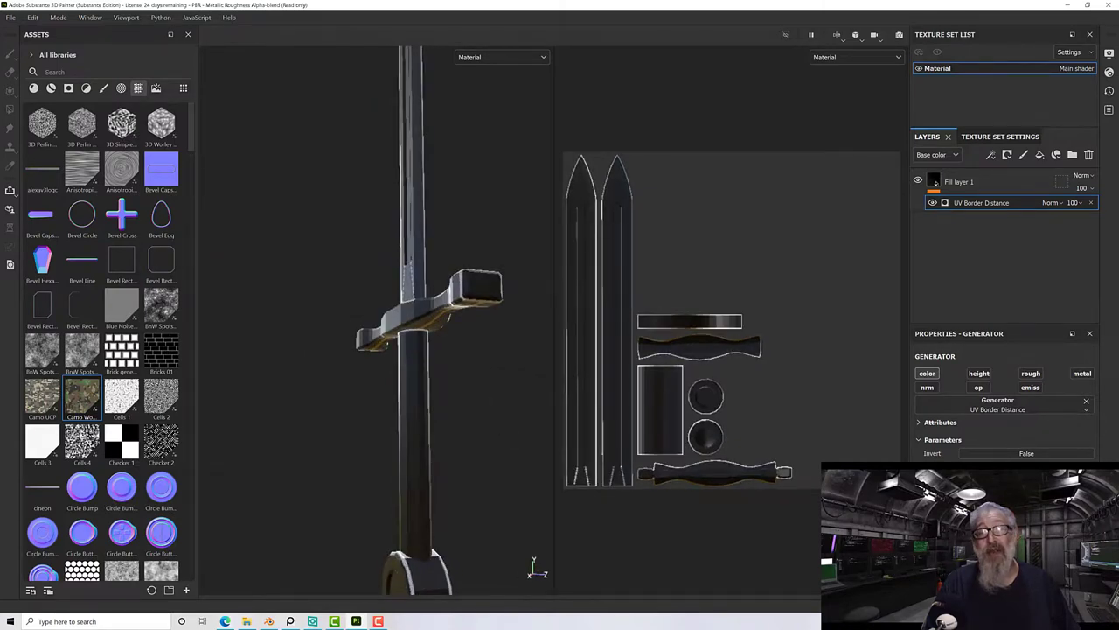
mouse_move(517, 438)
left_mouse_down("alt")
mouse_move(460, 394)
mouse_move(463, 437)
mouse_move(543, 454)
mouse_move(542, 430)
mouse_move(512, 417)
mouse_move(485, 470)
mouse_move(474, 440)
mouse_move(508, 435)
left_mouse_up("alt")
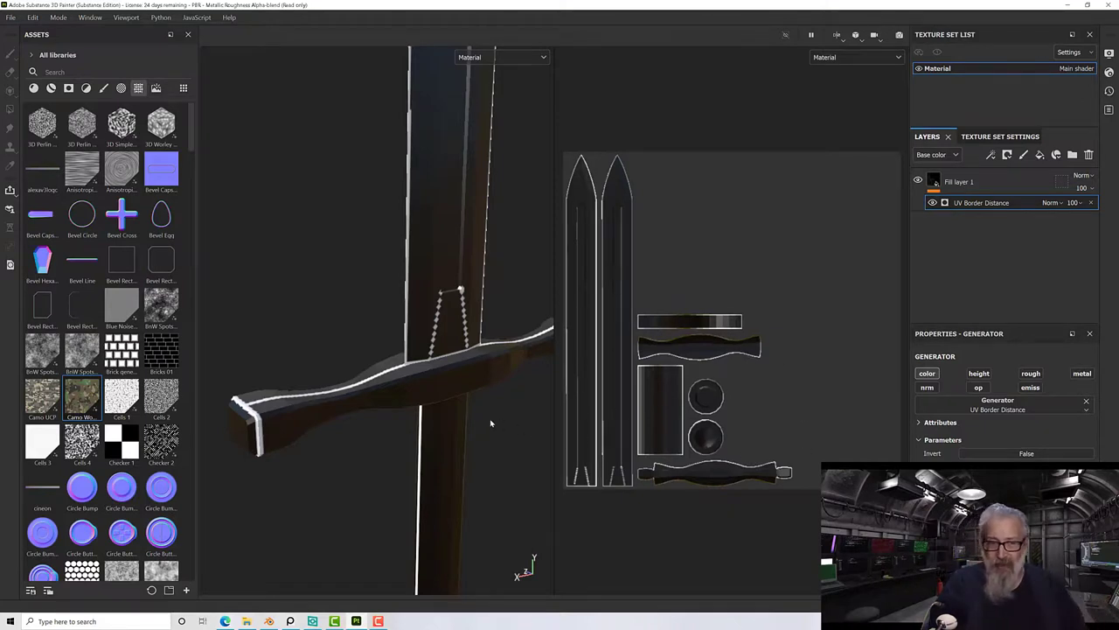
key("f")
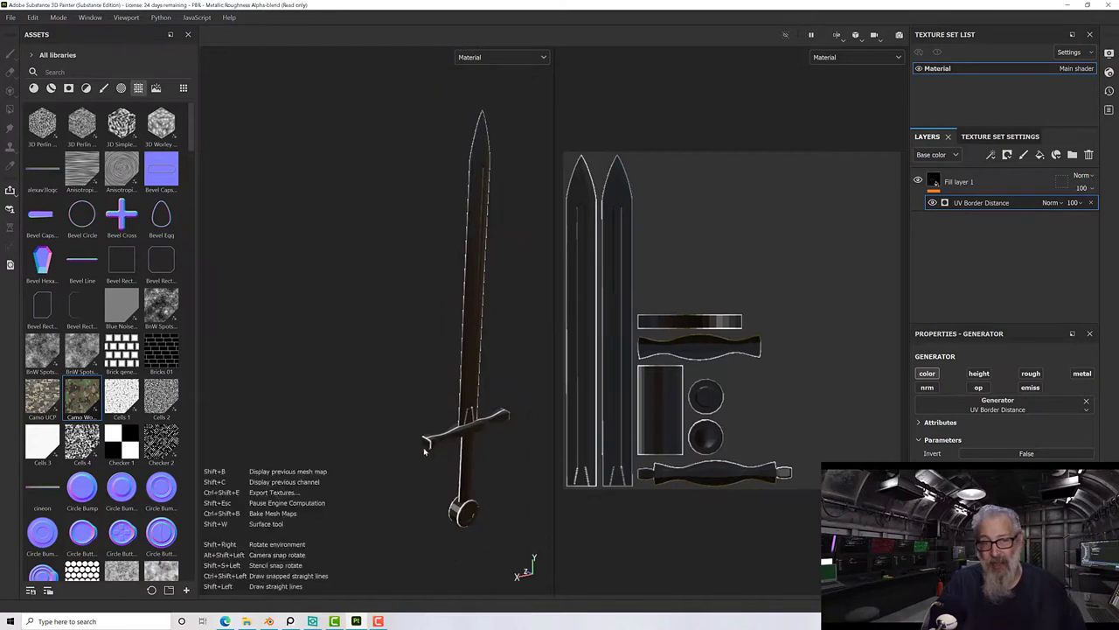
left_click_drag(507, 362, 499, 351, "alt")
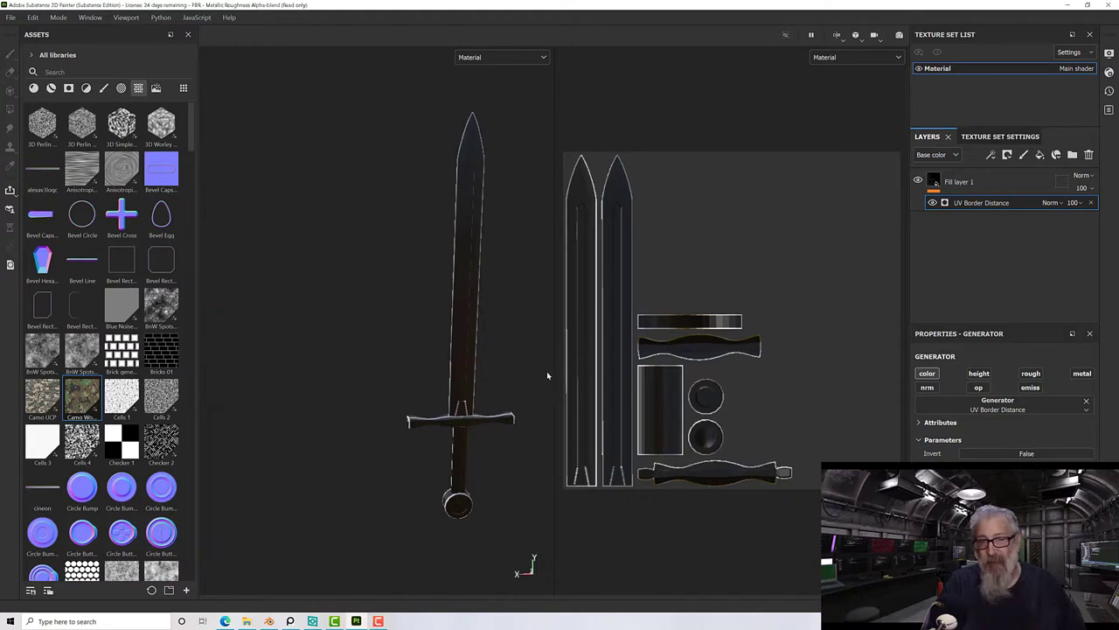
Remove the UV Border Distance generator and give Fill layer 1 a black mask.
left_click(1088, 154)
right_click(975, 182)
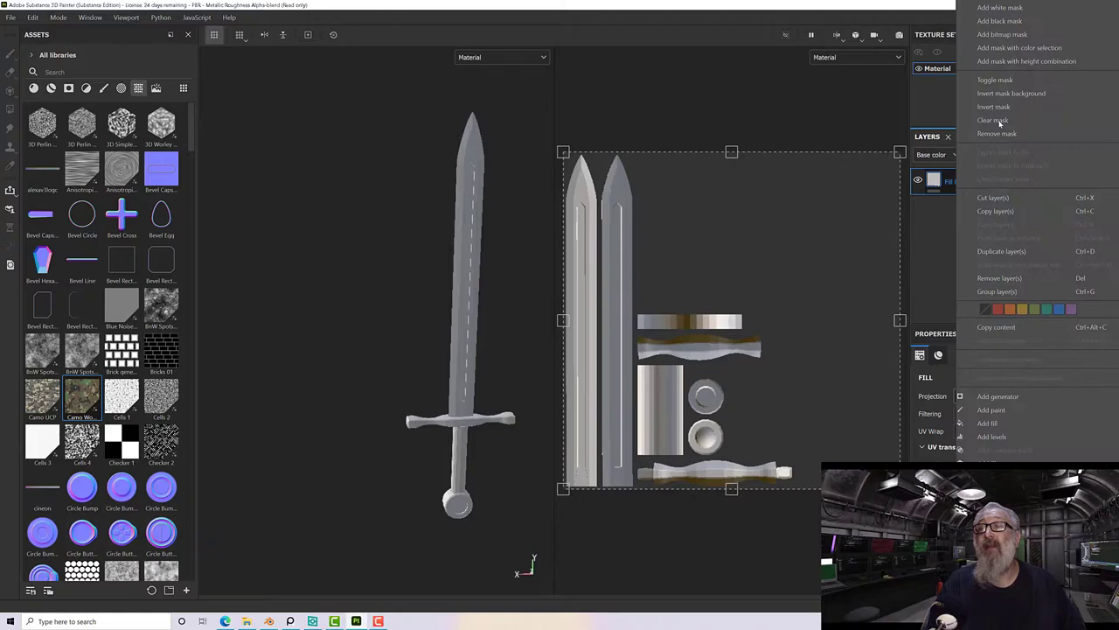
left_click(979, 24)
right_click(952, 181)
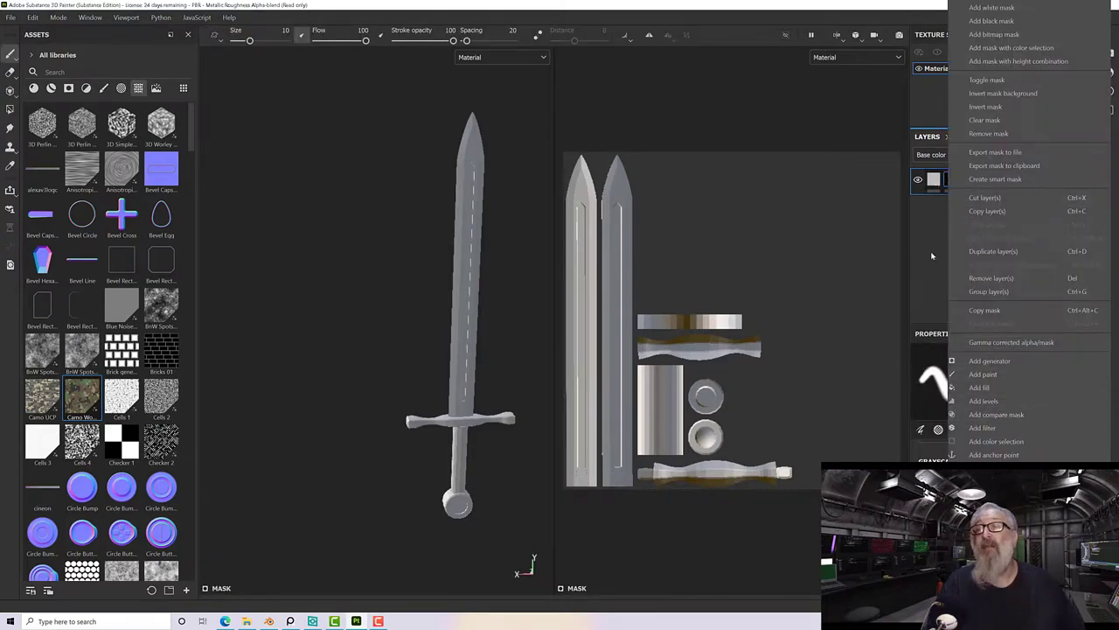
key("Escape")
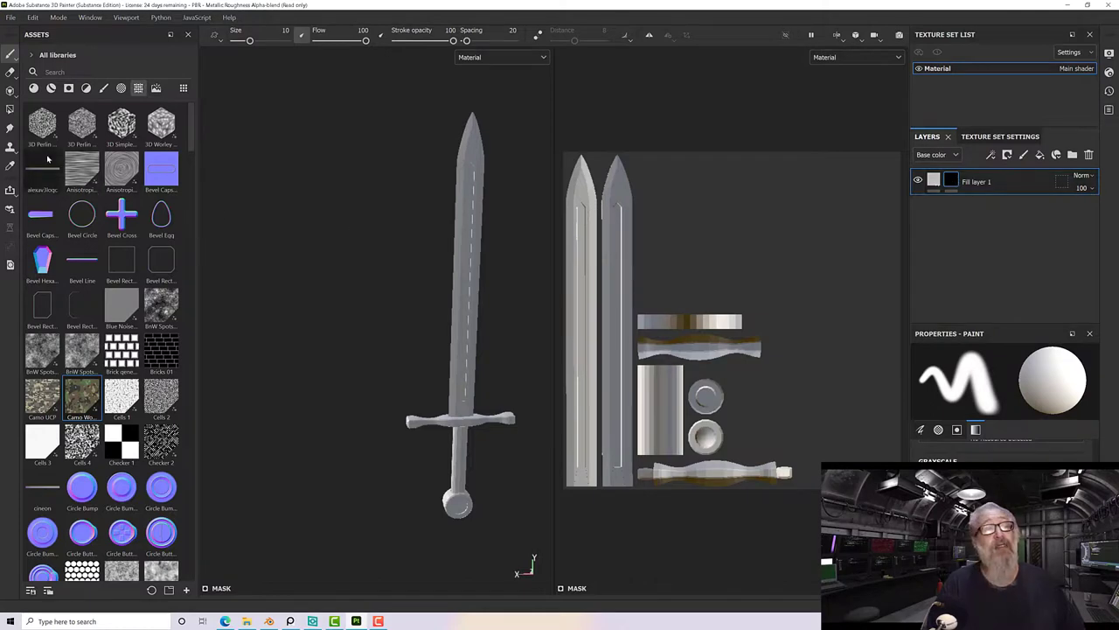
Try the Polygon Fill tool in UV island mode, then whole mesh mode.
left_click(10, 110)
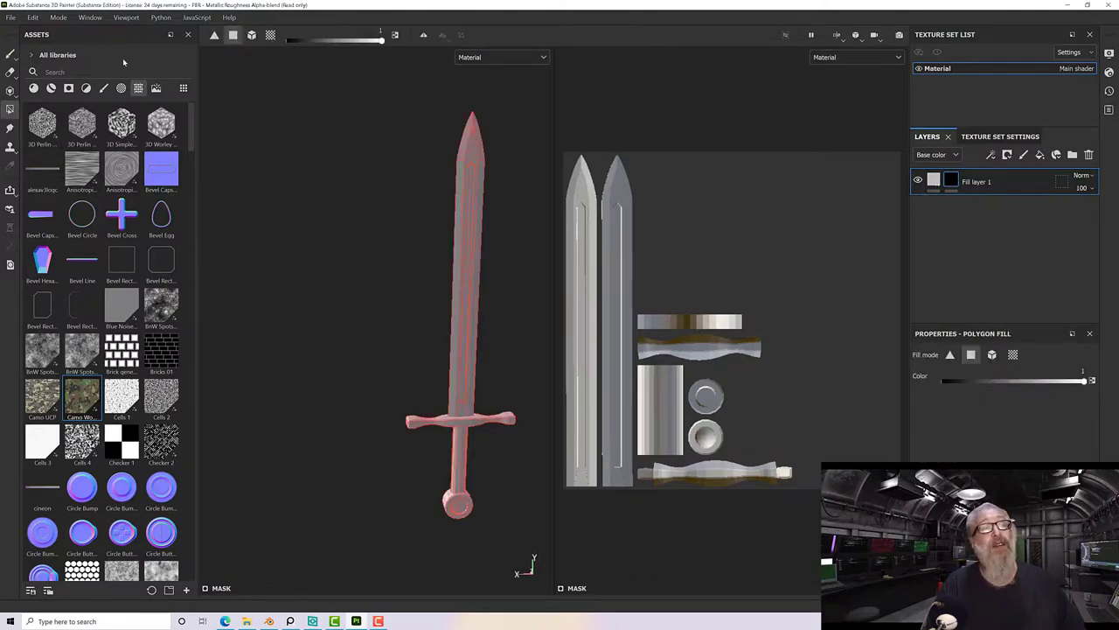
left_click(270, 35)
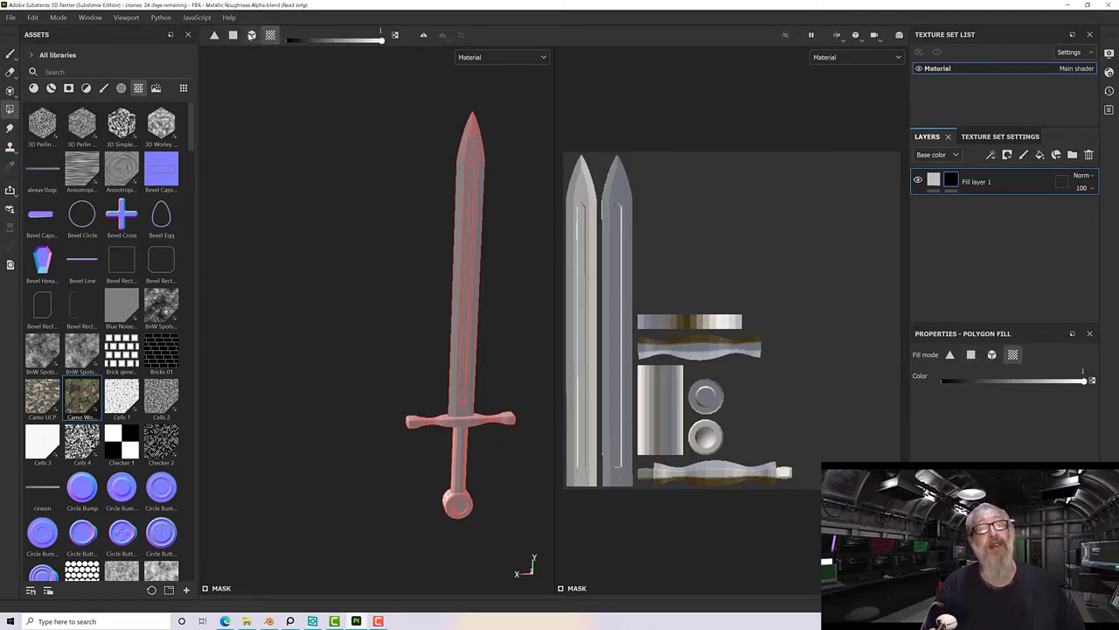
left_click(252, 35)
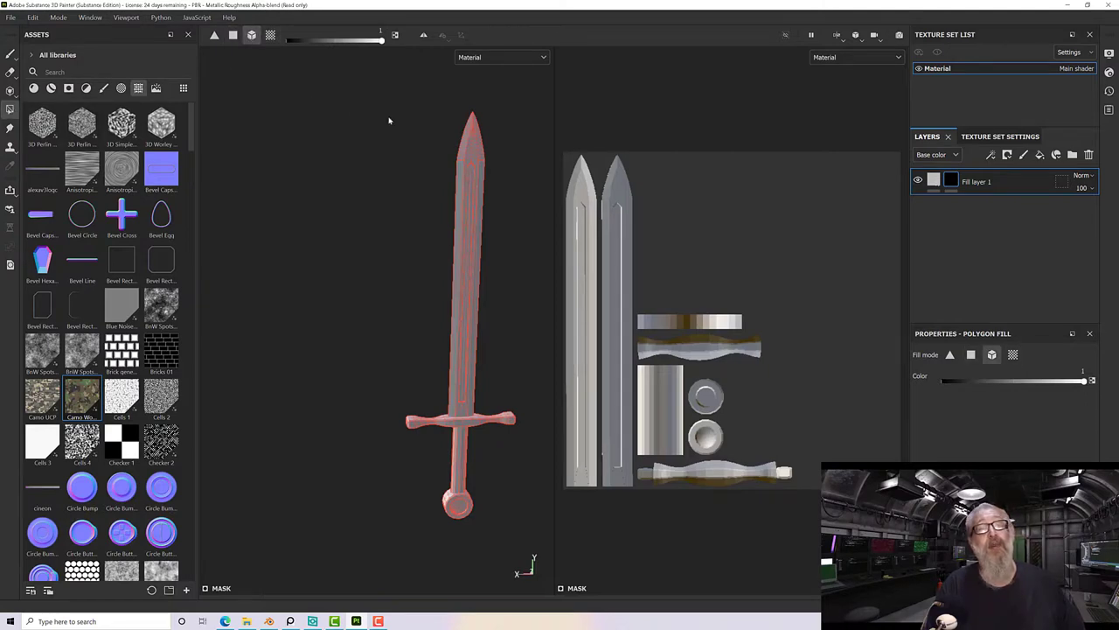
Show the Mask channel in the viewport, then return to full Material shading.
left_click(500, 57)
scroll(505, 152, "down", 3)
left_click(504, 154)
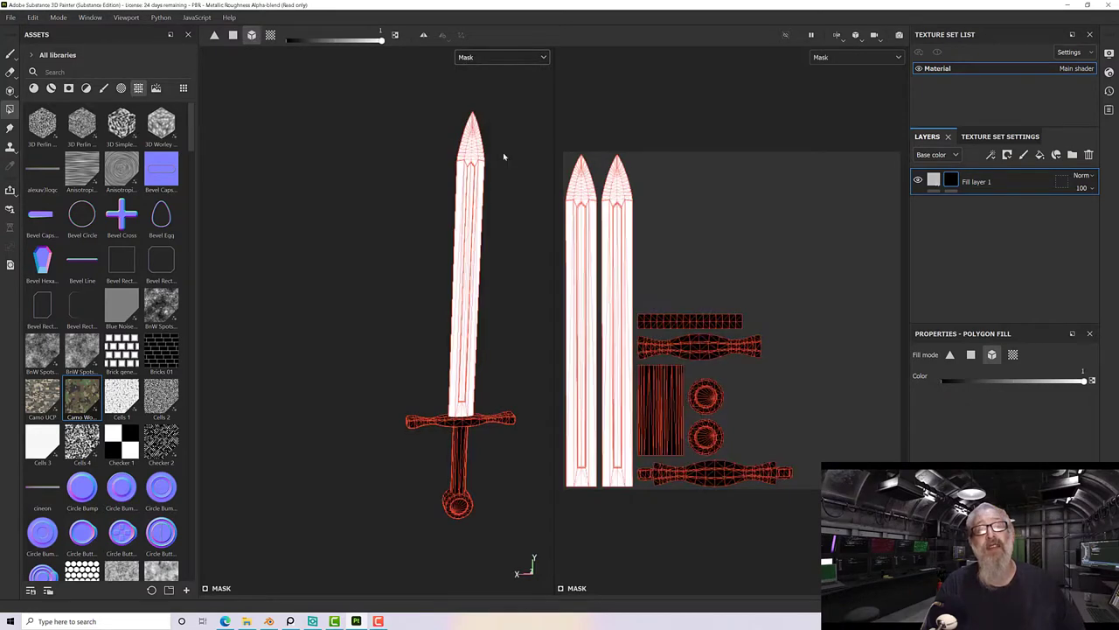
scroll(510, 193, "down", 1)
left_click(484, 59)
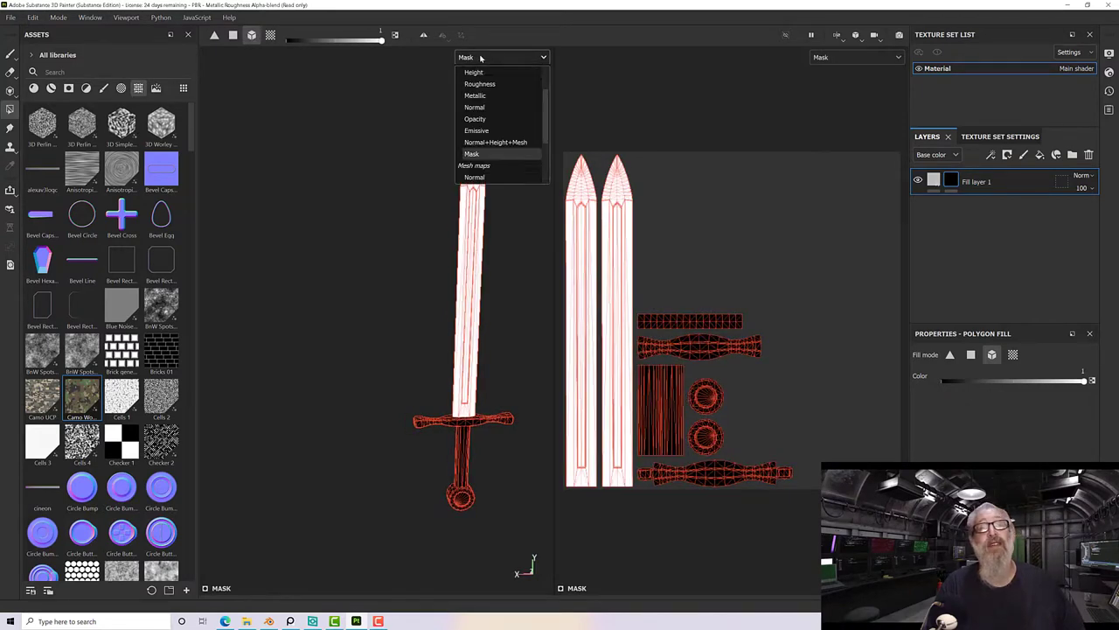
scroll(488, 80, "up", 3)
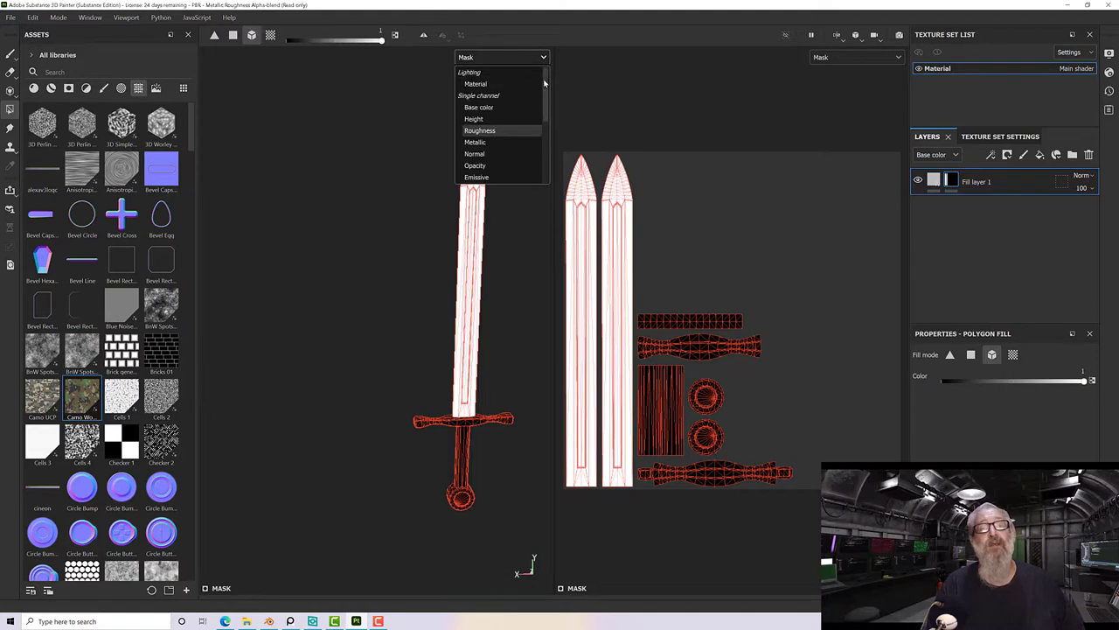
left_click(476, 83)
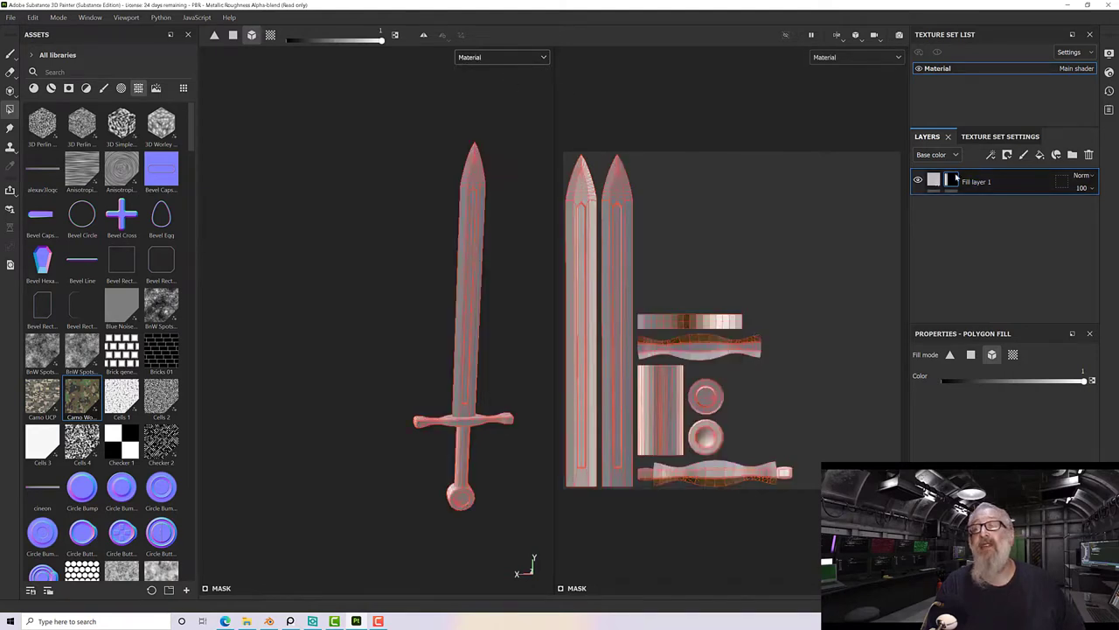
right_click(957, 178)
Add a UV Border Distance generator to the mask and display the Mask channel.
left_click(997, 361)
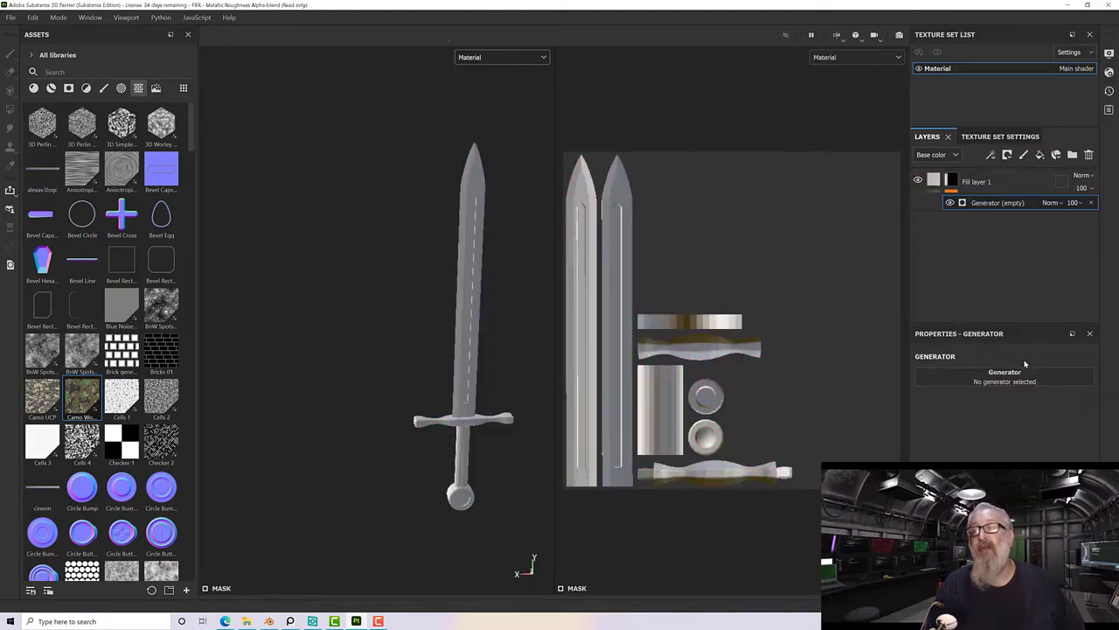
right_click(969, 204)
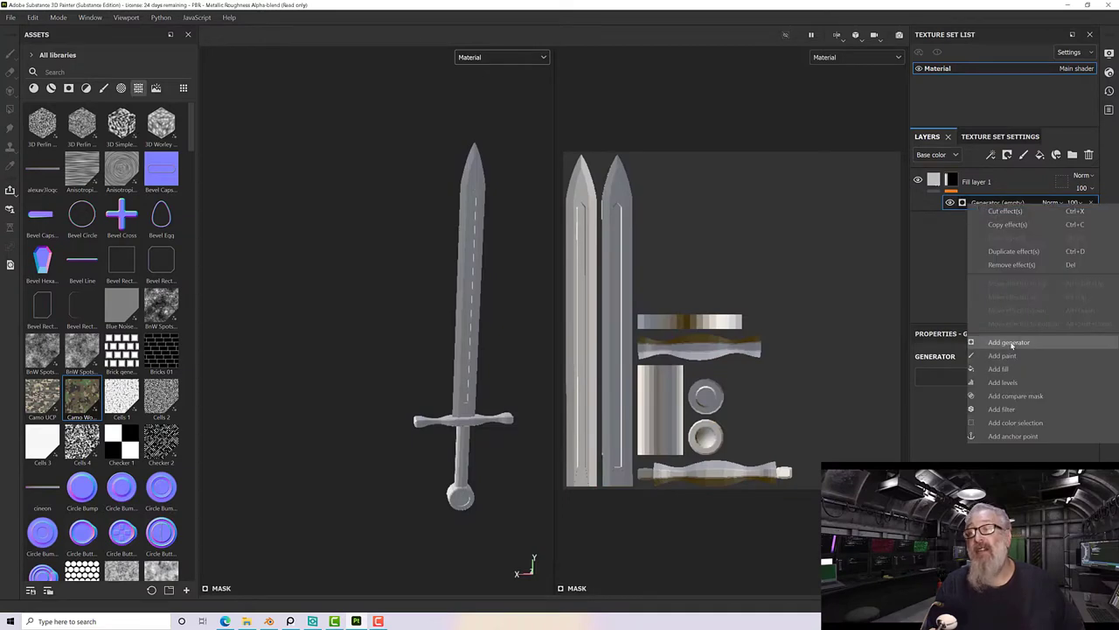
left_click(956, 376)
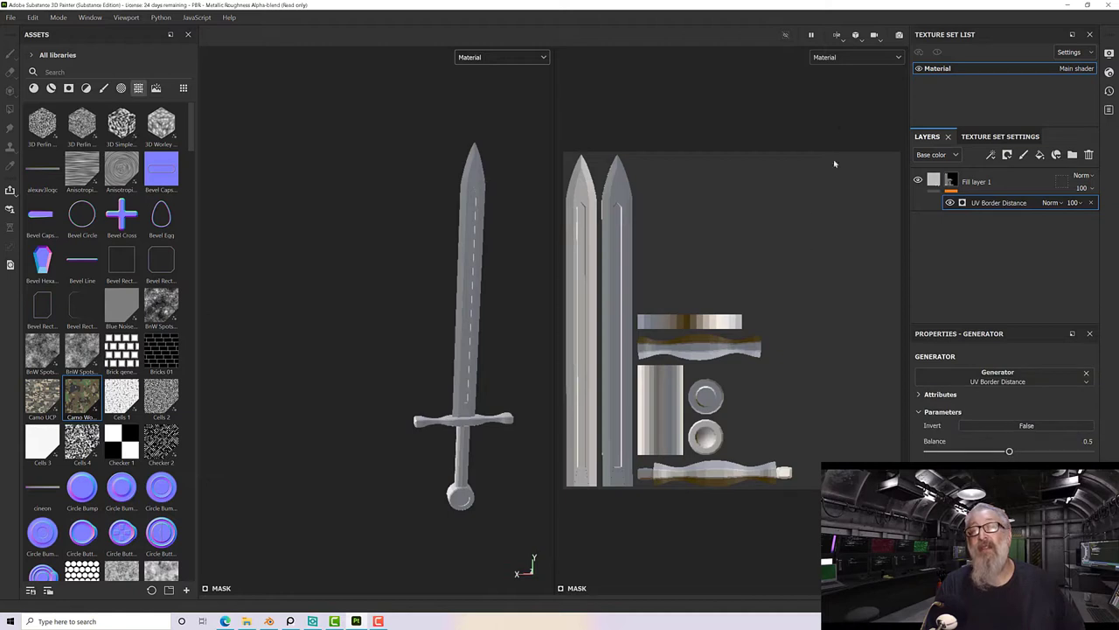
left_click(509, 58)
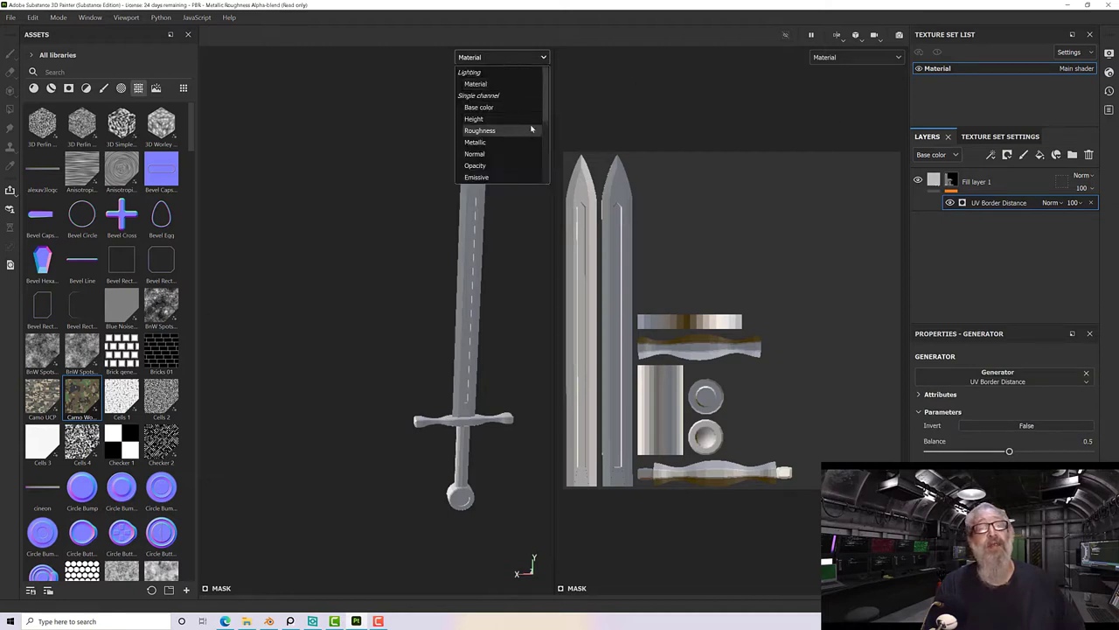
scroll(525, 131, "down", 3)
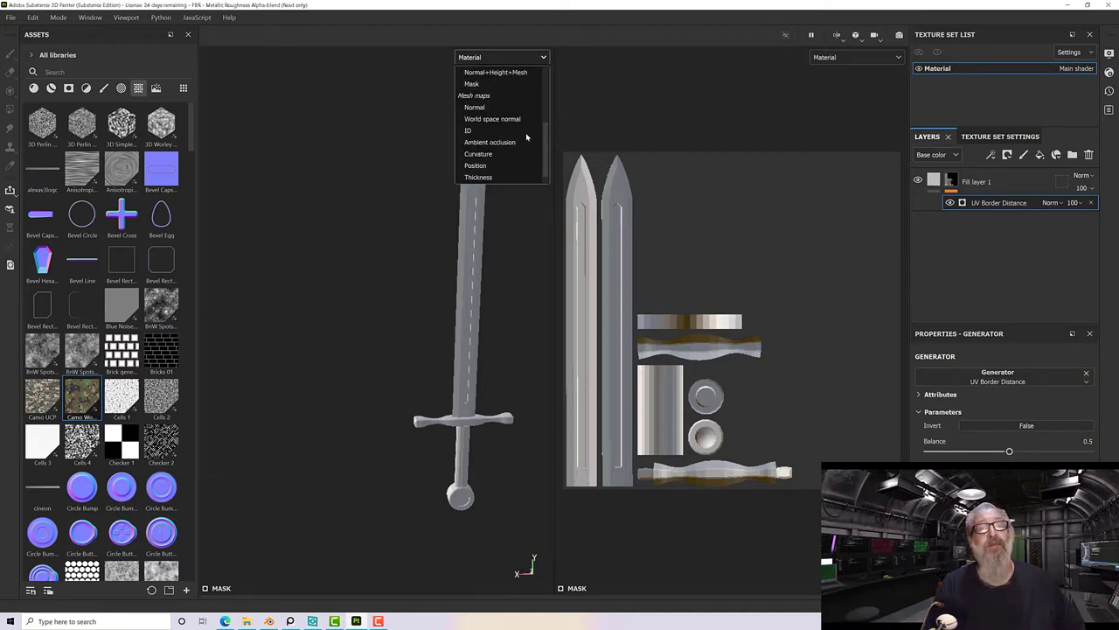
left_click(476, 86)
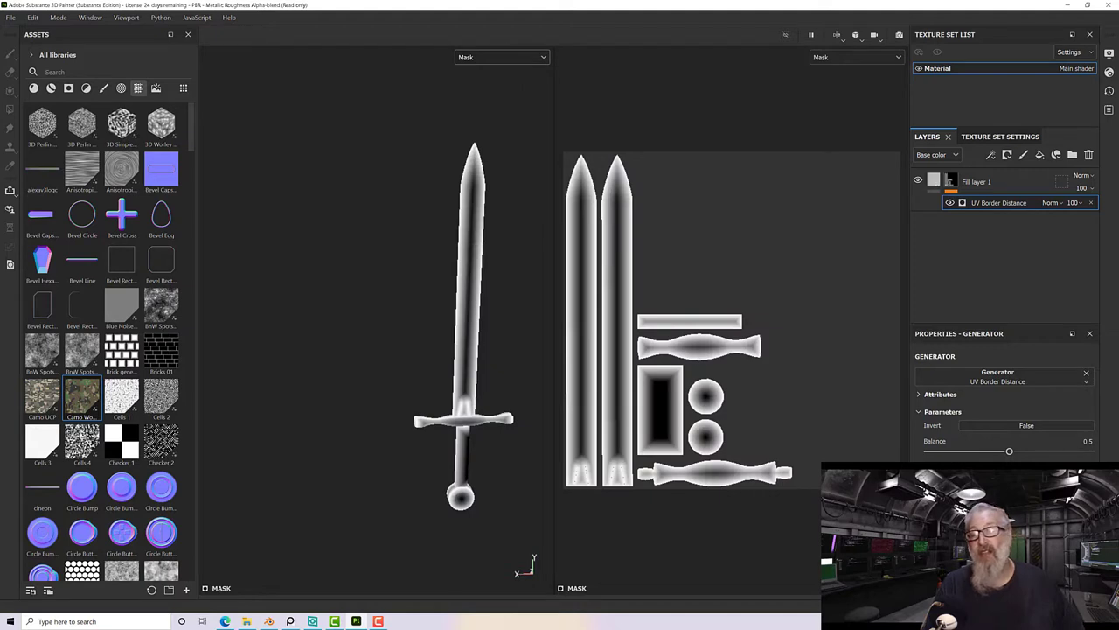
Set the generator Balance to 0.41 and inspect the blade's mask.
left_click_drag(1010, 450, 985, 451)
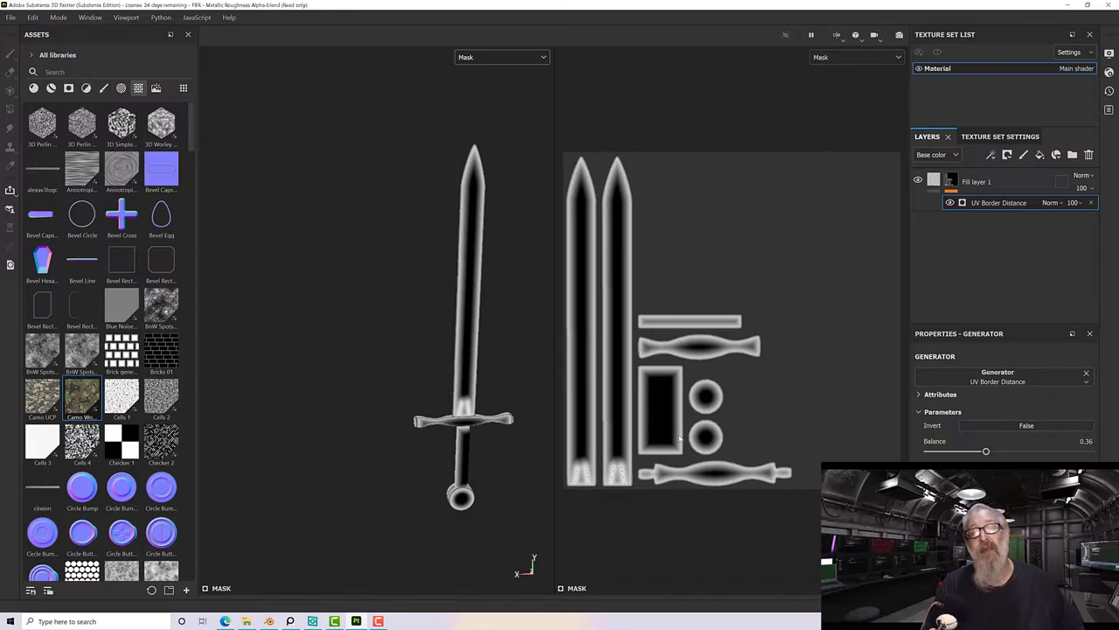
scroll(679, 438, "up", 8)
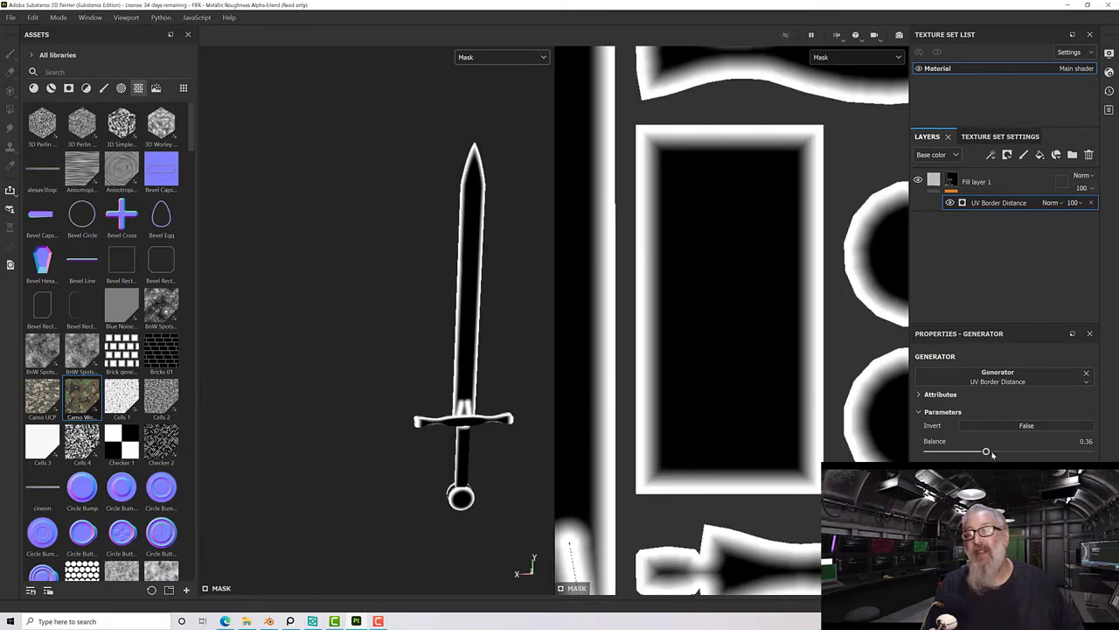
mouse_move(986, 453)
left_mouse_down()
mouse_move(1012, 453)
mouse_move(994, 452)
left_mouse_up()
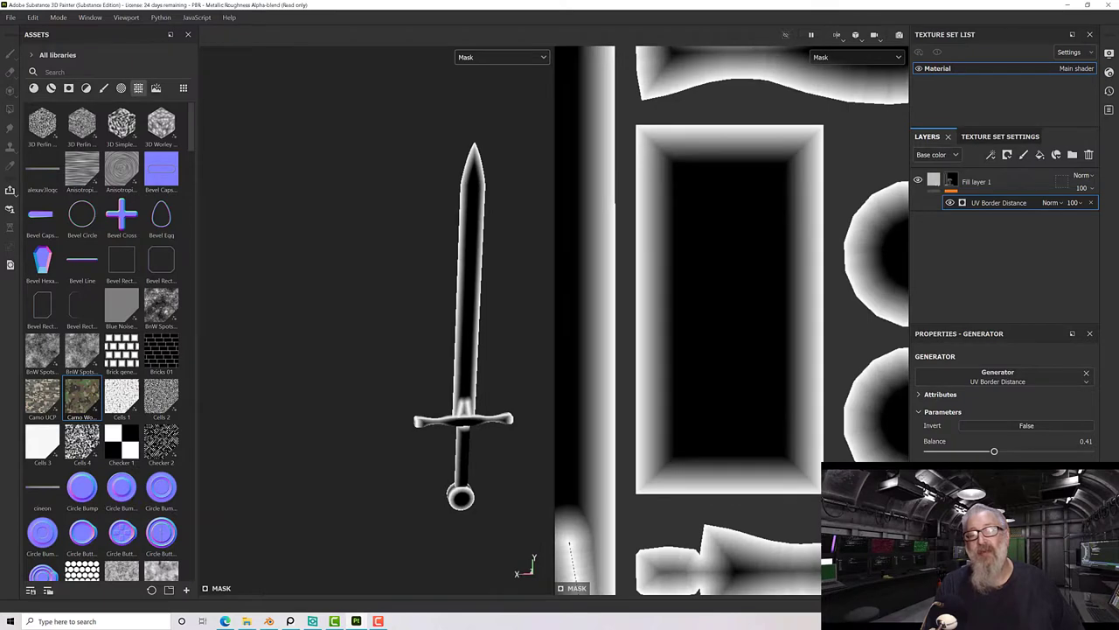
scroll(475, 411, "up", 3)
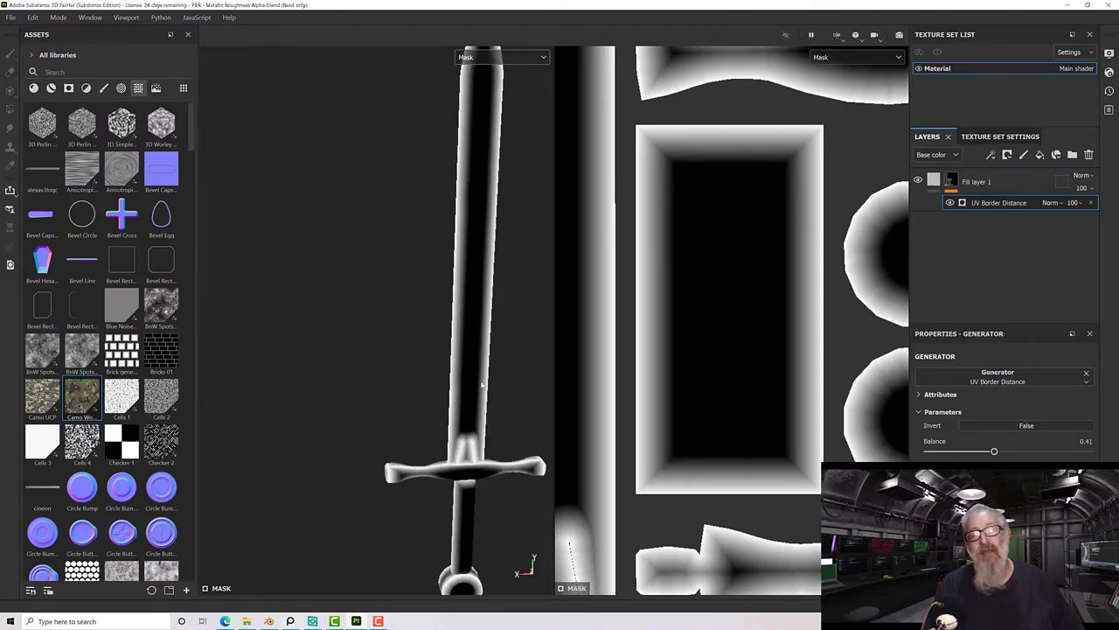
mouse_move(482, 384)
left_mouse_down("alt")
mouse_move(460, 324)
mouse_move(560, 347)
mouse_move(746, 332)
mouse_move(526, 347)
mouse_move(500, 332)
mouse_move(493, 375)
left_mouse_up("alt")
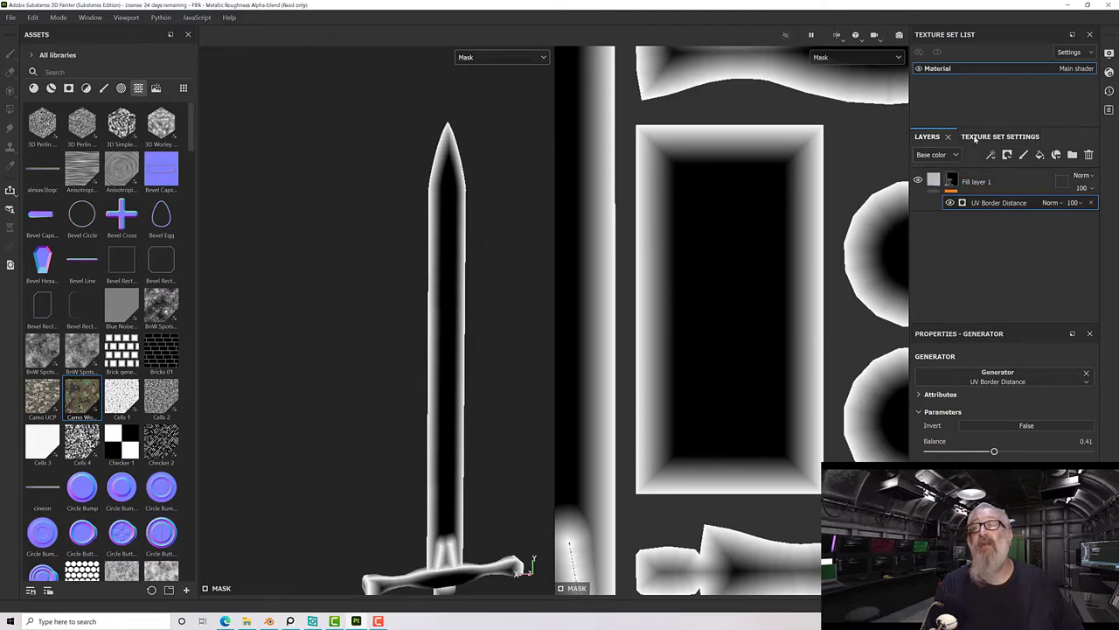
Check the texture set settings, then reselect Fill layer 1's fill content.
left_click(1001, 136)
left_click(927, 137)
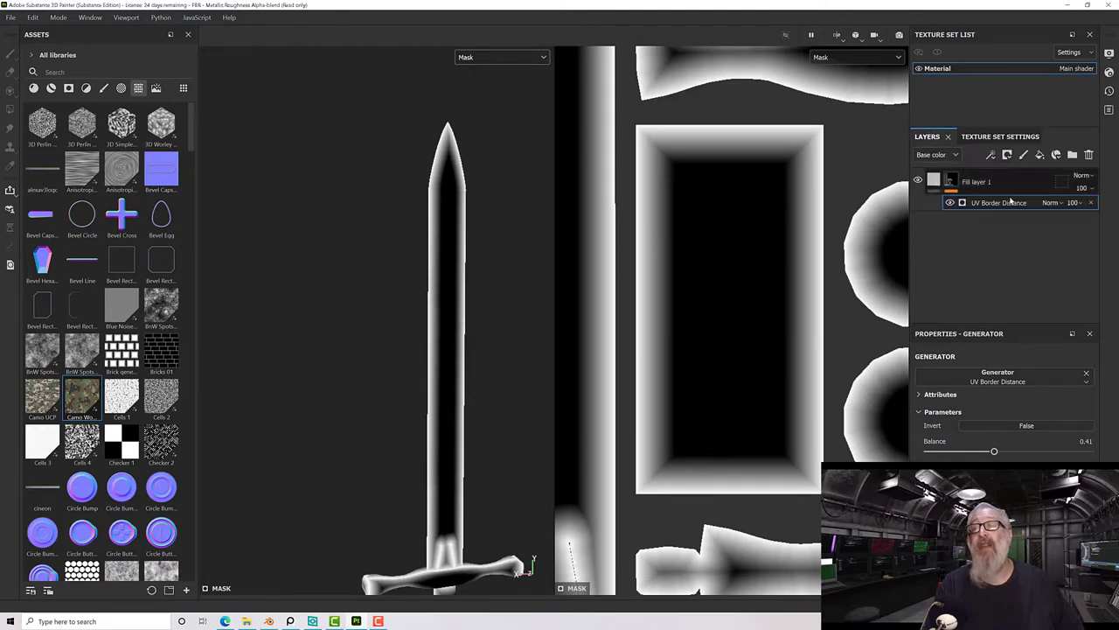
left_click(934, 180)
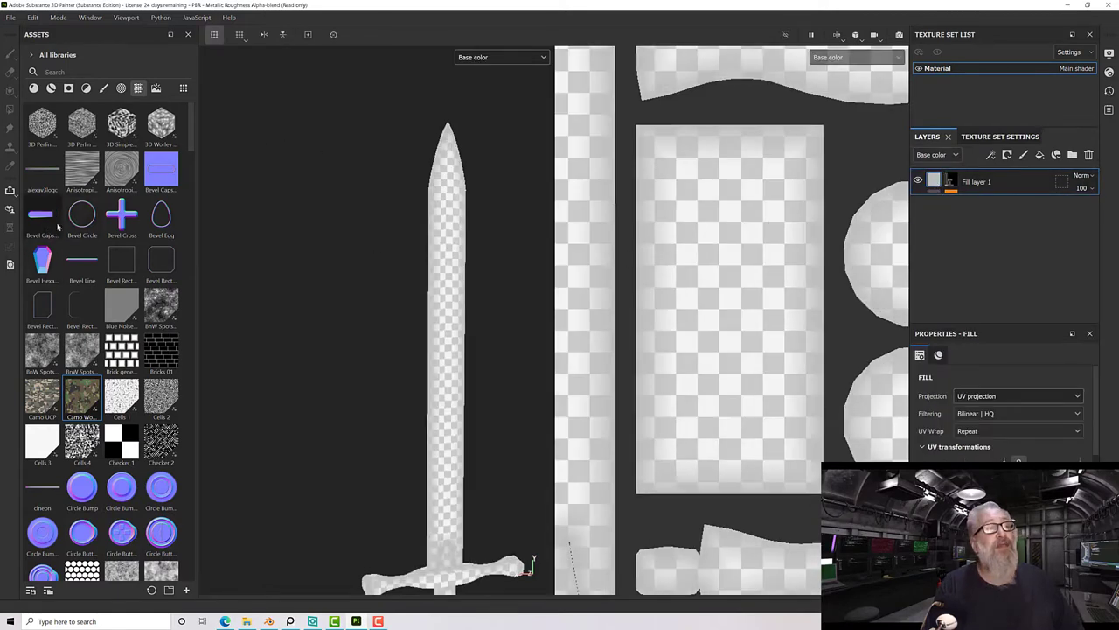
Show the Materials library and set the viewport back to Material shading.
left_click(33, 87)
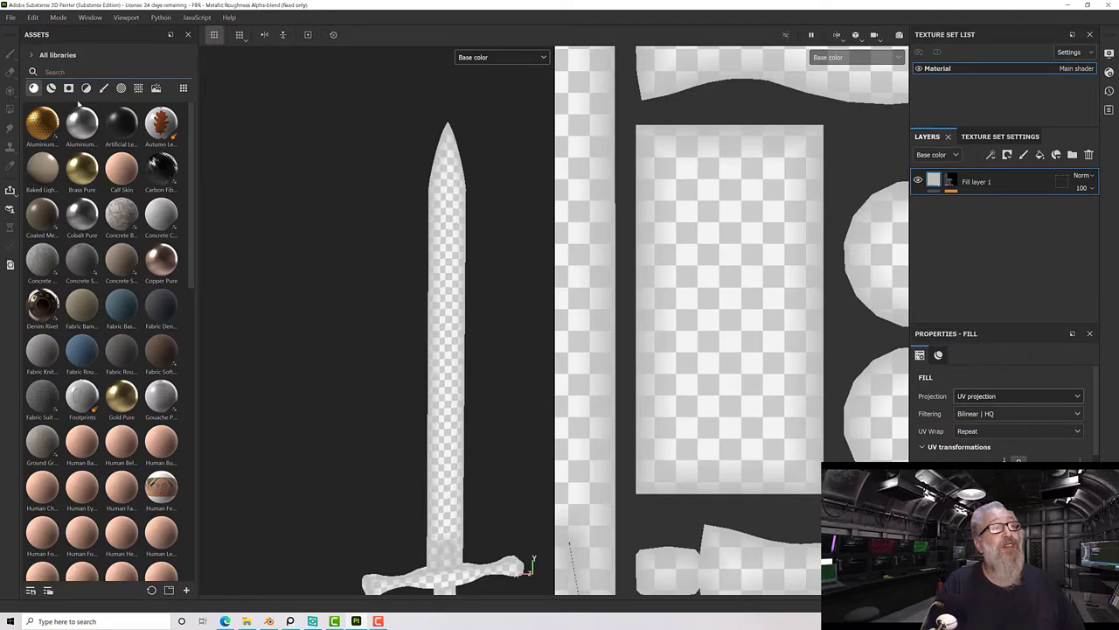
left_click(488, 58)
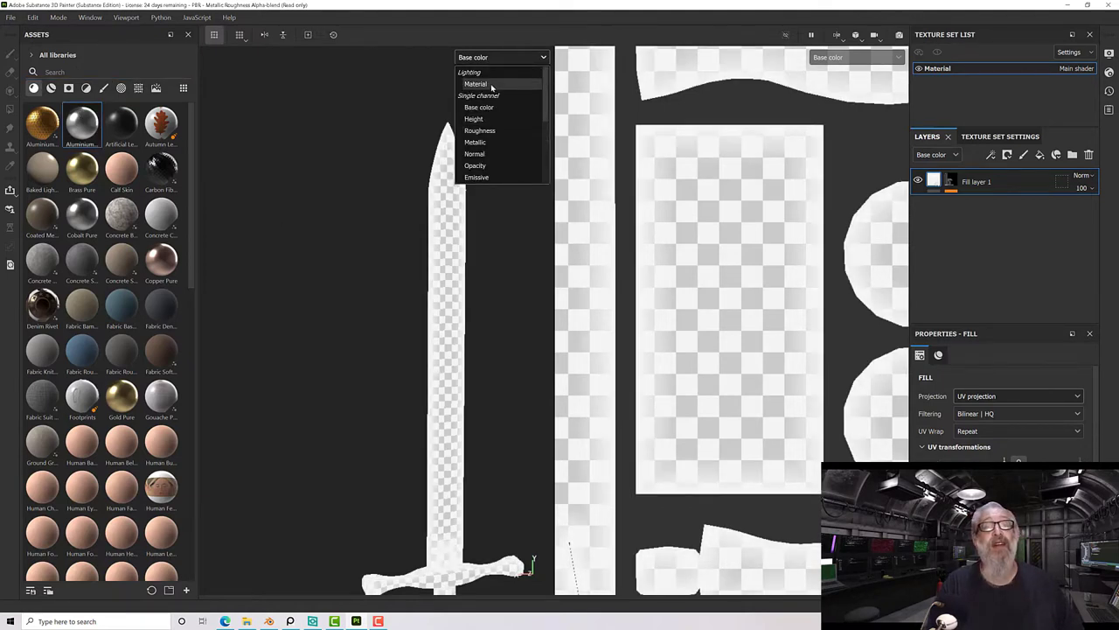
left_click(492, 83)
Drop the Steel Rough material into the layer stack beneath Fill layer 1.
left_click_drag(499, 183, 557, 227, "alt")
scroll(482, 257, "up", 5)
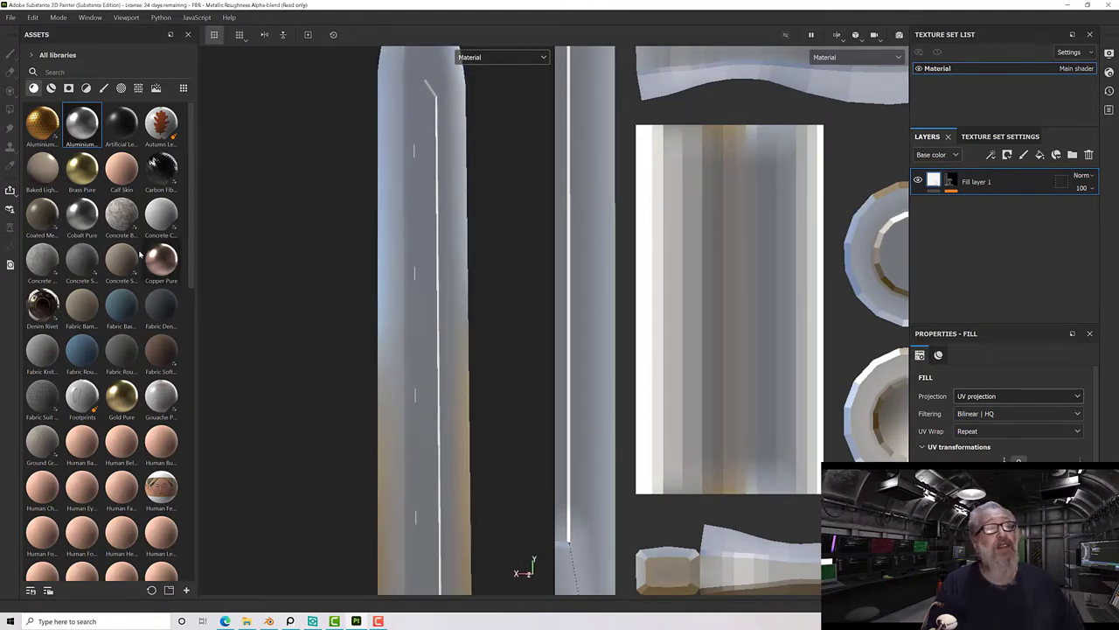
scroll(135, 258, "down", 10)
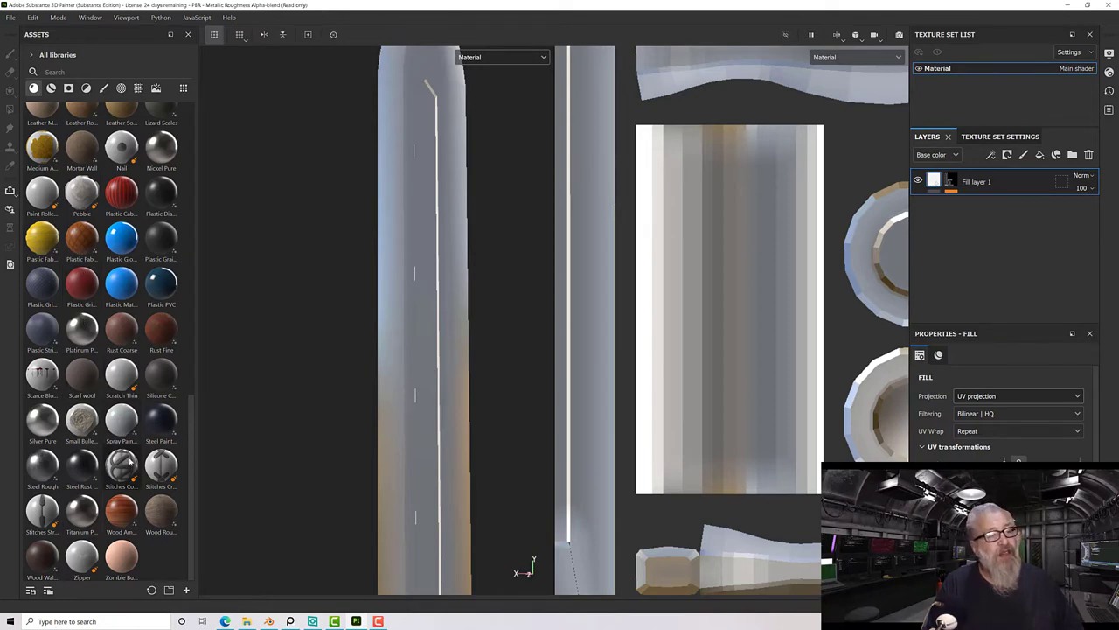
left_click_drag(42, 463, 992, 277)
mouse_move(464, 387)
left_mouse_down("alt")
mouse_move(478, 313)
mouse_move(456, 385)
mouse_move(382, 380)
mouse_move(471, 389)
left_mouse_up("alt")
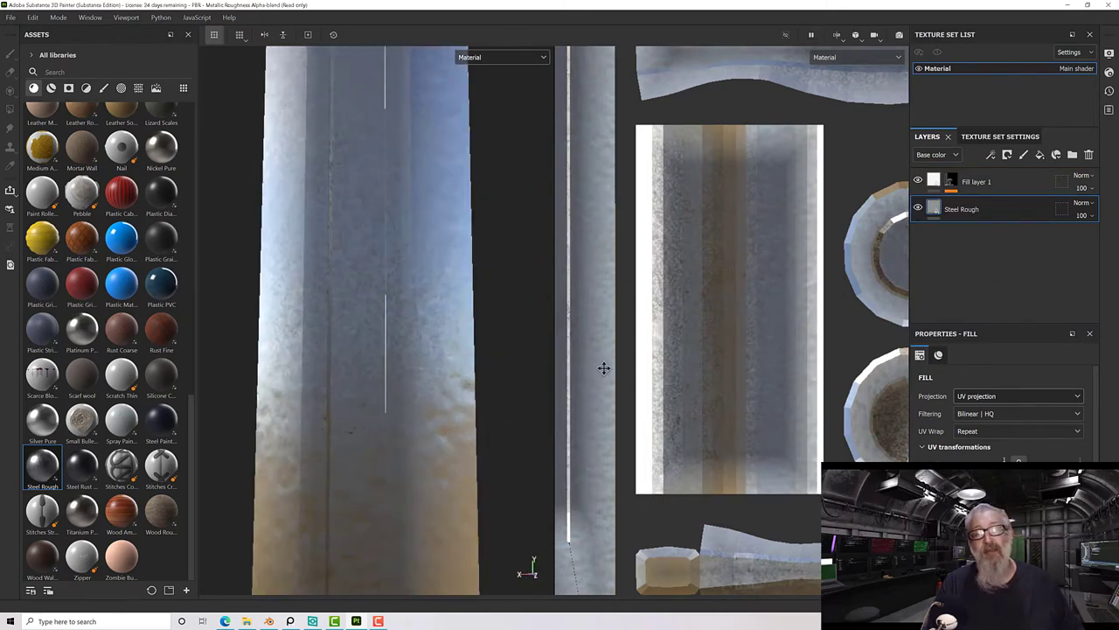